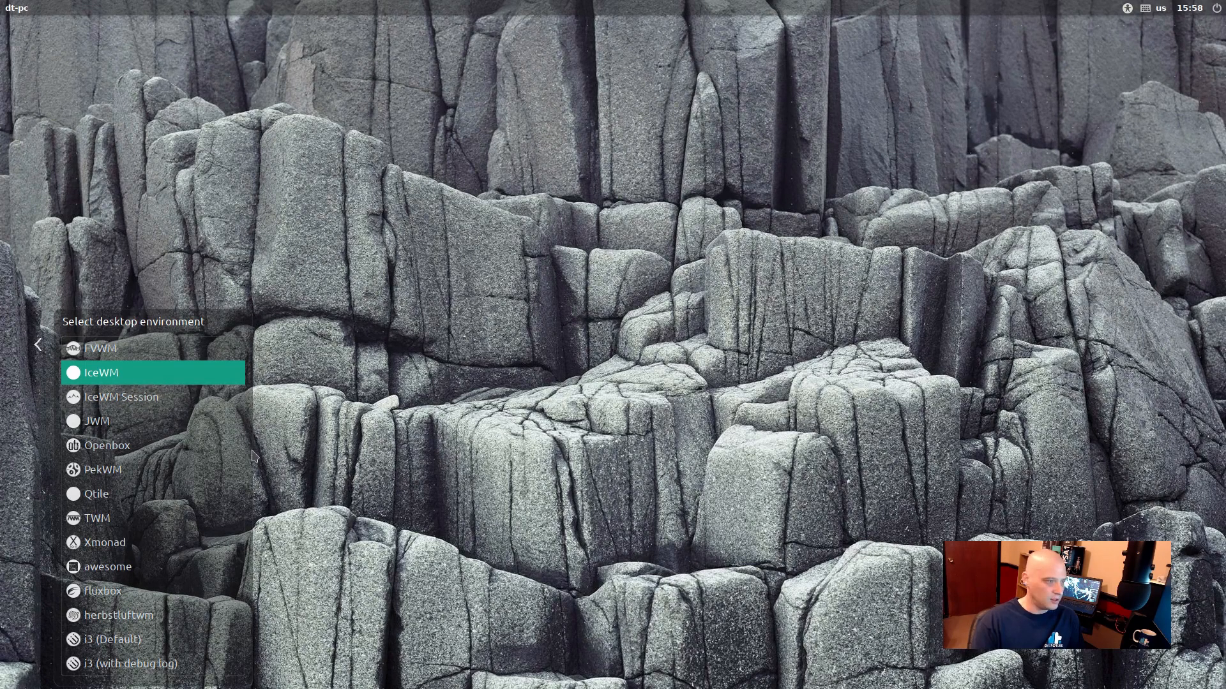
# Step: Choose IceWM as the desktop environment for the login, instead of IceWM Session
pyautogui.click(112, 397)
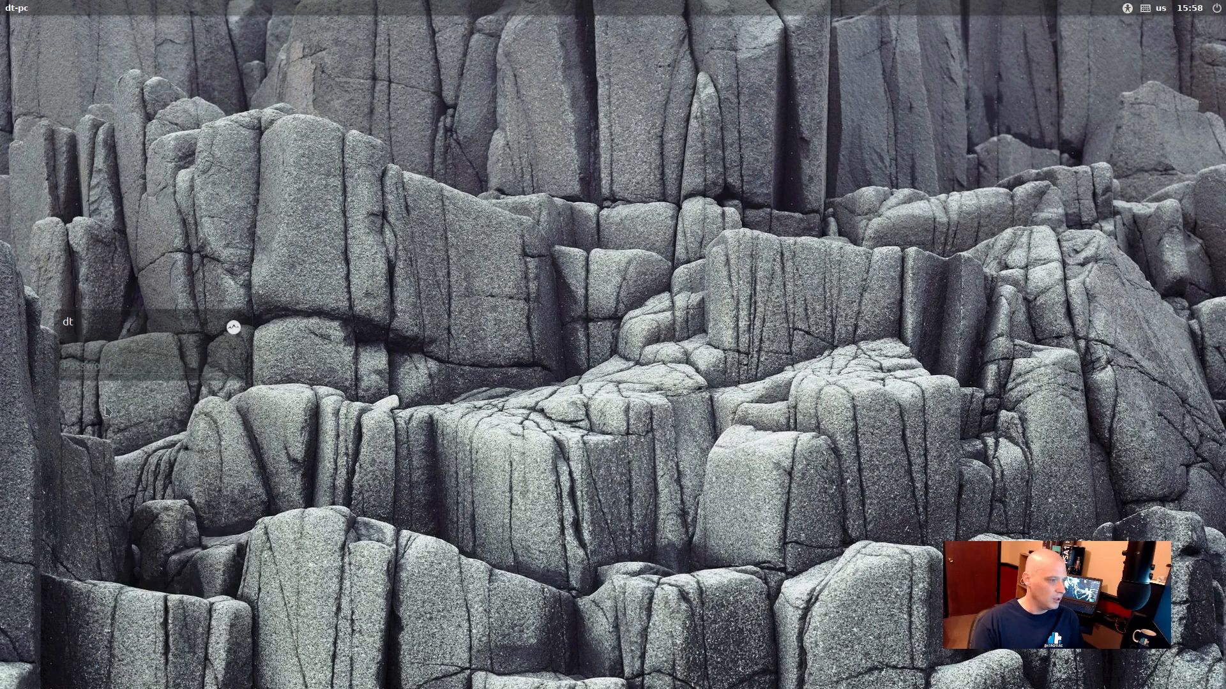
pyautogui.click(233, 328)
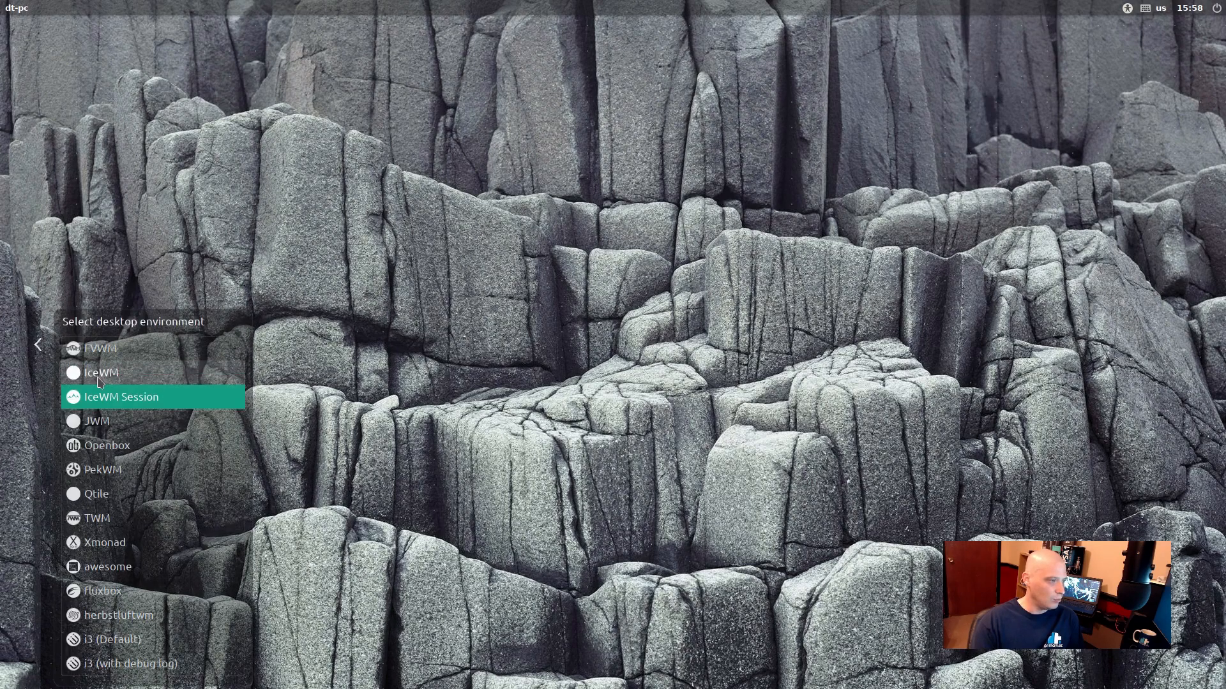
pyautogui.click(99, 383)
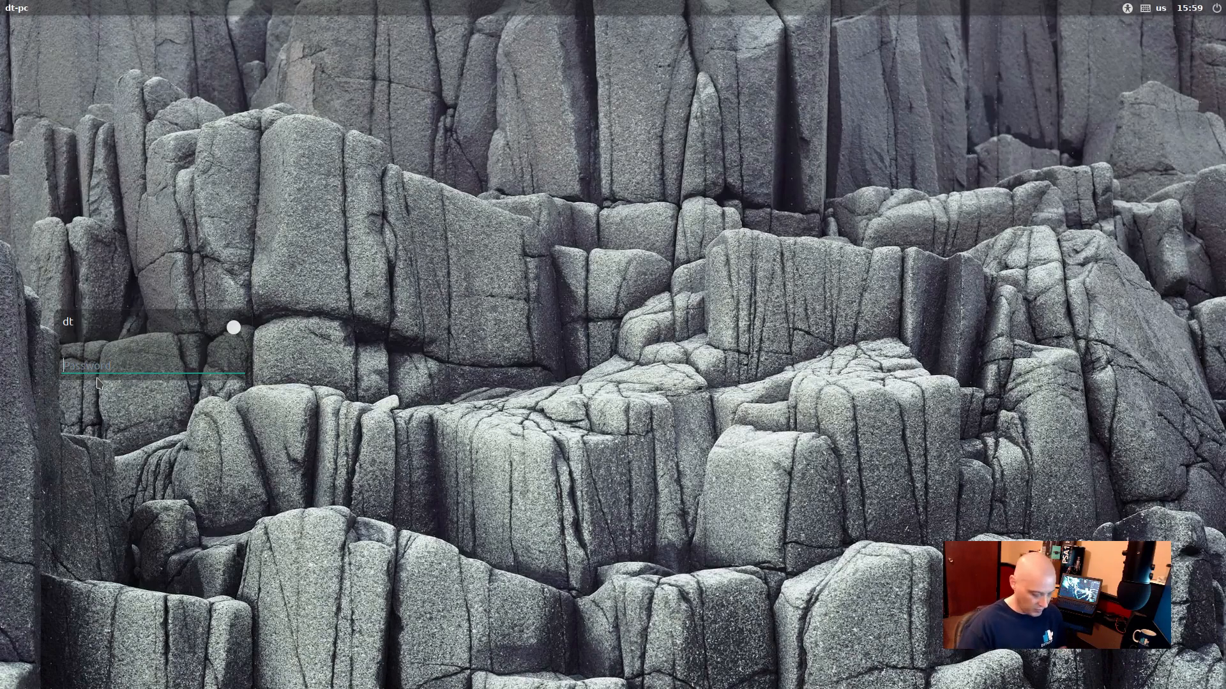
# Step: Enter the account password and log in to the IceWM desktop
pyautogui.write('••••')
pyautogui.press('BackSpace')
pyautogui.press('BackSpace')
pyautogui.press('BackSpace')
pyautogui.press('BackSpace')
pyautogui.write('•')
pyautogui.press('Return')
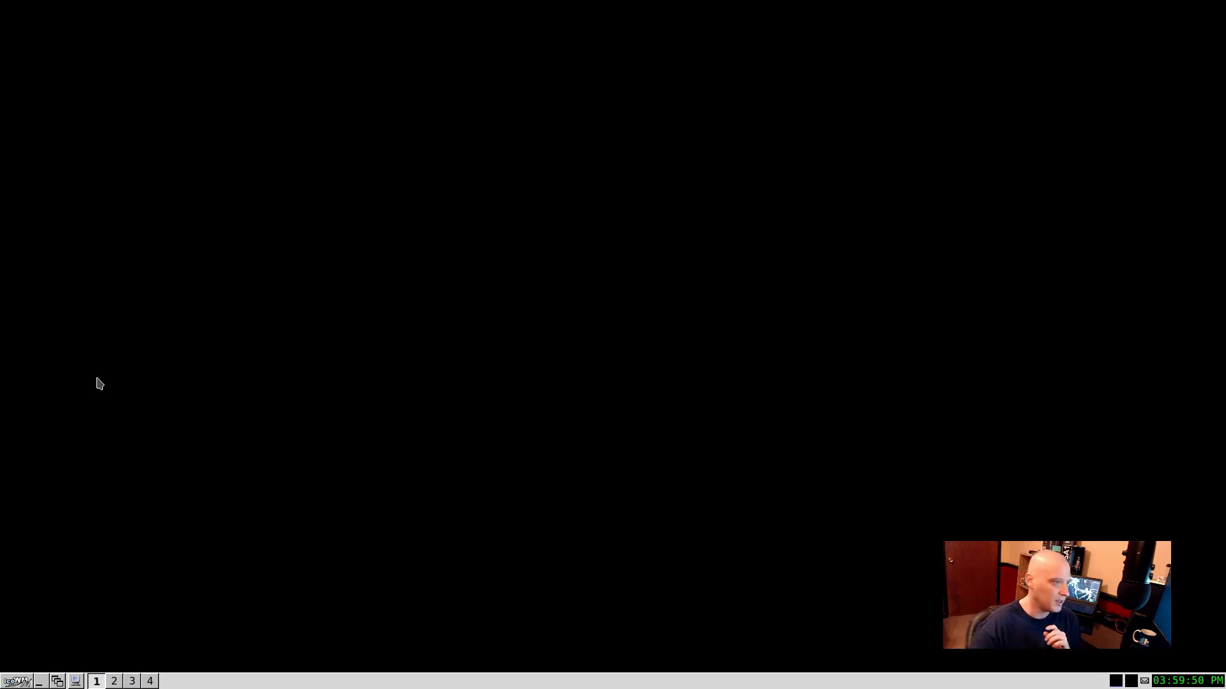
# Step: Examine the IceWM applications menu and its program categories, including the Multimedia and System entries
pyautogui.rightClick(307, 107)
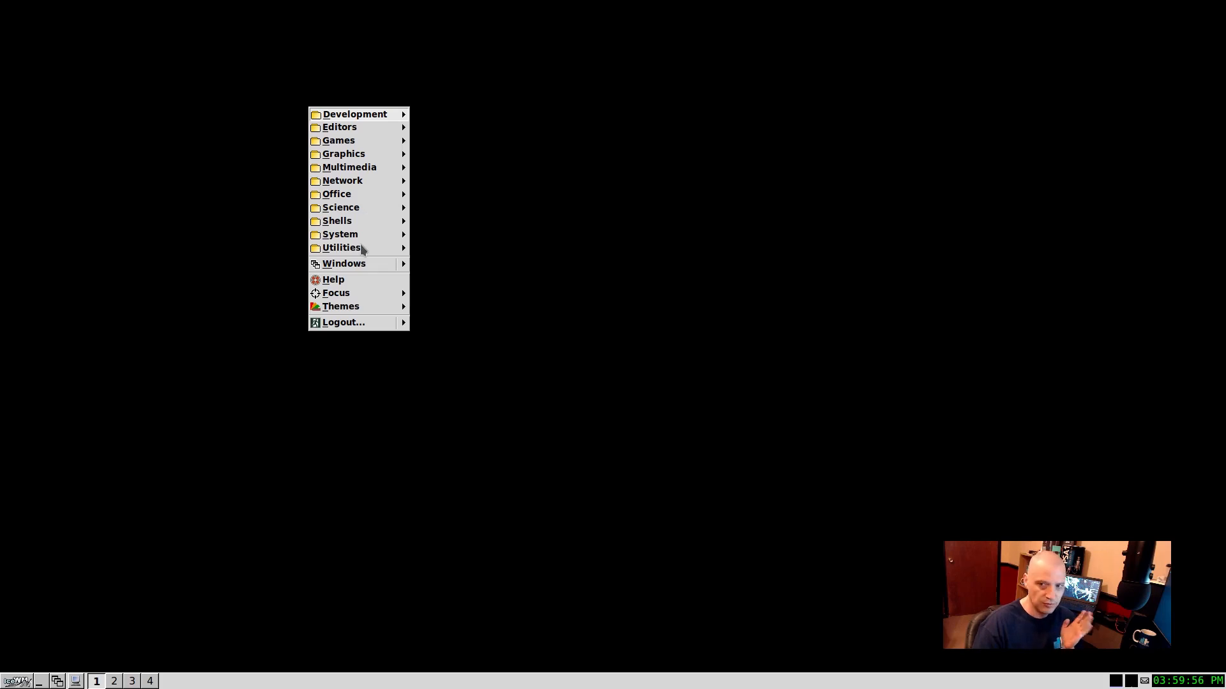
pyautogui.click(164, 469)
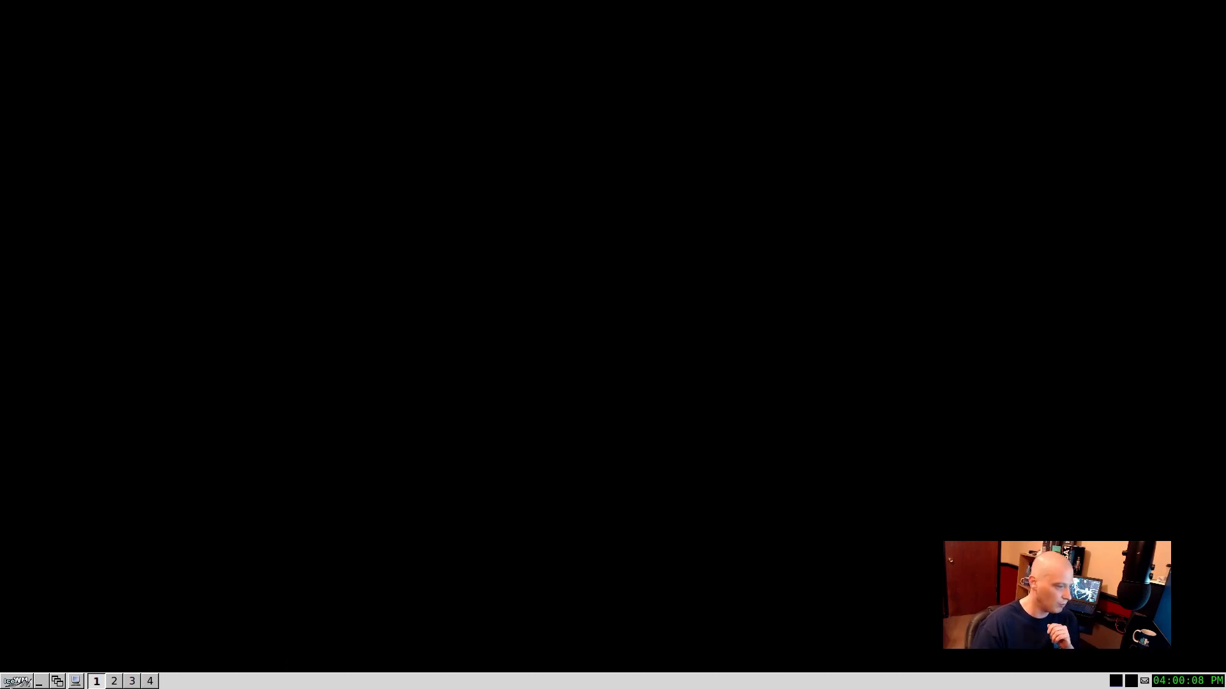
pyautogui.click(14, 681)
pyautogui.click(19, 683)
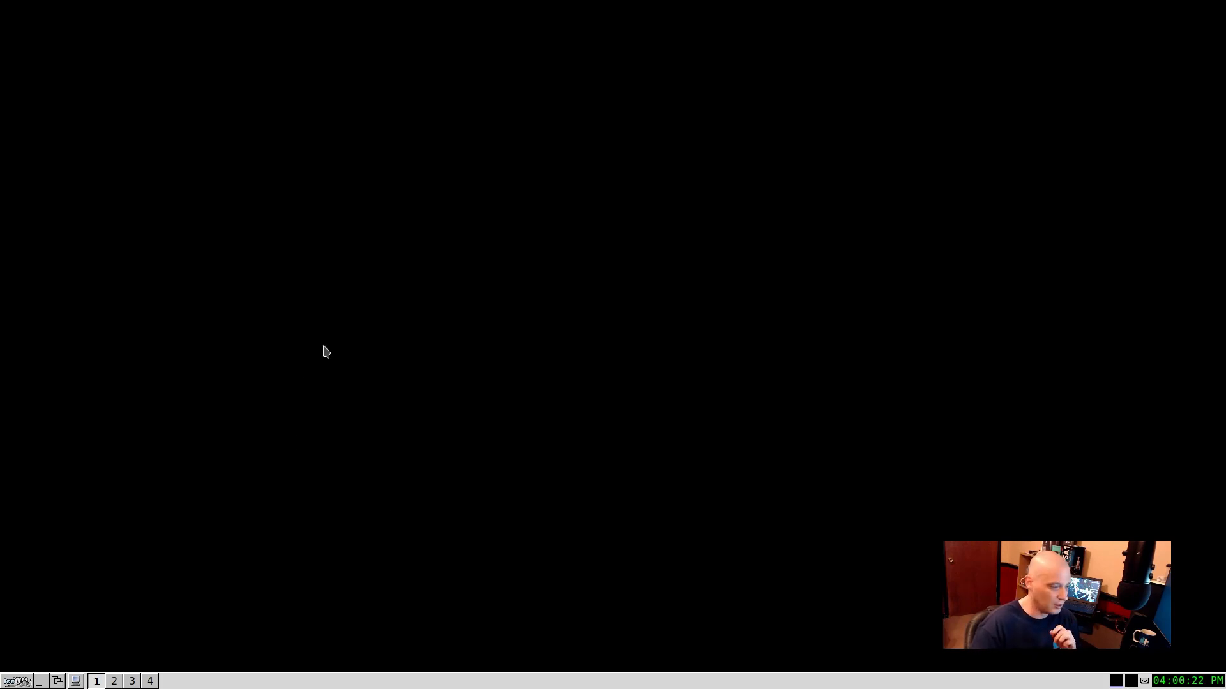
pyautogui.rightClick(290, 355)
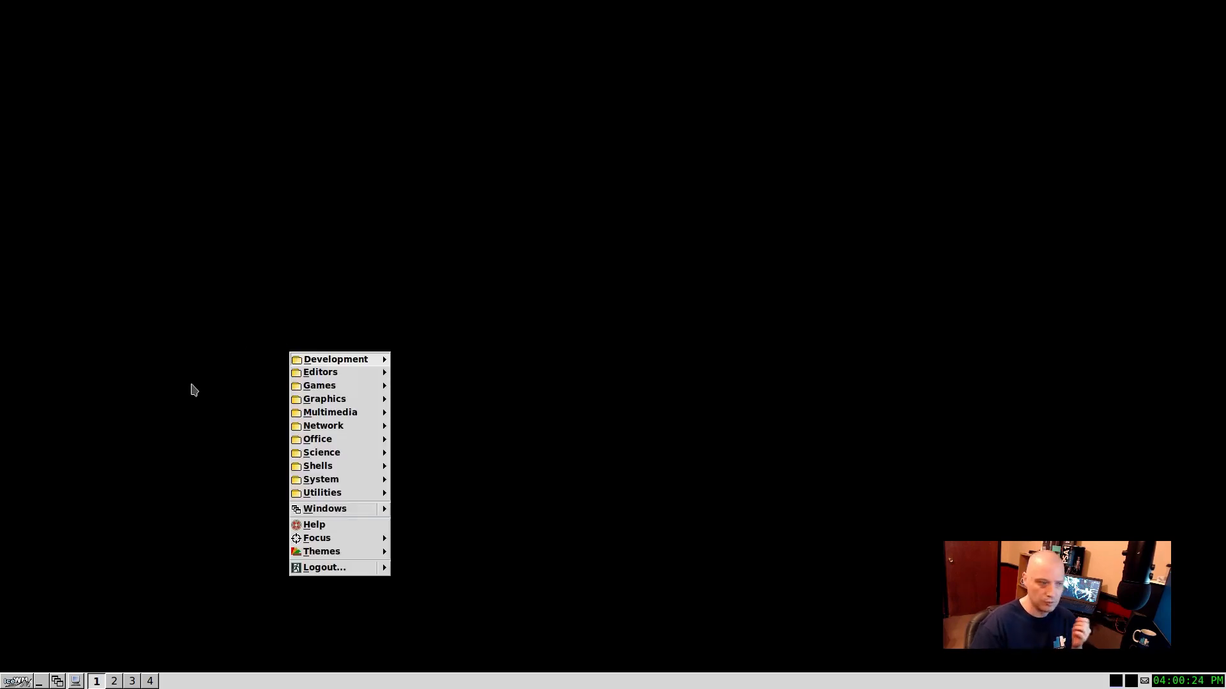
pyautogui.click(162, 423)
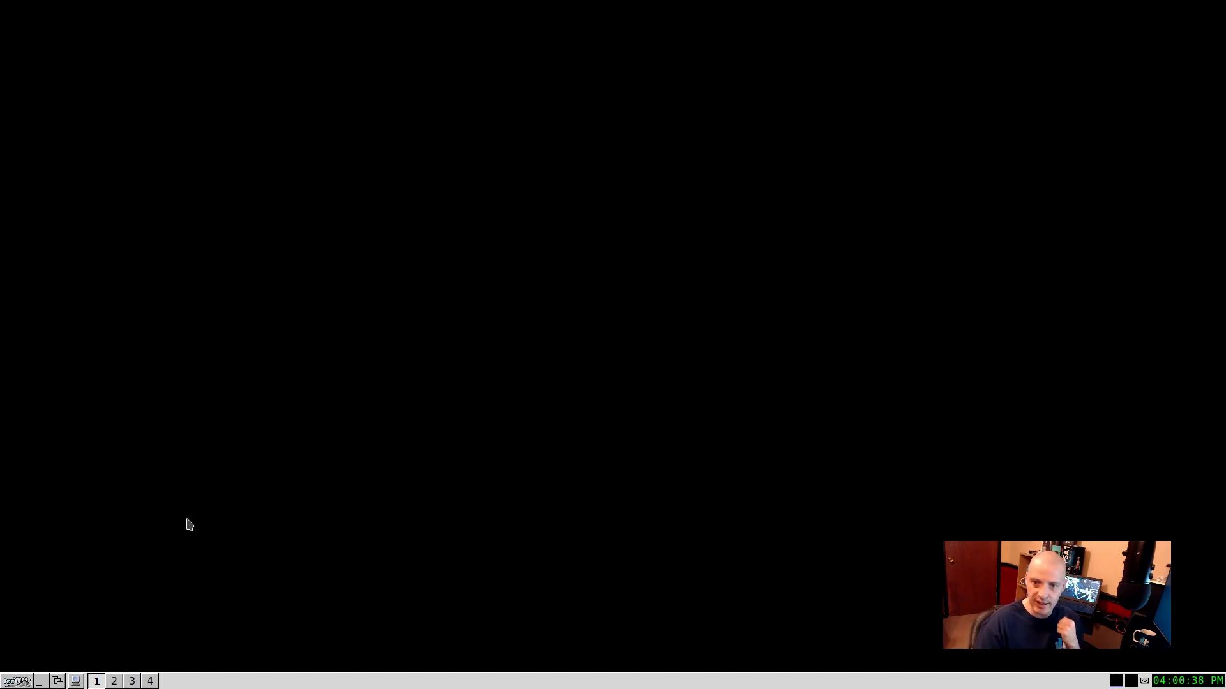
pyautogui.rightClick(139, 294)
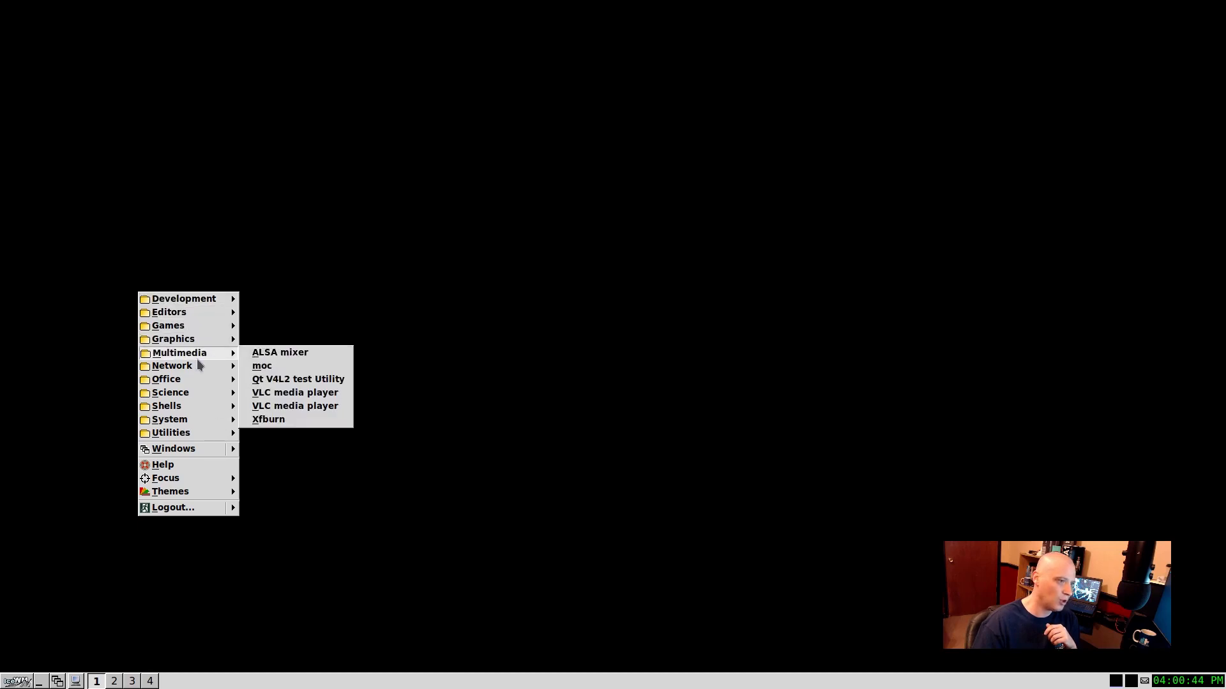
pyautogui.moveTo(187, 421)
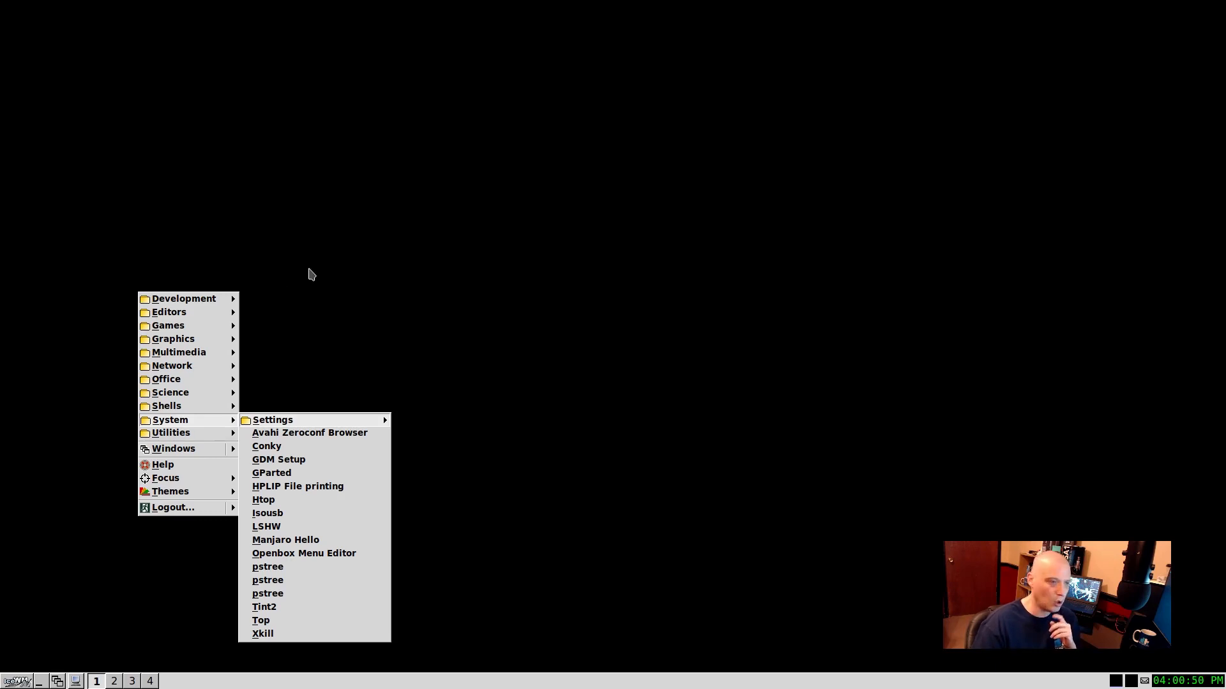
pyautogui.click(313, 273)
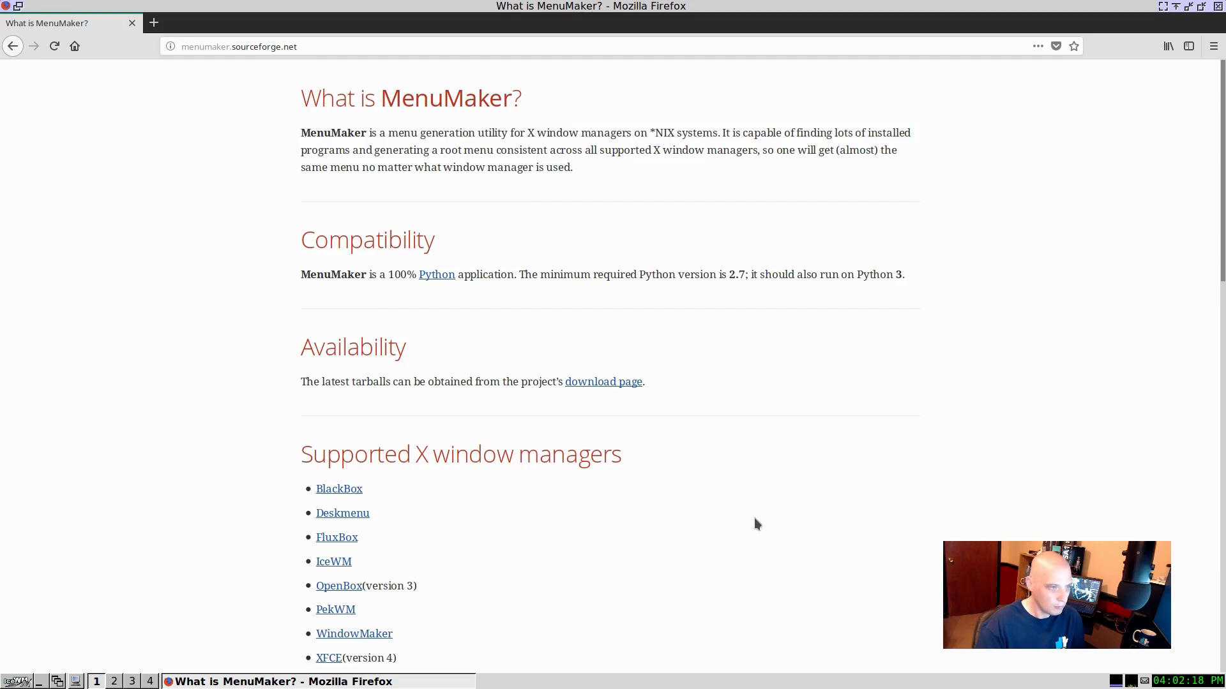
# Step: Read the MenuMaker page's supported window managers and Getting started instructions, and close the browser
pyautogui.scroll(-4, 755, 524)
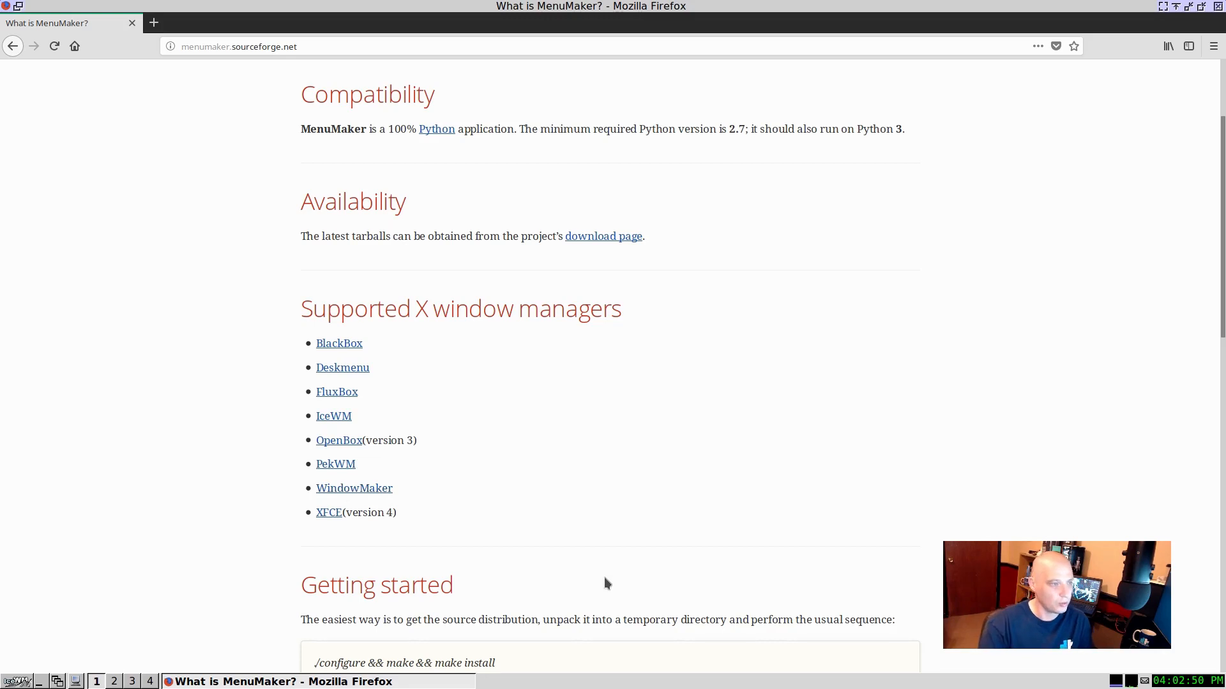
pyautogui.scroll(-3, 713, 487)
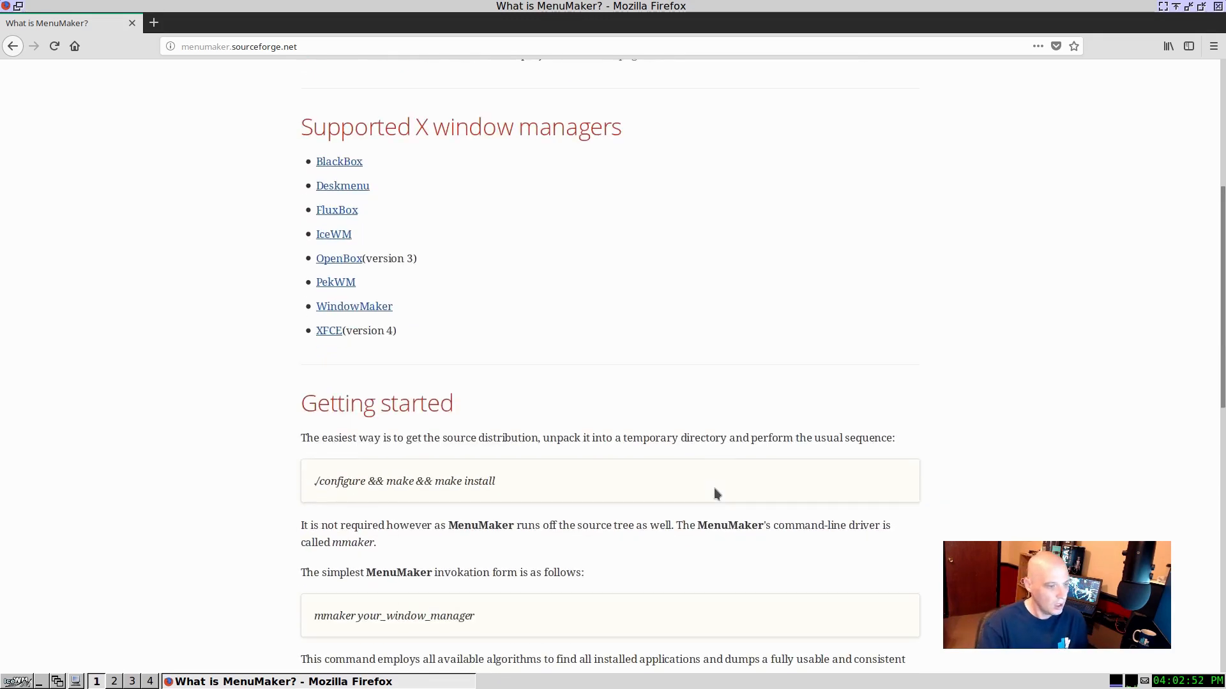
pyautogui.scroll(-2, 714, 488)
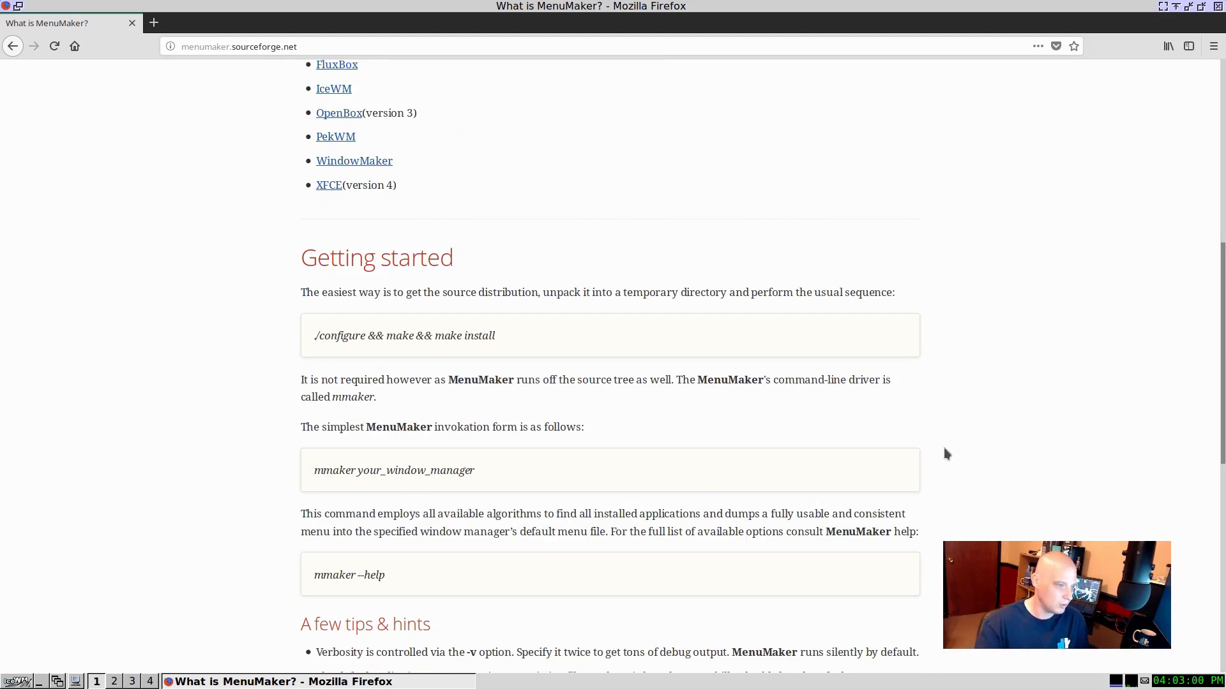
pyautogui.scroll(-4, 473, 535)
pyautogui.scroll(3, 473, 535)
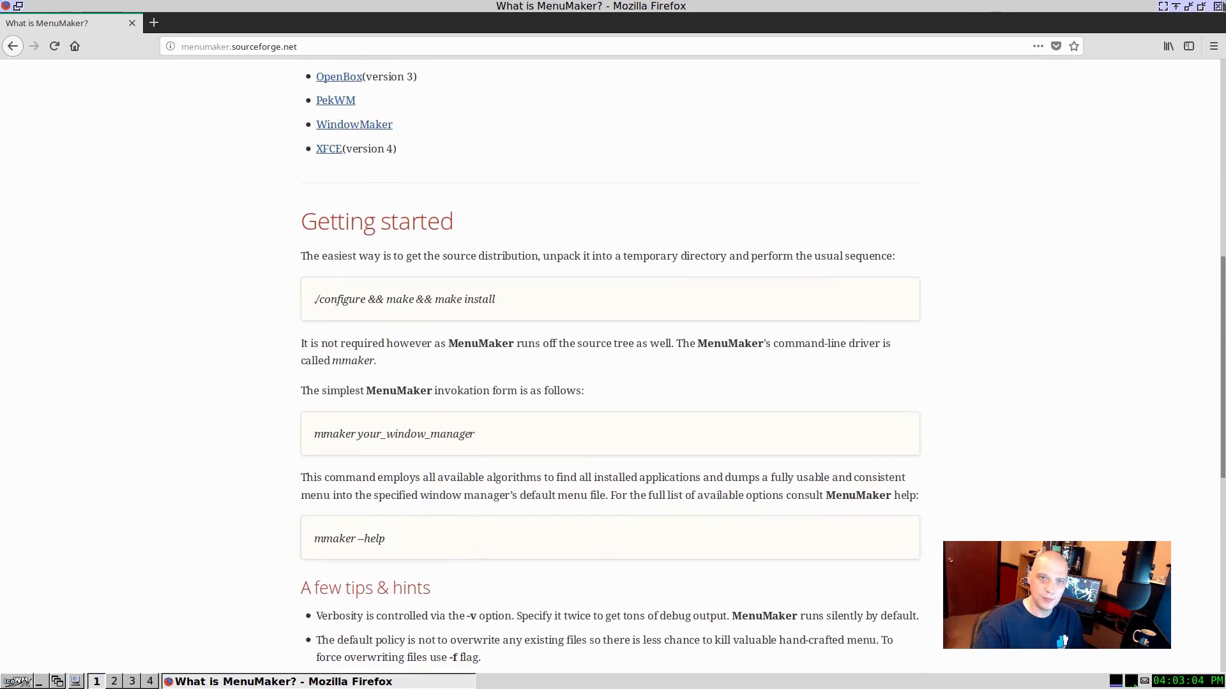
pyautogui.click(1217, 6)
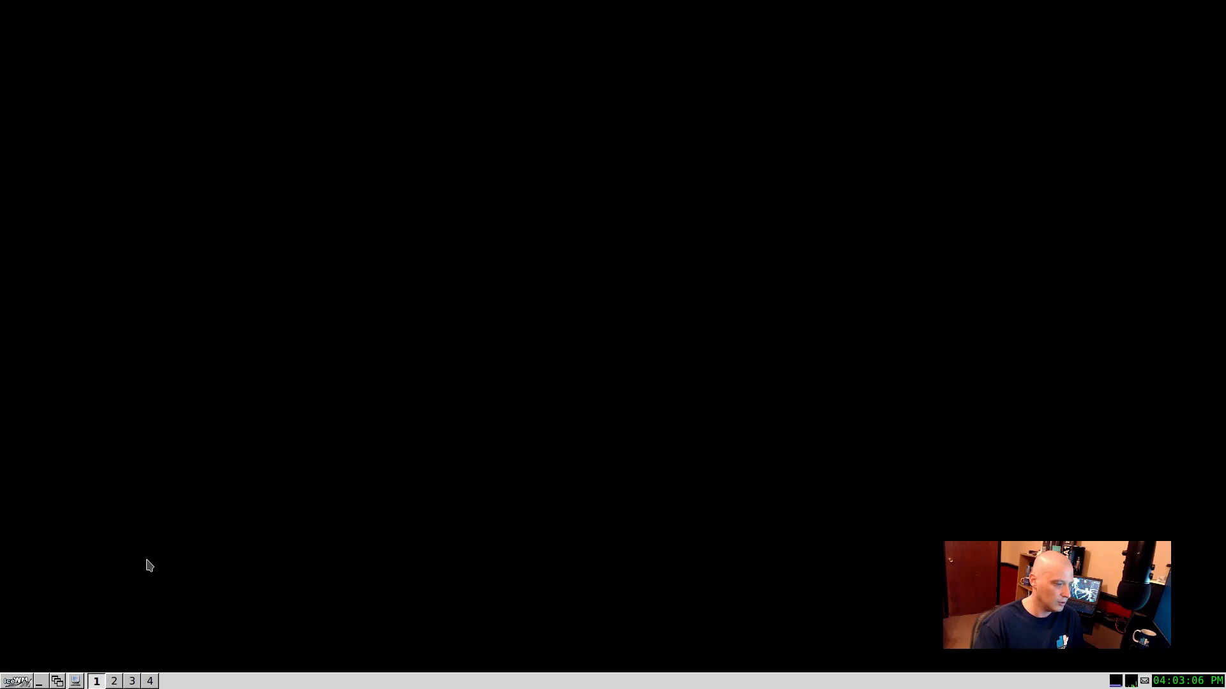
# Step: Launch the Termite terminal from the Shells category and move its window away from the screen edge
pyautogui.click(24, 683)
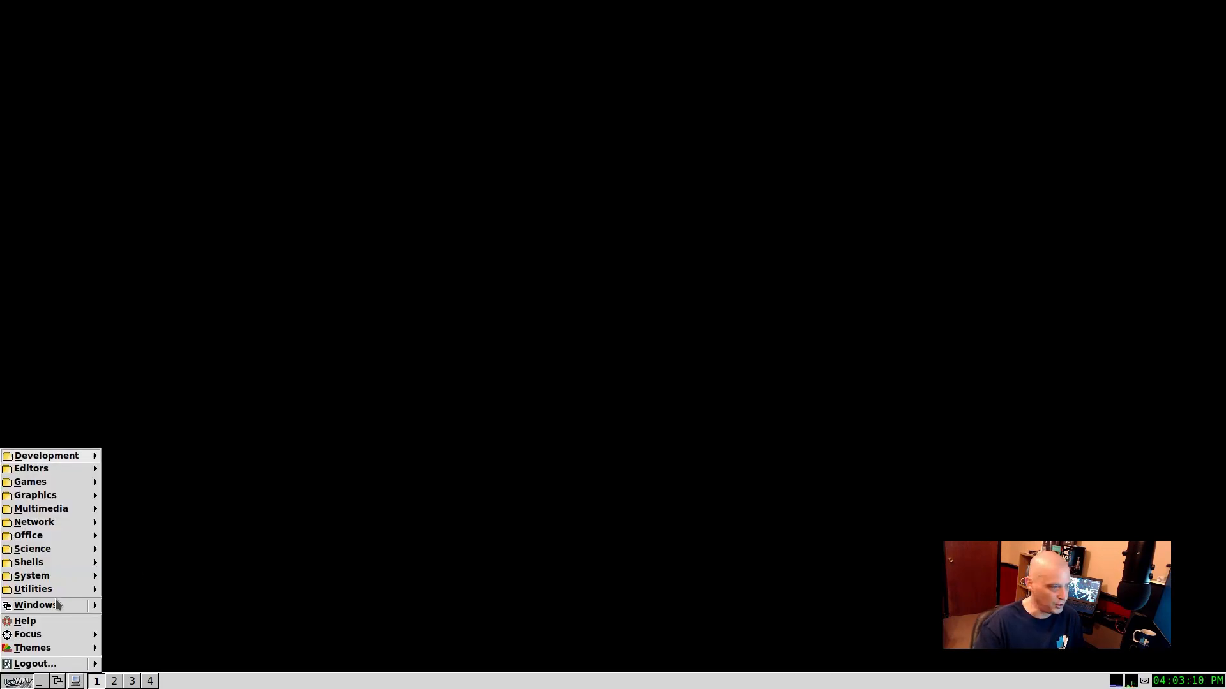
pyautogui.moveTo(67, 518)
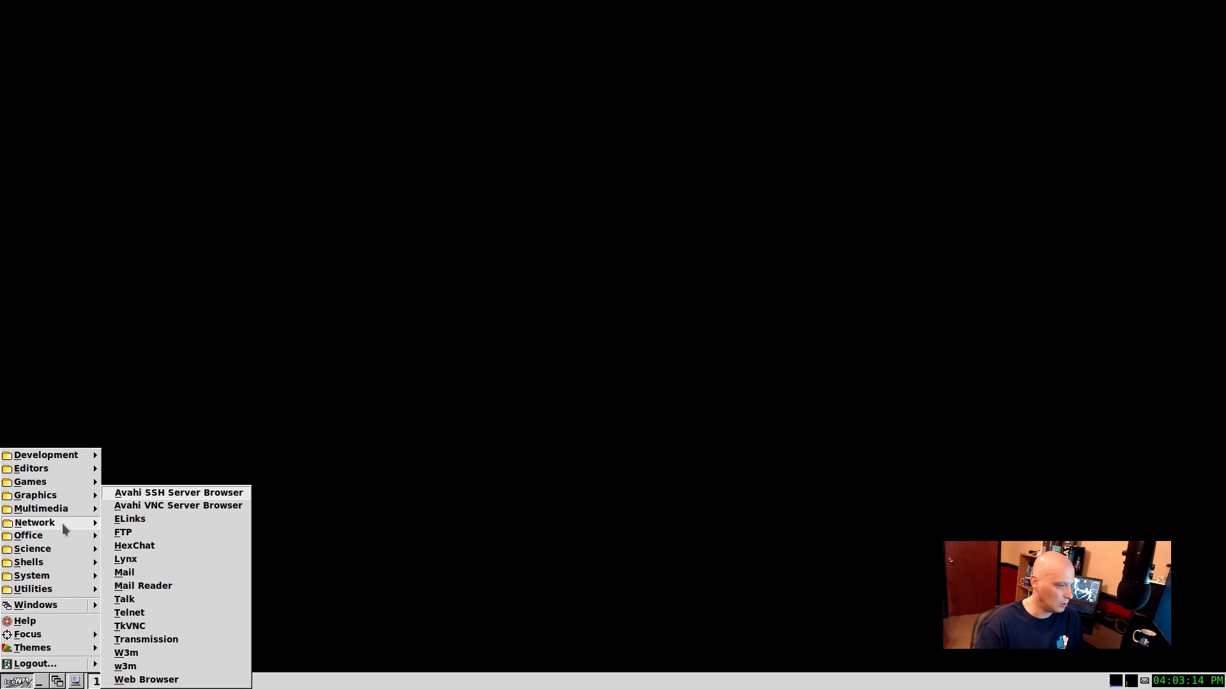
pyautogui.moveTo(30, 568)
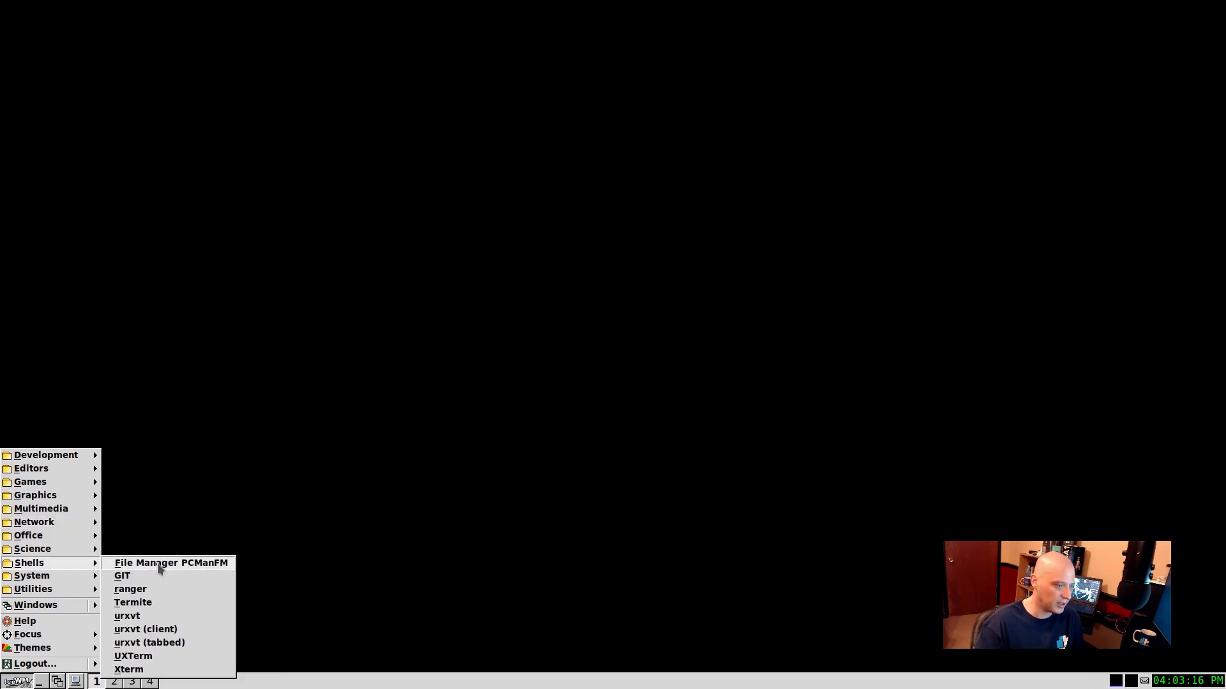
pyautogui.click(146, 602)
pyautogui.moveTo(356, 16); pyautogui.dragTo(569, 78)
# Step: Try to generate the IceWM menu by running "mmaker icewm" in the terminal
pyautogui.write('mmake')
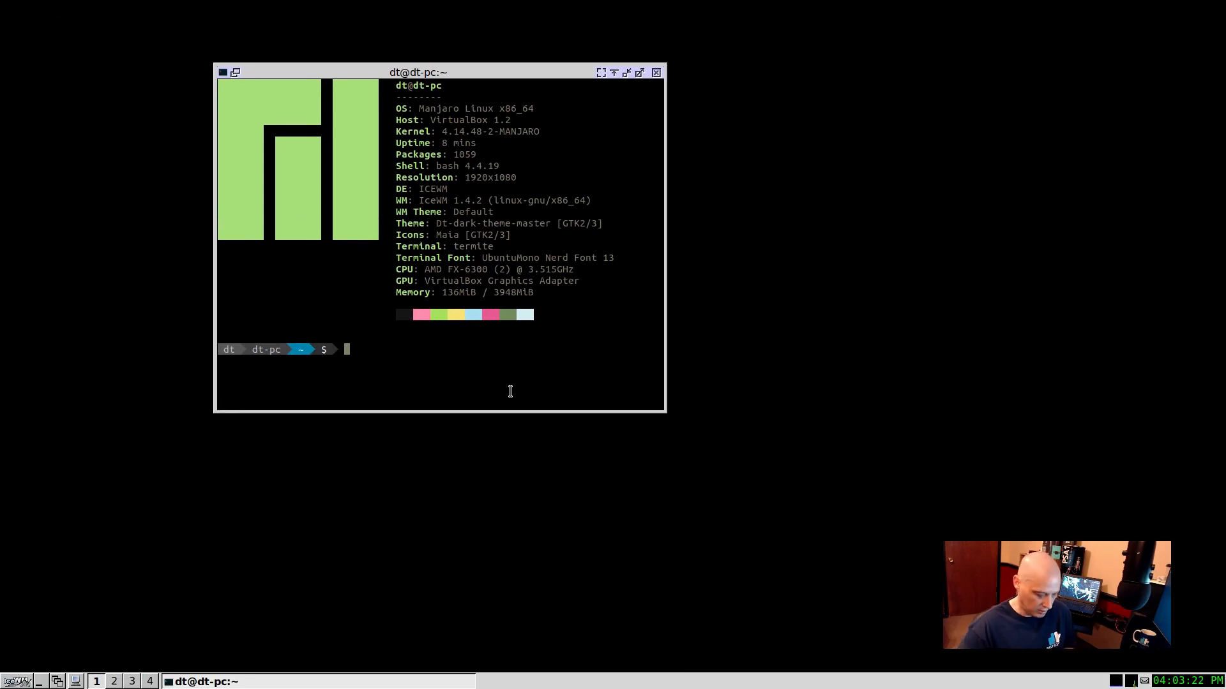
pyautogui.write('r')
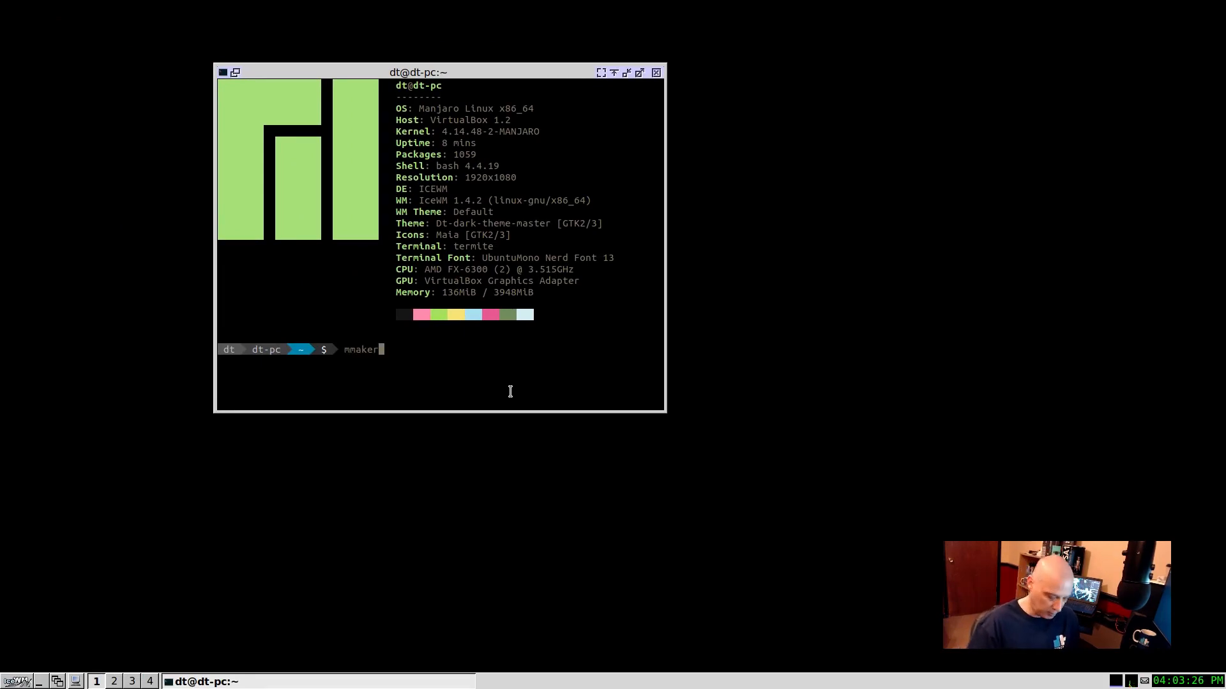
pyautogui.write(' icewm')
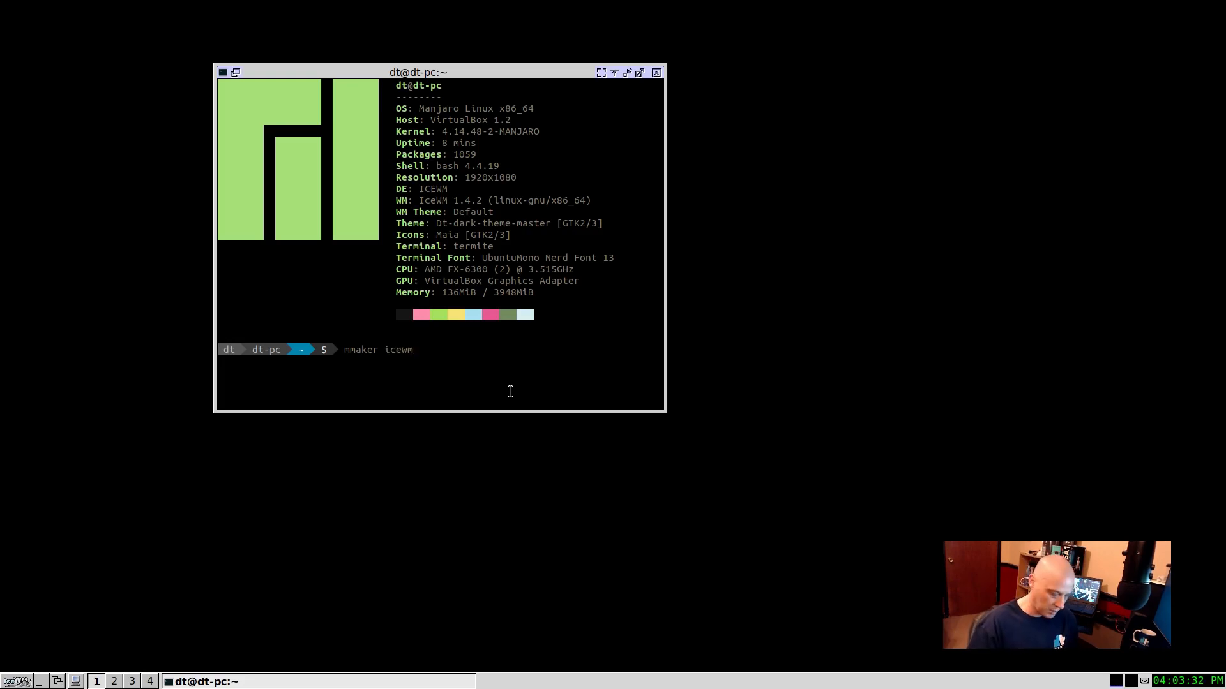
pyautogui.press('Return')
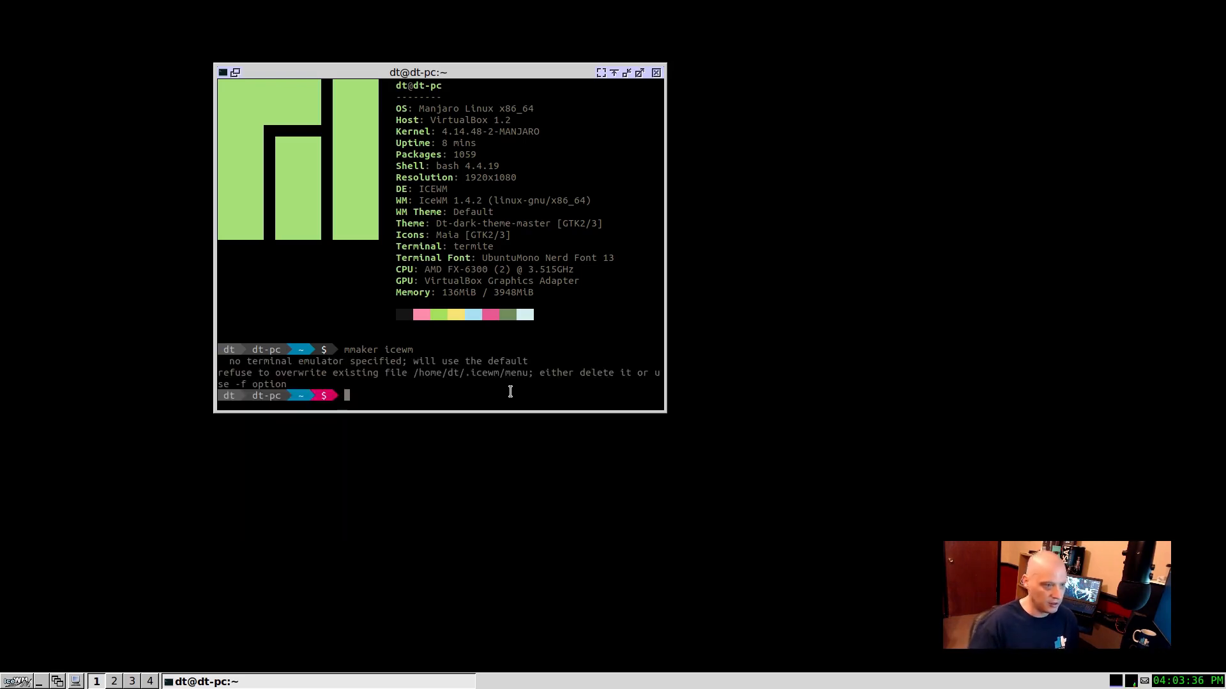
# Step: Try to generate the IceWM menu for the xterm terminal with "mmaker icewm -t xterm", and close the terminal window
pyautogui.press('Up')
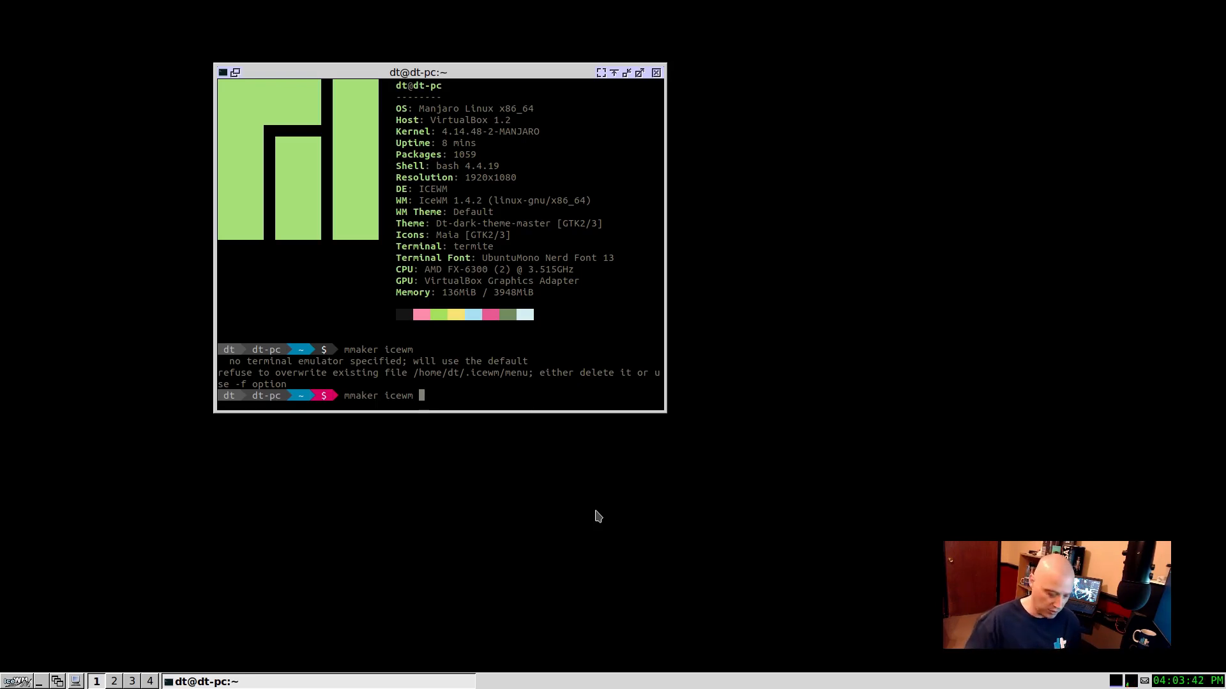
pyautogui.write('-t')
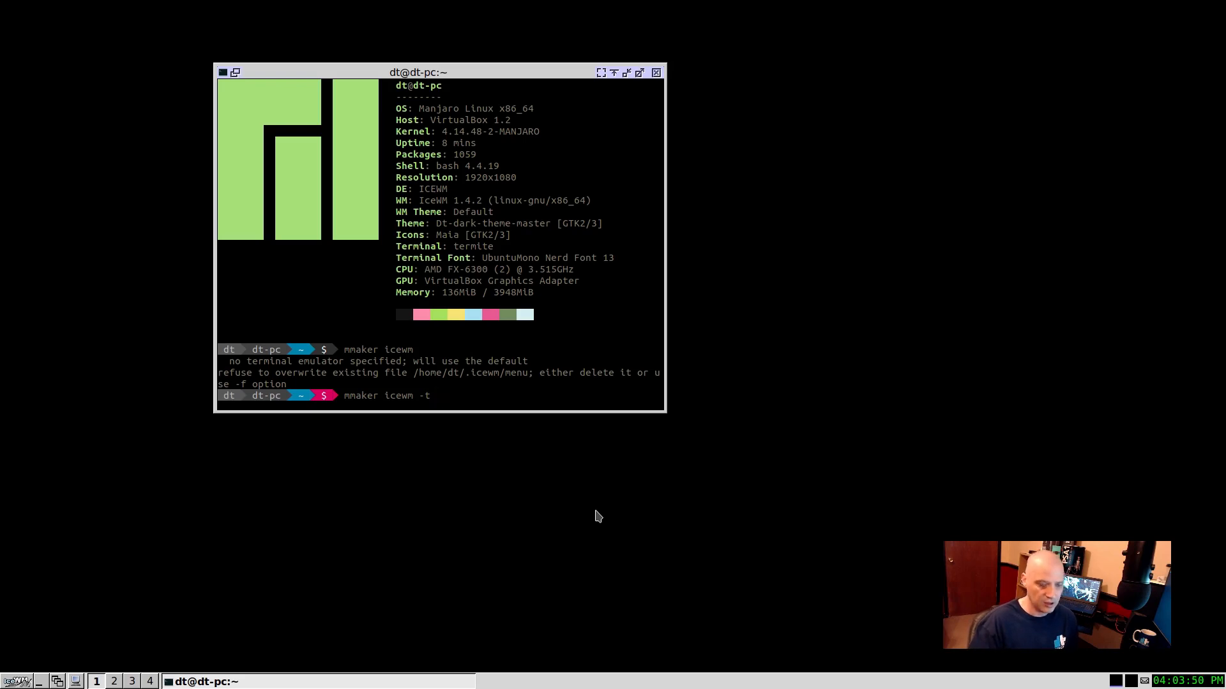
pyautogui.write(' xterm')
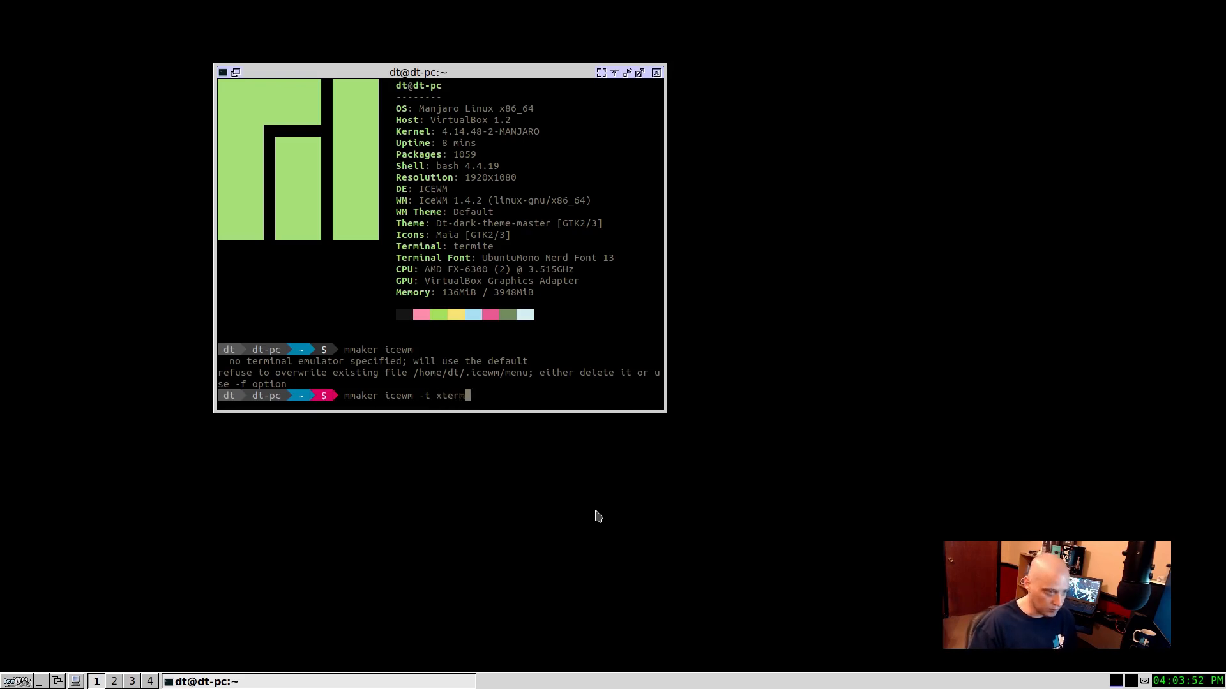
pyautogui.press('Return')
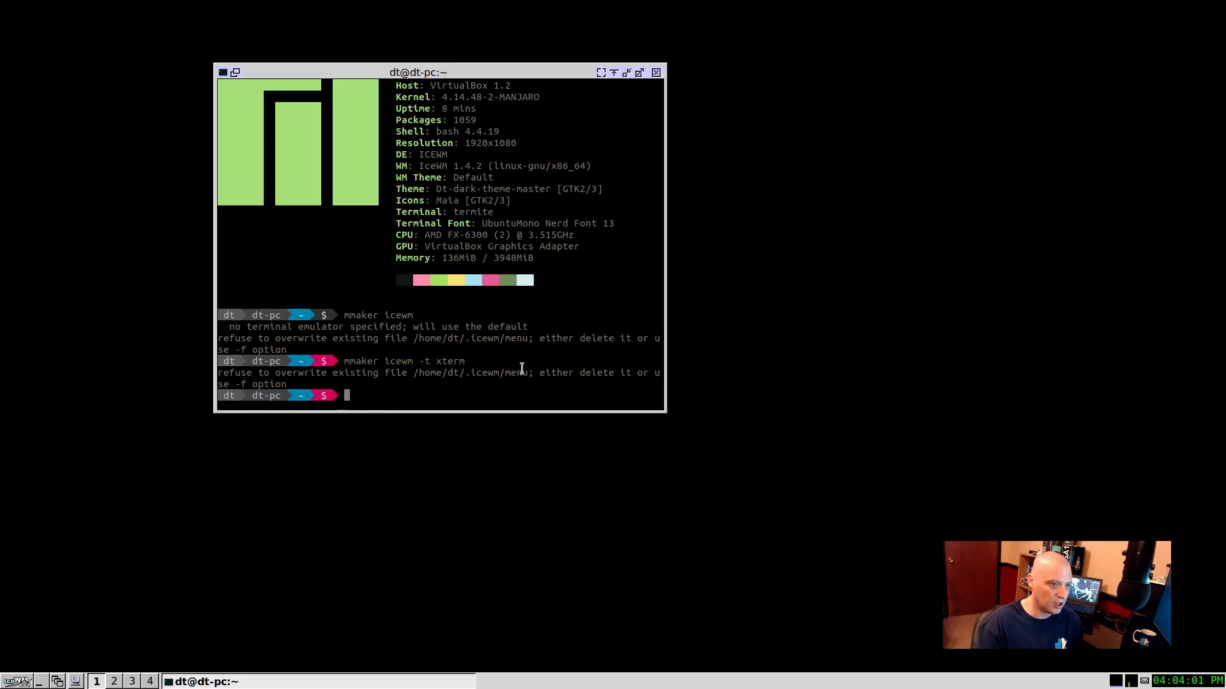
pyautogui.moveTo(528, 372); pyautogui.dragTo(411, 373)
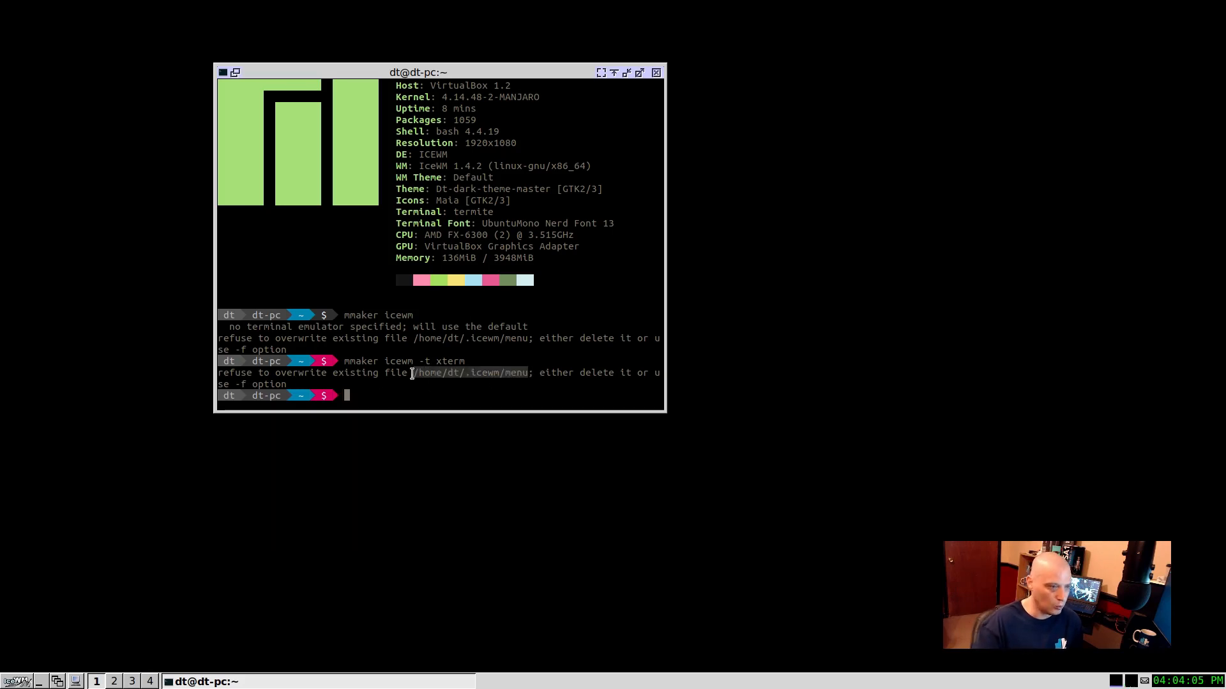
pyautogui.click(655, 73)
# Step: Look through the generated desktop menu's Utilities, System and Multimedia categories, and close the menu
pyautogui.rightClick(448, 201)
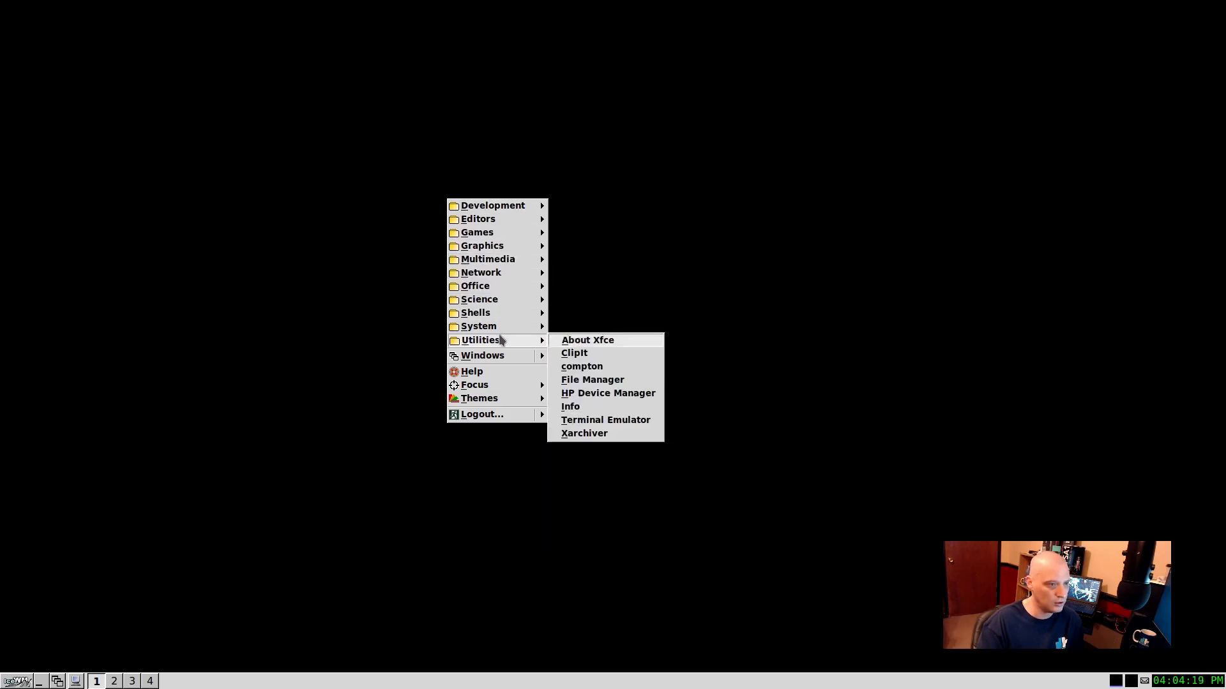
pyautogui.moveTo(497, 341)
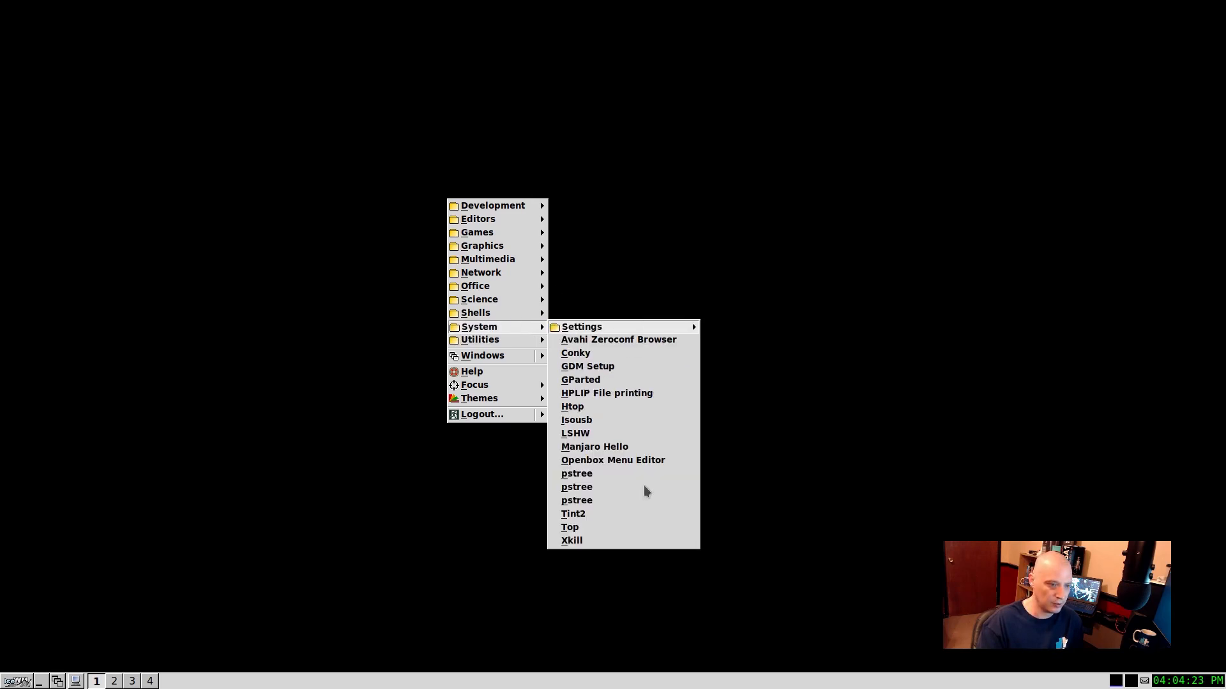
pyautogui.moveTo(517, 286)
pyautogui.moveTo(514, 262)
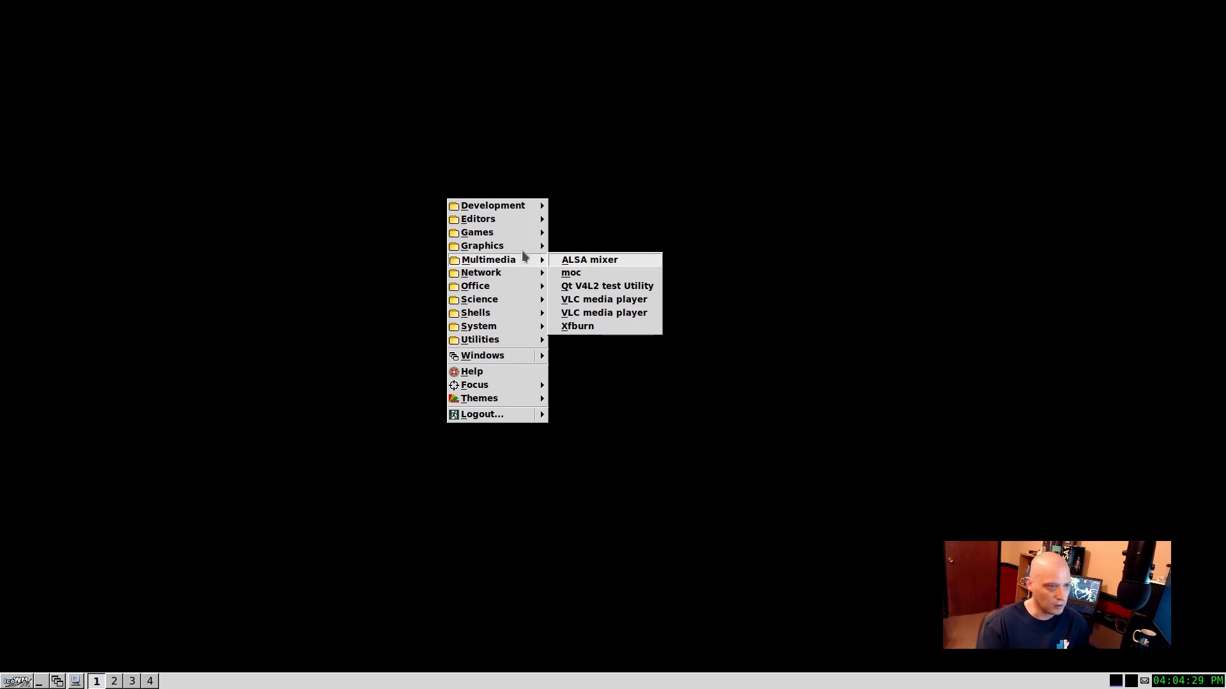
pyautogui.click(595, 369)
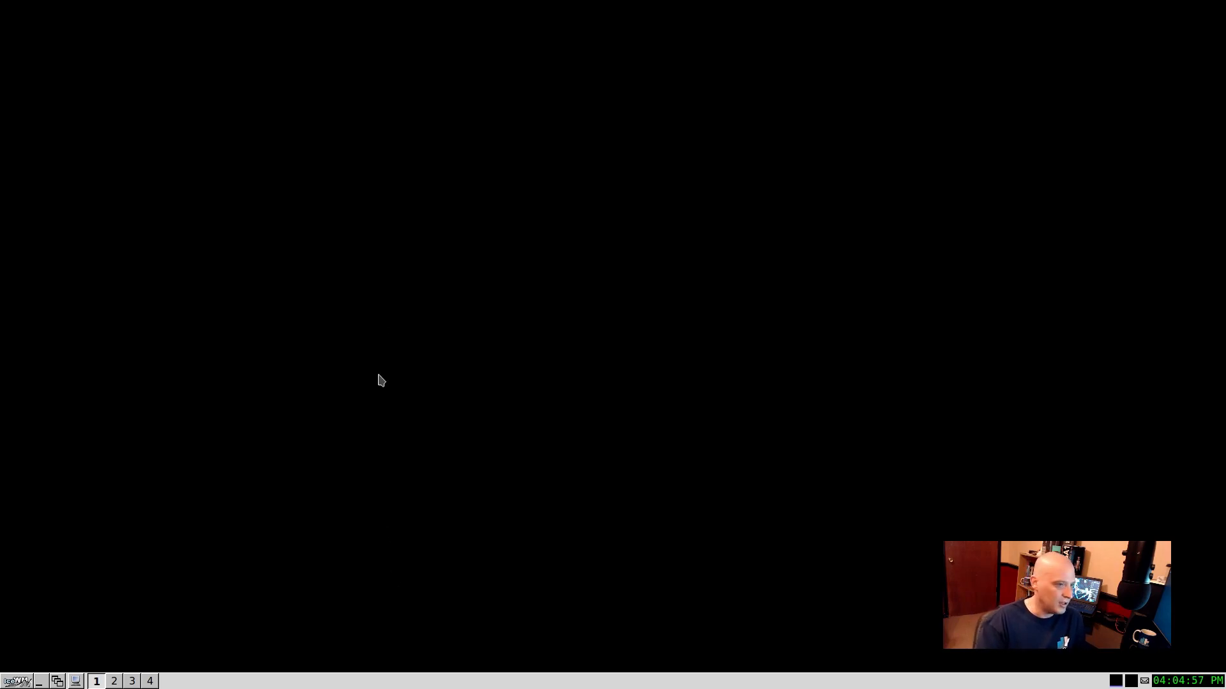
# Step: Compare the applications menu opened from the taskbar with the one on the desktop, and close both
pyautogui.click(381, 235)
pyautogui.click(172, 323)
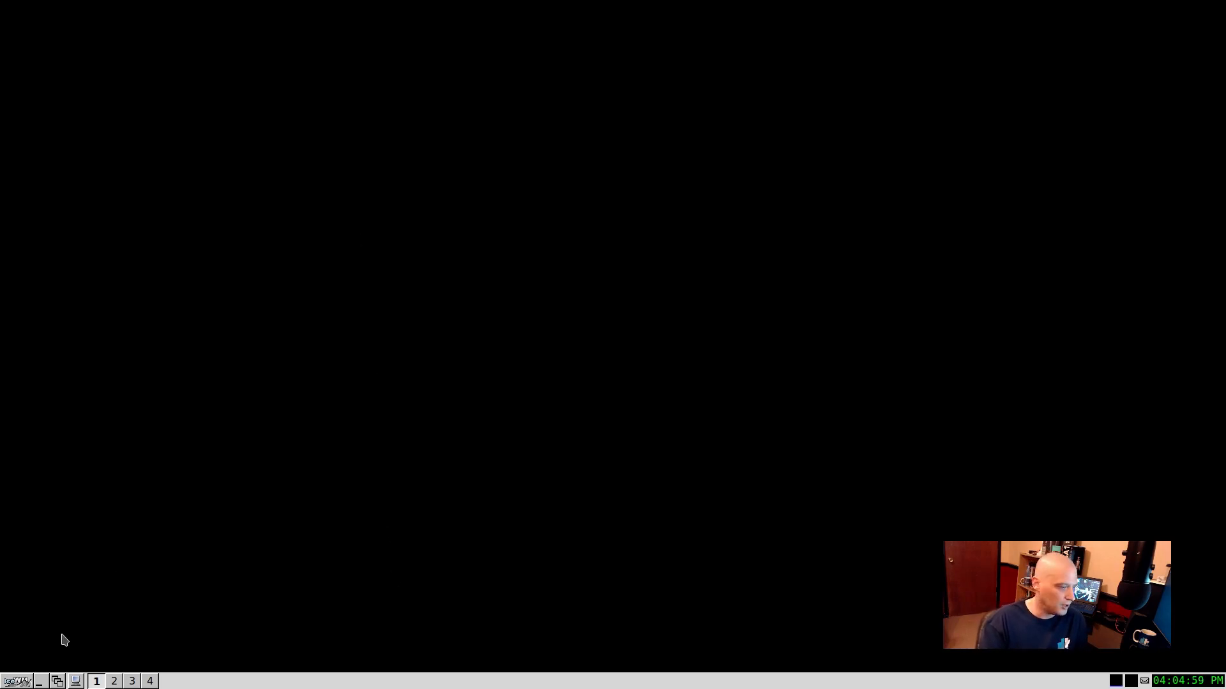
pyautogui.click(19, 683)
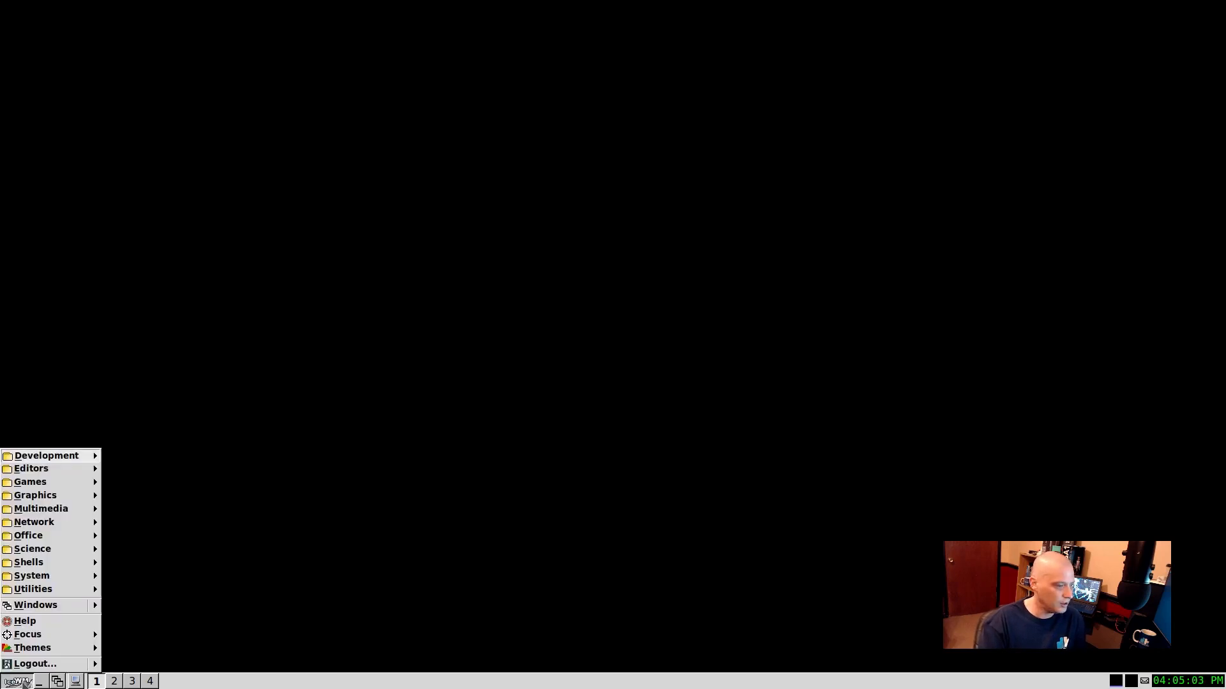
pyautogui.click(284, 249)
pyautogui.click(312, 337)
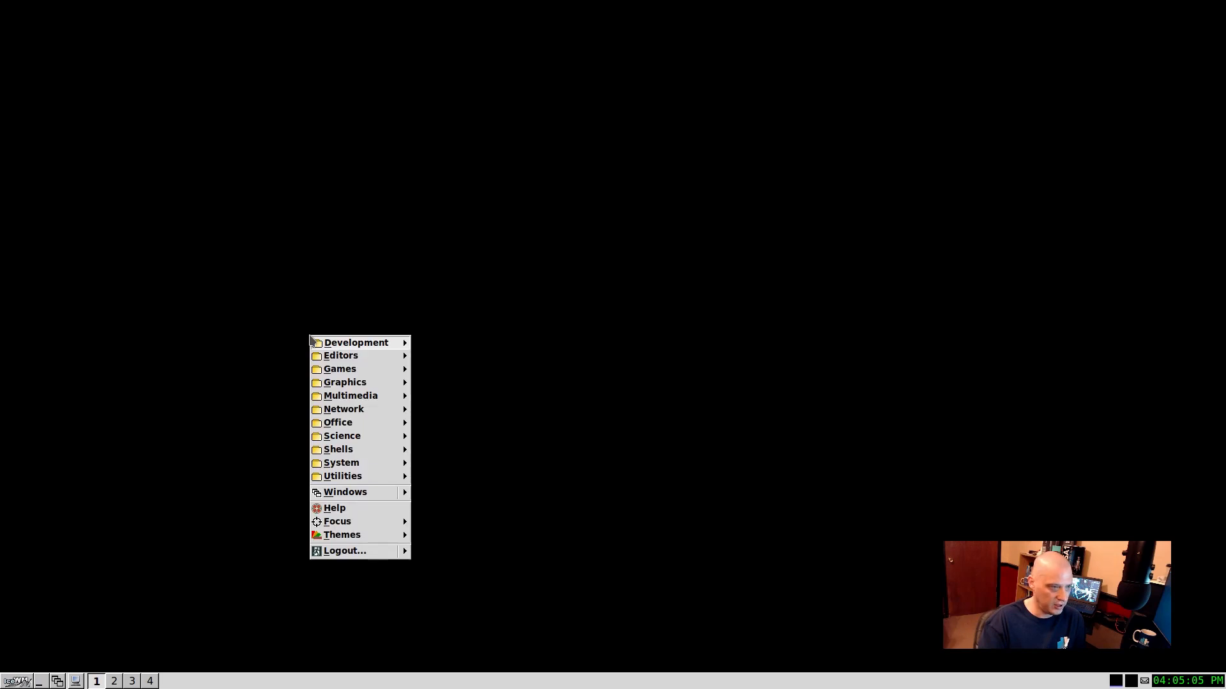
pyautogui.click(23, 683)
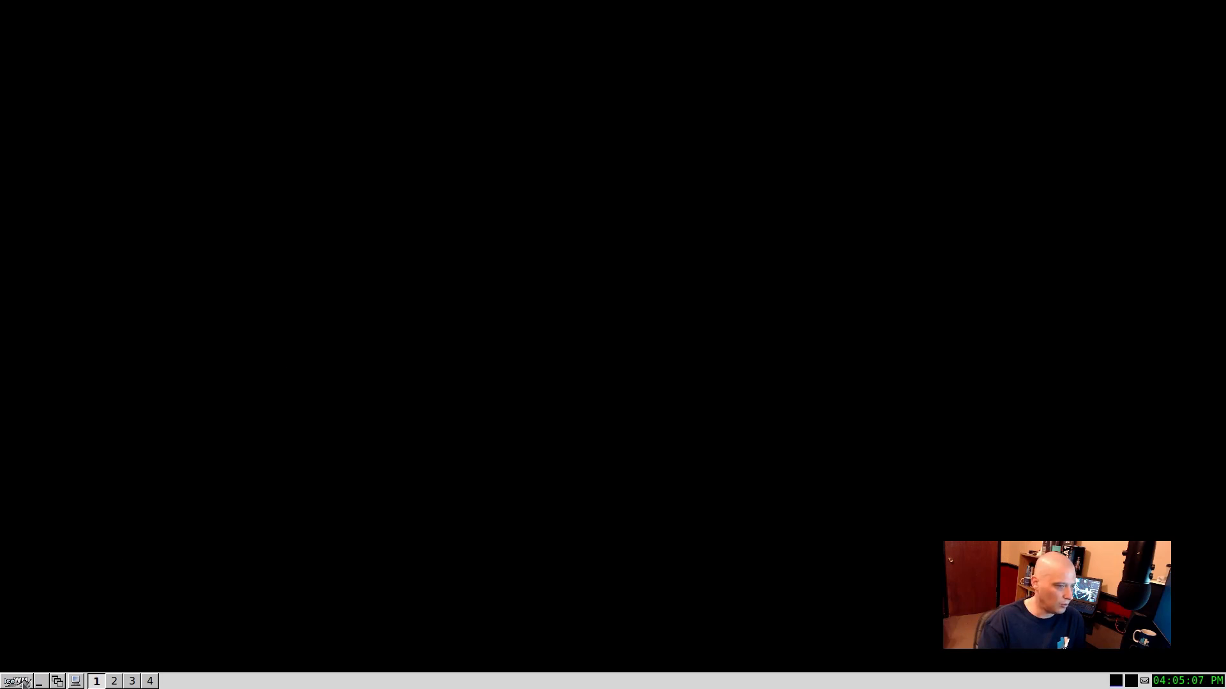
pyautogui.click(24, 684)
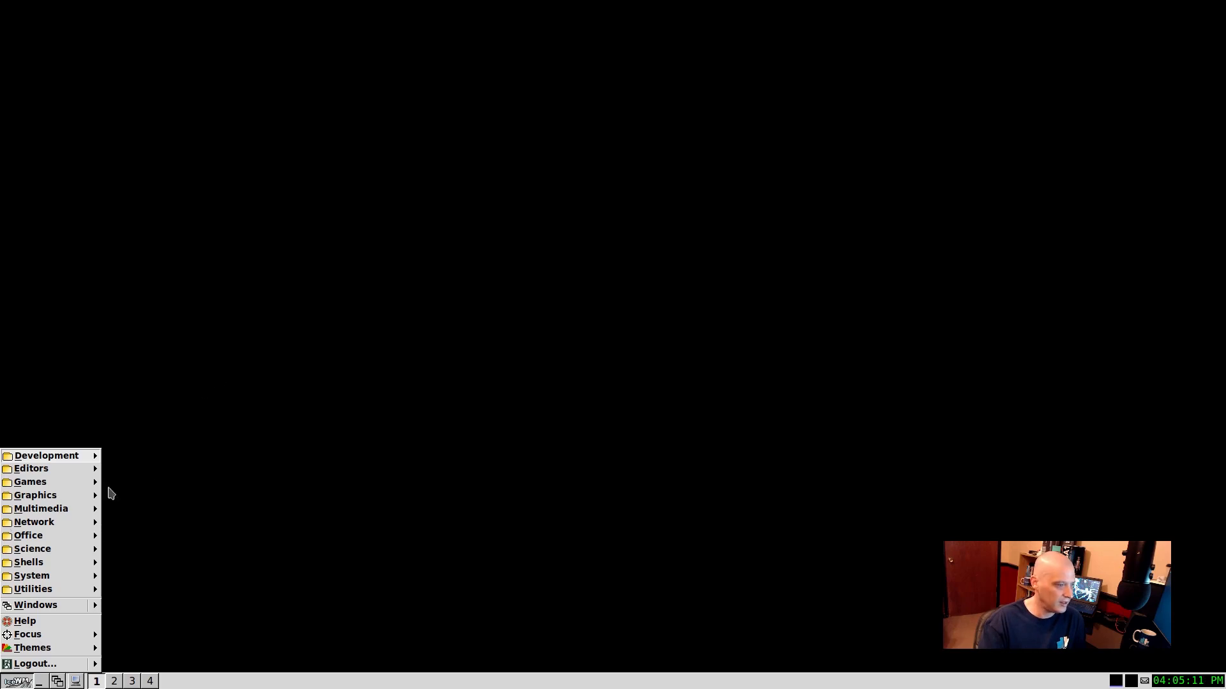
pyautogui.click(167, 279)
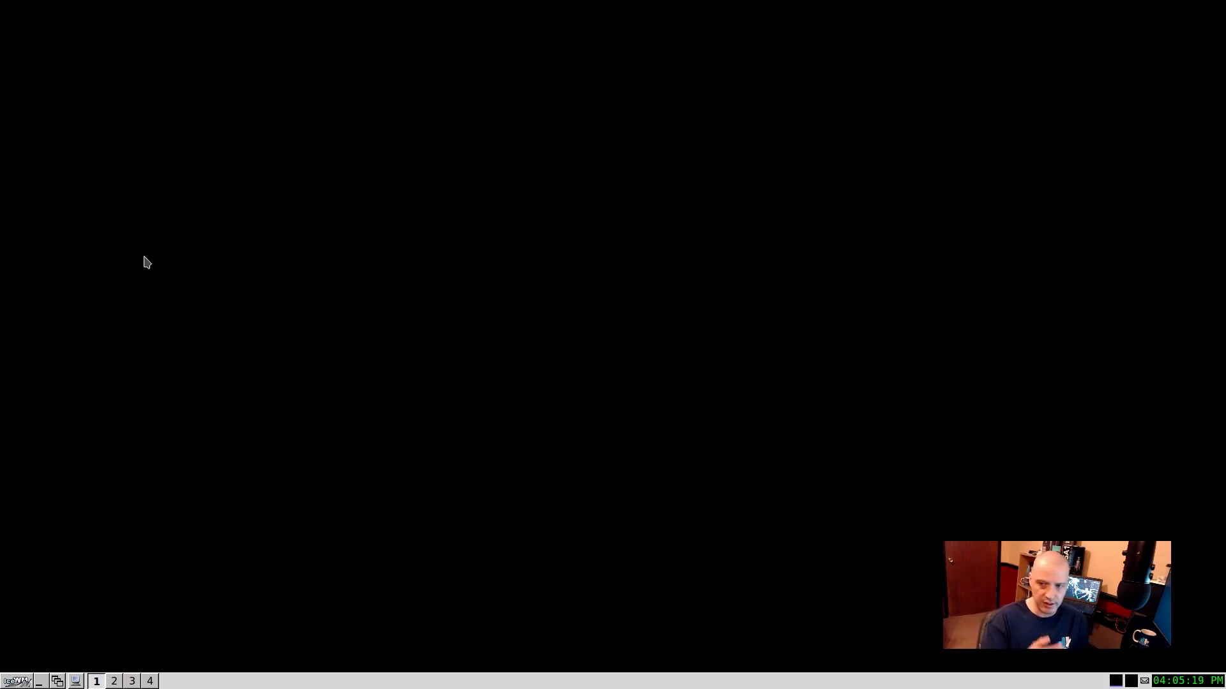
# Step: Launch the Termite terminal from the Shells category and move its window towards the middle of the desktop
pyautogui.rightClick(241, 219)
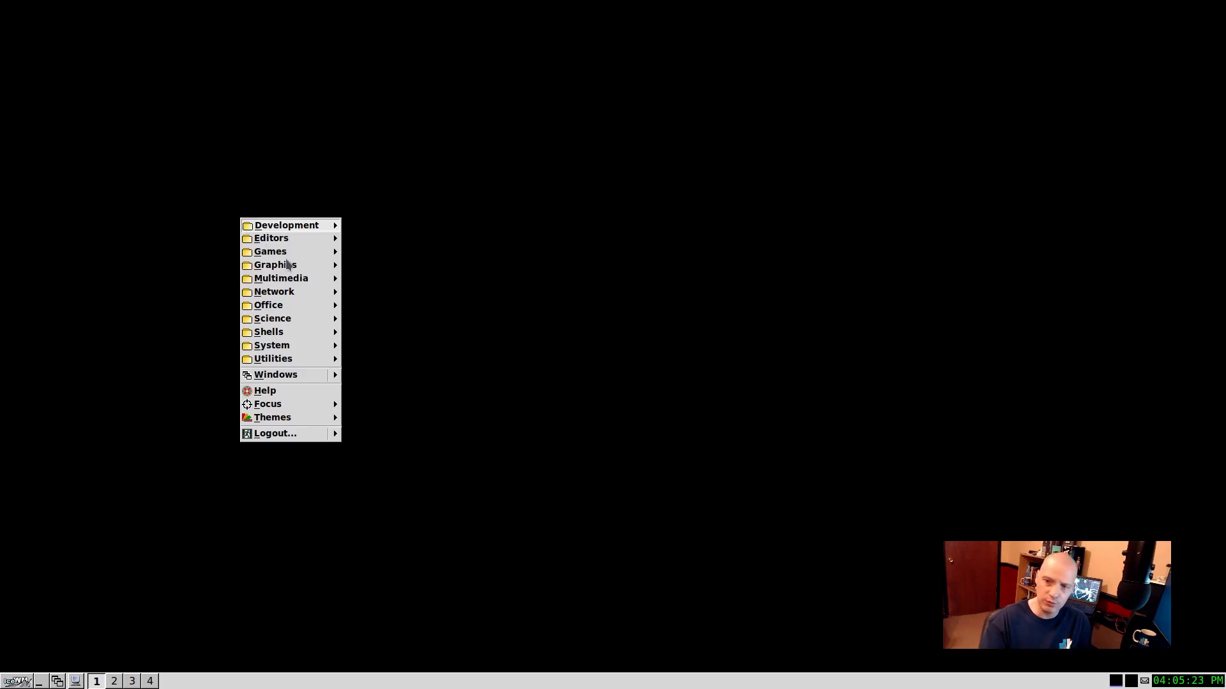
pyautogui.moveTo(287, 264)
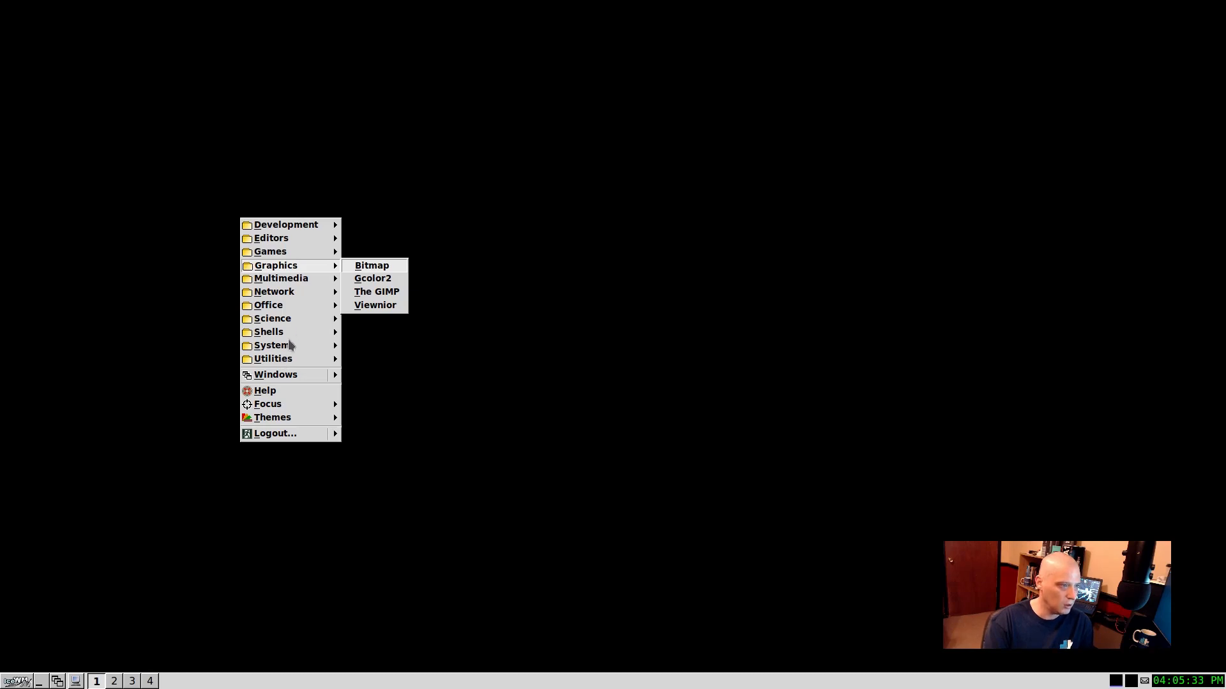
pyautogui.moveTo(293, 336)
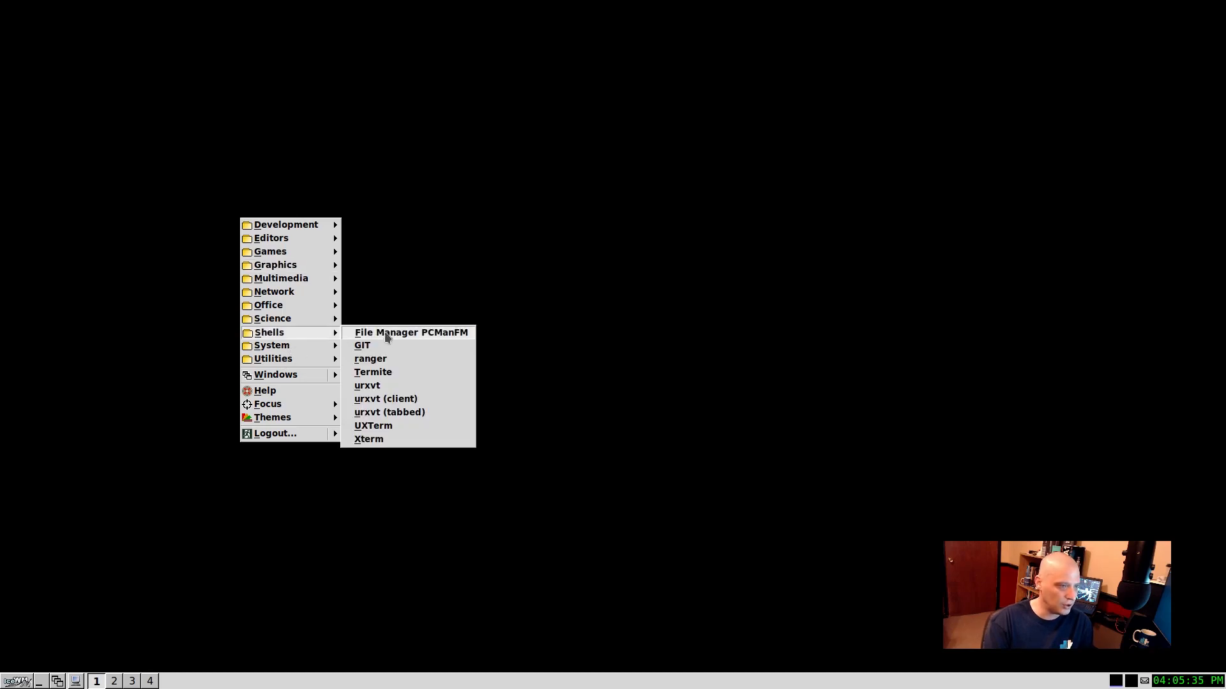
pyautogui.click(383, 371)
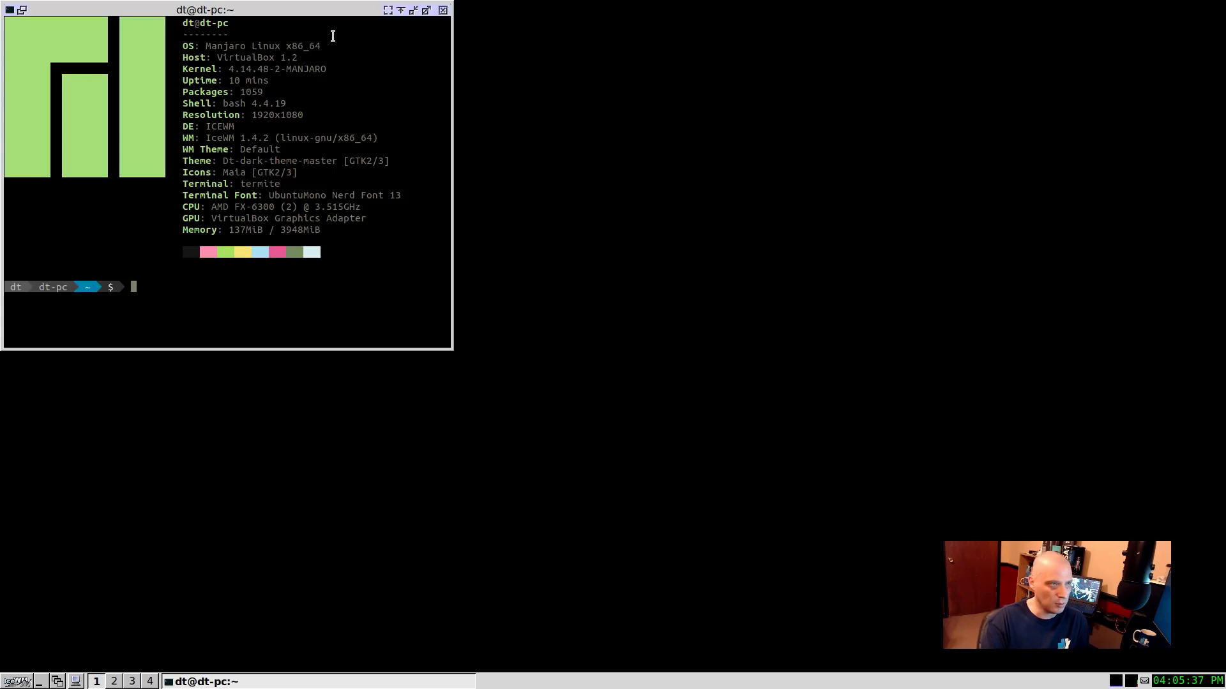
pyautogui.moveTo(330, 11); pyautogui.dragTo(656, 157)
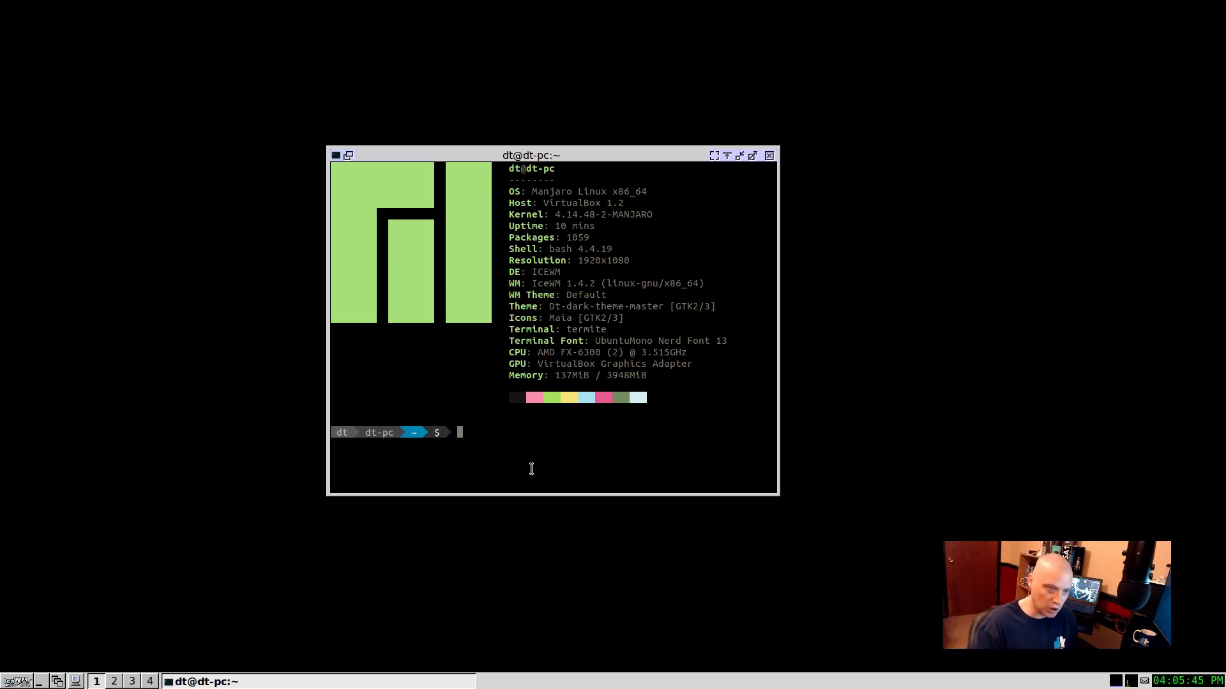
# Step: Restore the desktop wallpaper by running "nitrogen --restore" in the terminal, and close the terminal window
pyautogui.write('nit')
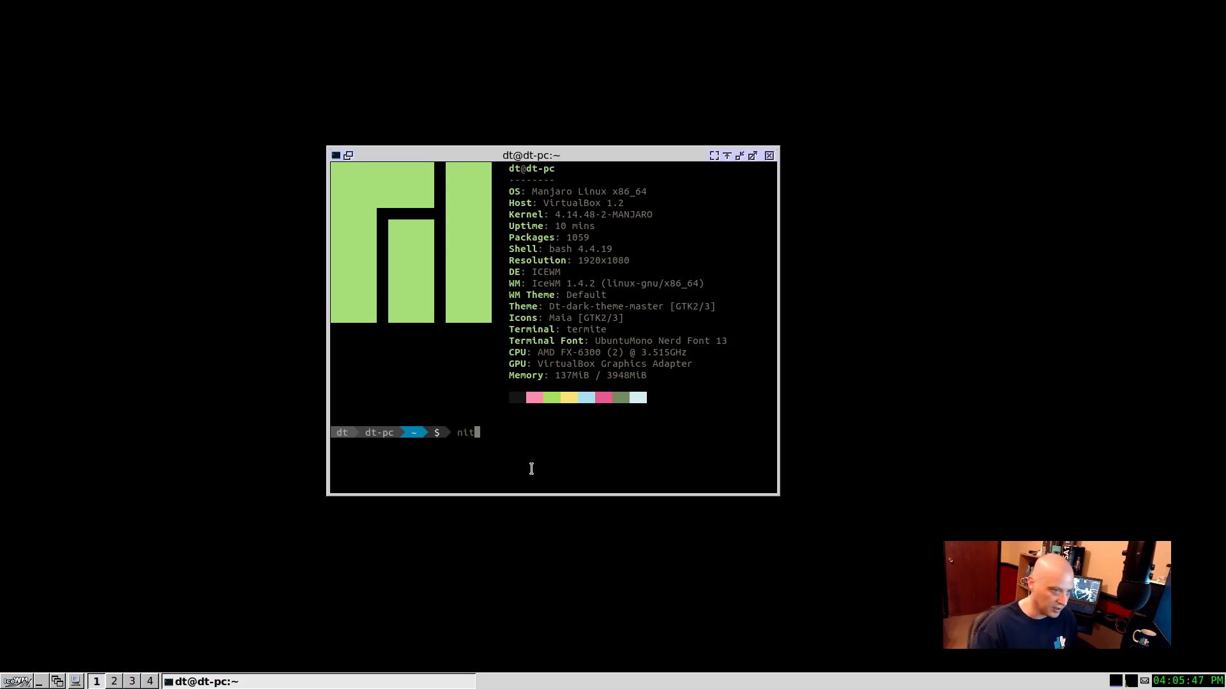
pyautogui.write('rogen ')
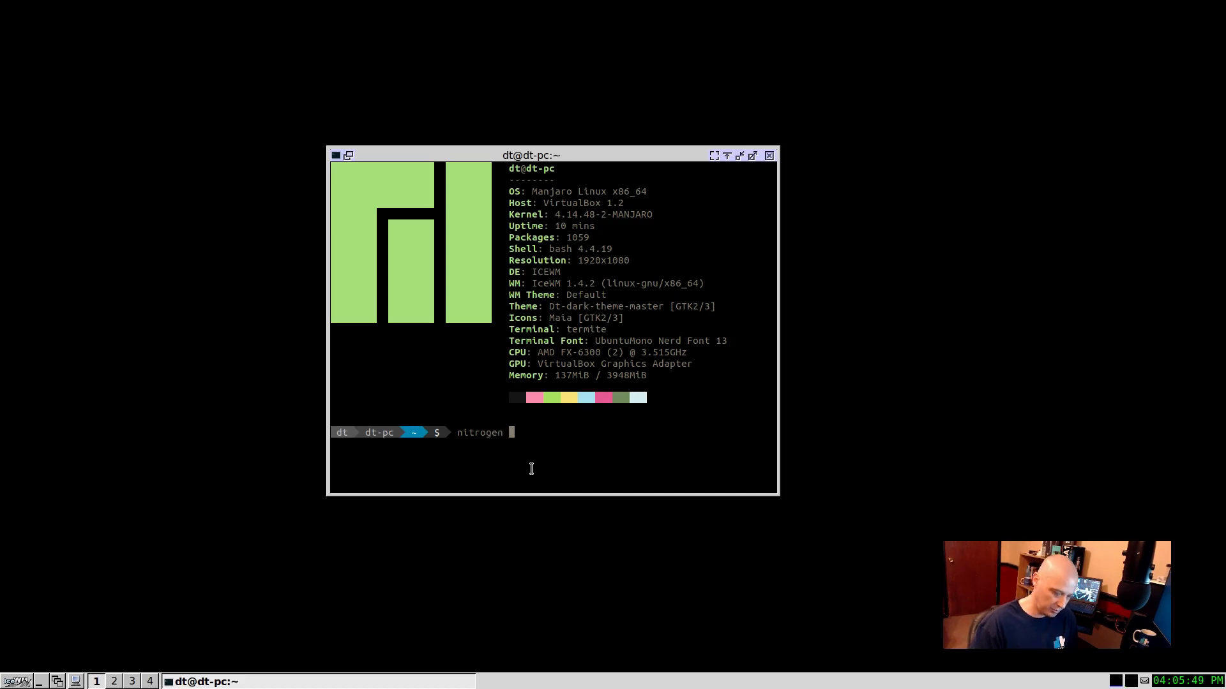
pyautogui.write('--rest')
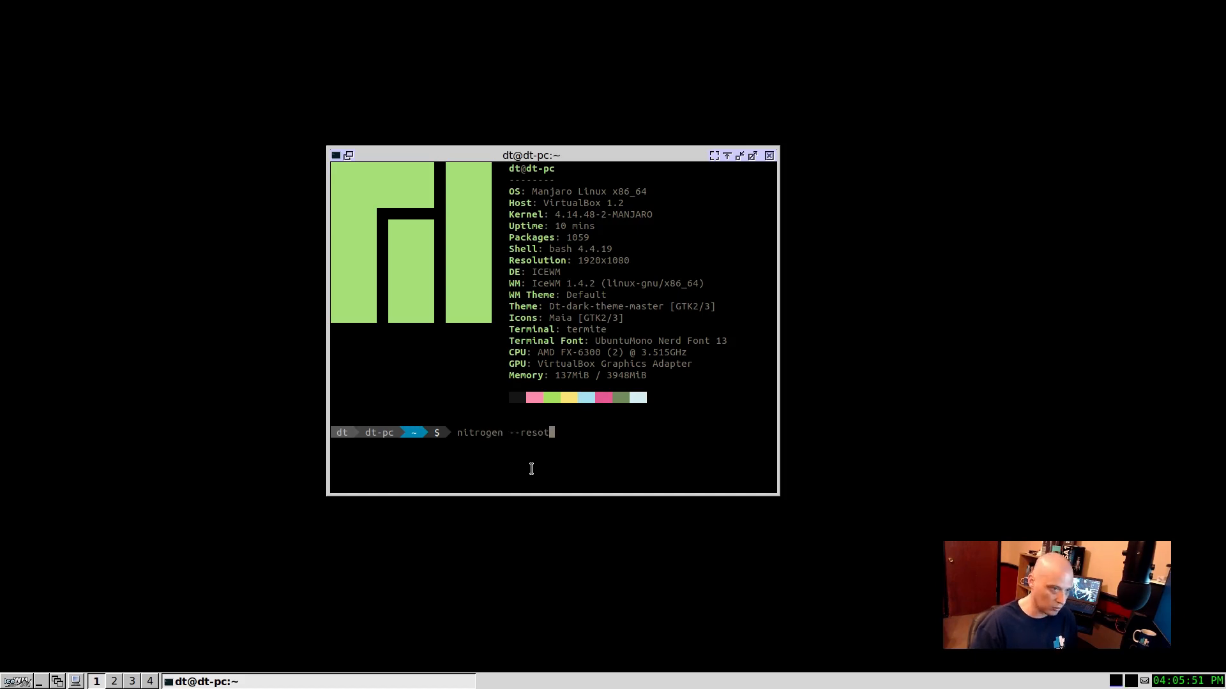
pyautogui.write('ore')
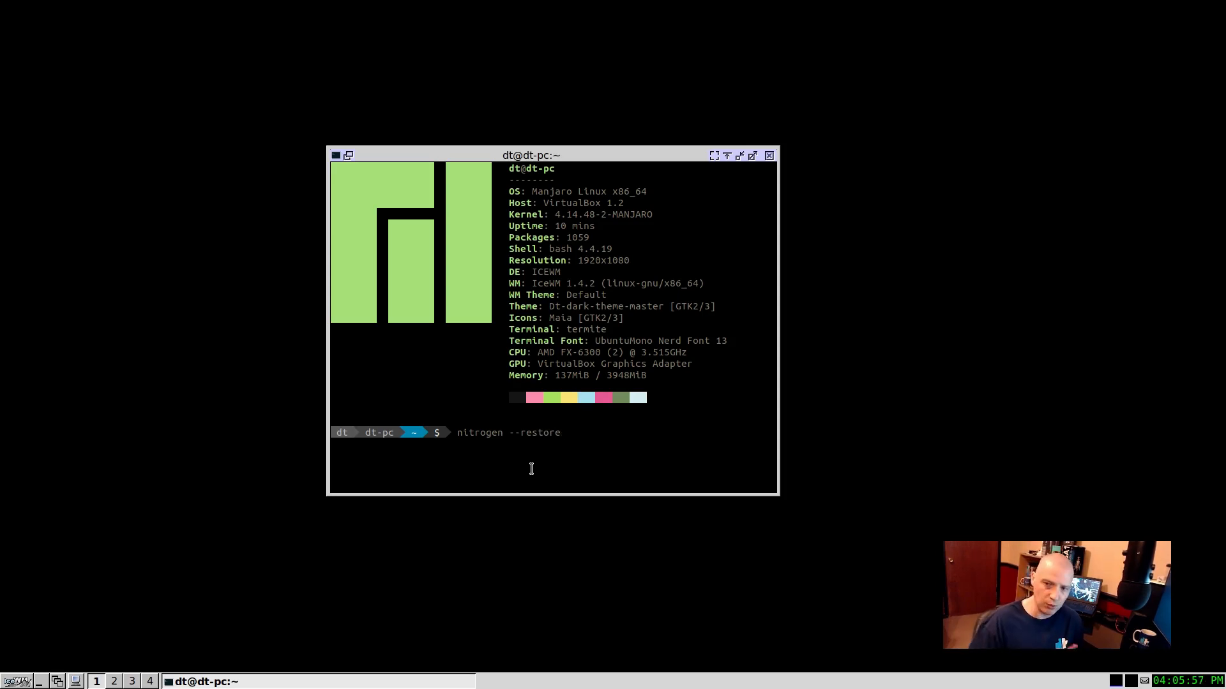
pyautogui.press('Return')
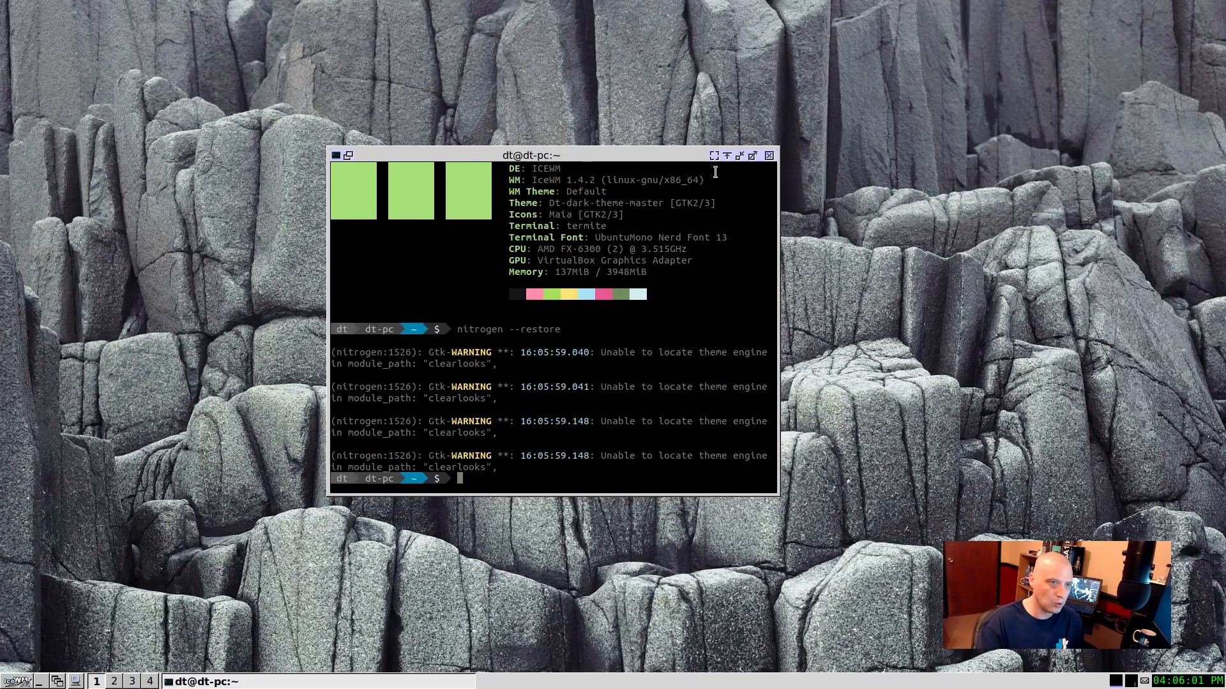
pyautogui.click(769, 155)
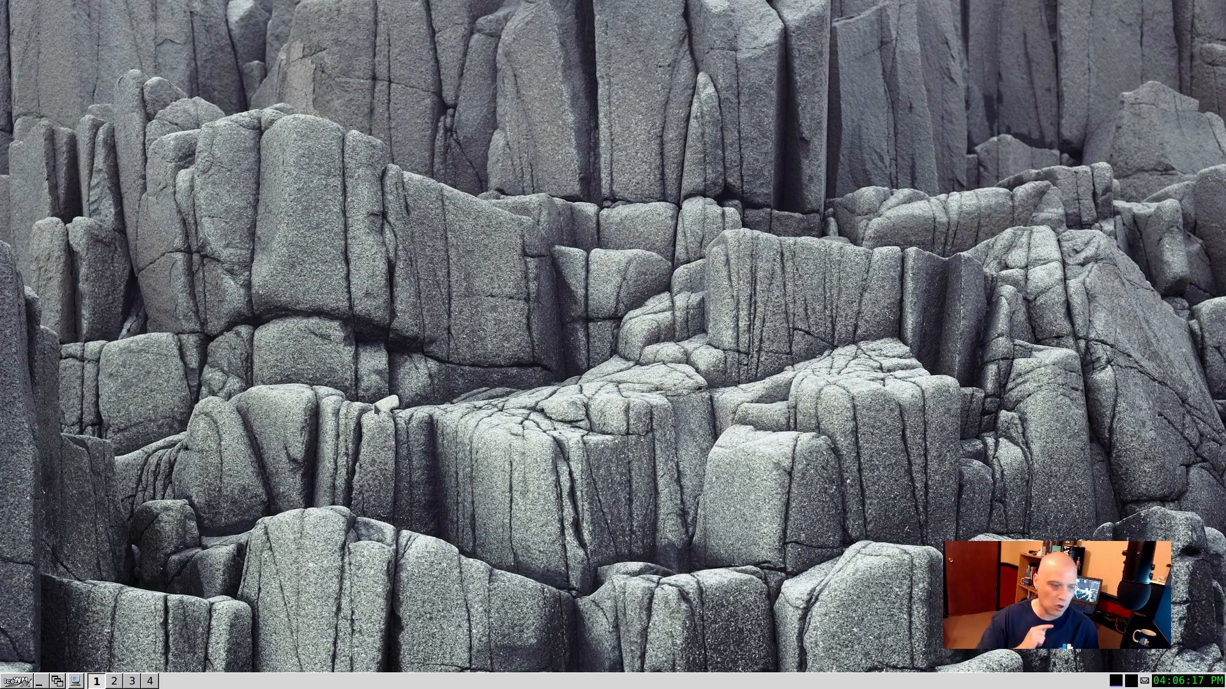
# Step: Launch the File Manager from the Utilities category, move its window towards the middle of the desktop and enlarge it
pyautogui.rightClick(102, 314)
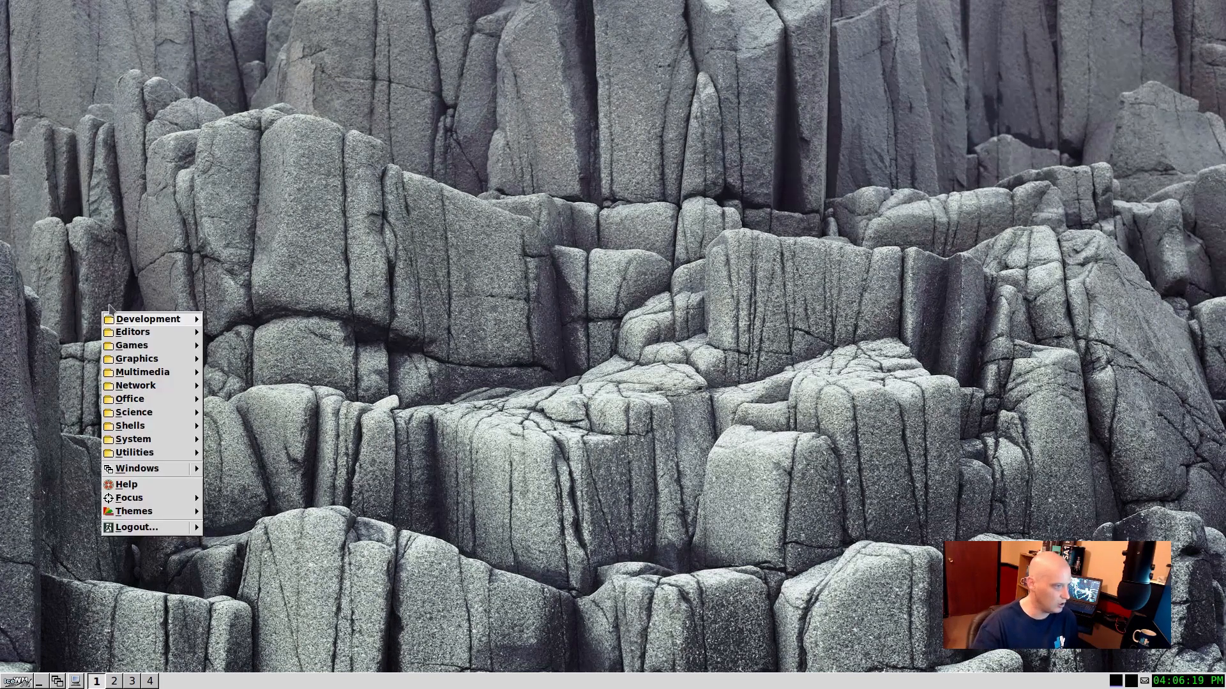
pyautogui.moveTo(167, 385)
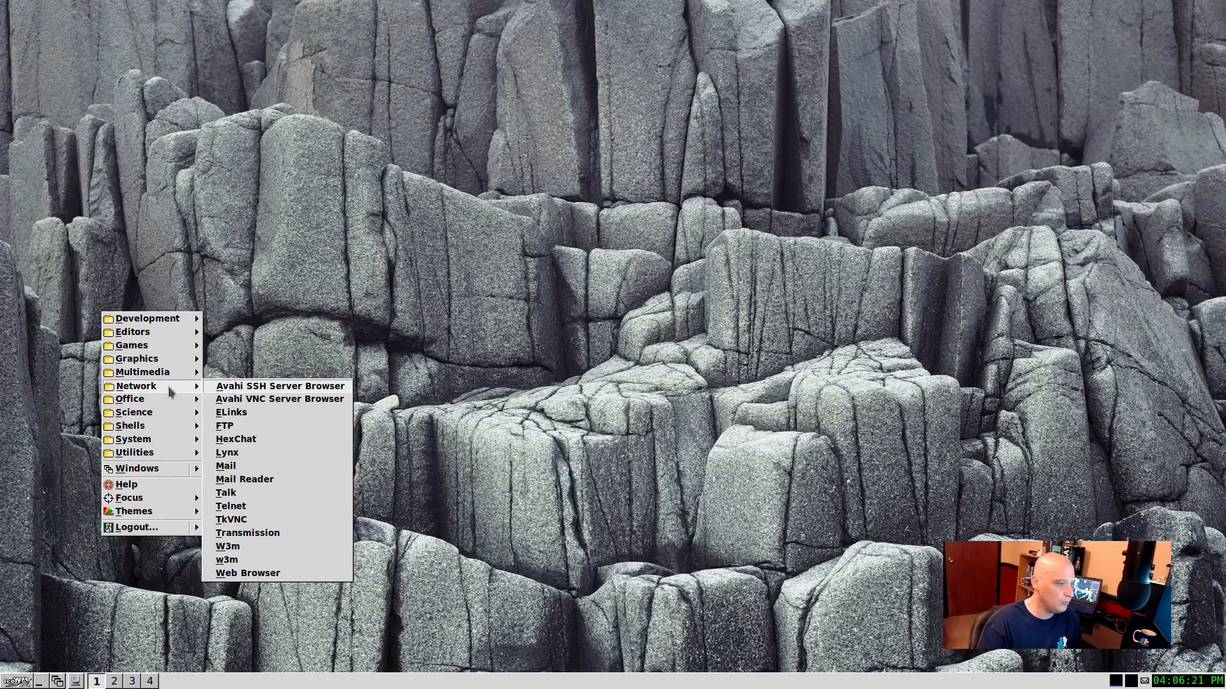
pyautogui.moveTo(167, 426)
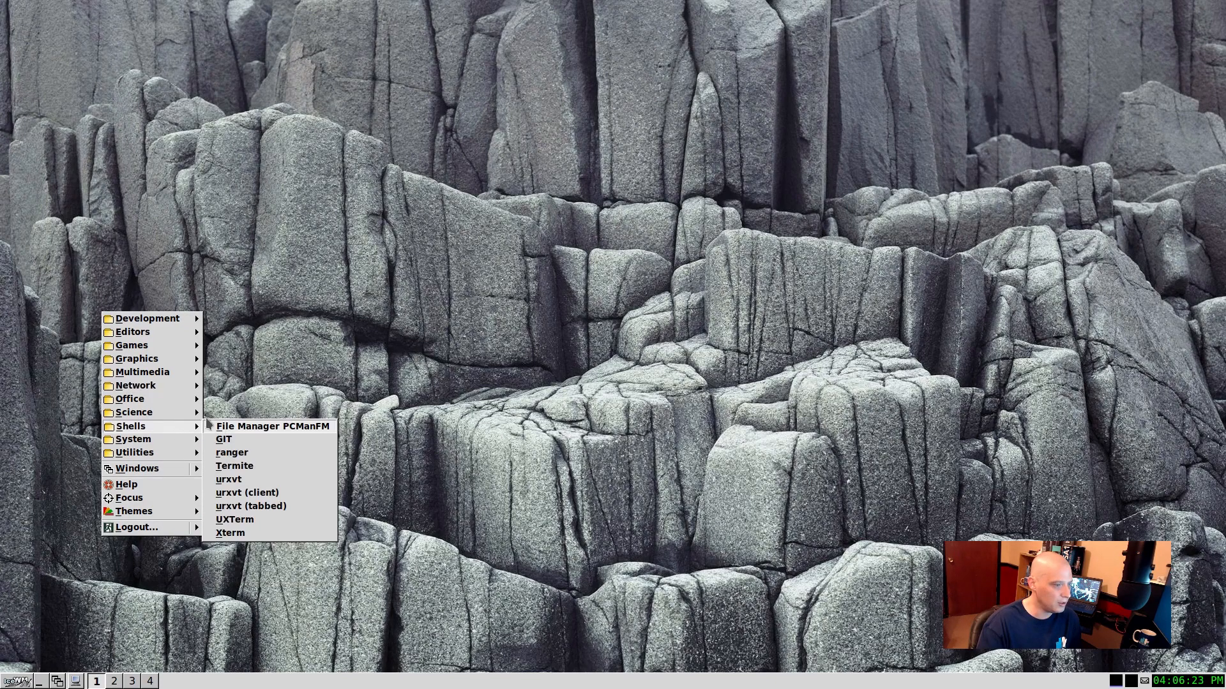
pyautogui.moveTo(167, 454)
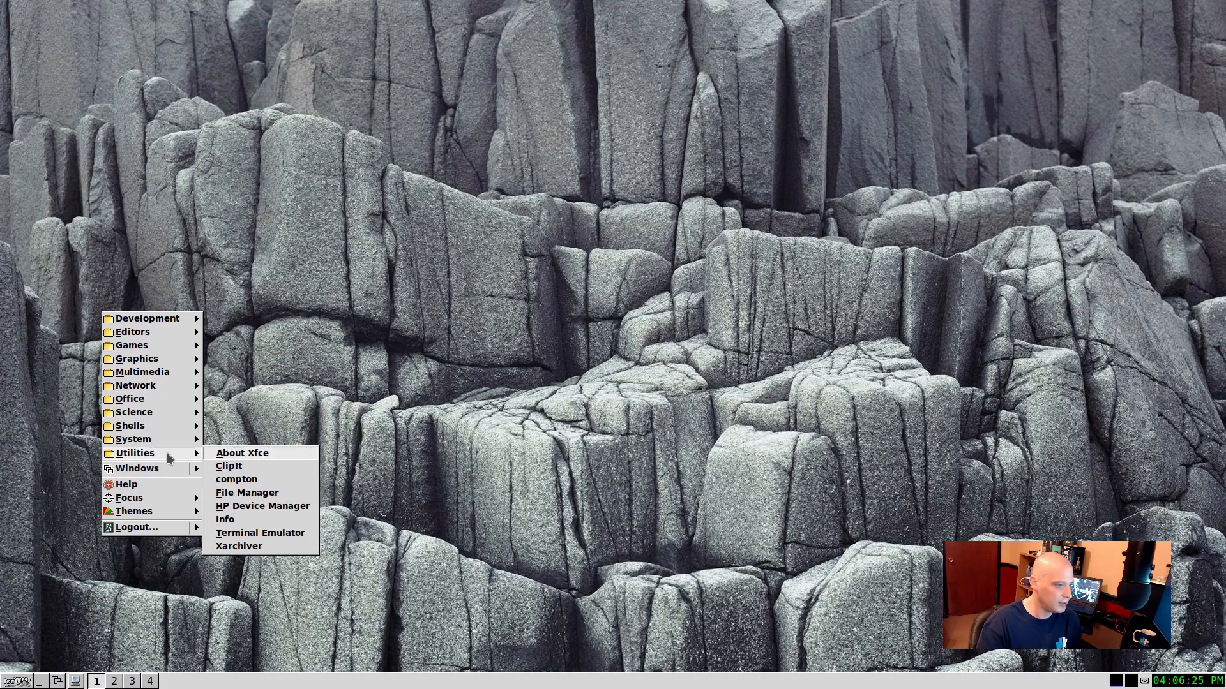
pyautogui.click(263, 493)
pyautogui.moveTo(332, 17); pyautogui.dragTo(646, 231)
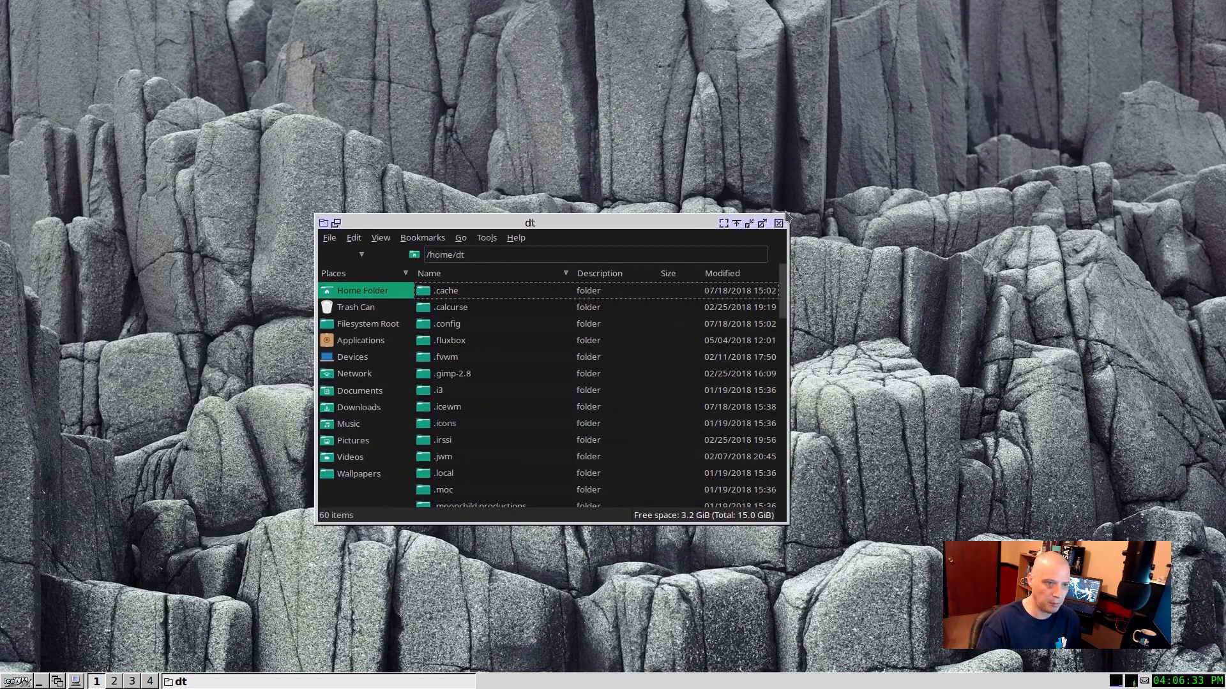
pyautogui.moveTo(787, 216); pyautogui.dragTo(822, 122)
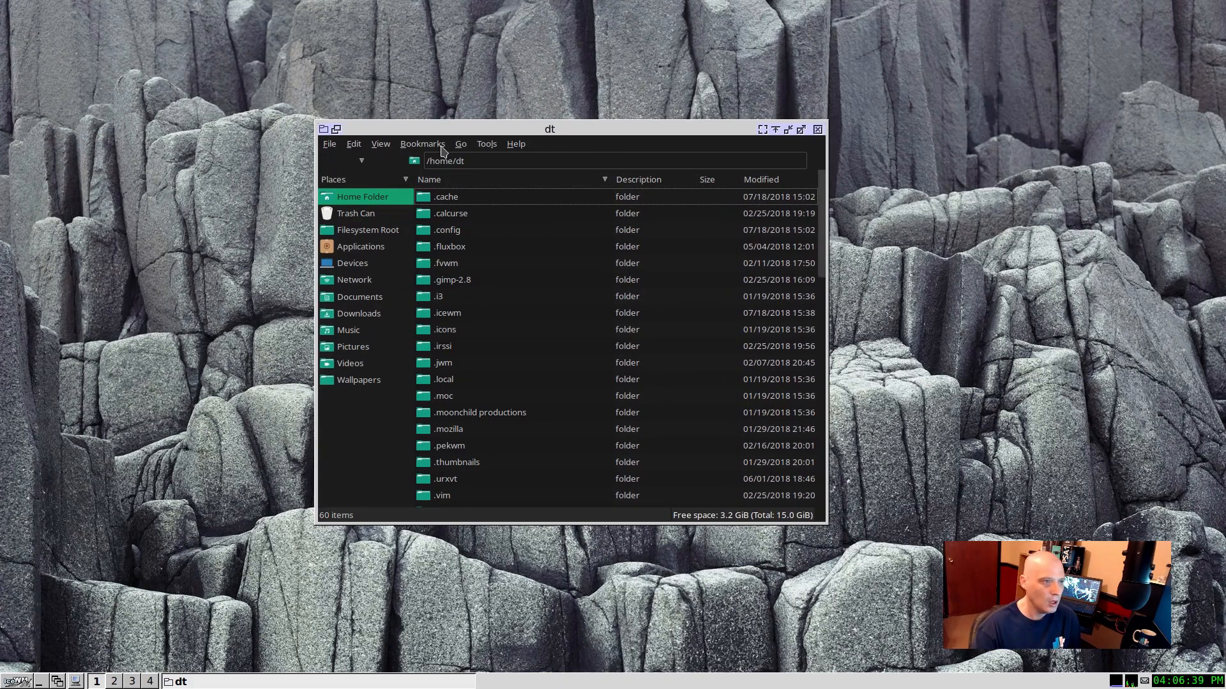
# Step: Open the startup script from the .icewm folder in Geany
pyautogui.doubleClick(446, 314)
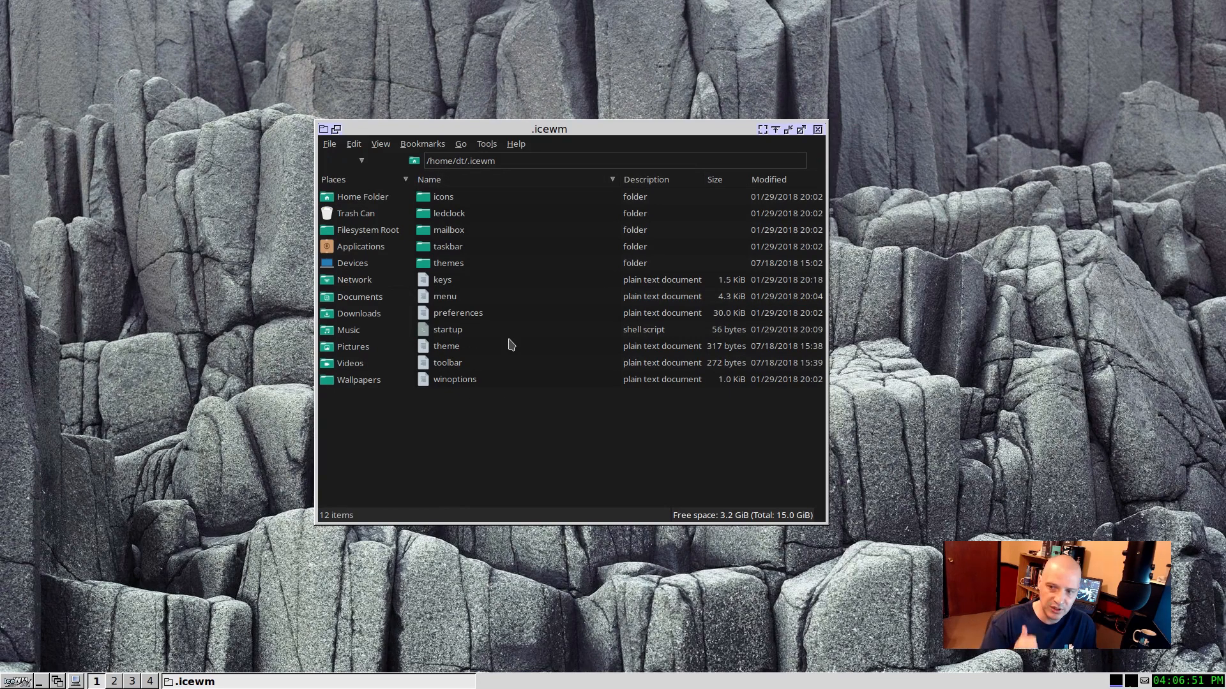
pyautogui.click(453, 334)
pyautogui.rightClick(453, 335)
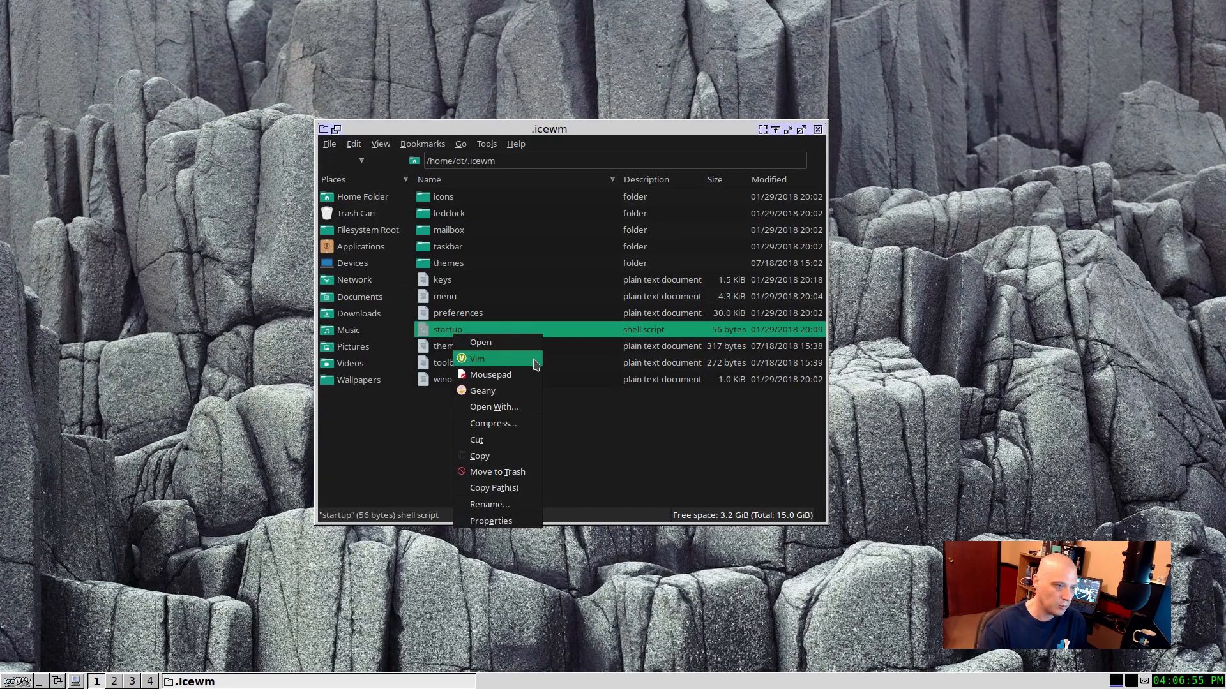
pyautogui.click(517, 395)
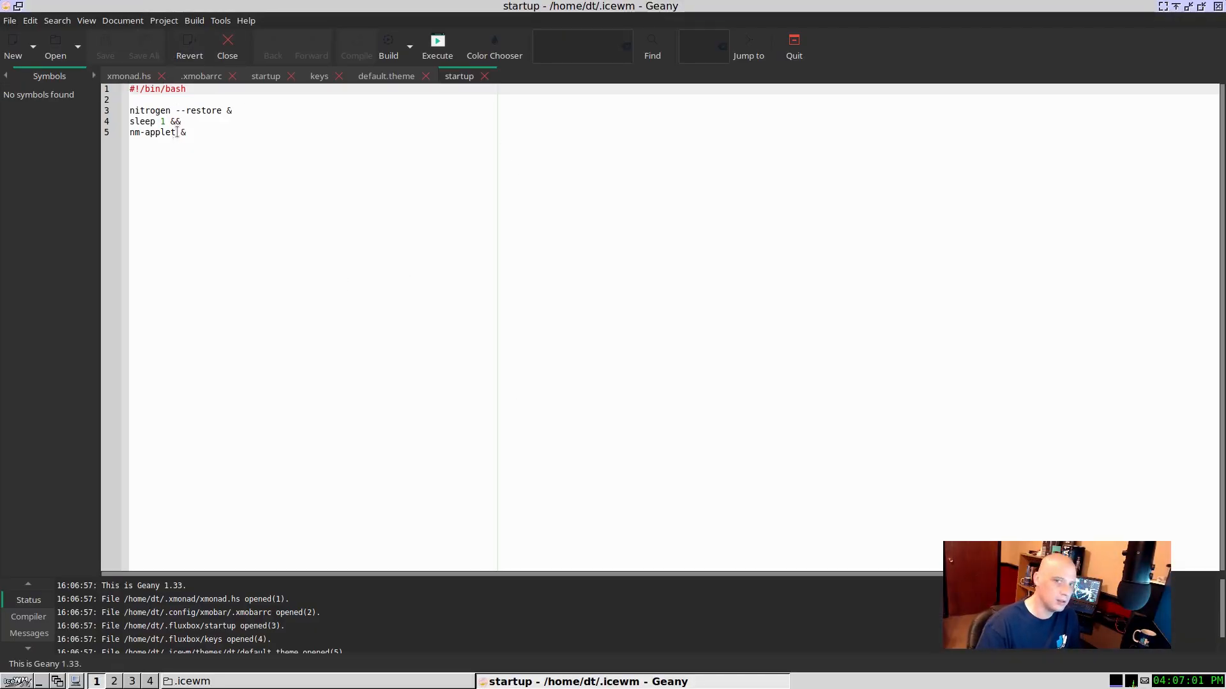
# Step: Zoom in on the startup script's text a few levels and highlight the line "nitrogen --restore &"
pyautogui.click(88, 21)
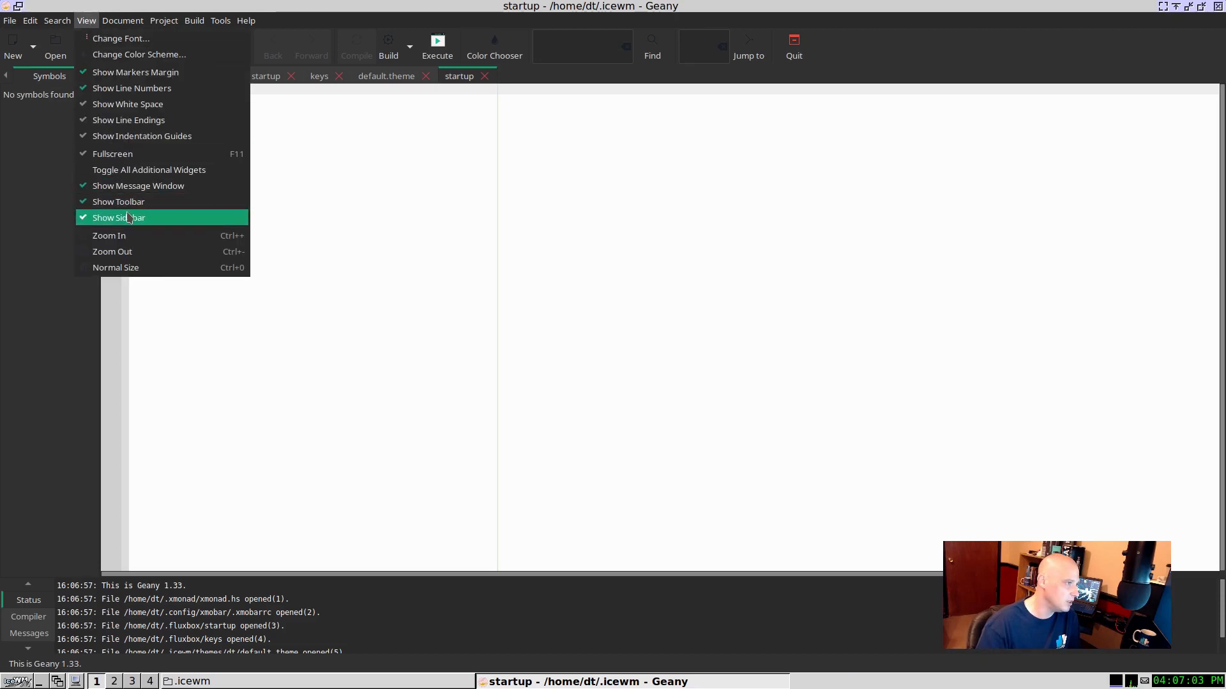
pyautogui.click(115, 237)
pyautogui.click(83, 21)
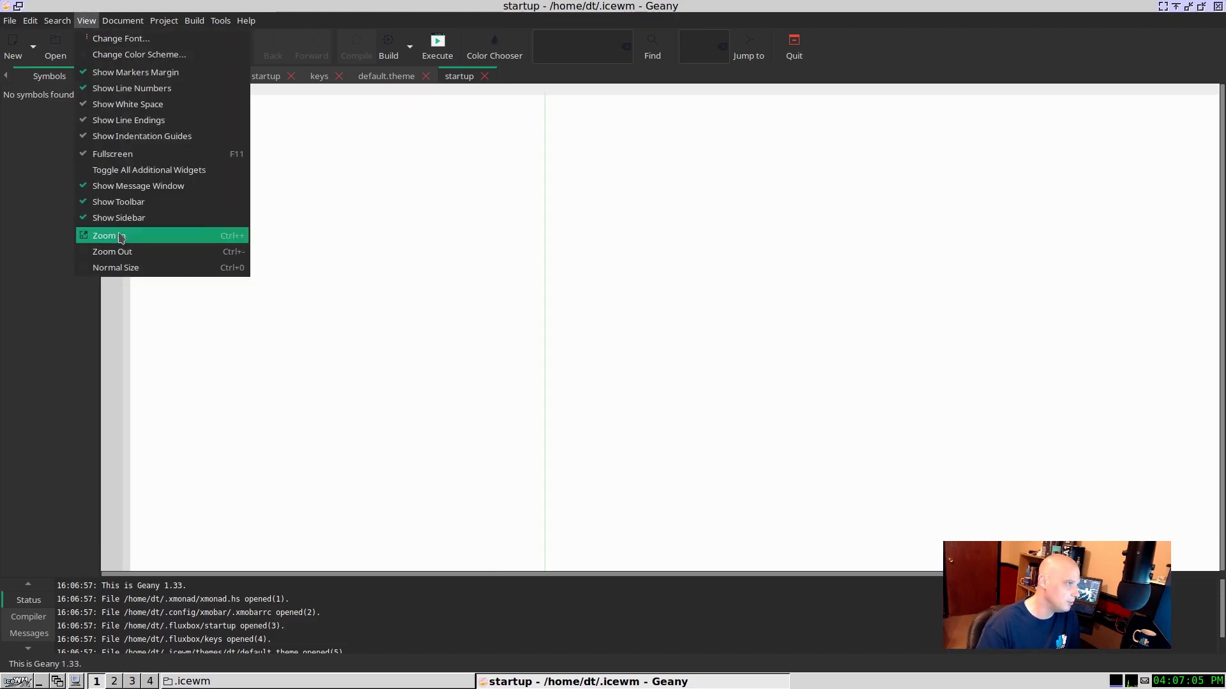
pyautogui.click(115, 237)
pyautogui.click(85, 21)
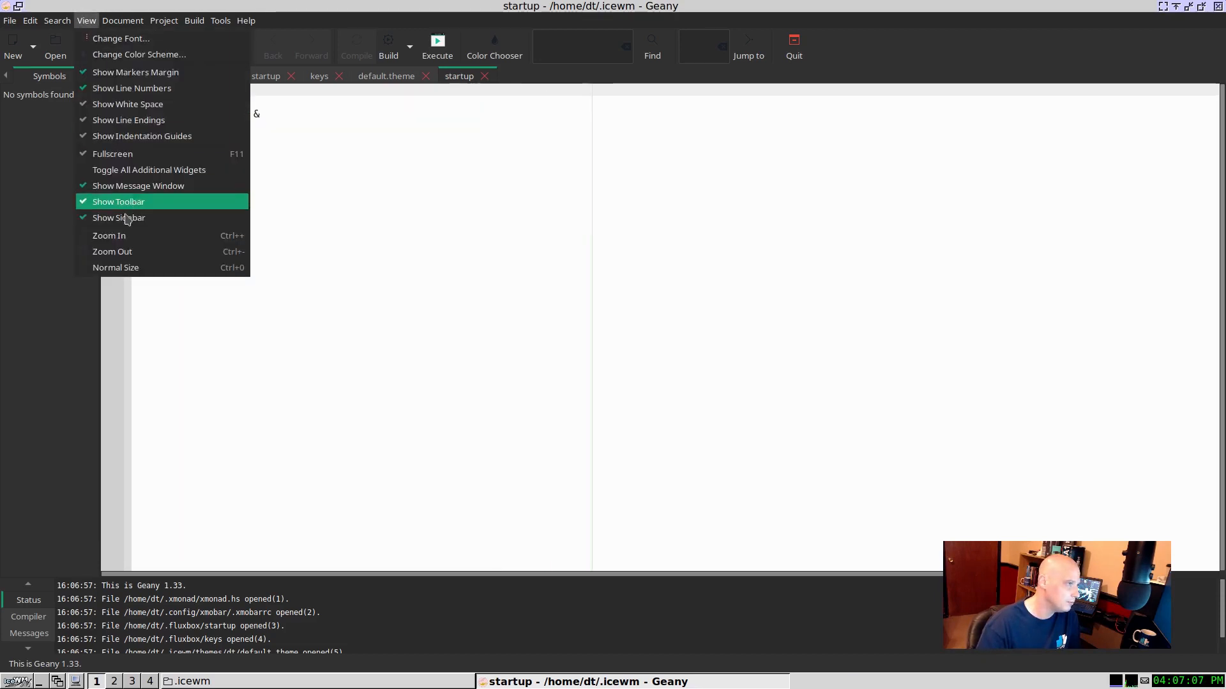
pyautogui.click(112, 235)
pyautogui.click(220, 153)
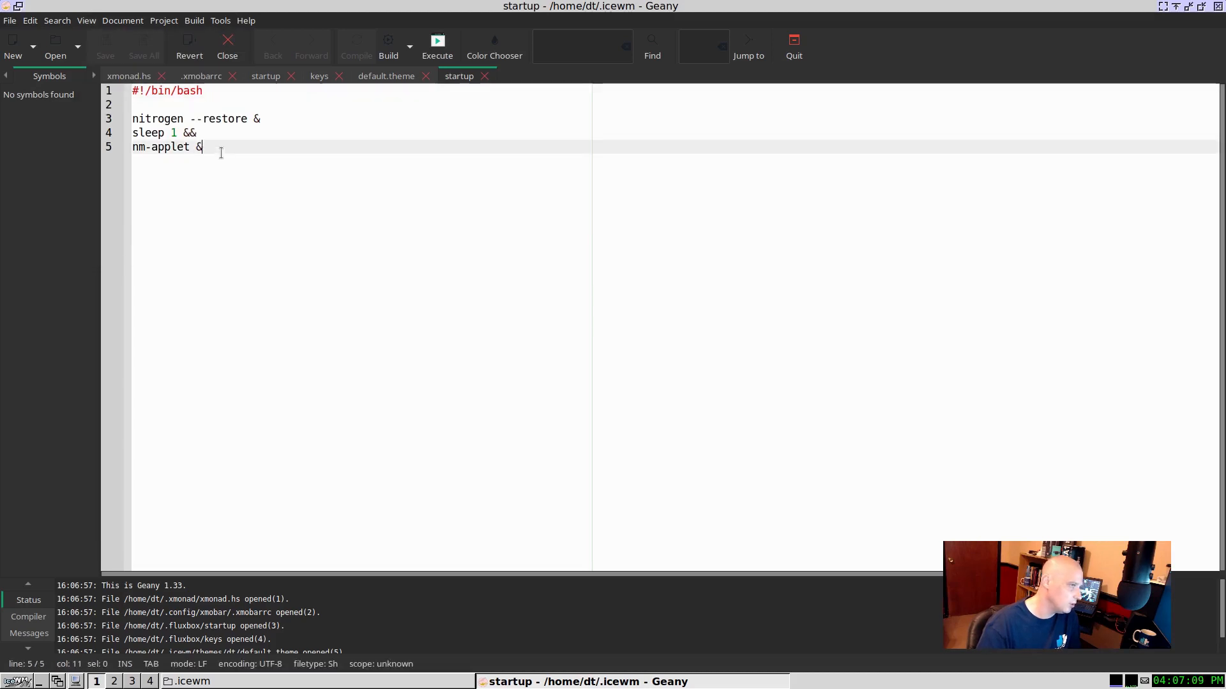
pyautogui.moveTo(133, 119); pyautogui.dragTo(269, 116)
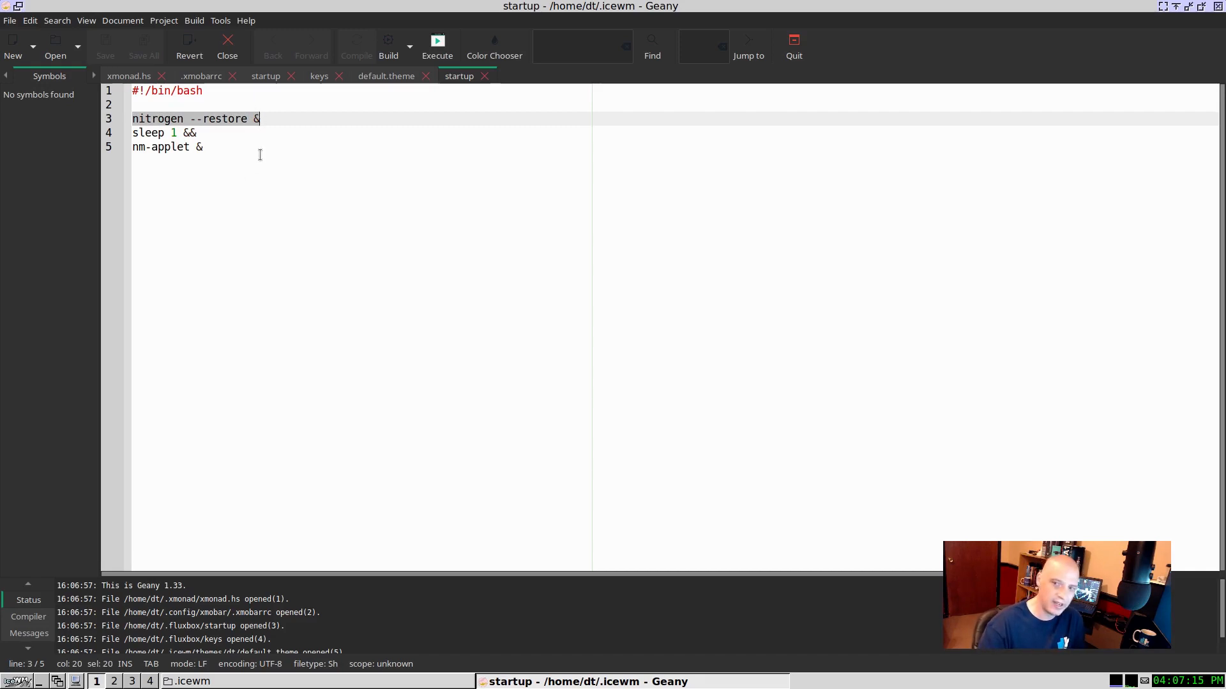
# Step: Add a trial line "termite &" below "nm-applet &" in the startup script and delete its text again
pyautogui.click(255, 172)
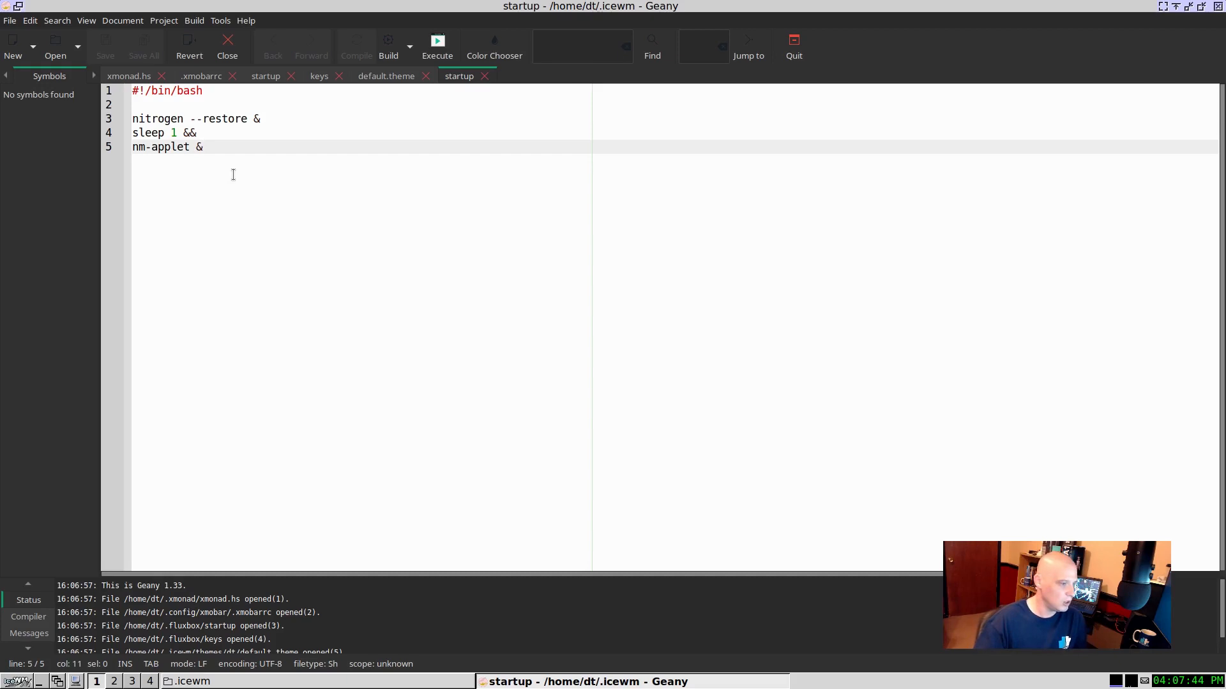
pyautogui.press('Return')
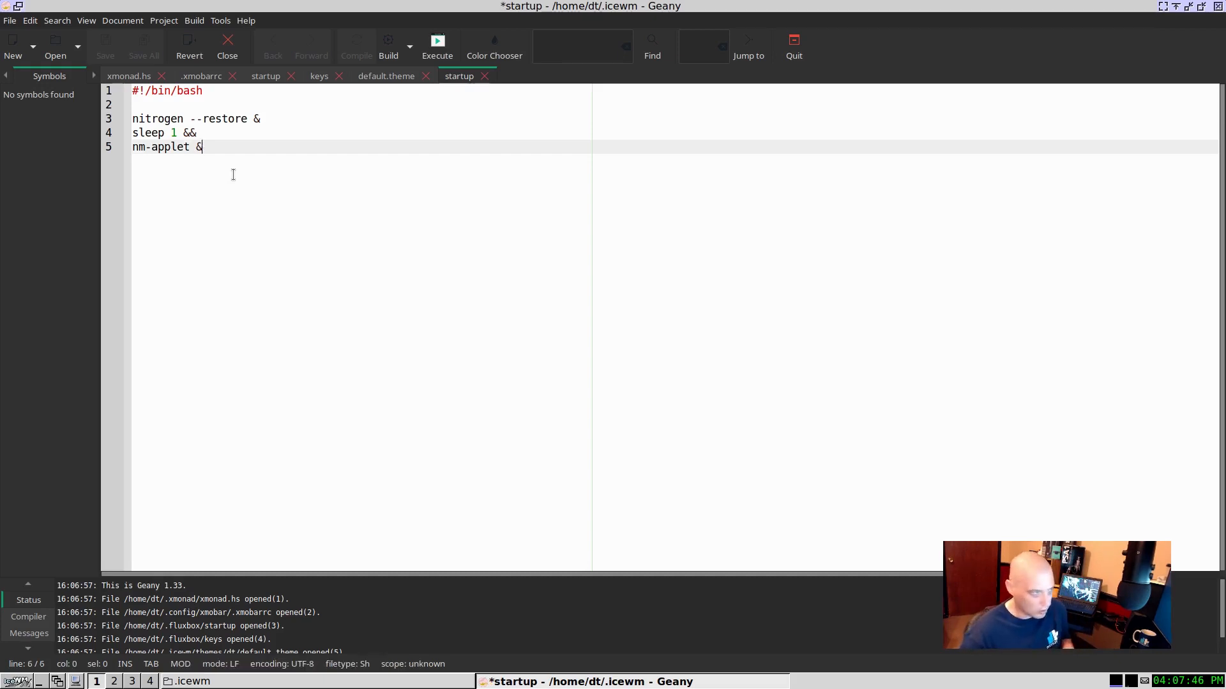
pyautogui.write('termite &')
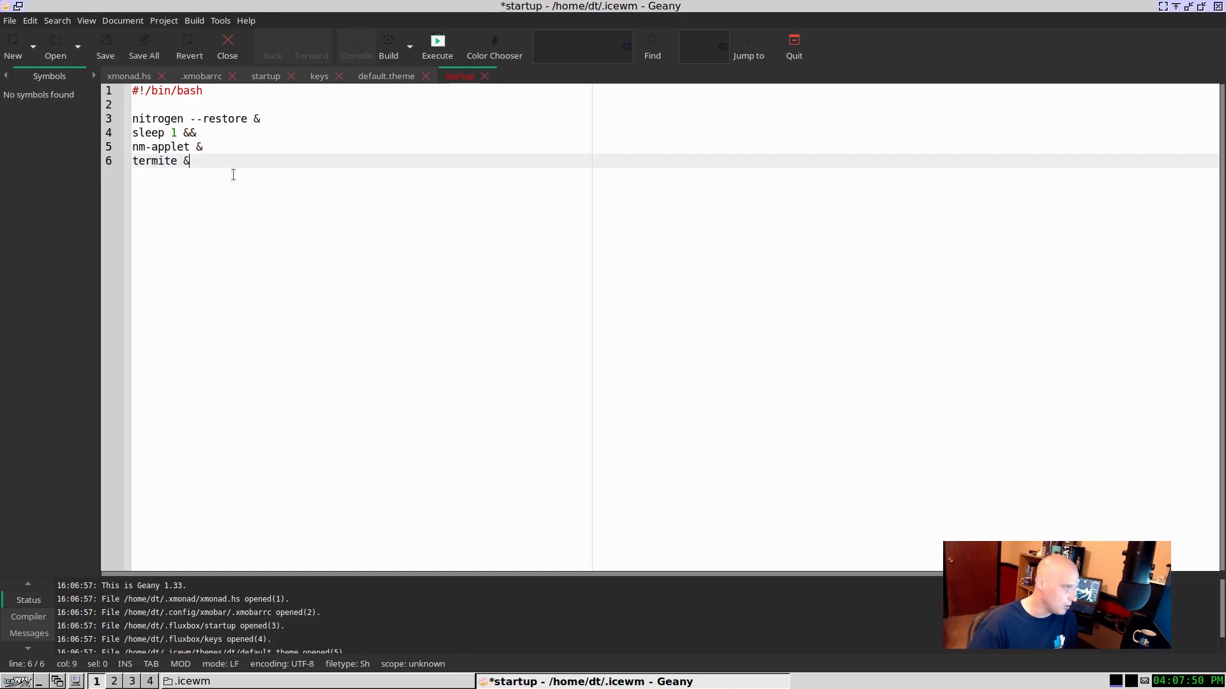
pyautogui.press('BackSpace')
pyautogui.press('BackSpace')
pyautogui.press('BackSpace')
pyautogui.press('BackSpace')
pyautogui.press('BackSpace')
pyautogui.press('BackSpace')
pyautogui.press('BackSpace')
pyautogui.press('BackSpace')
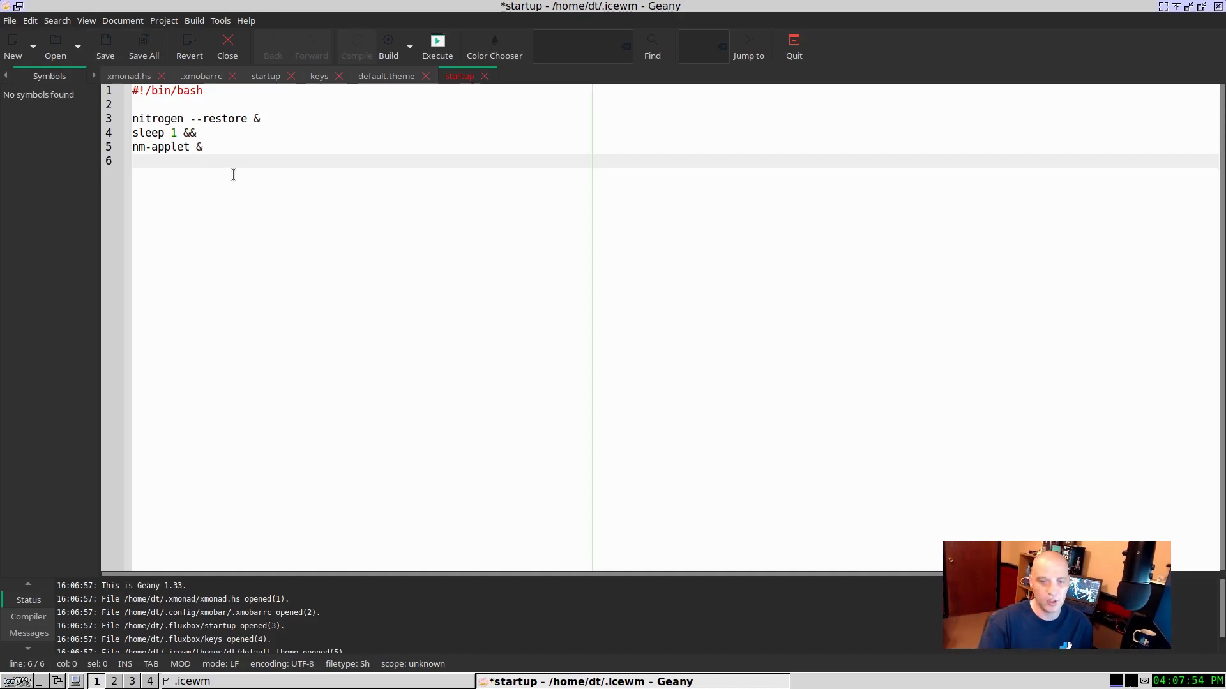
# Step: Save the startup script and open the keys file from the .icewm folder in Geany
pyautogui.moveTo(1123, 681)
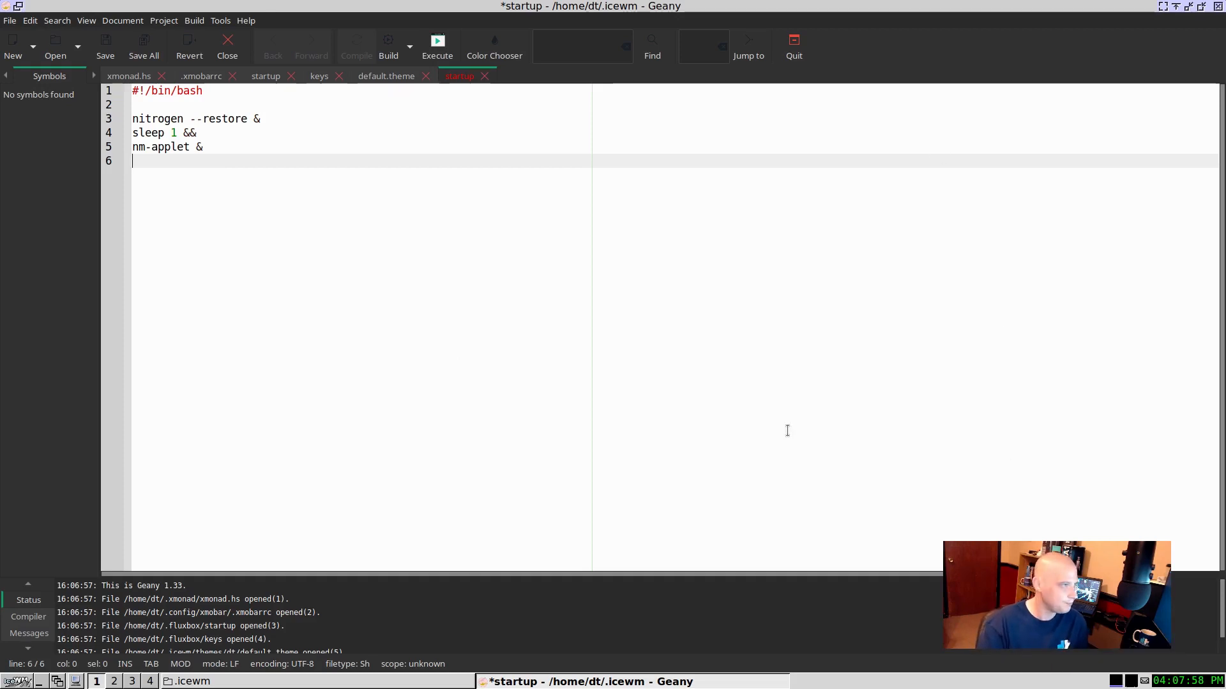
pyautogui.click(109, 53)
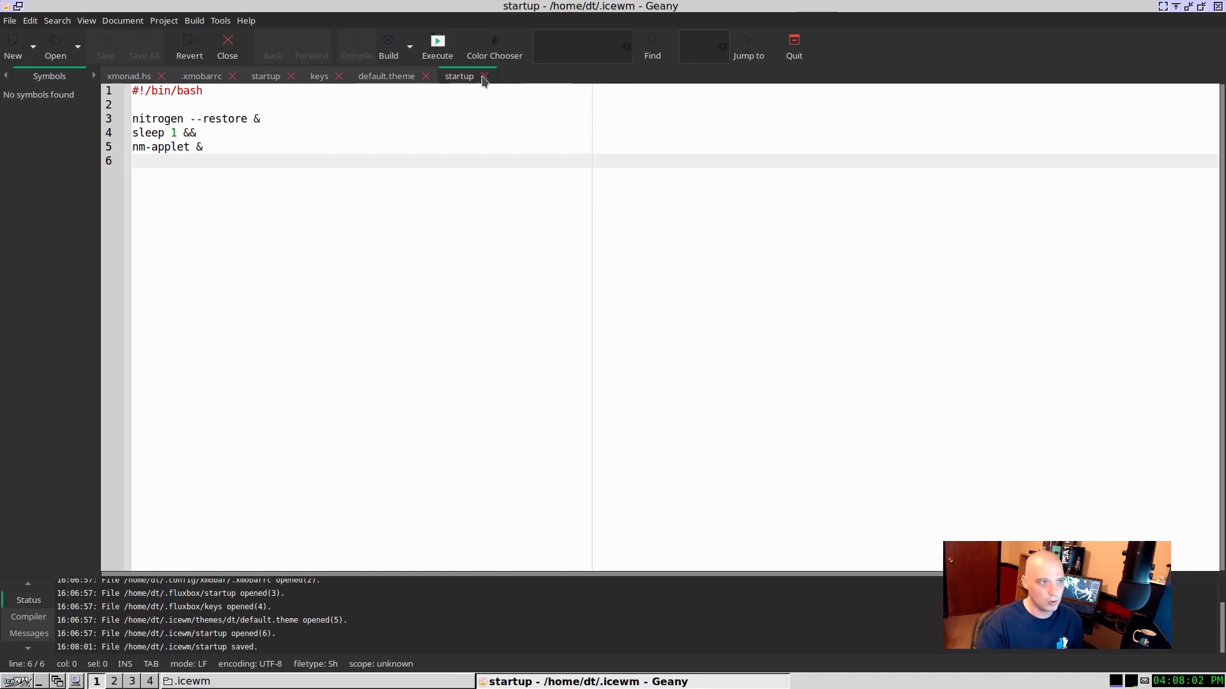
pyautogui.click(432, 683)
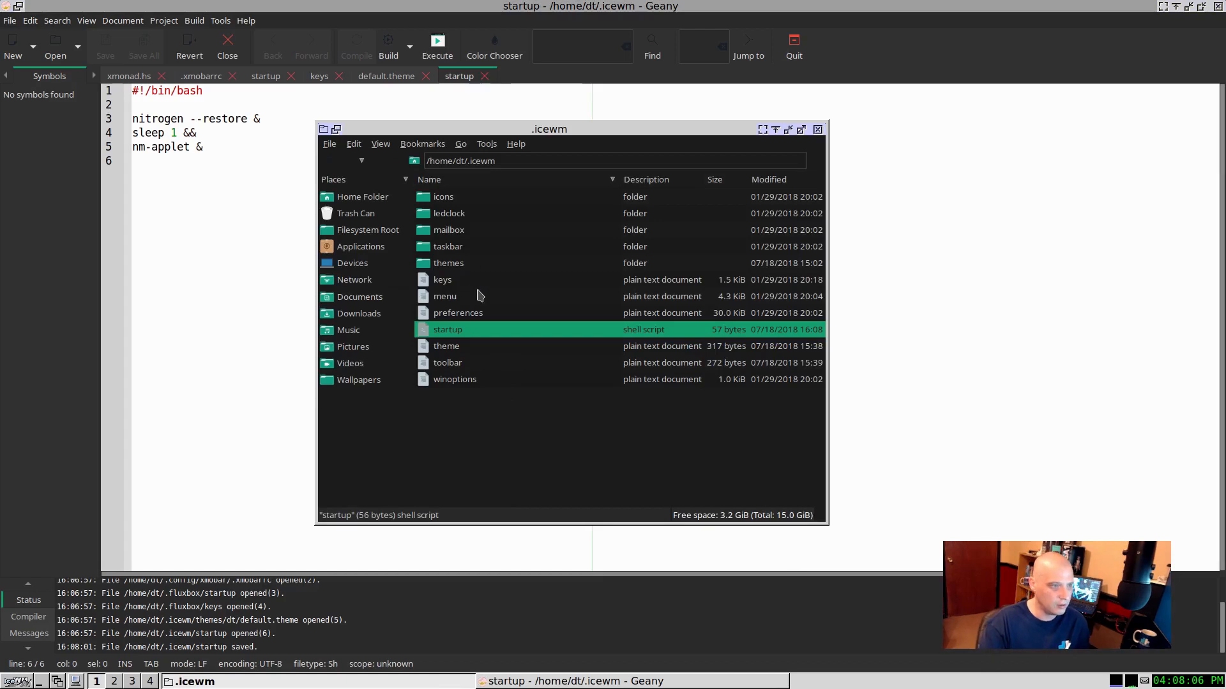
pyautogui.rightClick(447, 285)
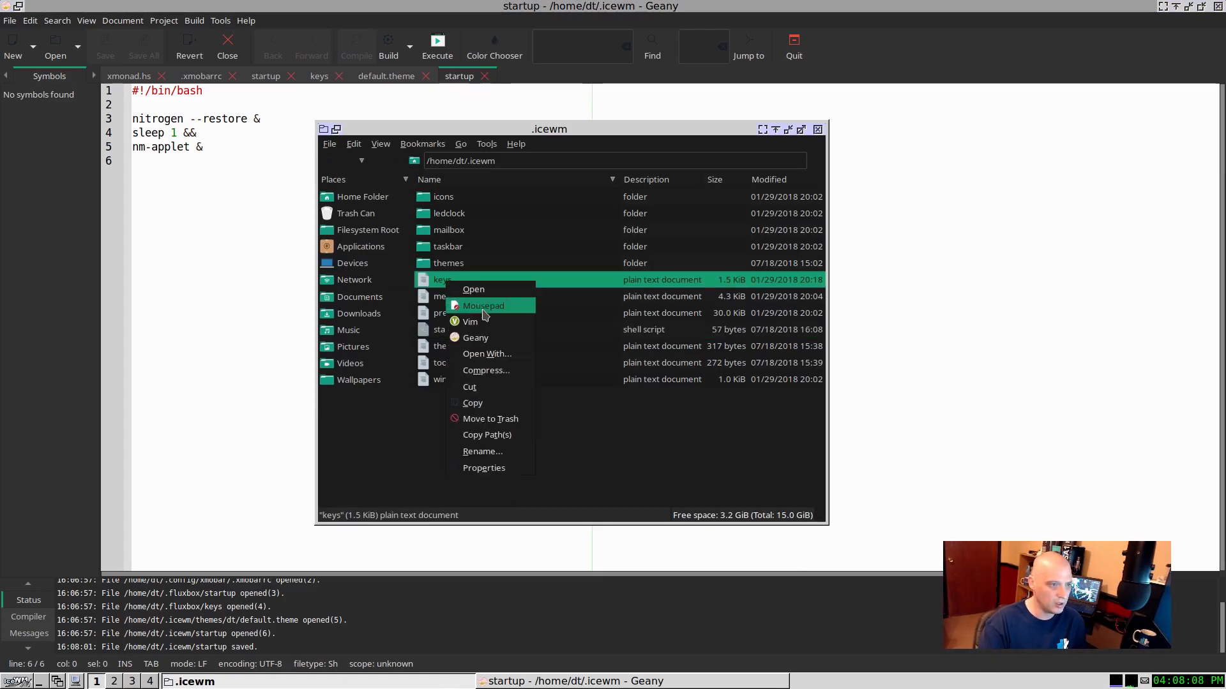
pyautogui.click(483, 338)
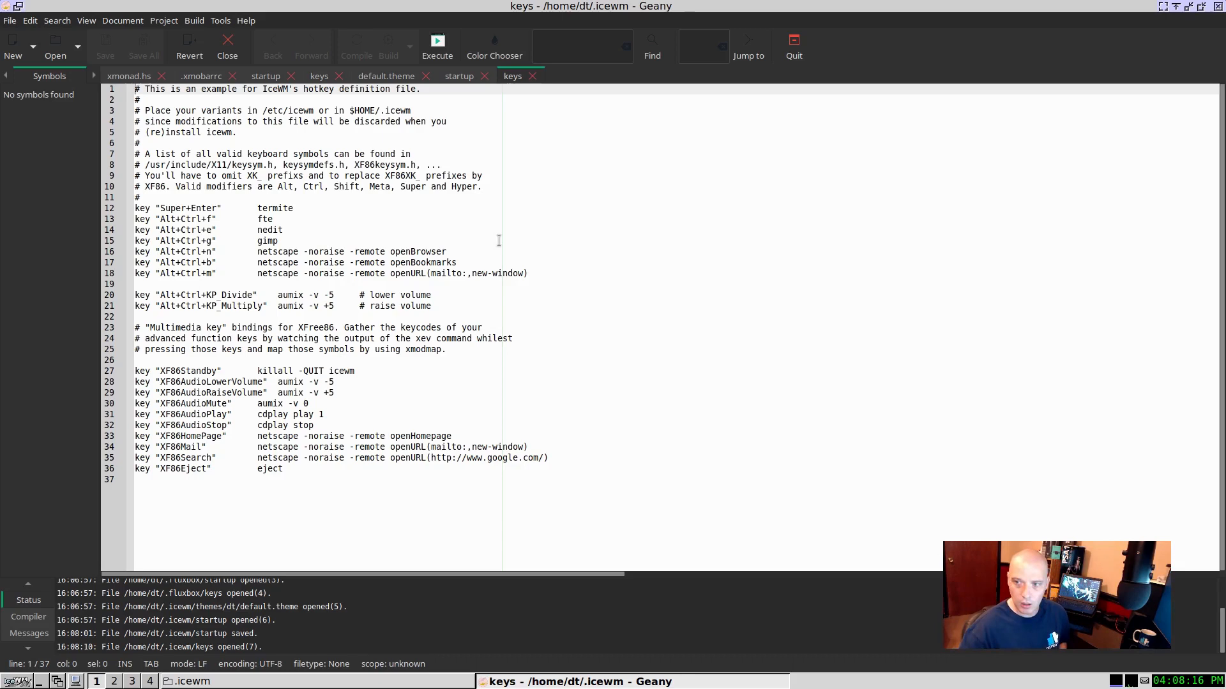
# Step: Test the termite key binding twice, moving the first terminal towards the middle of the desktop and closing each one
pyautogui.press('super+Return')
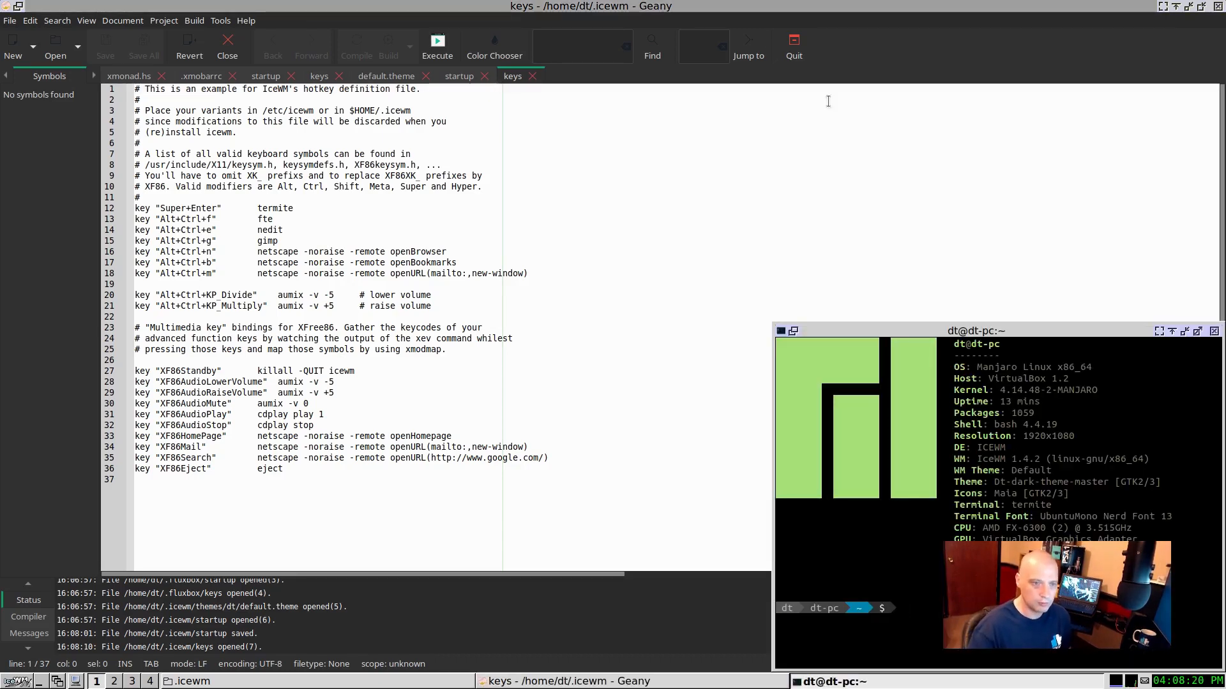
pyautogui.moveTo(1116, 330); pyautogui.dragTo(956, 243)
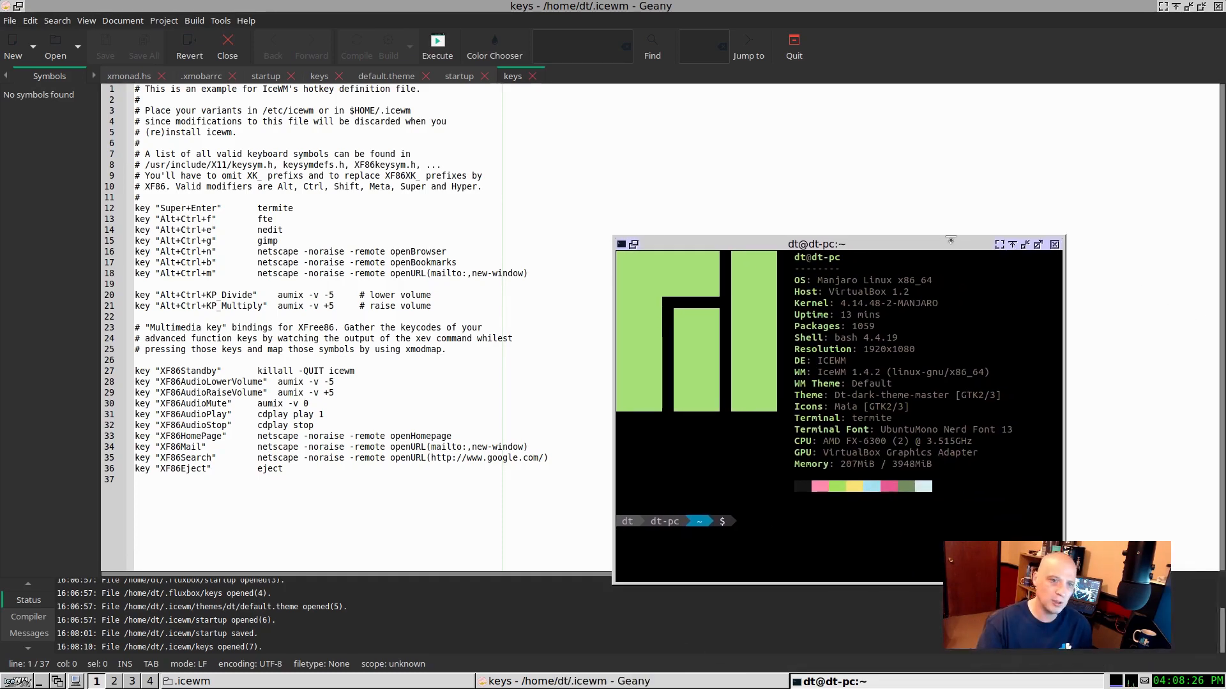
pyautogui.click(1054, 245)
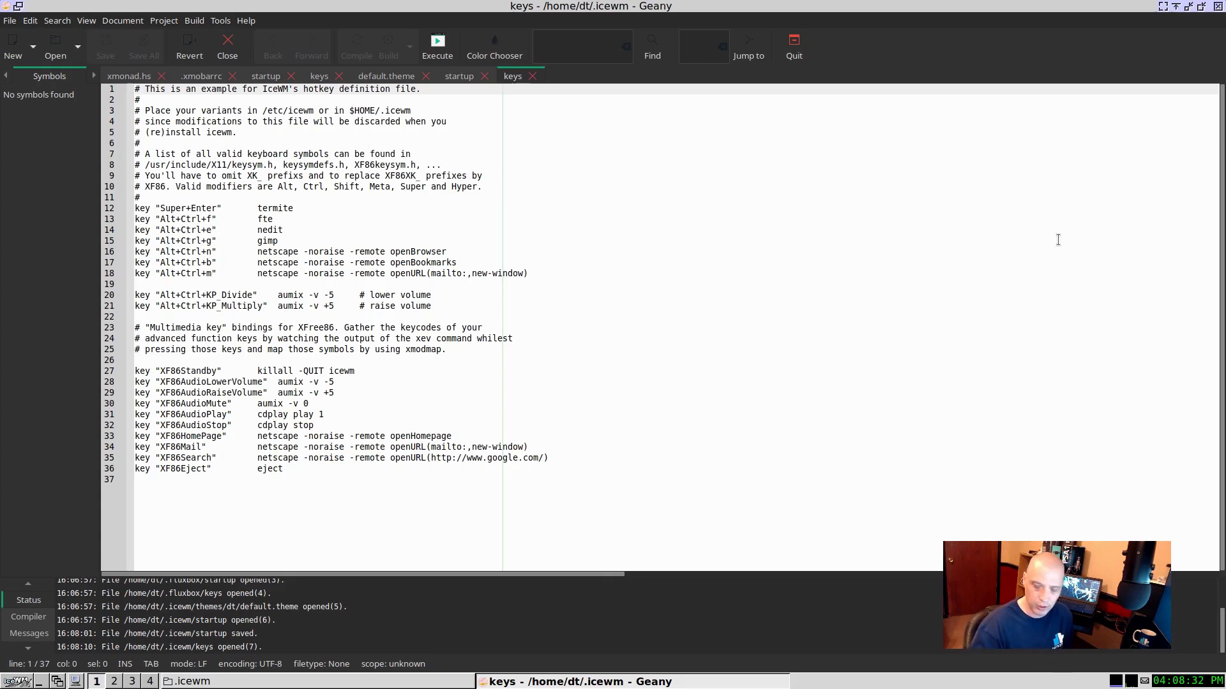
pyautogui.press('super+Return')
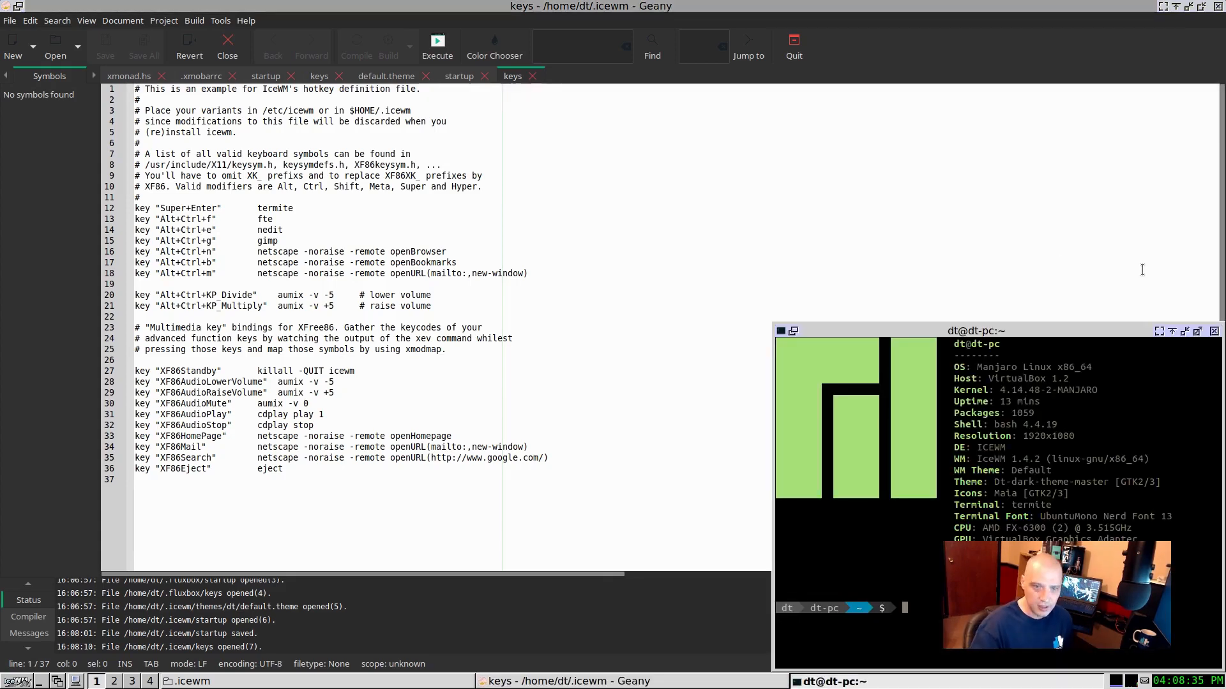
pyautogui.click(1211, 332)
pyautogui.click(775, 265)
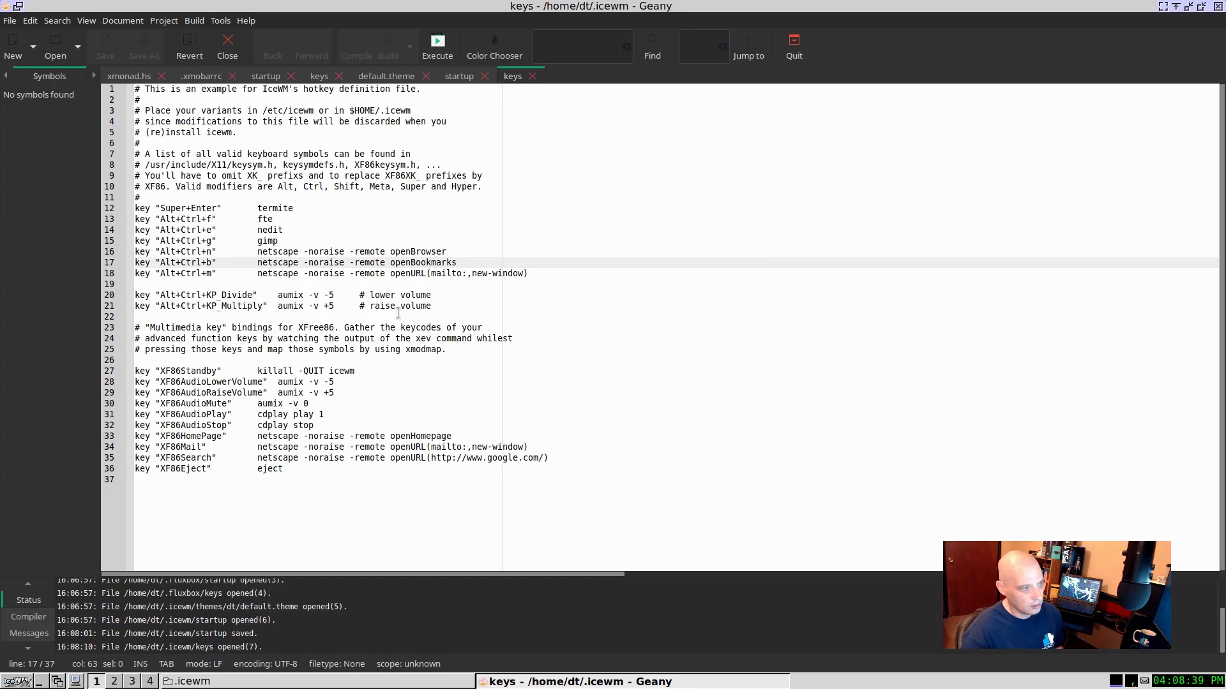
# Step: Show and dismiss the IceWM main menu, and test the gimp key binding, closing GIMP again
pyautogui.press('super')
pyautogui.press('Escape')
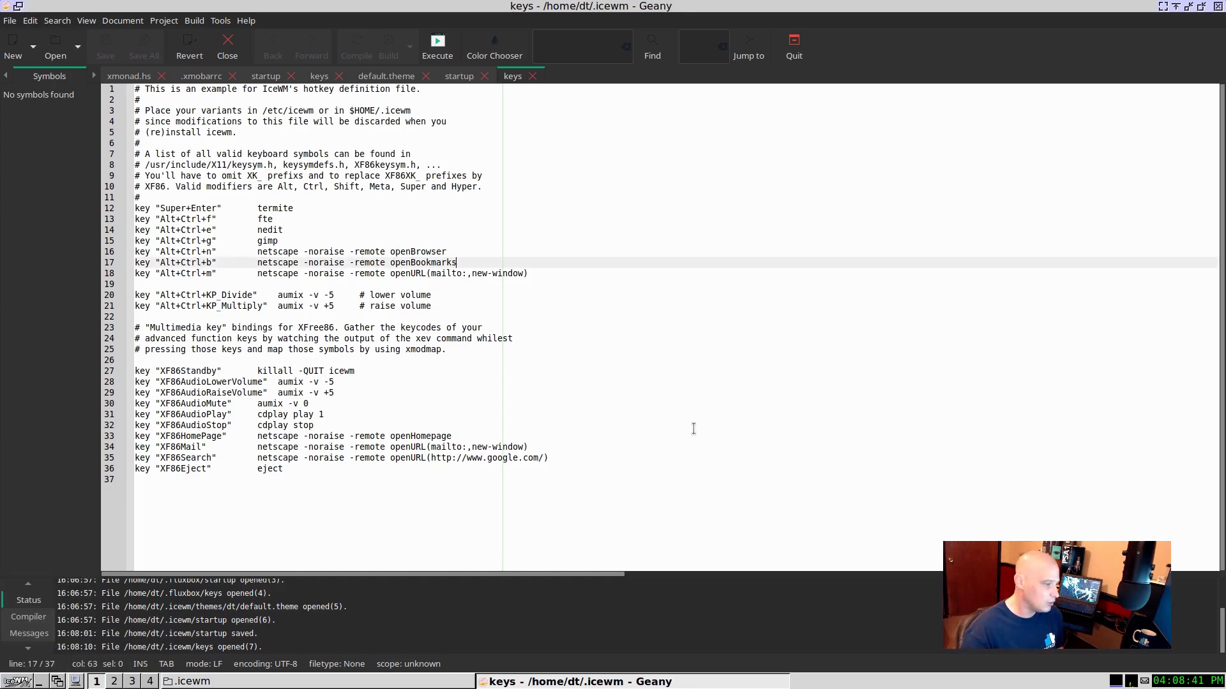
pyautogui.press('super')
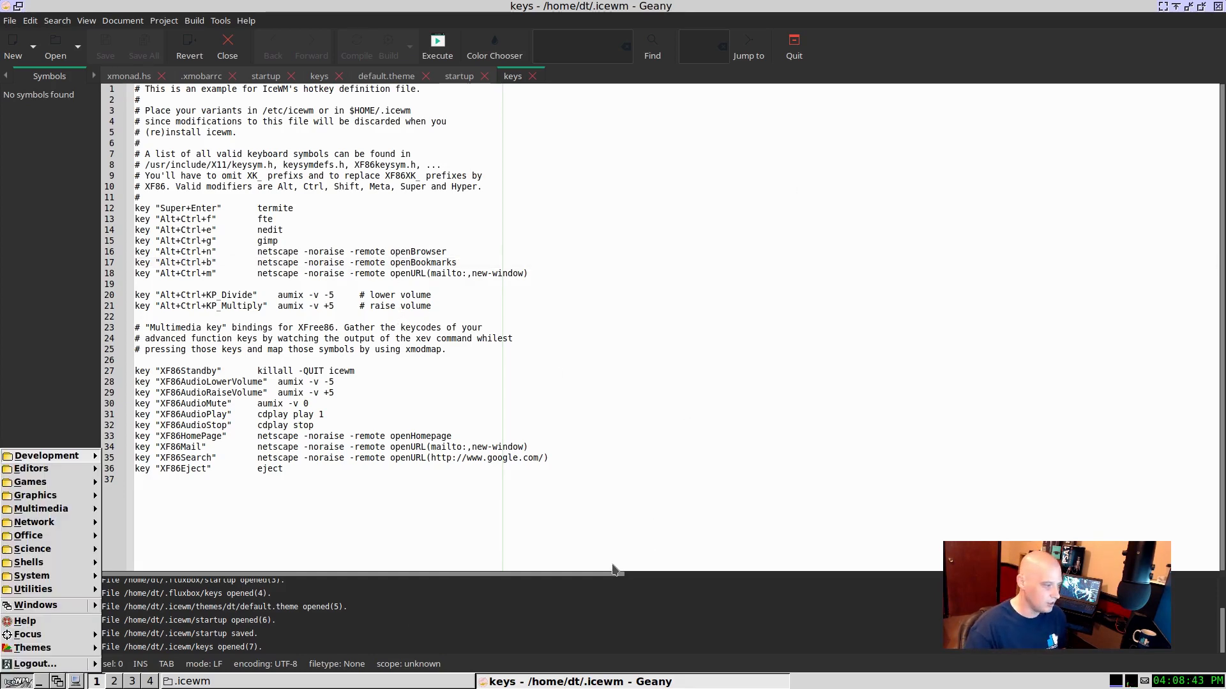
pyautogui.click(15, 683)
pyautogui.click(15, 683)
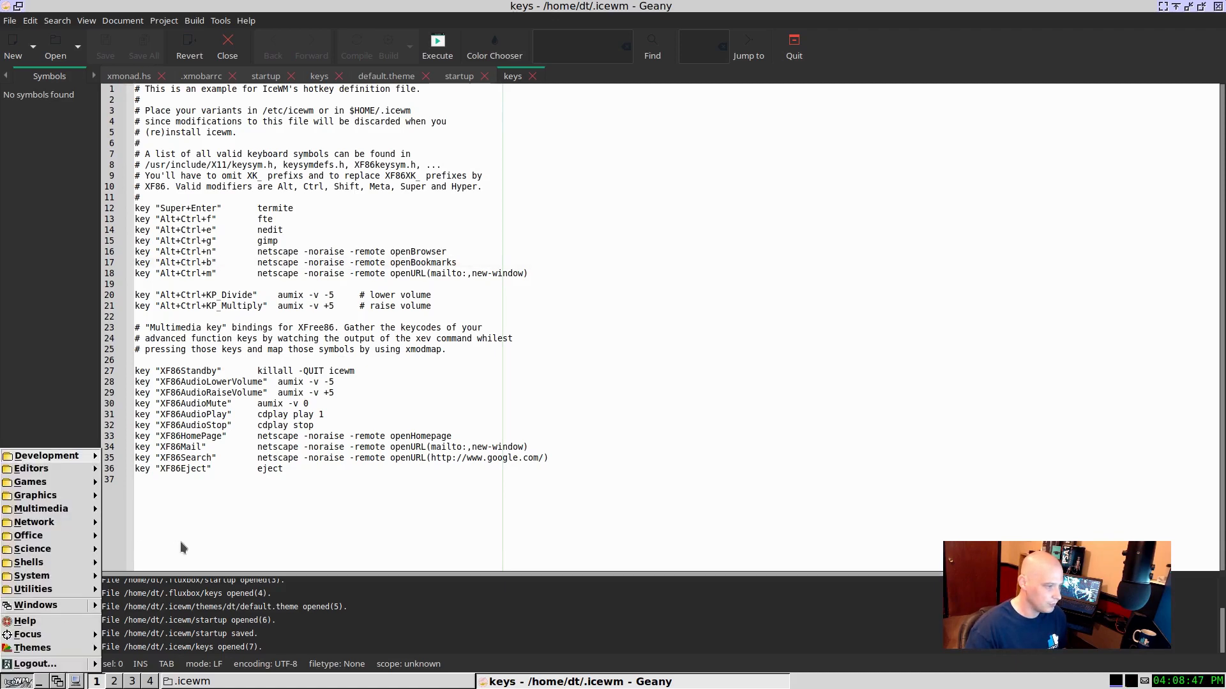
pyautogui.click(303, 478)
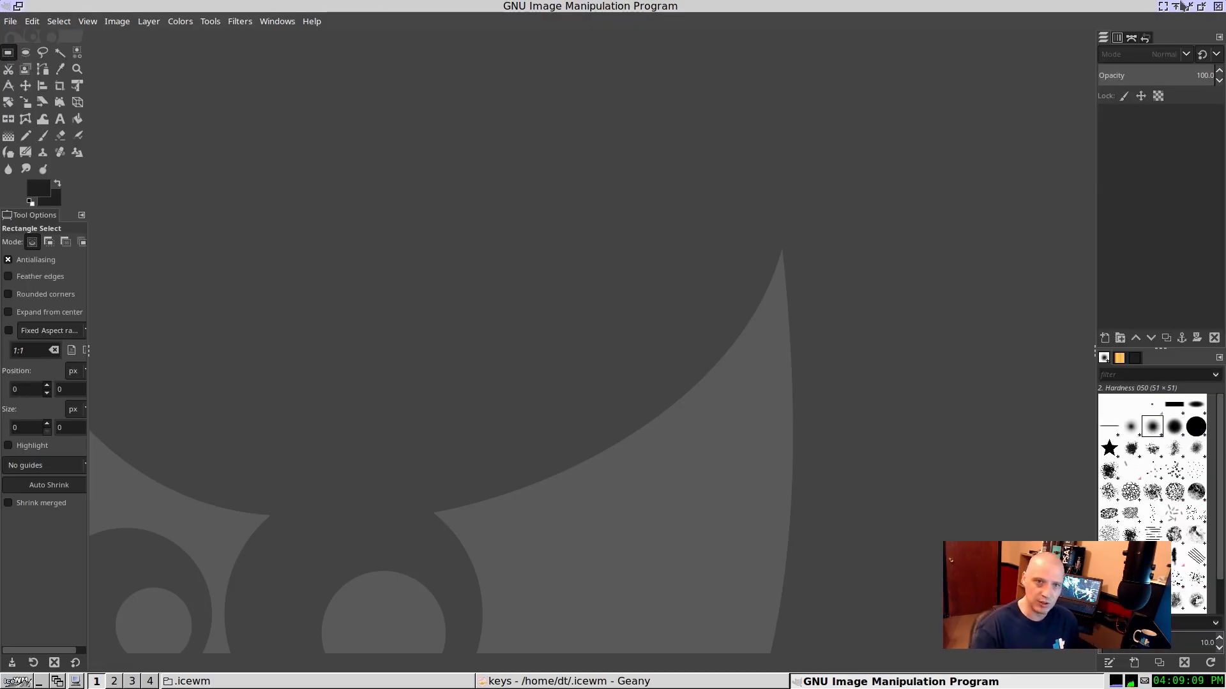
pyautogui.click(1218, 7)
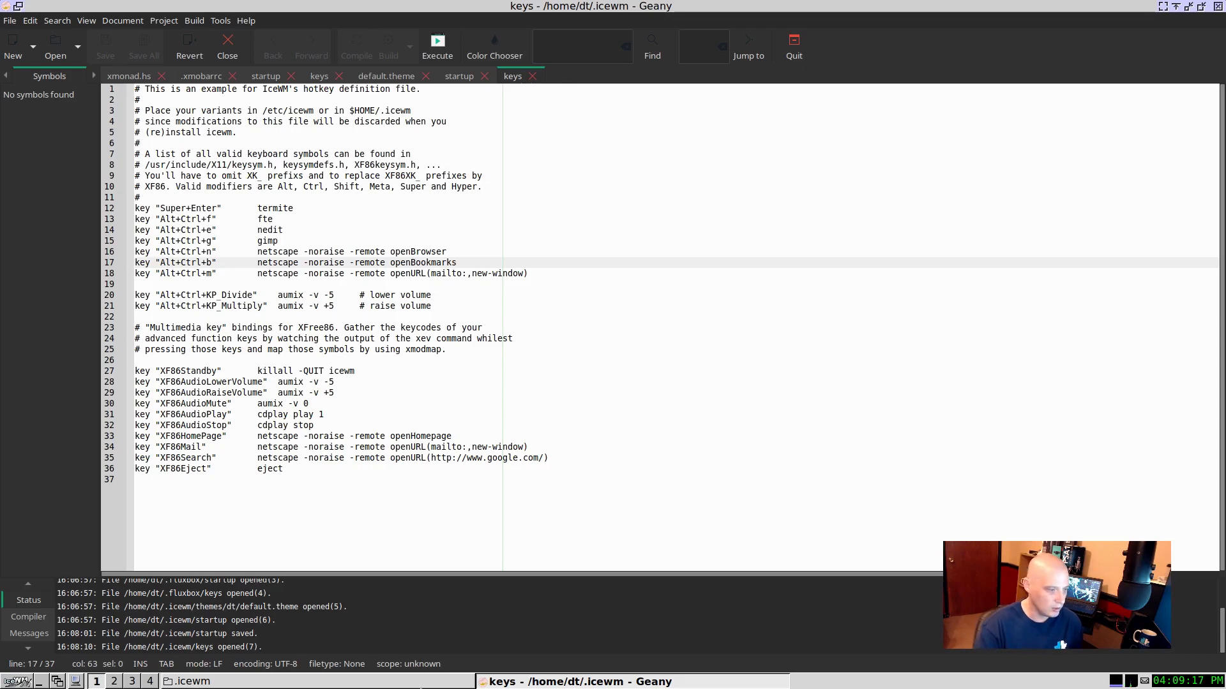
# Step: Open the menu file from the .icewm folder in Geany and look through its folder and program entries
pyautogui.hotkey('alt', 'Tab')
pyautogui.click(453, 295)
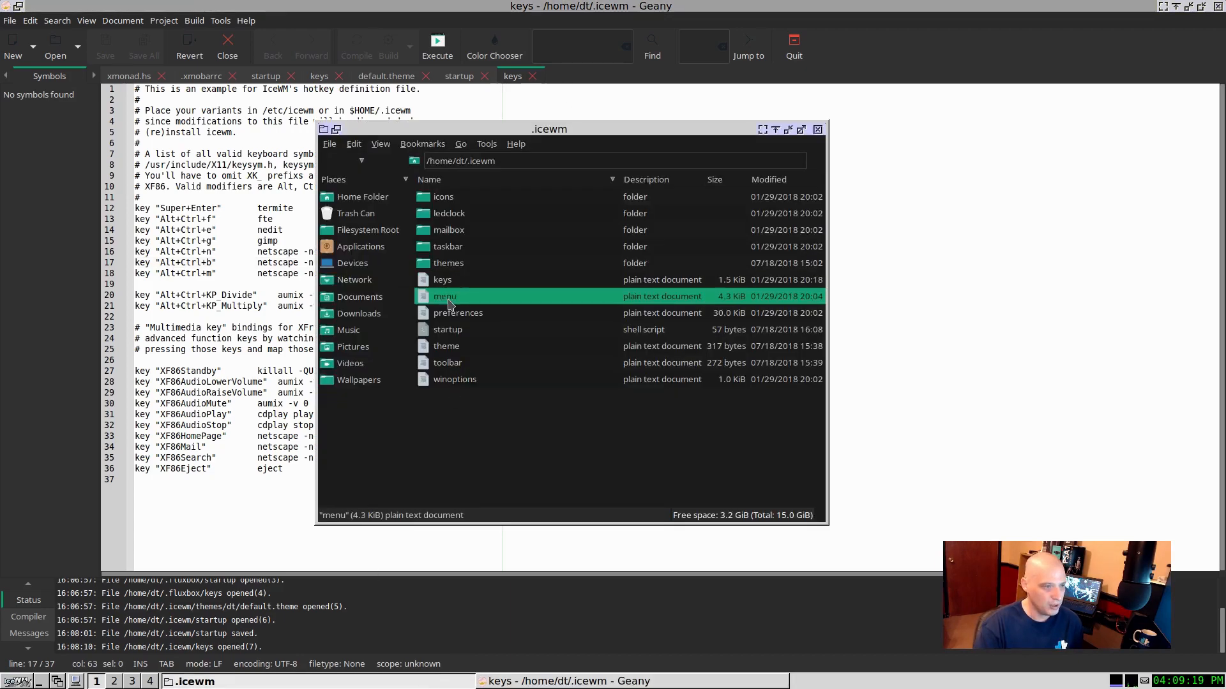
pyautogui.rightClick(449, 299)
pyautogui.click(513, 357)
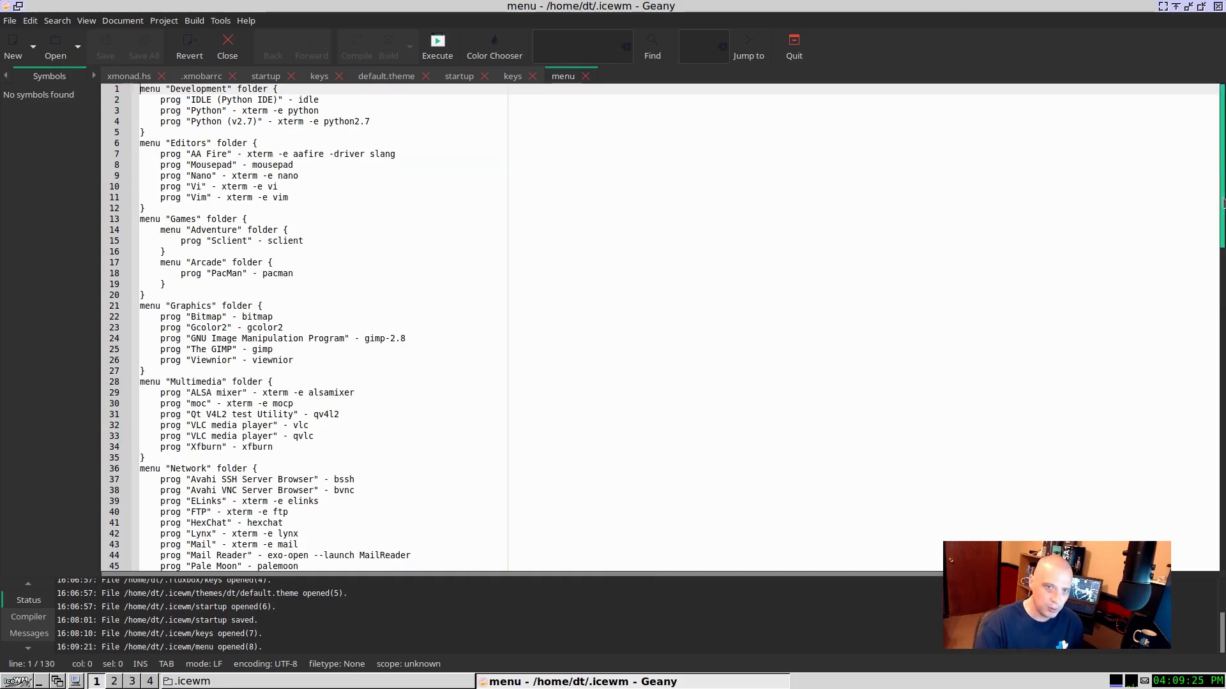
pyautogui.scroll(-13, 1182, 339)
pyautogui.scroll(-10, 1183, 351)
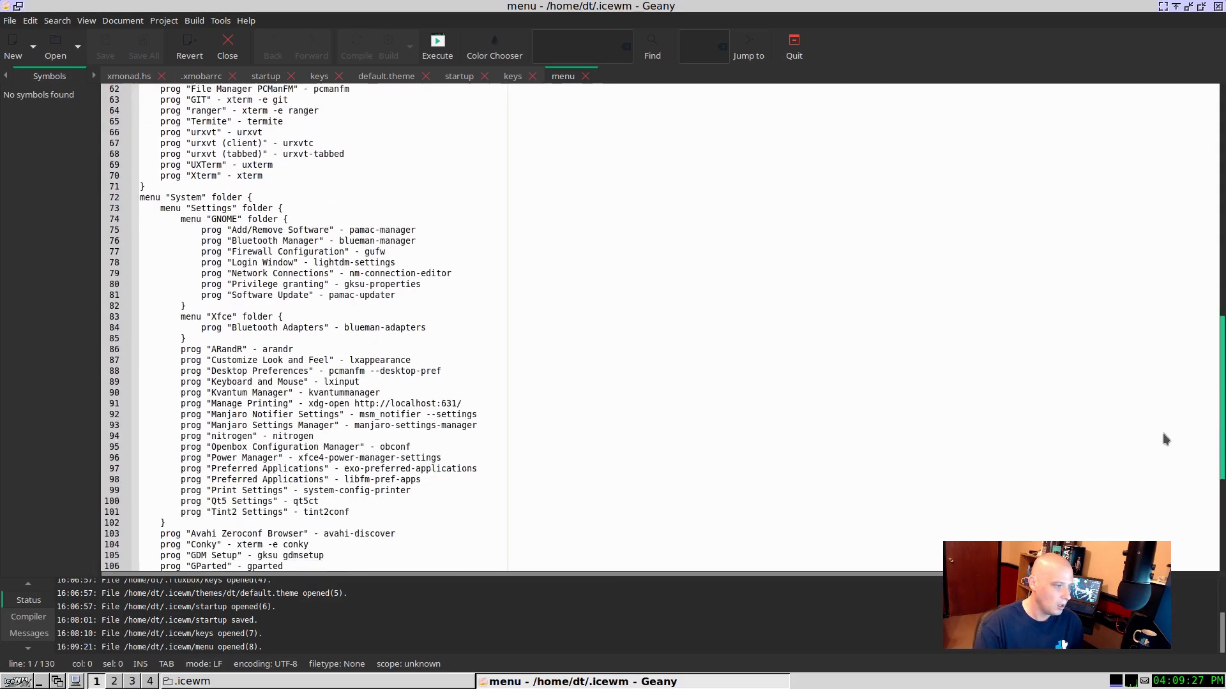
pyautogui.scroll(20, 1141, 389)
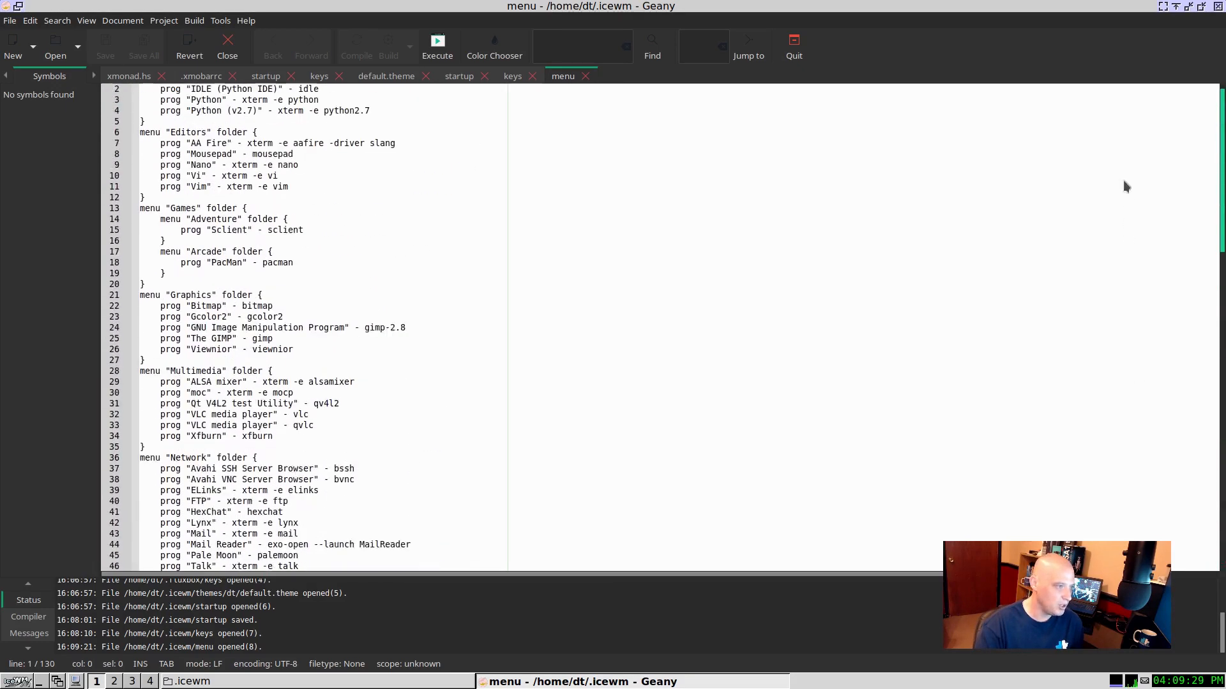
pyautogui.click(561, 309)
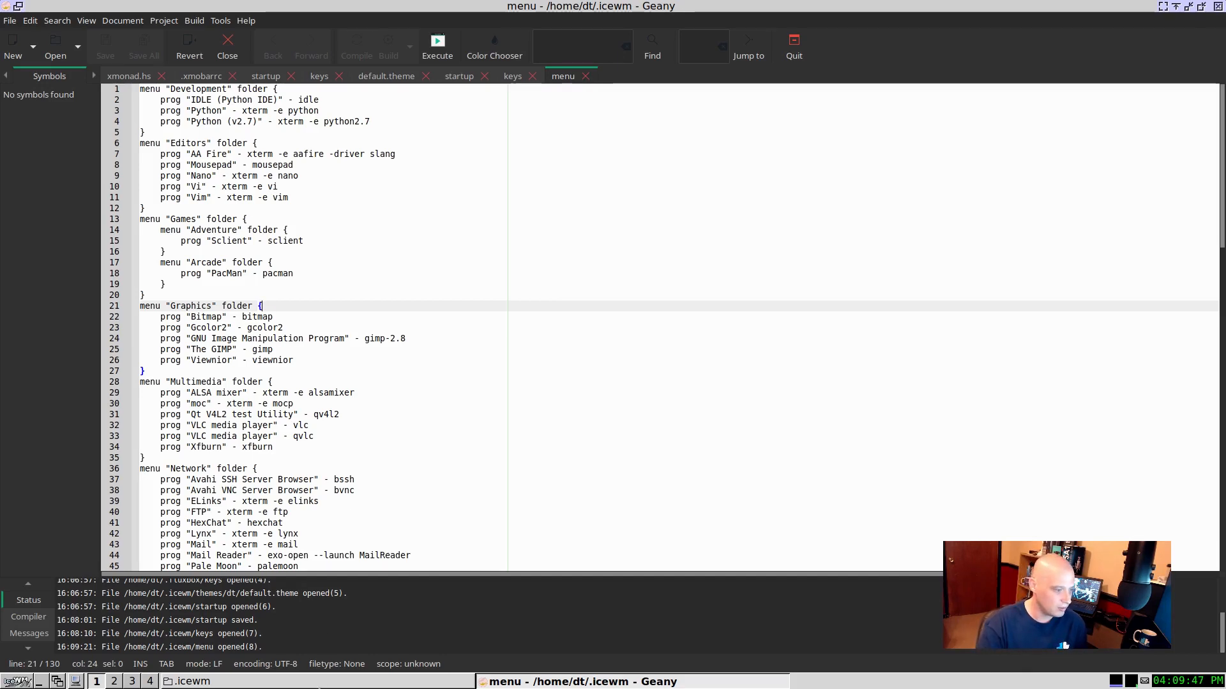
# Step: Open the preferences file from the .icewm folder in Geany and look through its settings to the end and back
pyautogui.click(192, 681)
pyautogui.click(487, 313)
pyautogui.rightClick(488, 313)
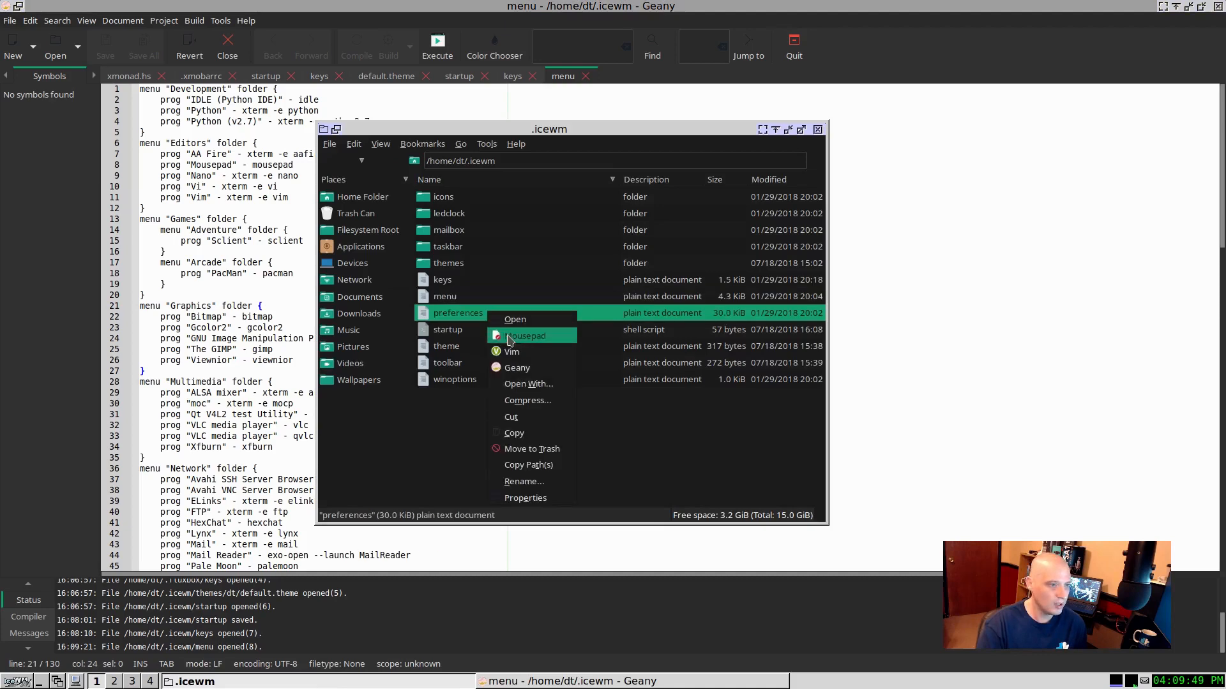
pyautogui.click(514, 367)
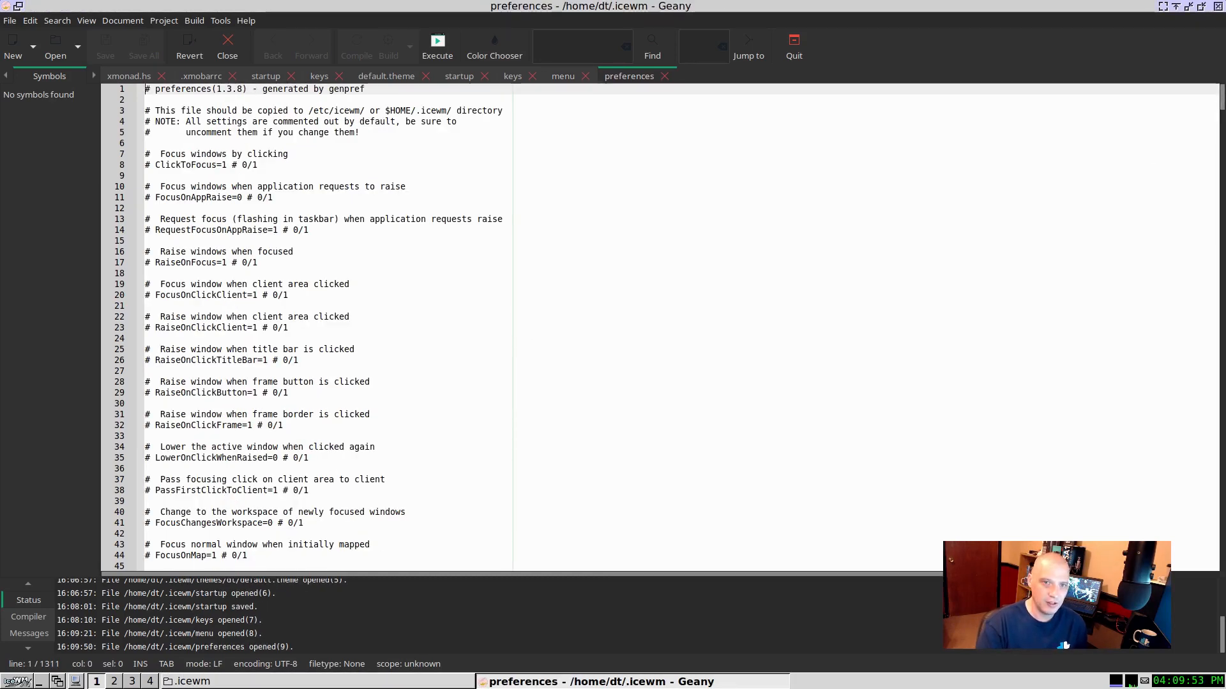
pyautogui.moveTo(1223, 97); pyautogui.dragTo(1201, 64)
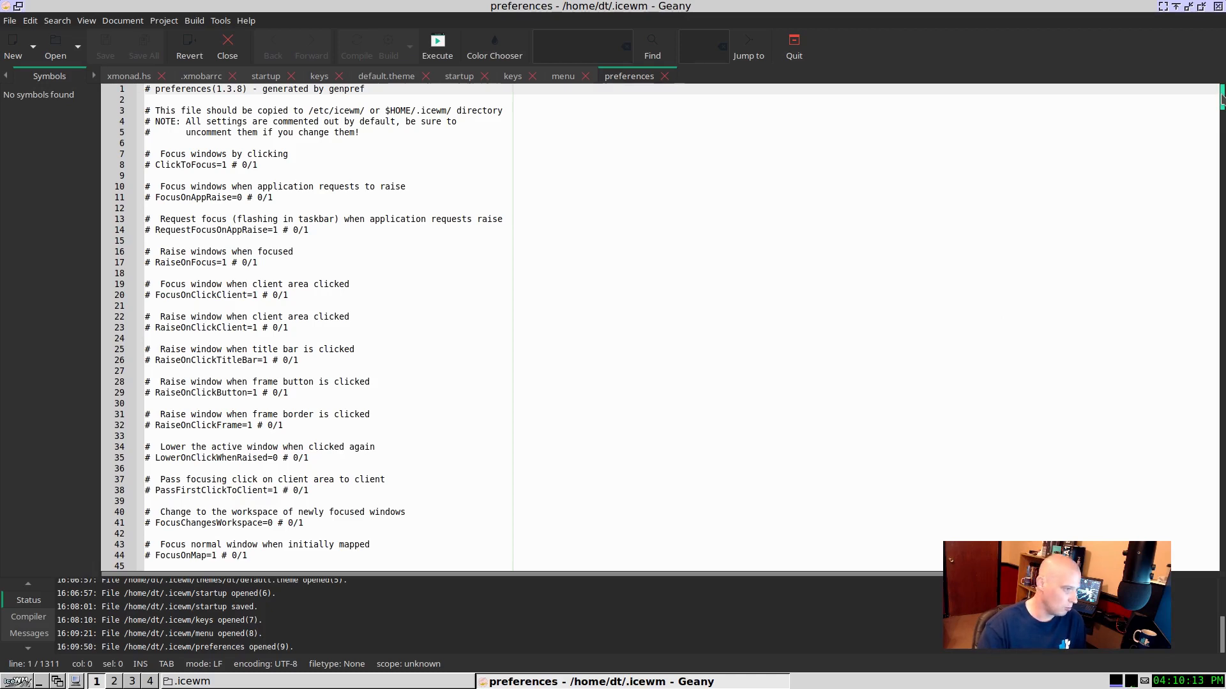
pyautogui.moveTo(1221, 97); pyautogui.dragTo(1216, 227)
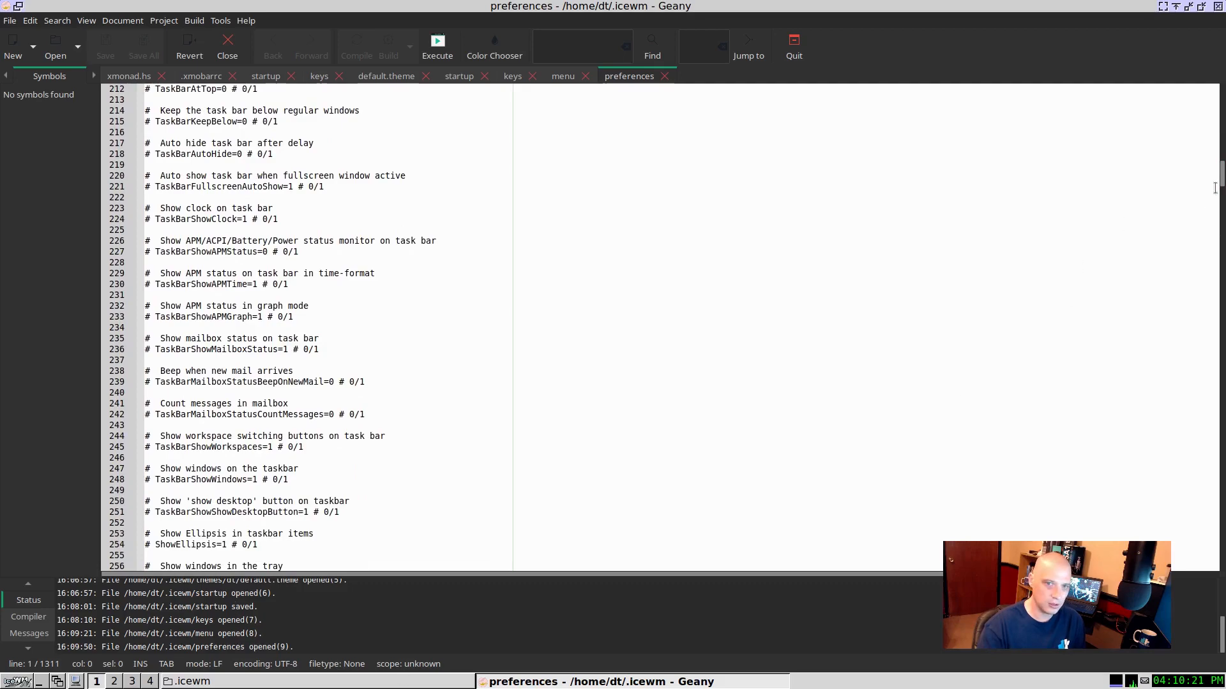
pyautogui.moveTo(1219, 174); pyautogui.dragTo(1191, 562)
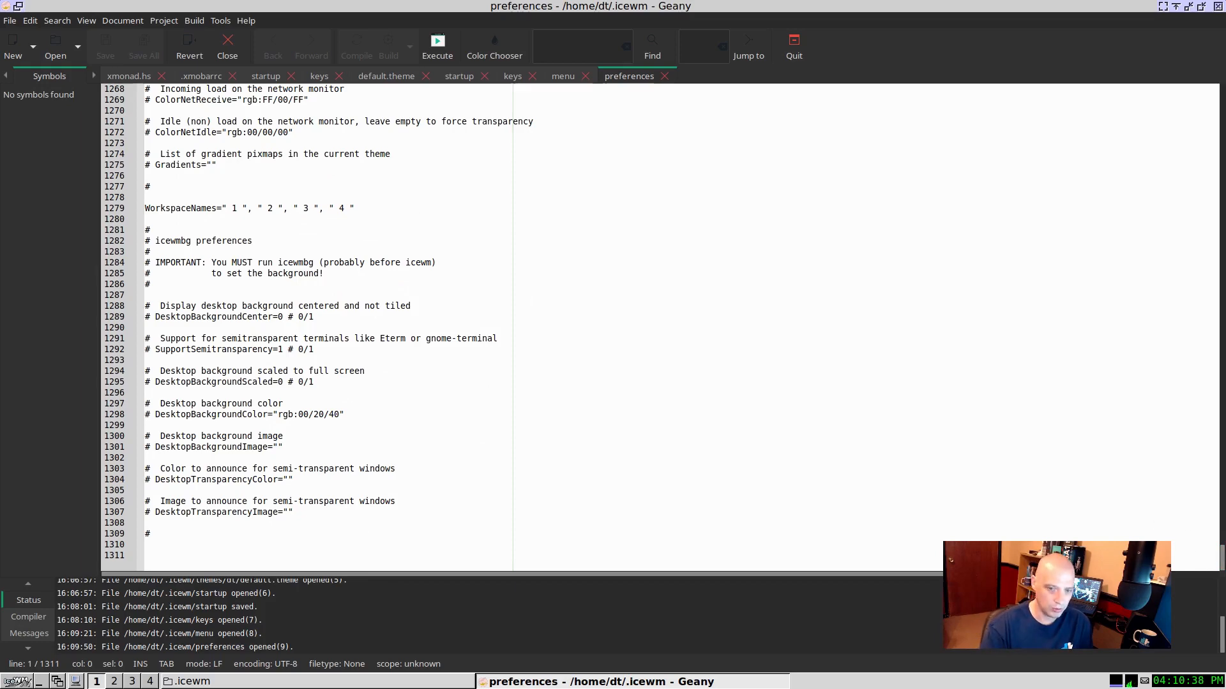
pyautogui.moveTo(1221, 557); pyautogui.dragTo(1222, 87)
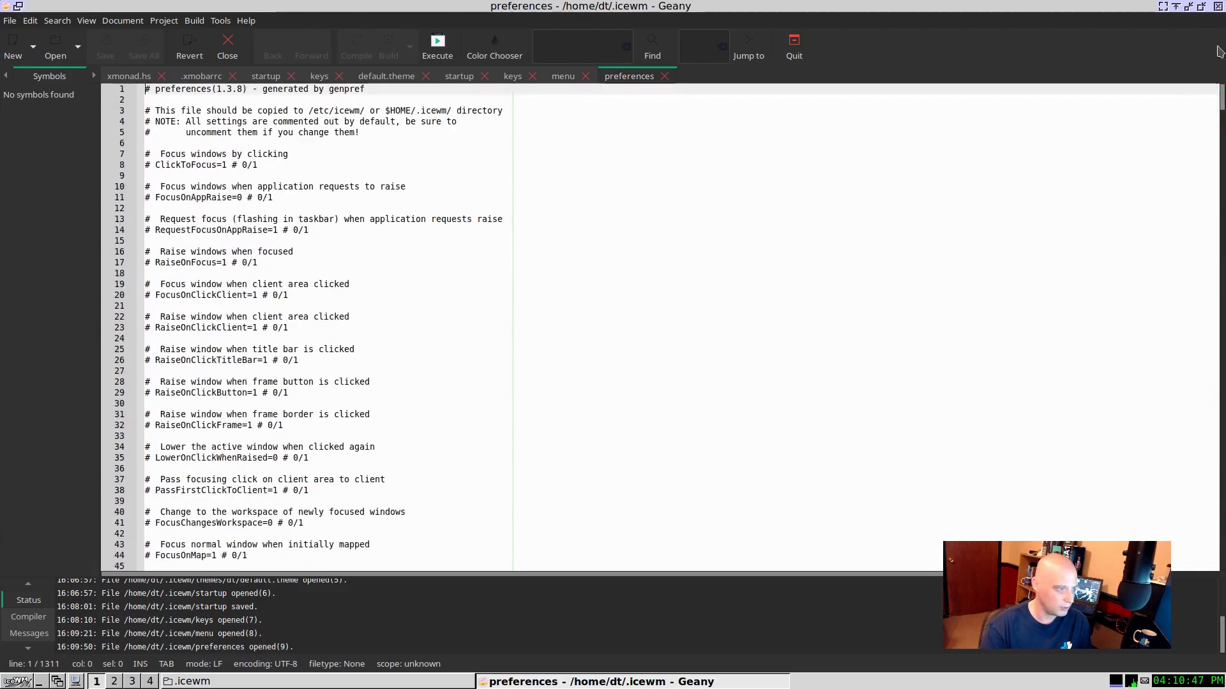
# Step: Open the theme file from the .icewm folder in Geany
pyautogui.click(287, 682)
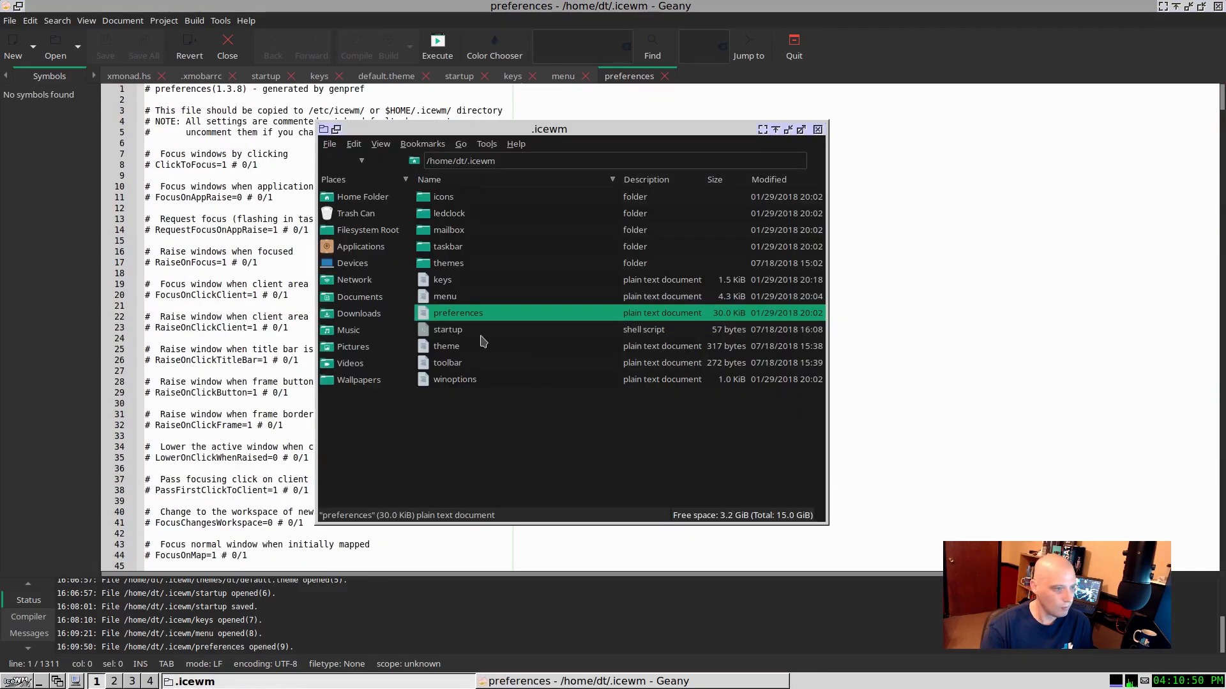
pyautogui.click(461, 346)
pyautogui.rightClick(457, 353)
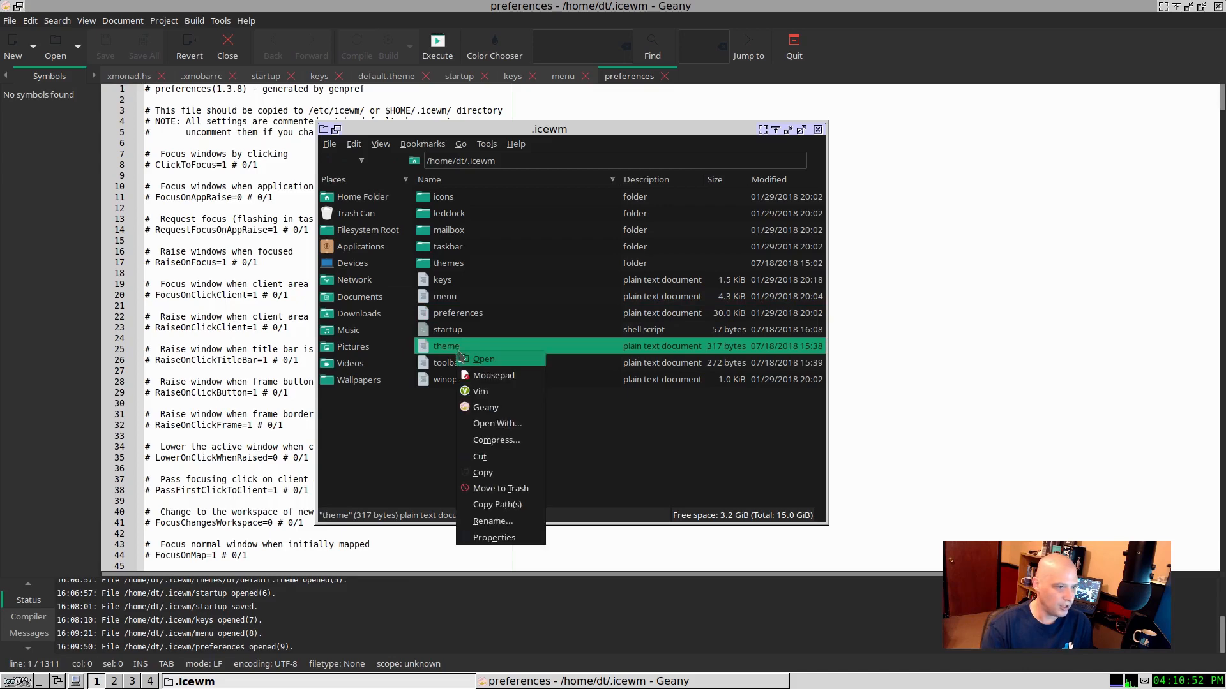
pyautogui.click(508, 412)
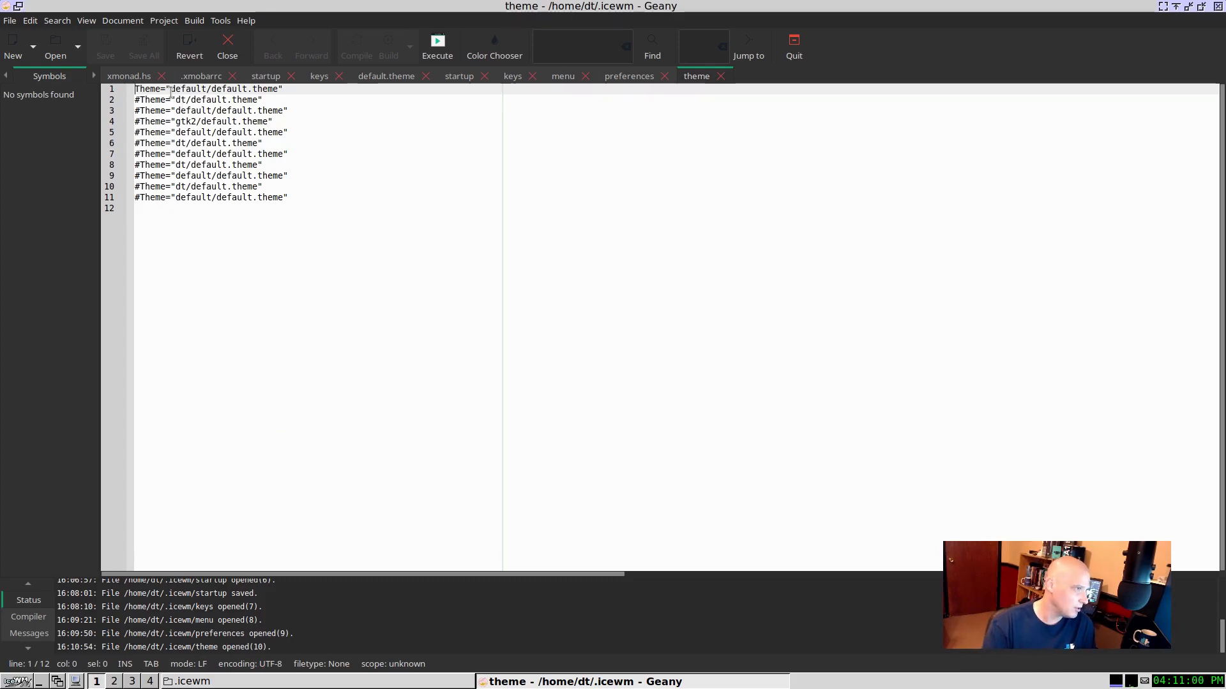
# Step: Open the toolbar file from the .icewm folder in Geany and test the XTerm launcher, closing its terminal again
pyautogui.click(421, 682)
pyautogui.click(456, 366)
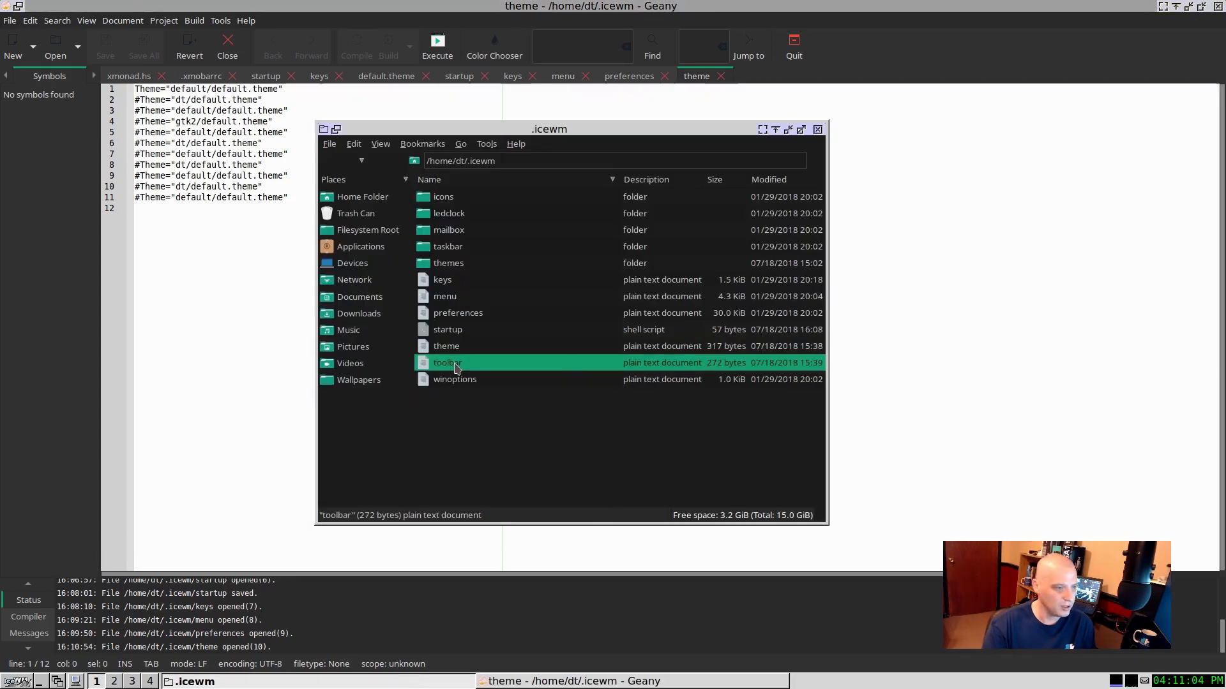
pyautogui.rightClick(456, 365)
pyautogui.click(494, 421)
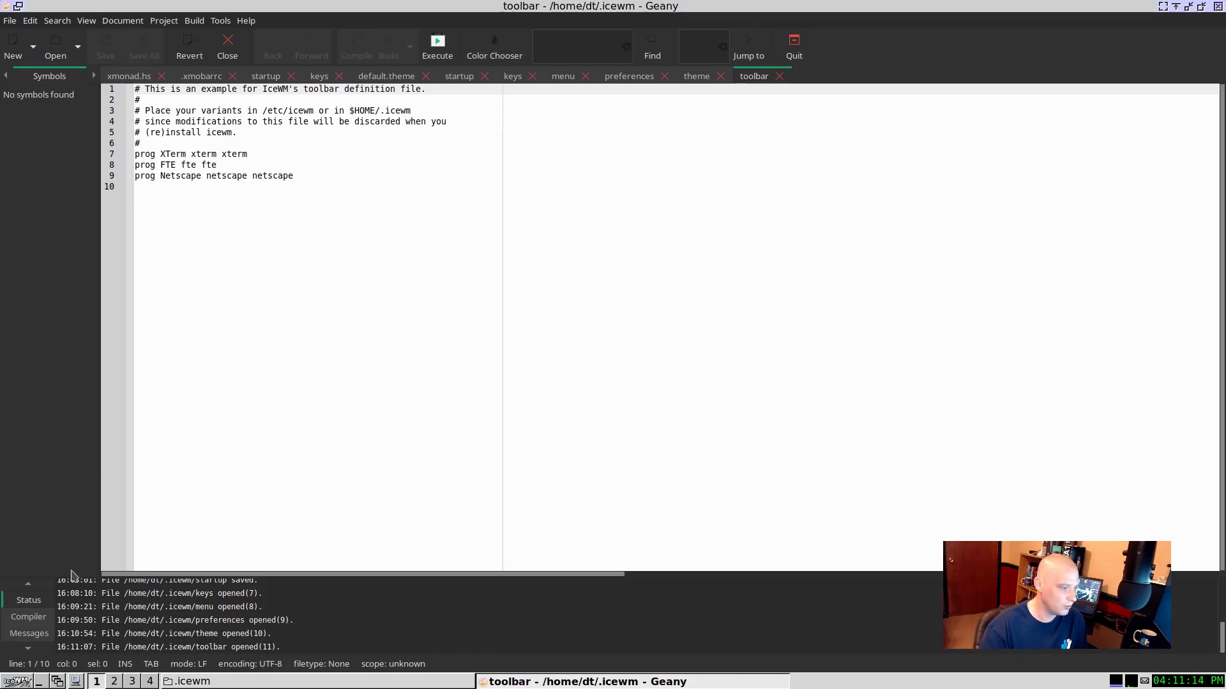
pyautogui.click(75, 682)
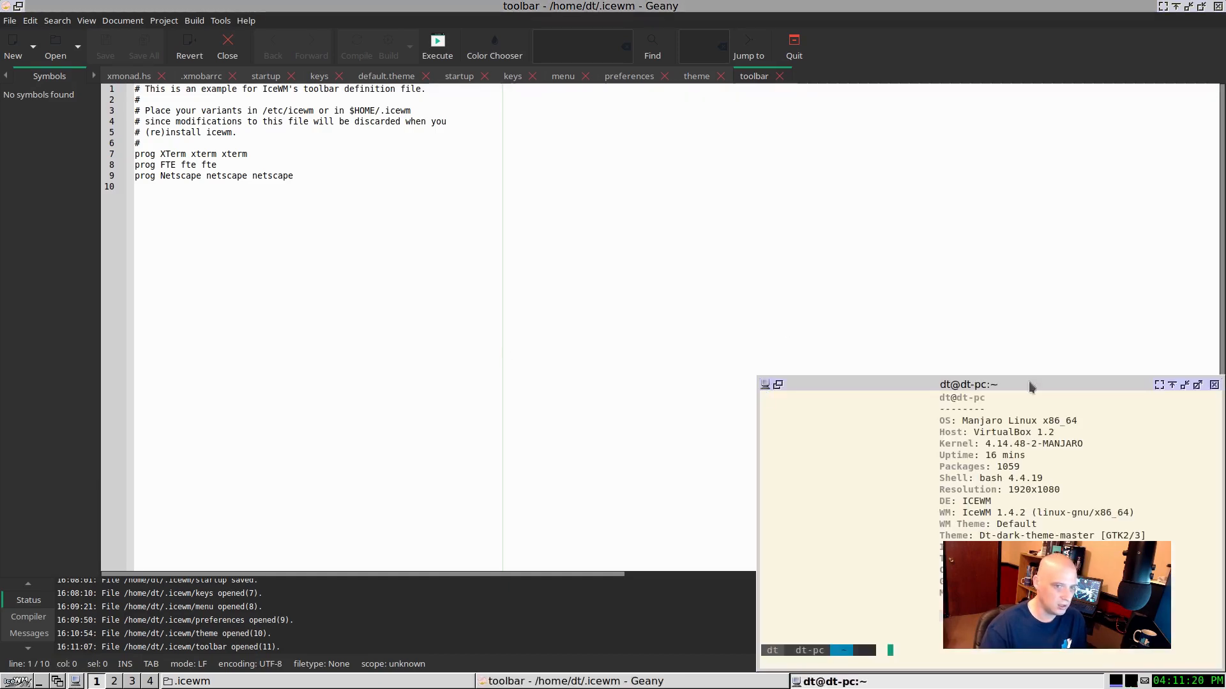
pyautogui.click(1215, 385)
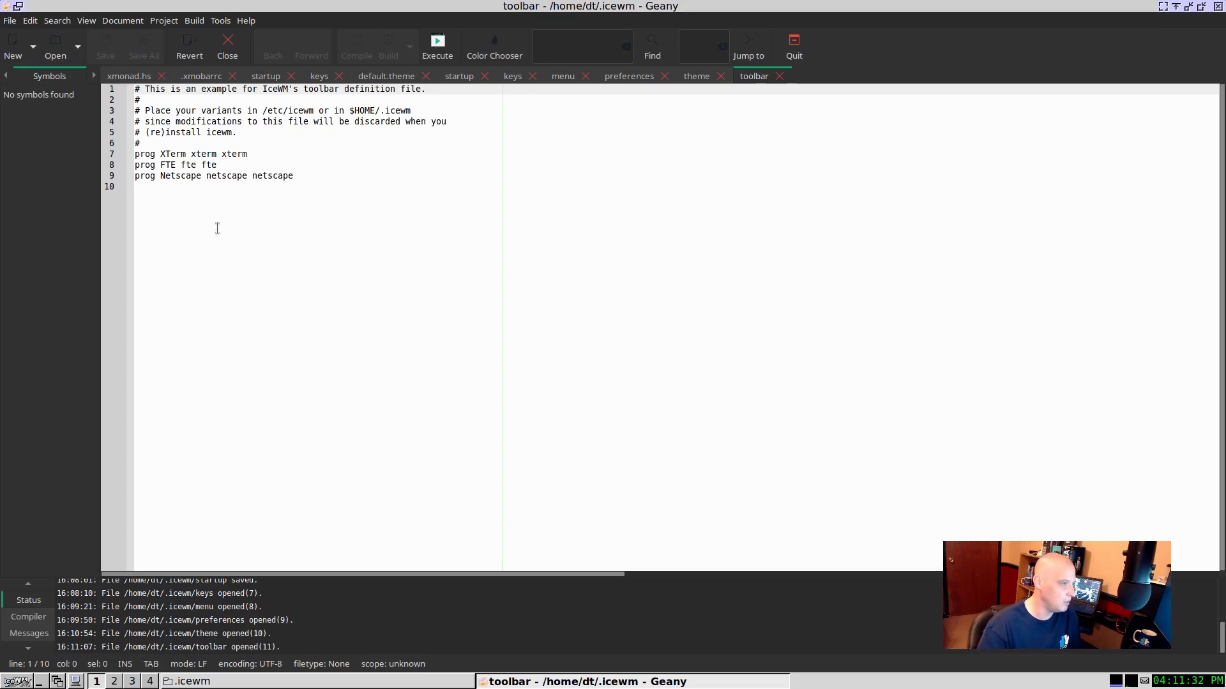
# Step: Replace the FTE label in the toolbar file's second program entry with Termite
pyautogui.doubleClick(182, 155)
pyautogui.doubleClick(169, 164)
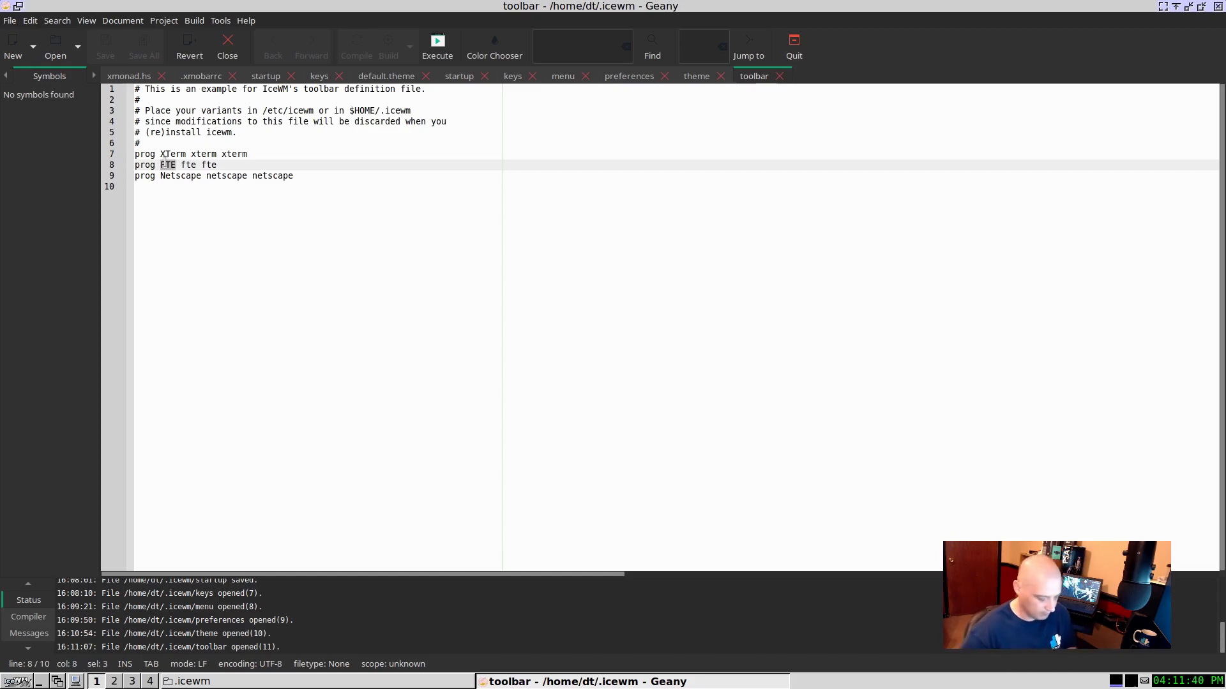
pyautogui.write('Termite')
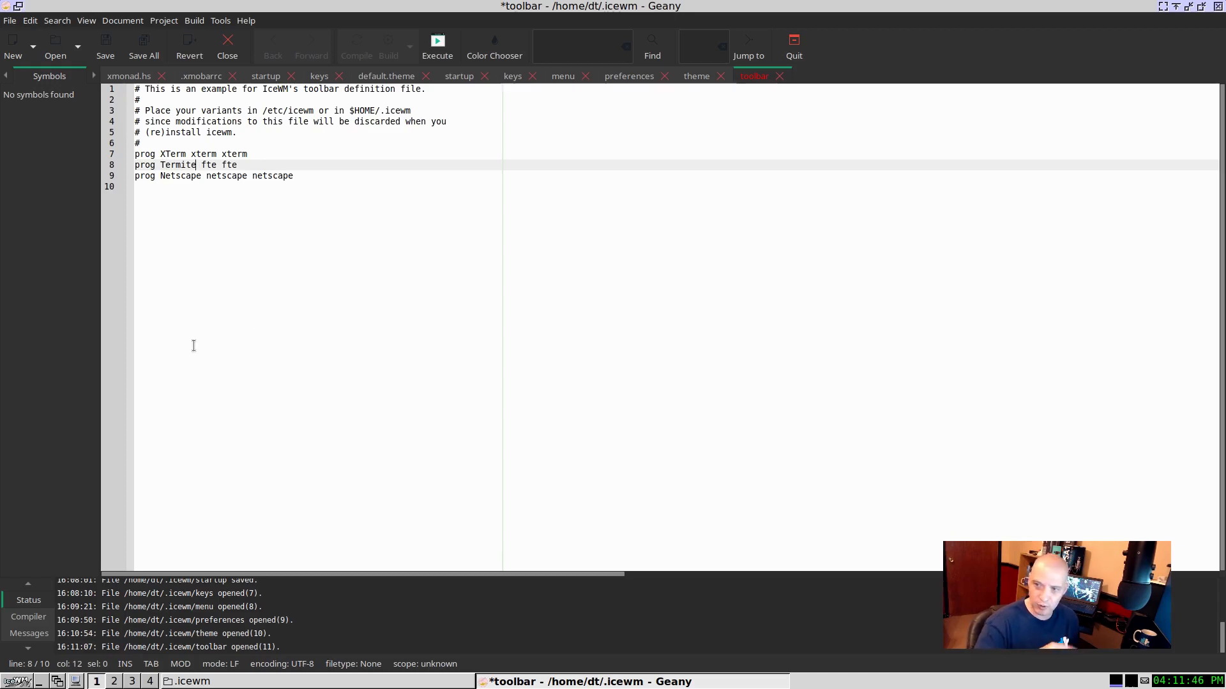
# Step: Look in the icons folder inside .icewm for an icon to use for the Termite entry, and return to the toolbar file
pyautogui.doubleClick(207, 166)
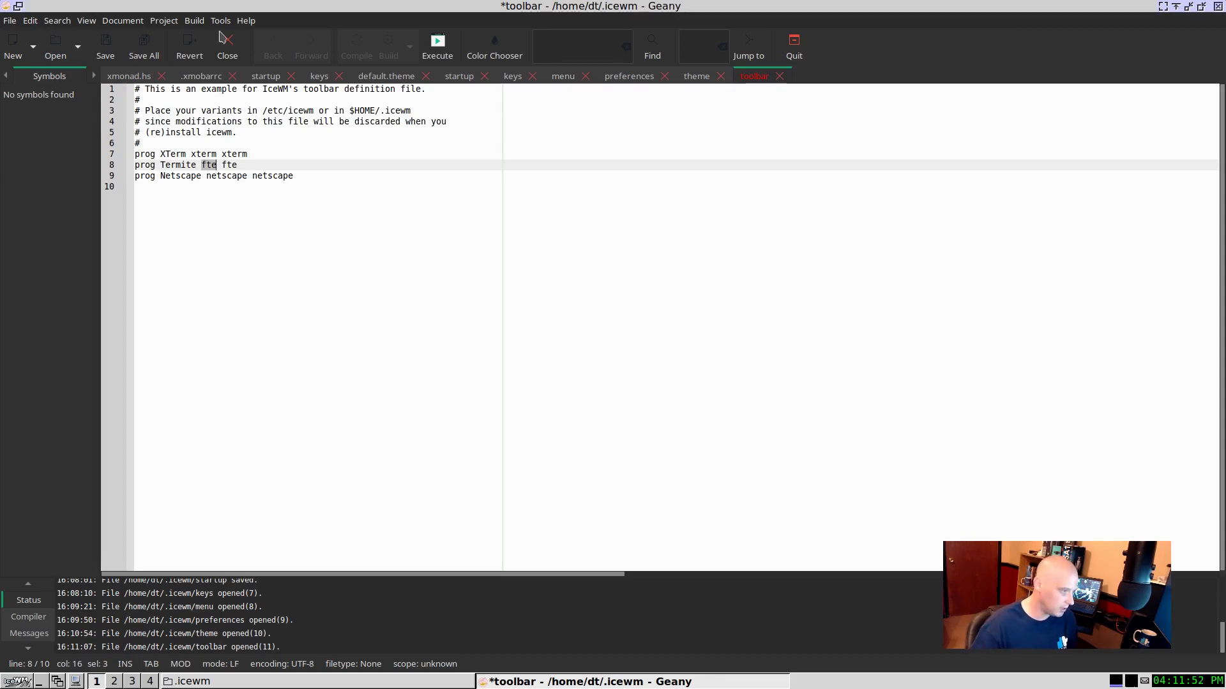
pyautogui.click(332, 681)
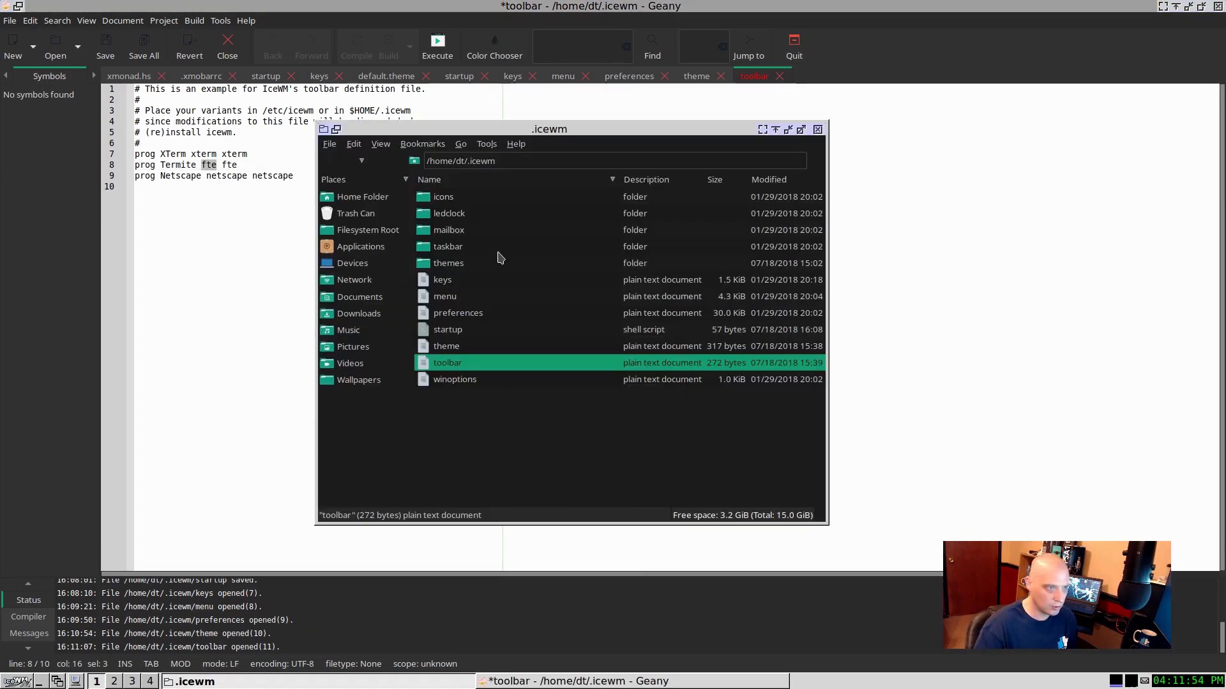
pyautogui.click(458, 201)
pyautogui.doubleClick(457, 202)
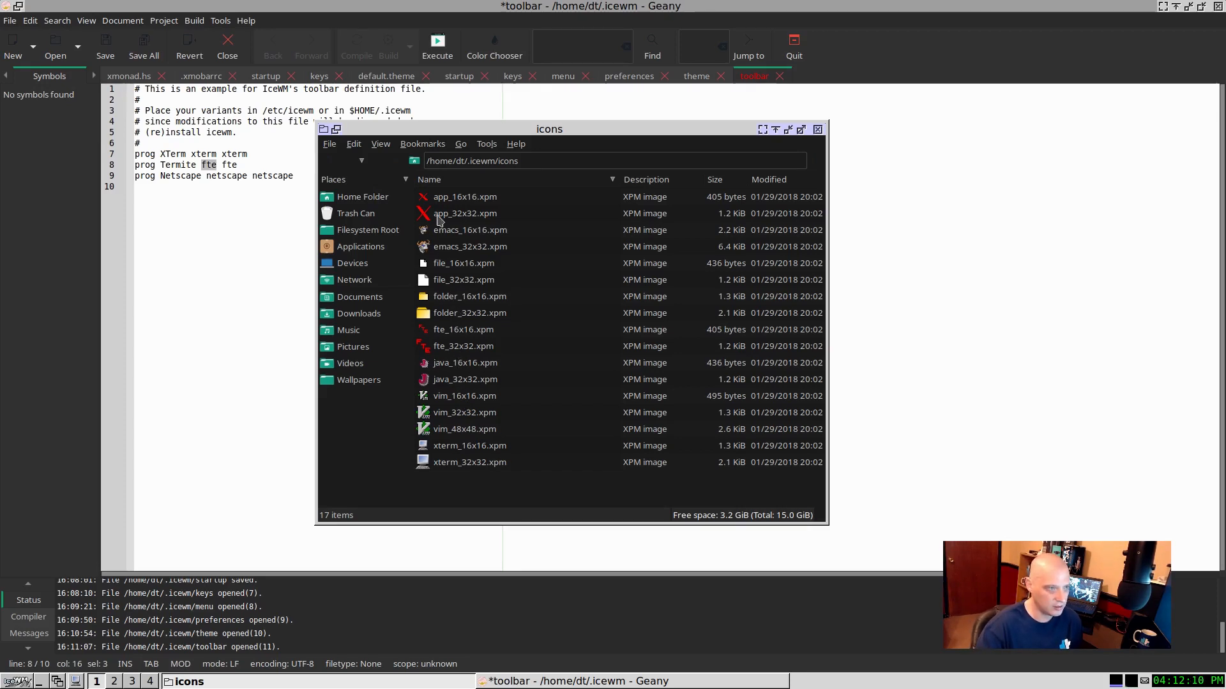
pyautogui.click(464, 446)
pyautogui.click(269, 313)
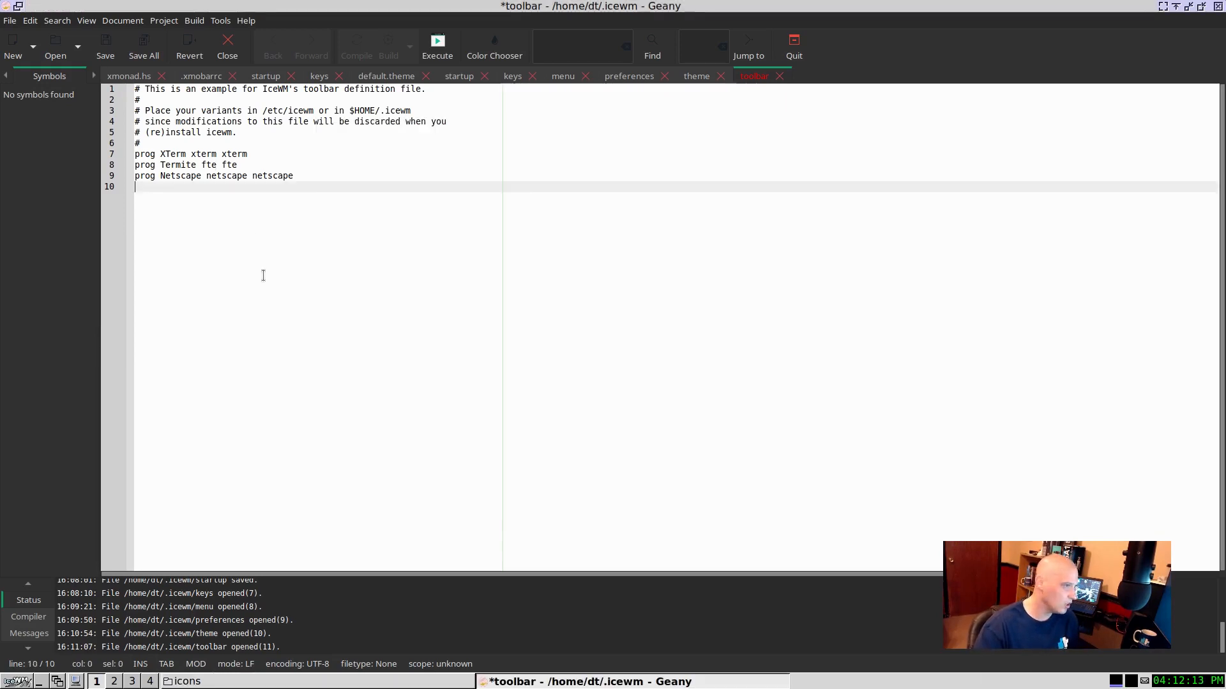
# Step: Set the Termite entry's icon to xterm and its command to termite, and save the toolbar file
pyautogui.doubleClick(205, 163)
pyautogui.write('xterm ')
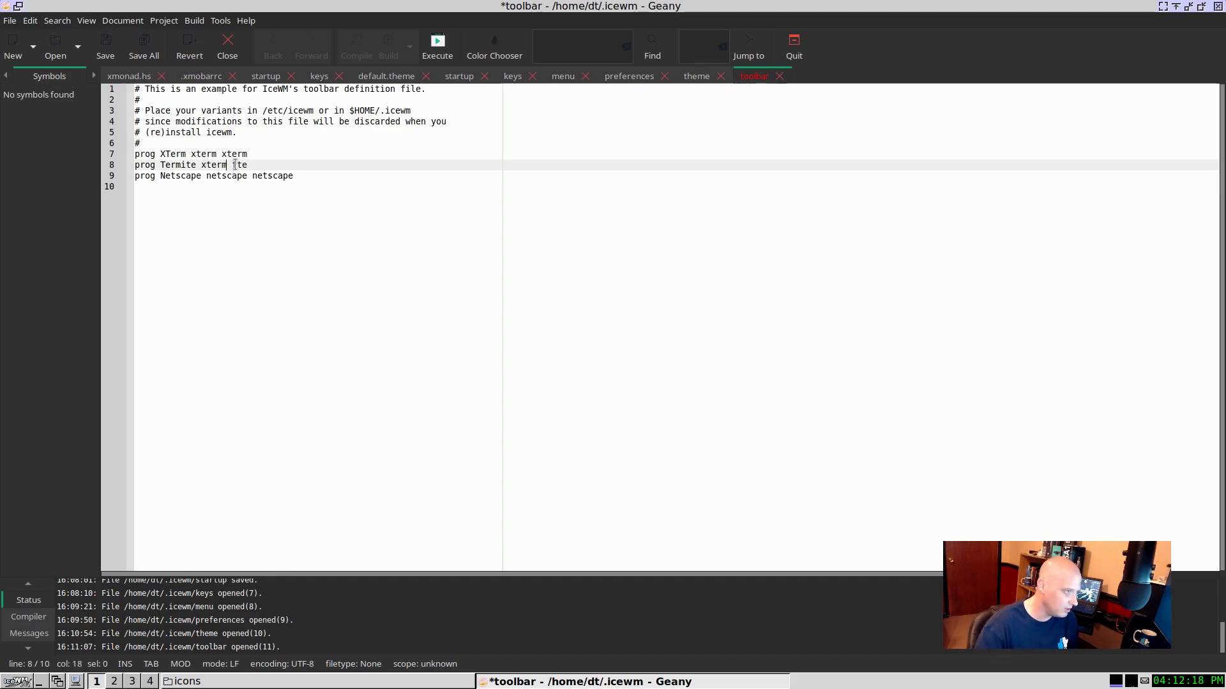
pyautogui.write('t')
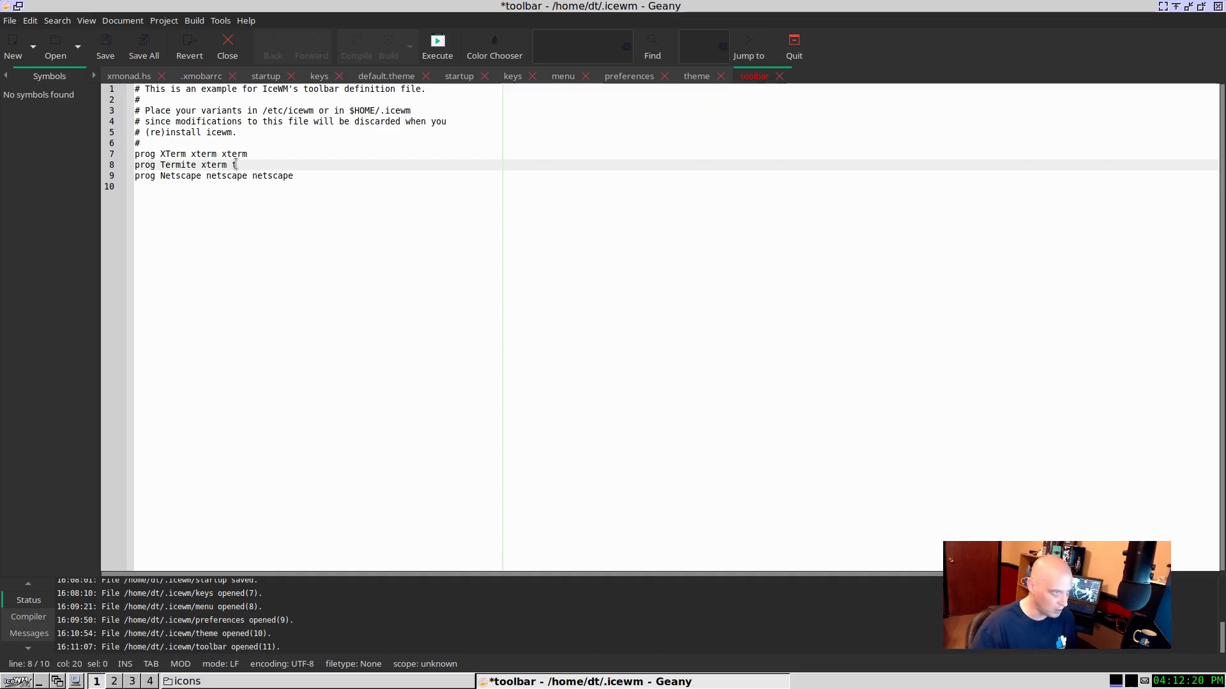
pyautogui.write('ermite')
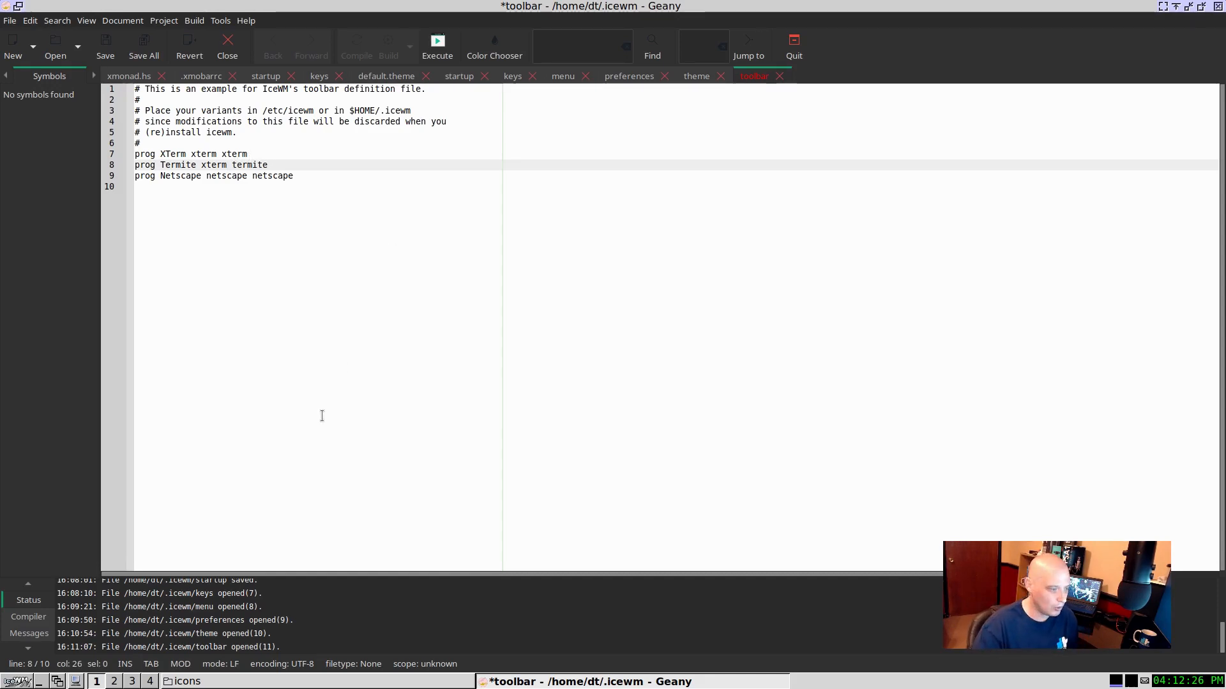
pyautogui.click(104, 51)
# Step: Reload the toolbar by switching the IceWM theme to gtk2 and back to default, and test the Termite launcher, closing its terminal again
pyautogui.click(357, 683)
pyautogui.click(362, 681)
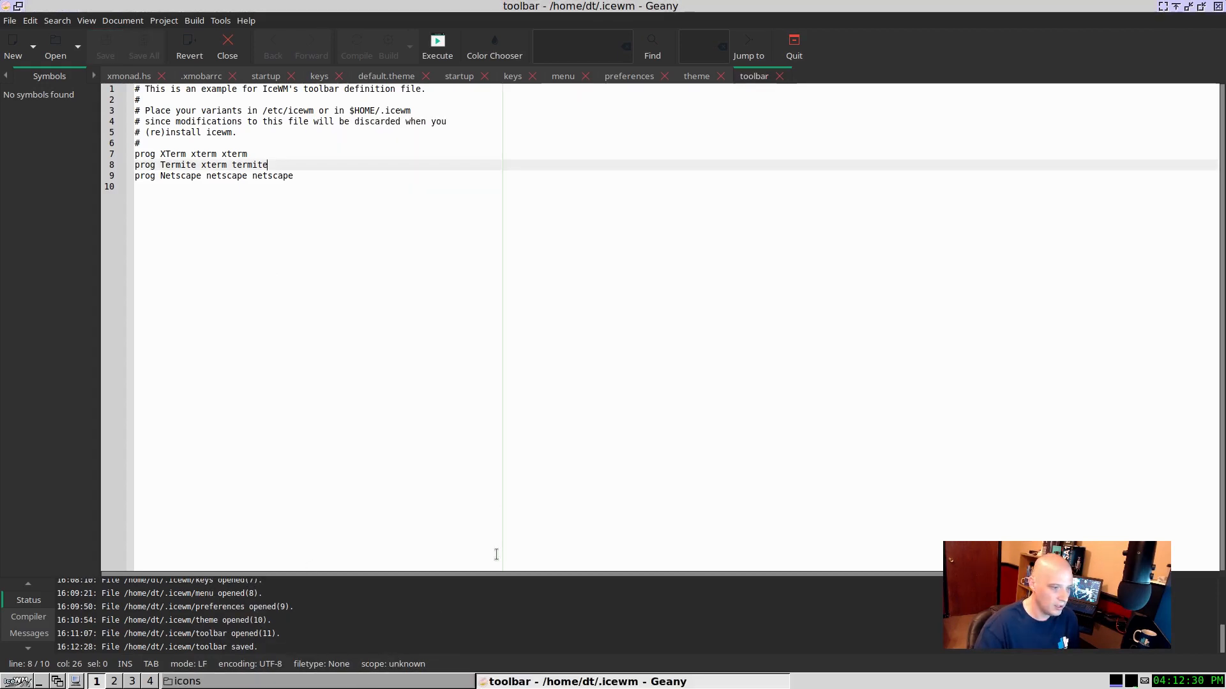
pyautogui.click(498, 681)
pyautogui.rightClick(566, 480)
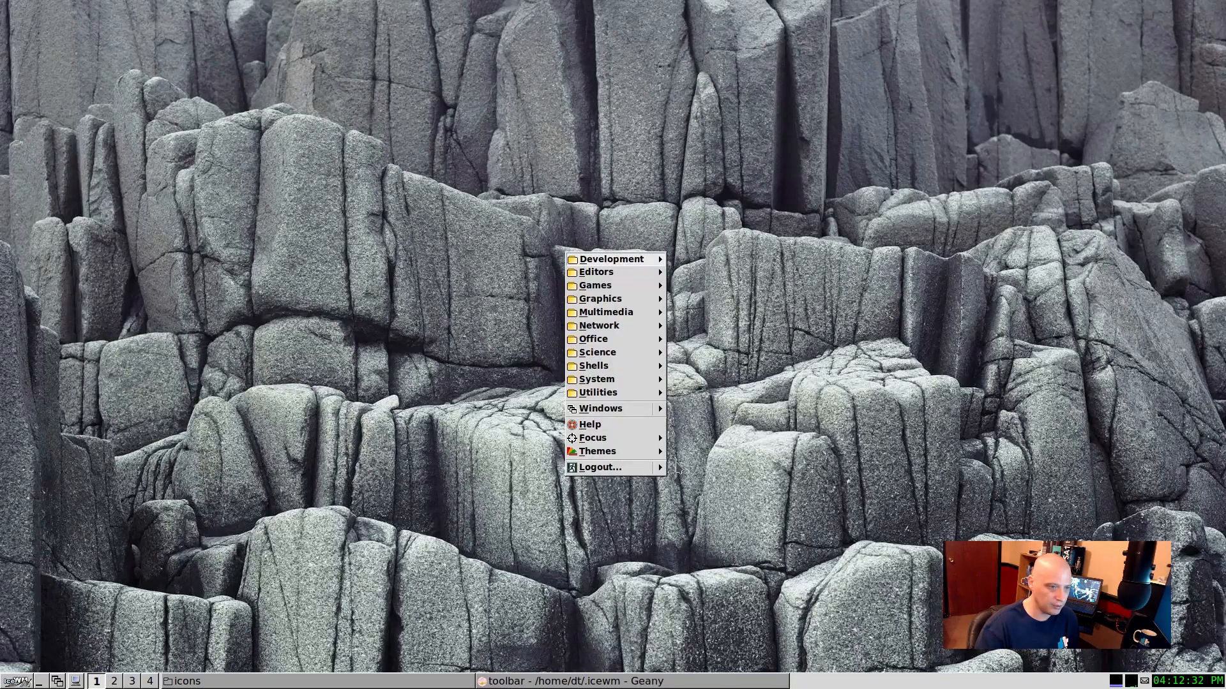
pyautogui.click(650, 451)
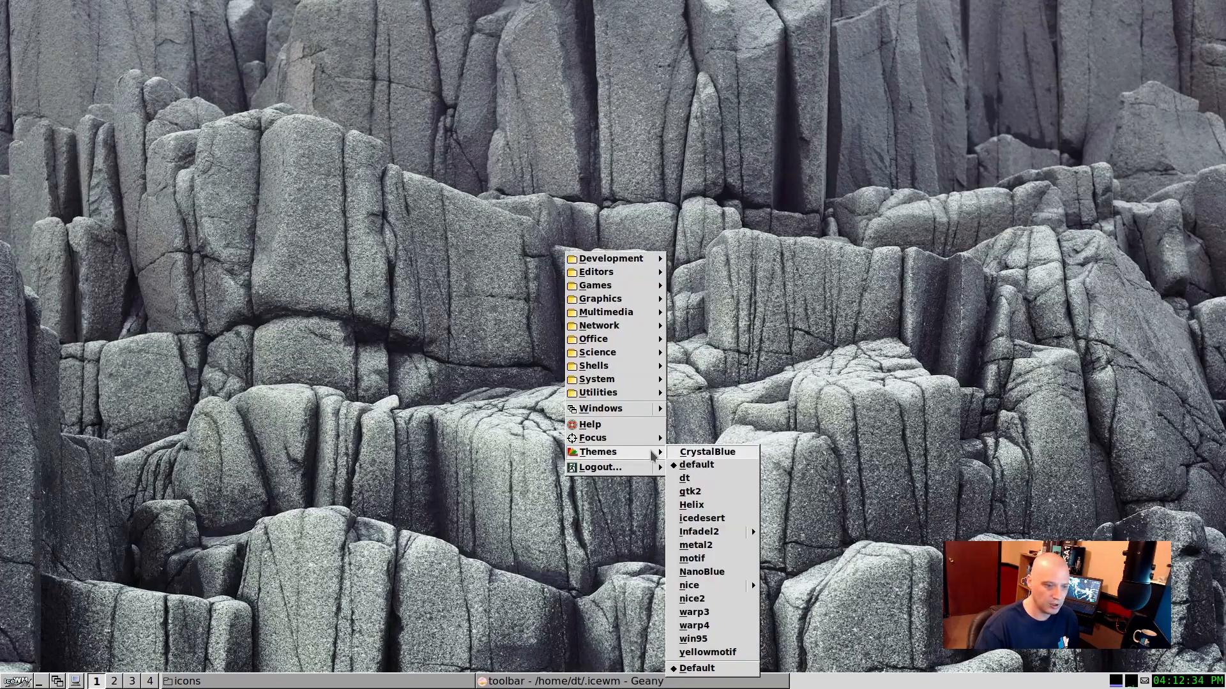
pyautogui.click(704, 492)
pyautogui.rightClick(652, 258)
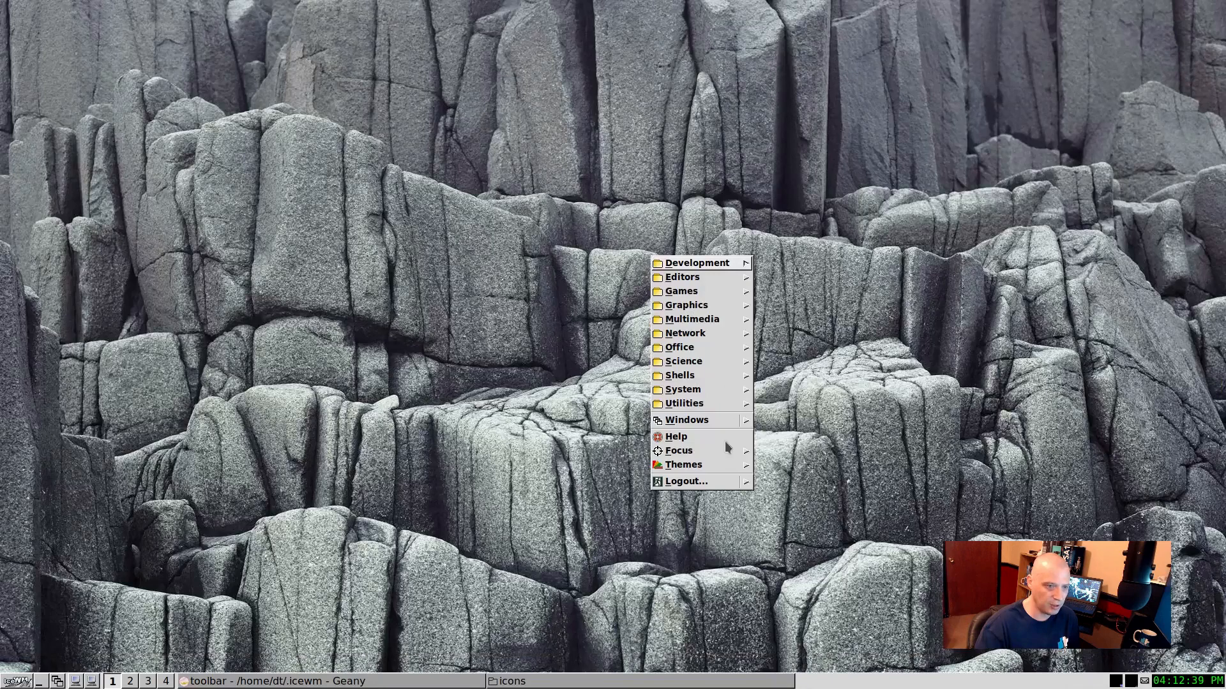
pyautogui.moveTo(722, 466)
pyautogui.click(781, 469)
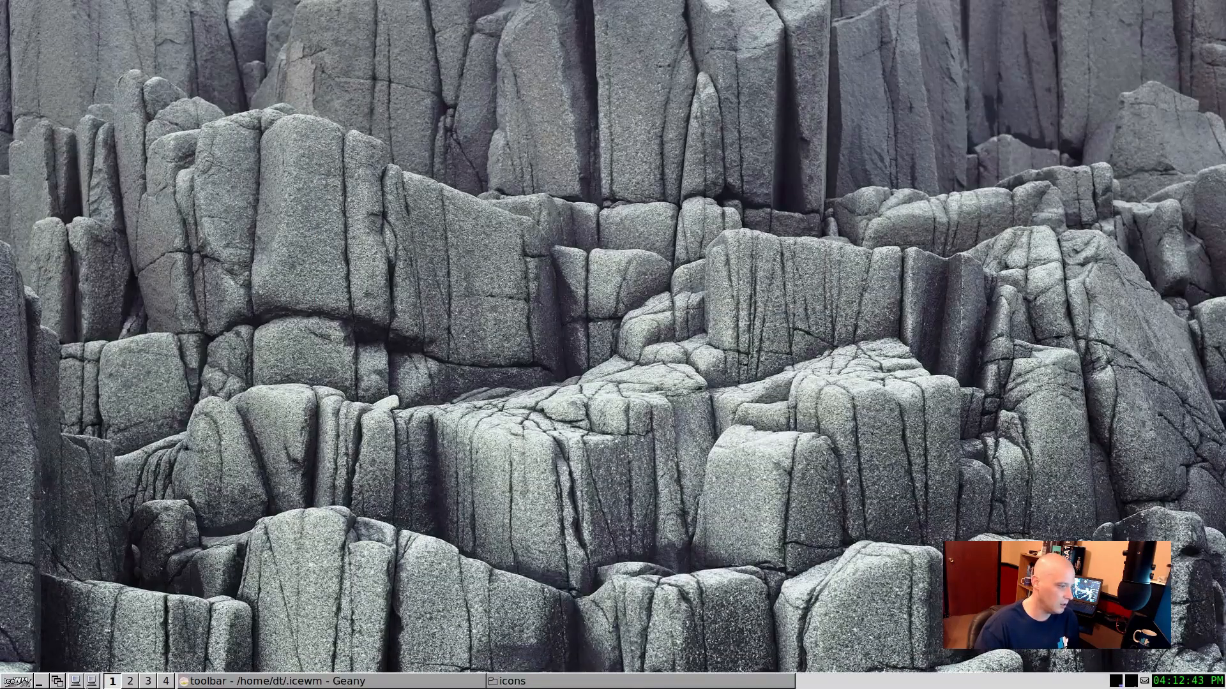
pyautogui.click(91, 681)
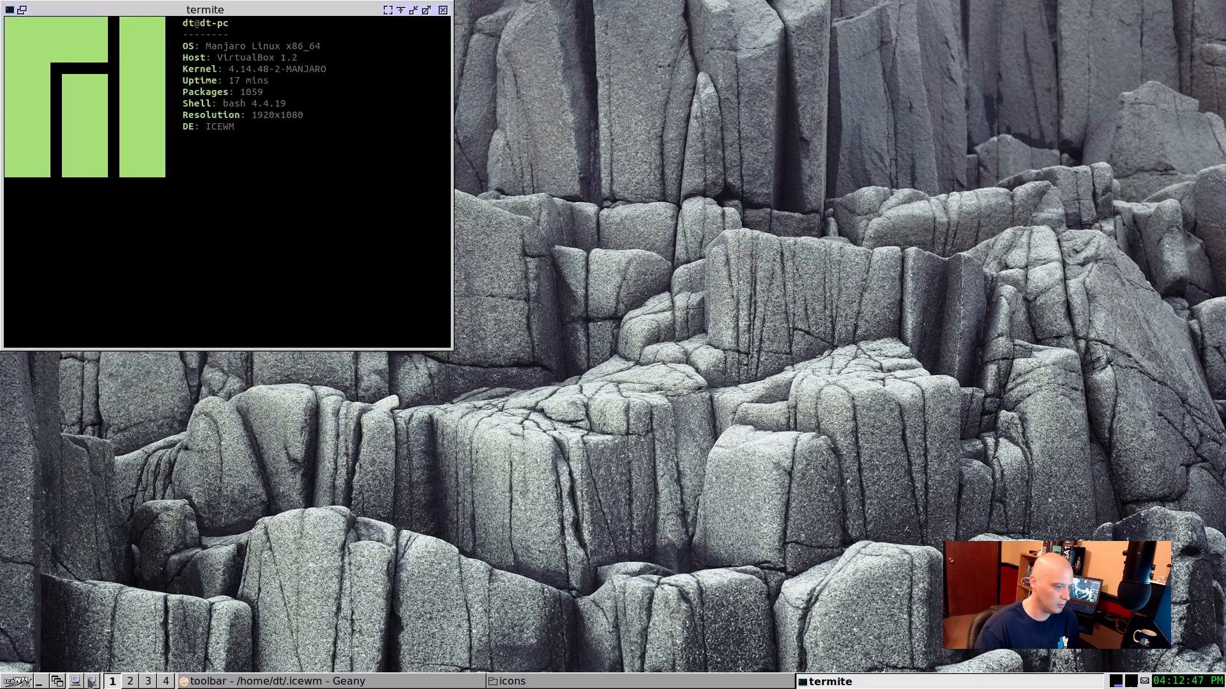
pyautogui.click(442, 9)
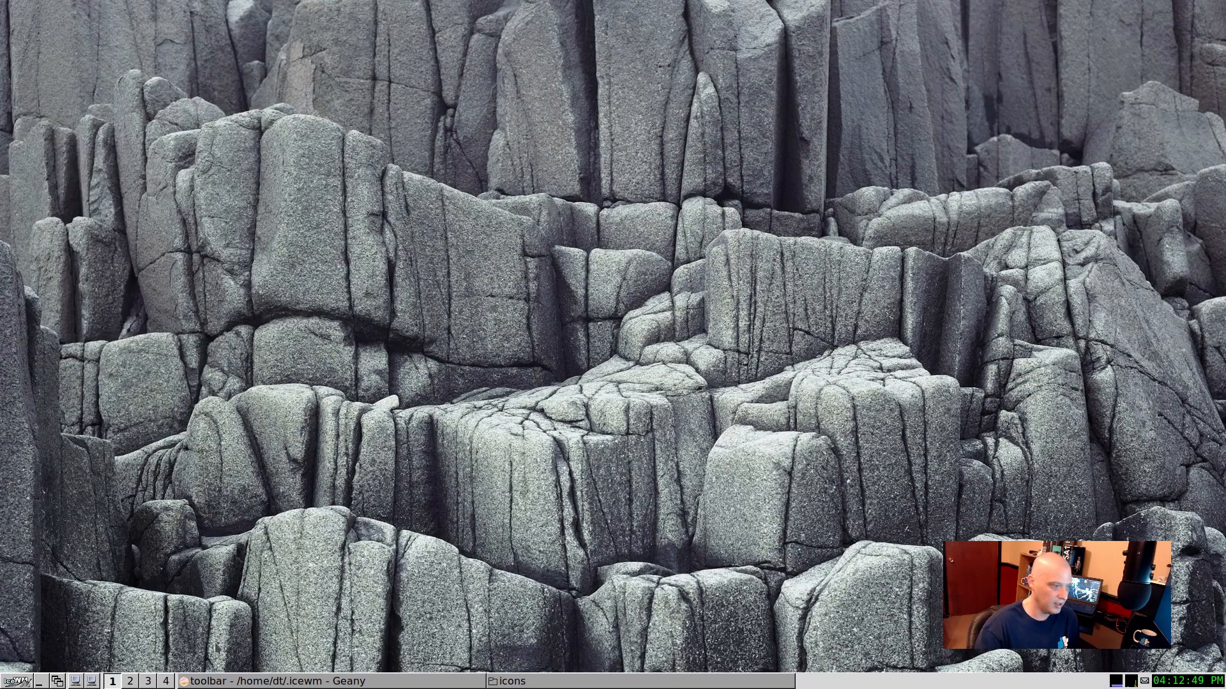
# Step: Delete the XTerm entry from the toolbar file in Geany and save it
pyautogui.click(300, 681)
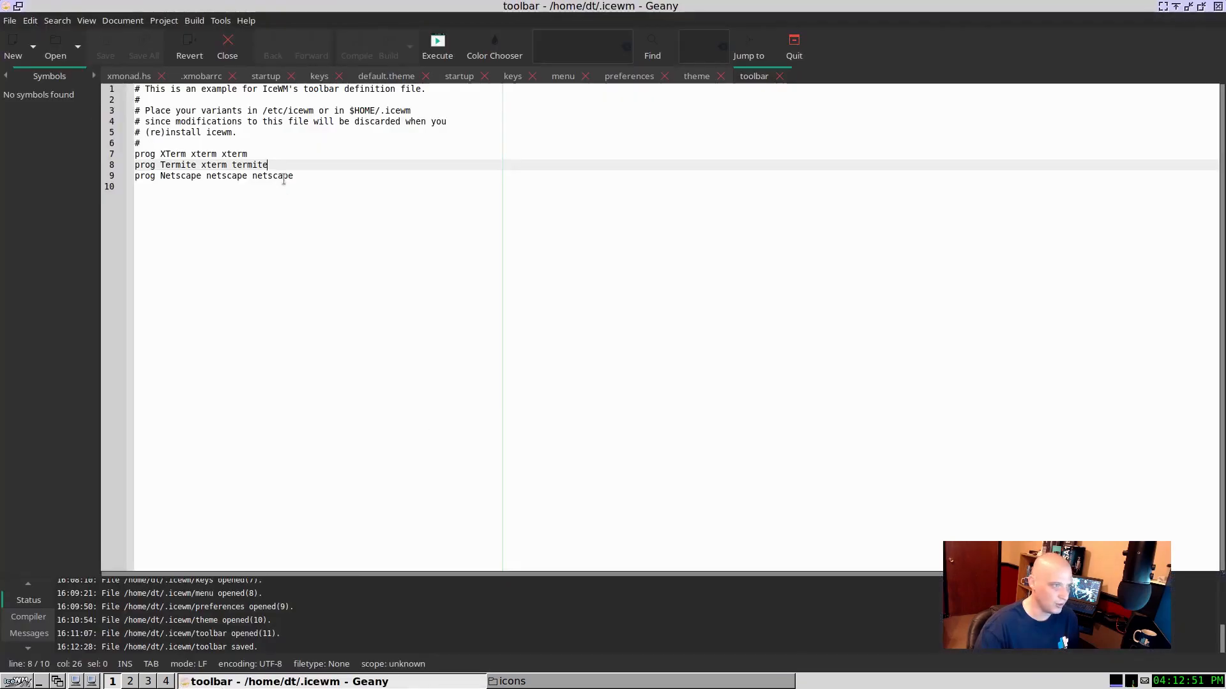
pyautogui.moveTo(260, 149); pyautogui.dragTo(248, 146)
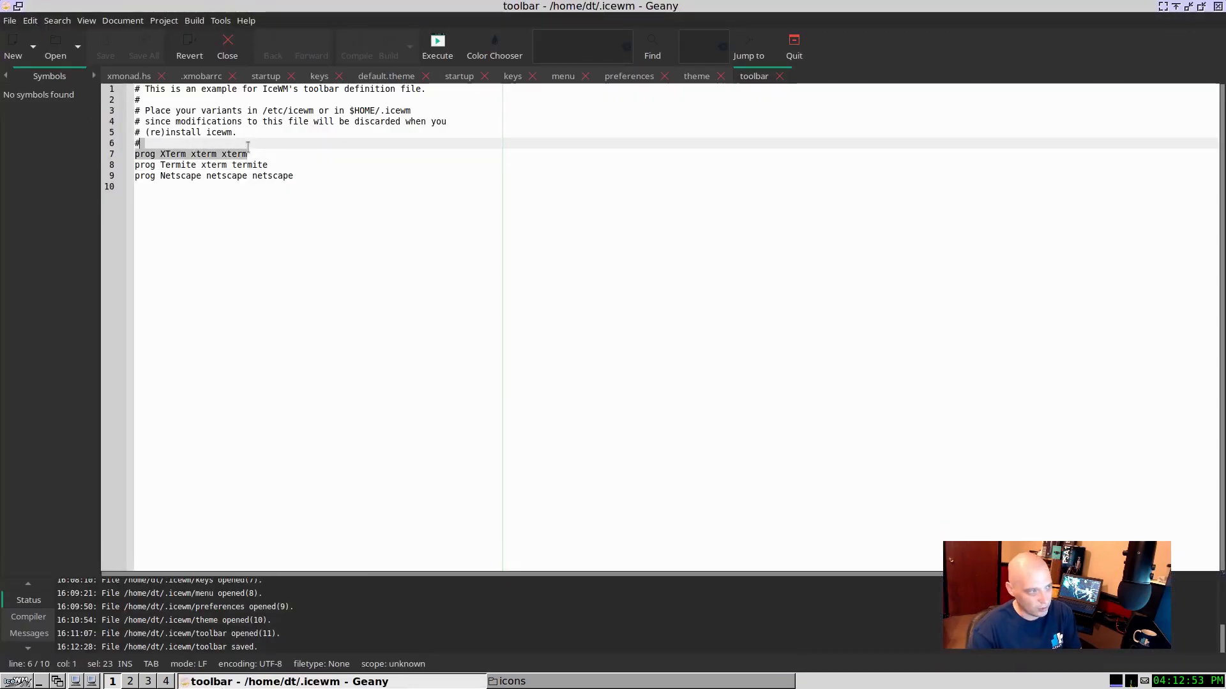
pyautogui.press('Delete')
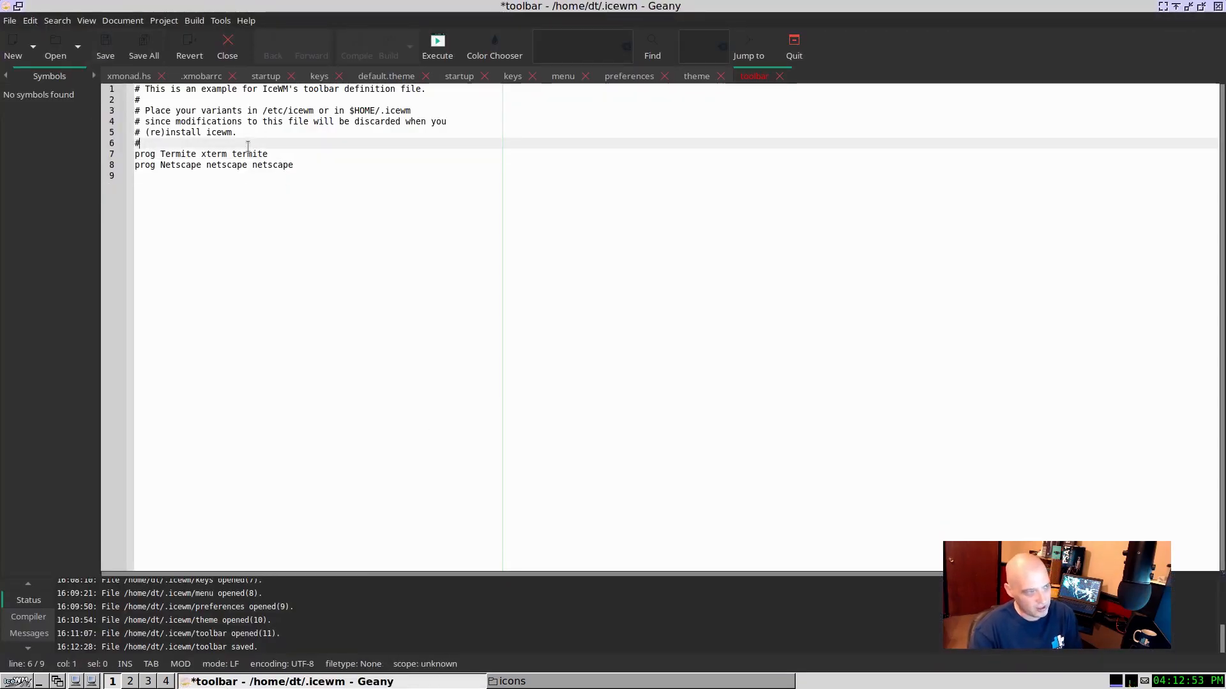
pyautogui.click(106, 55)
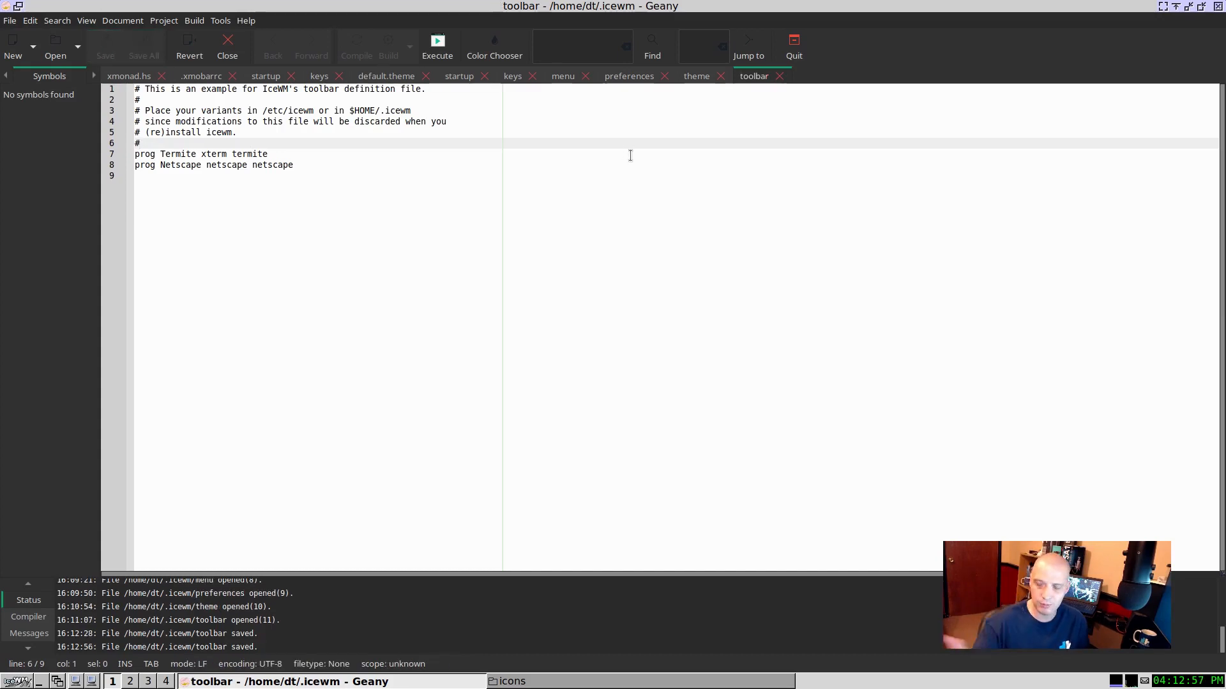
# Step: Switch the IceWM theme away and back to default to refresh the toolbar, and test the remaining launcher, closing its terminal
pyautogui.click(457, 682)
pyautogui.rightClick(549, 536)
pyautogui.moveTo(632, 620)
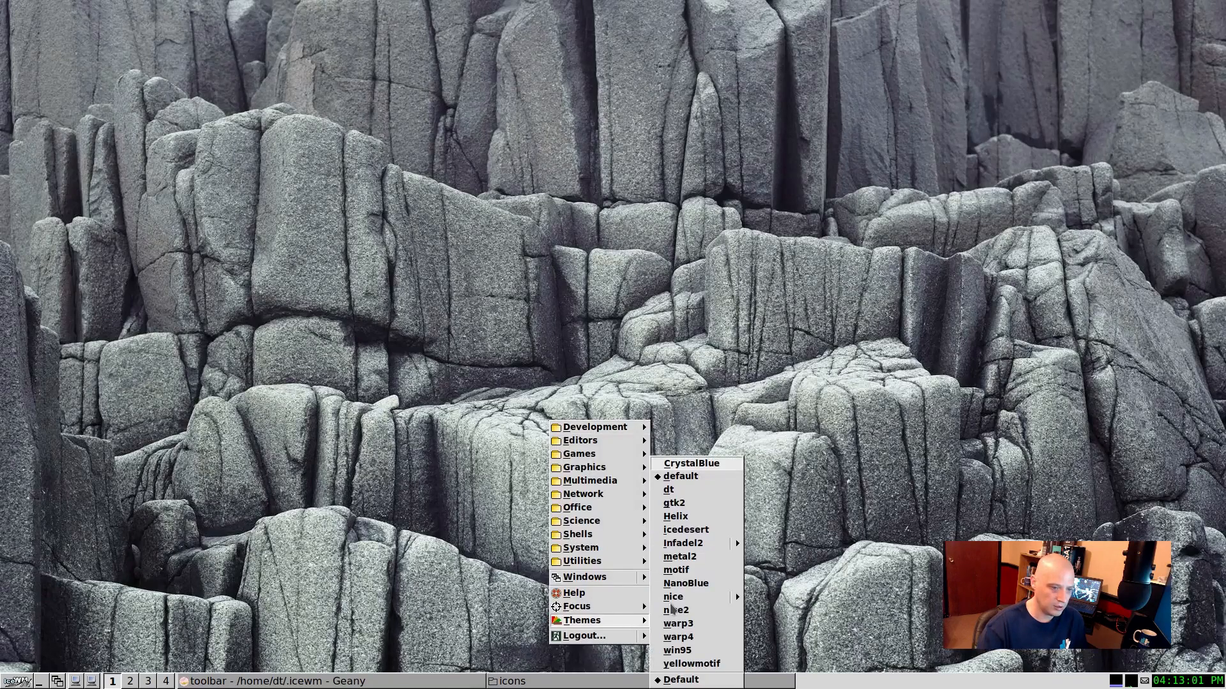
pyautogui.click(735, 592)
pyautogui.rightClick(660, 357)
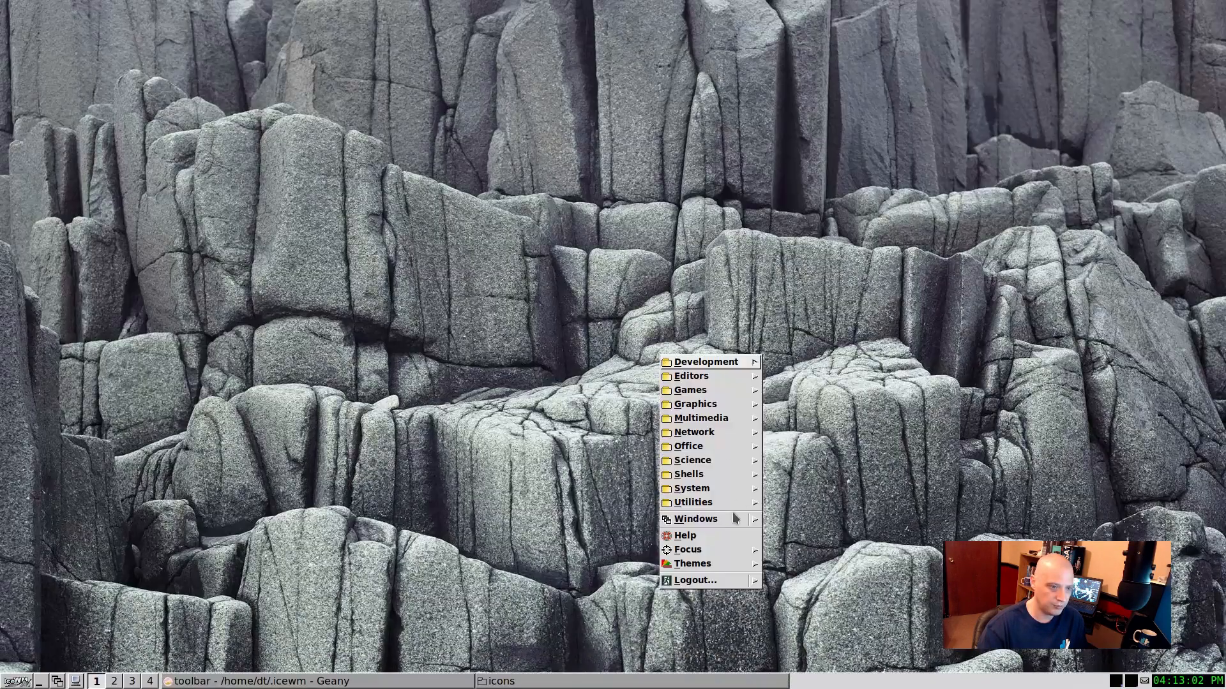
pyautogui.moveTo(726, 565)
pyautogui.click(792, 470)
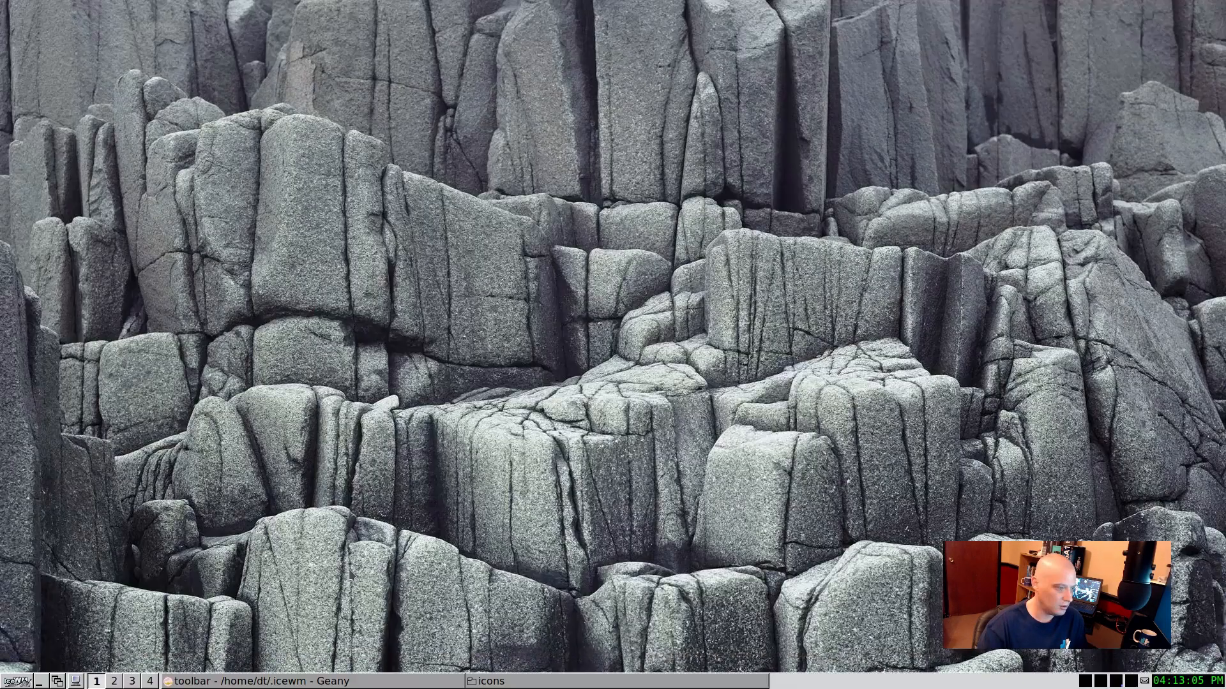
pyautogui.click(75, 681)
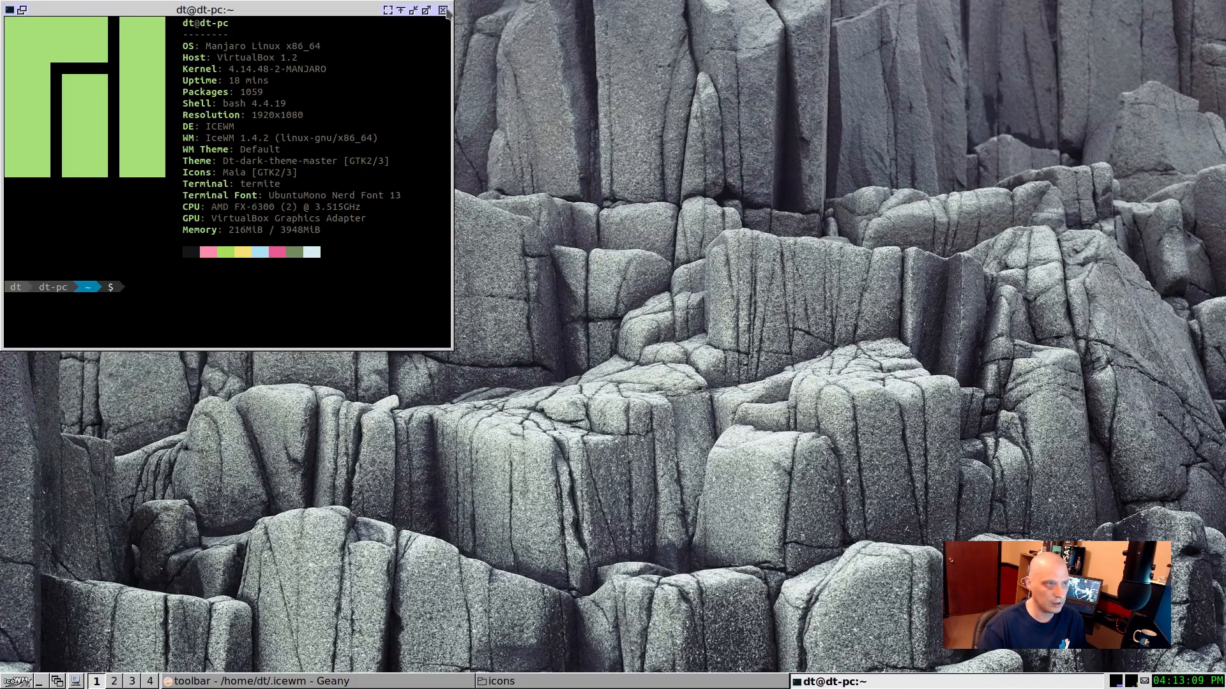
pyautogui.click(443, 10)
# Step: Open the winoptions file from the .icewm folder in Geany and look through its window options
pyautogui.click(414, 682)
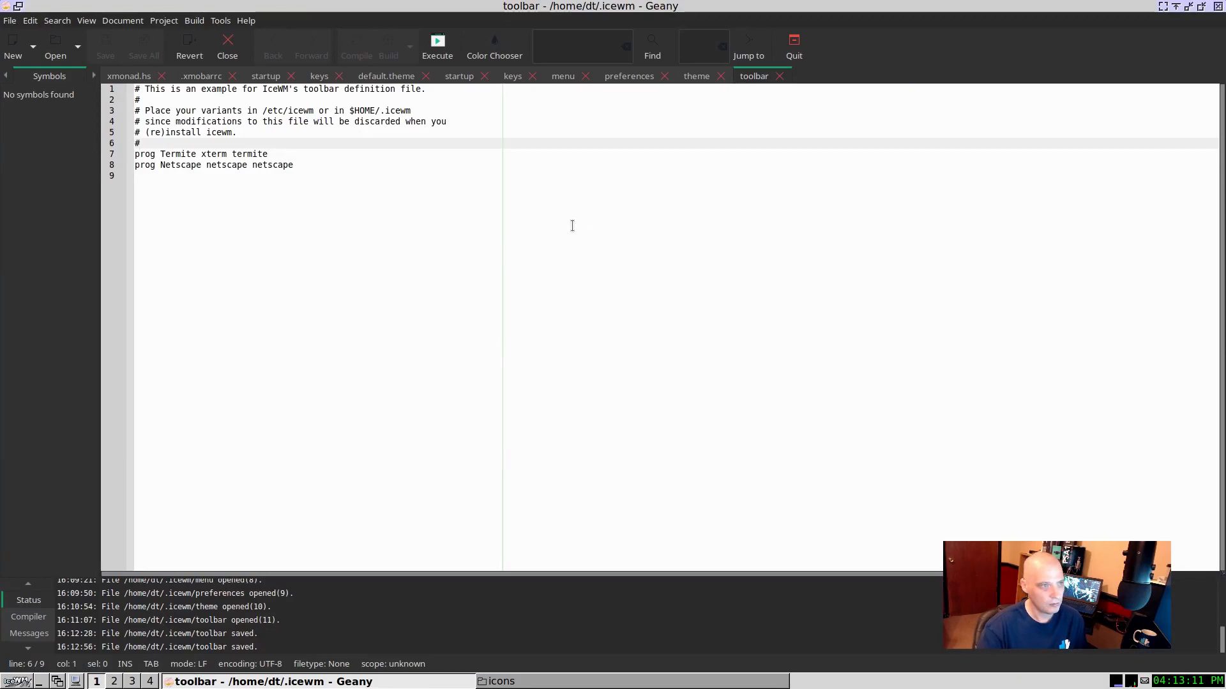
pyautogui.click(545, 683)
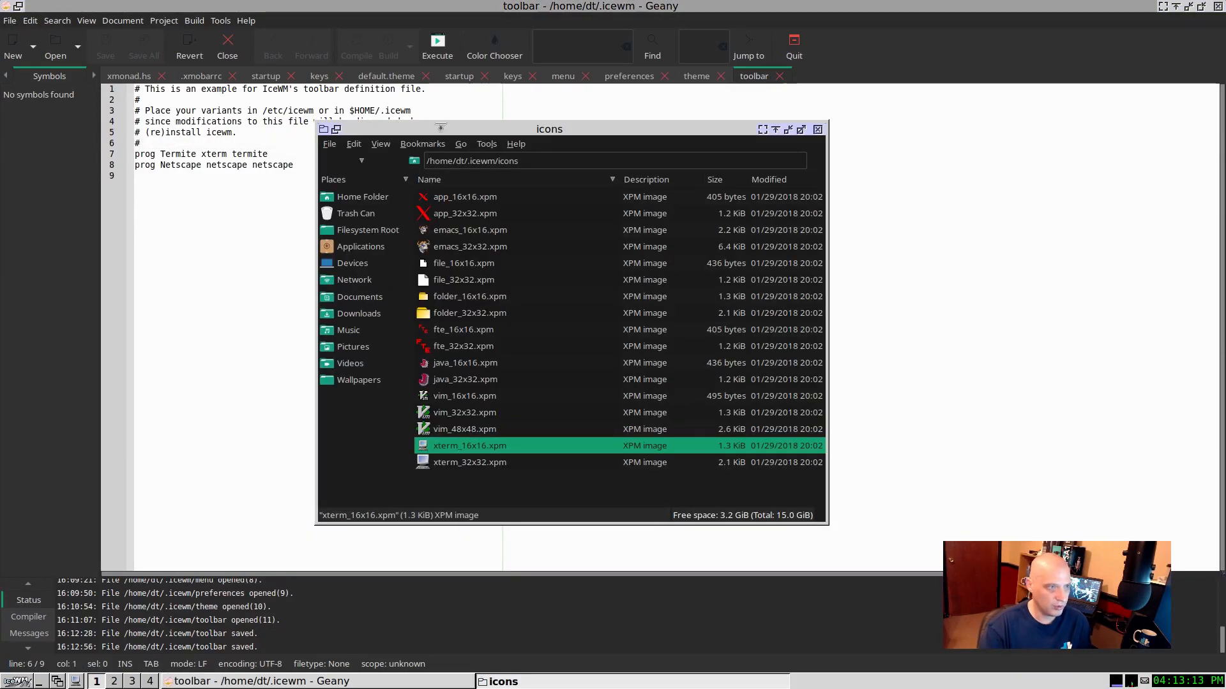
pyautogui.click(347, 162)
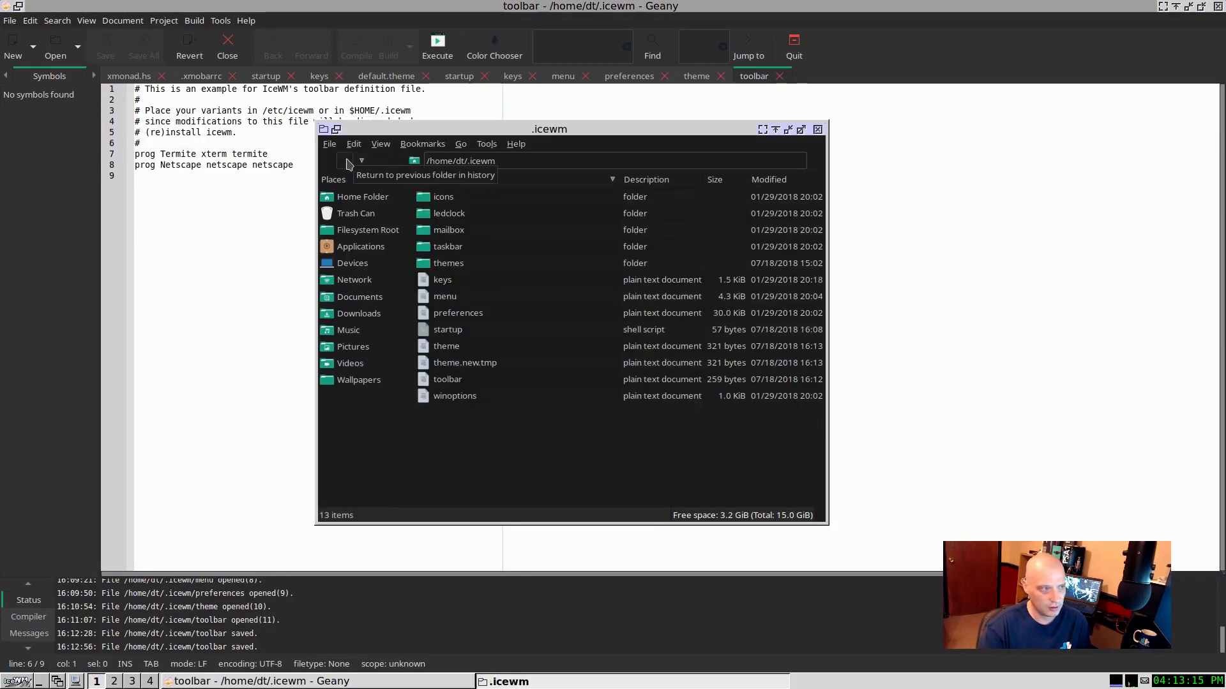
pyautogui.click(445, 395)
pyautogui.rightClick(445, 397)
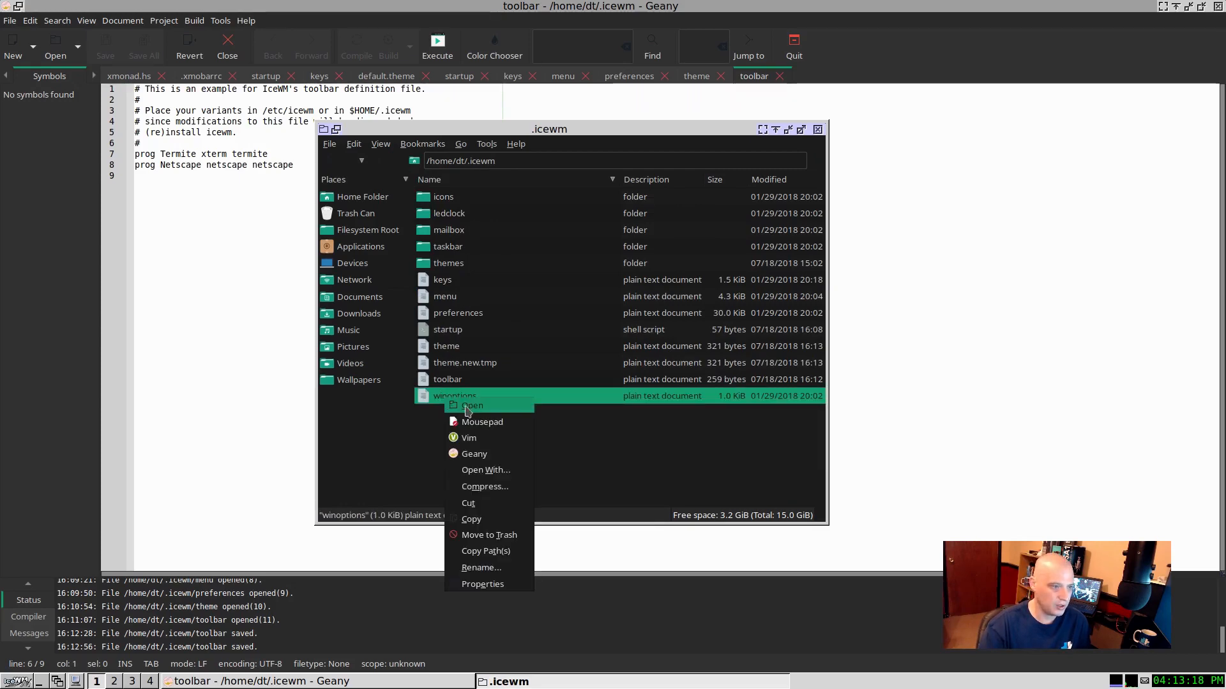
pyautogui.click(470, 454)
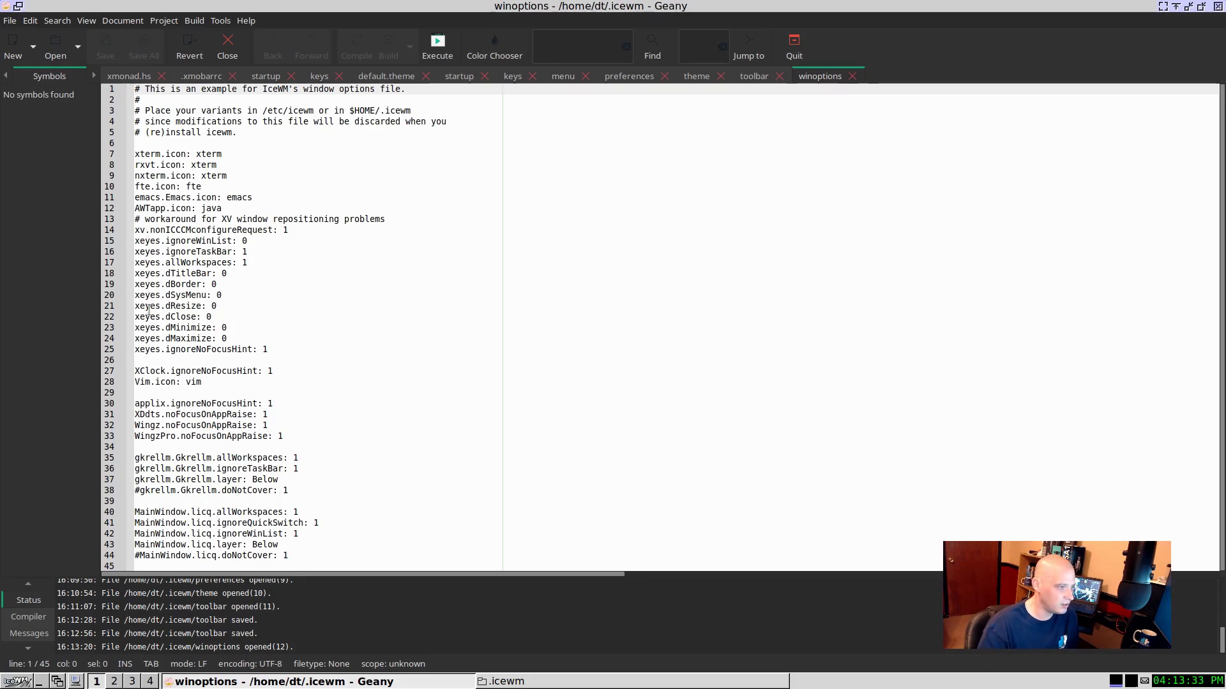
pyautogui.scroll(-1, 423, 406)
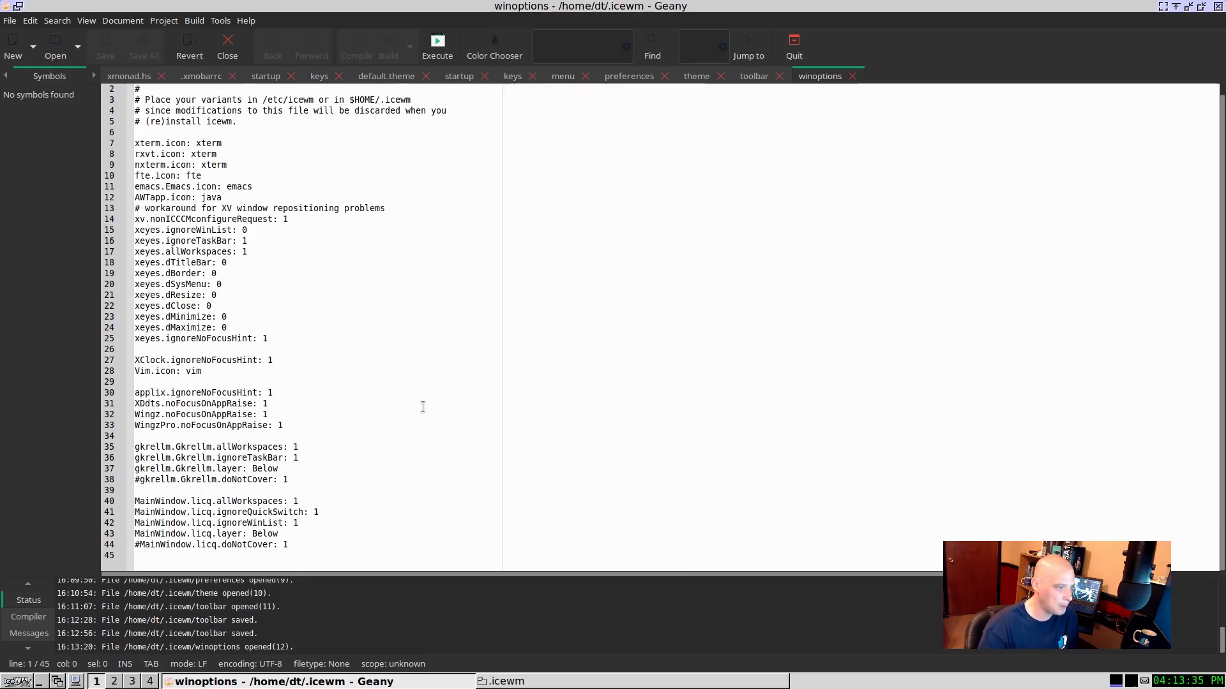
pyautogui.scroll(1, 422, 406)
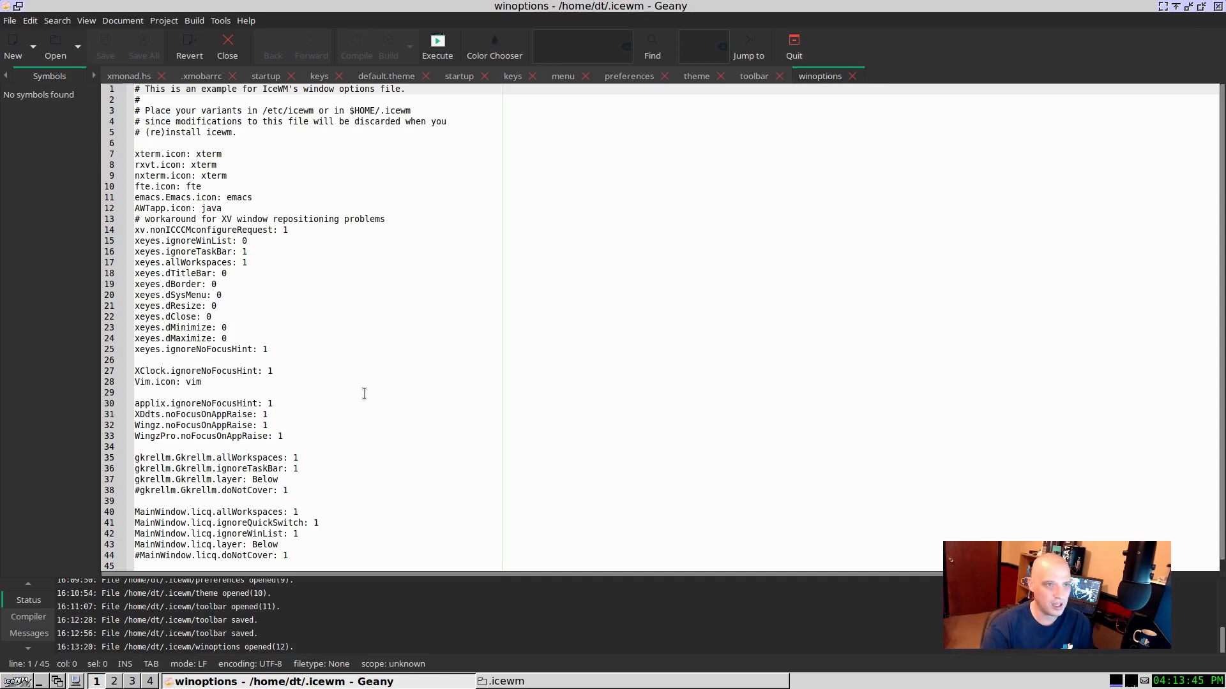
# Step: Return to the .icewm folder window, minimize Geany, open the themes folder, and select the dt theme folder
pyautogui.click(538, 681)
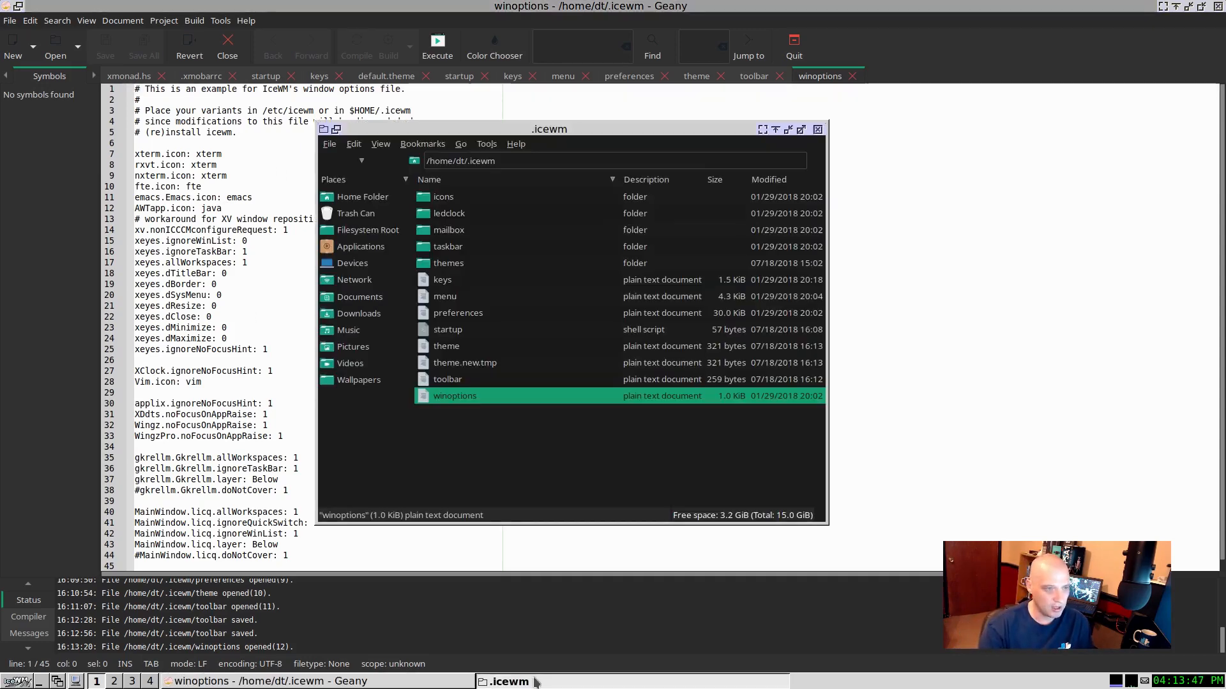
pyautogui.click(461, 333)
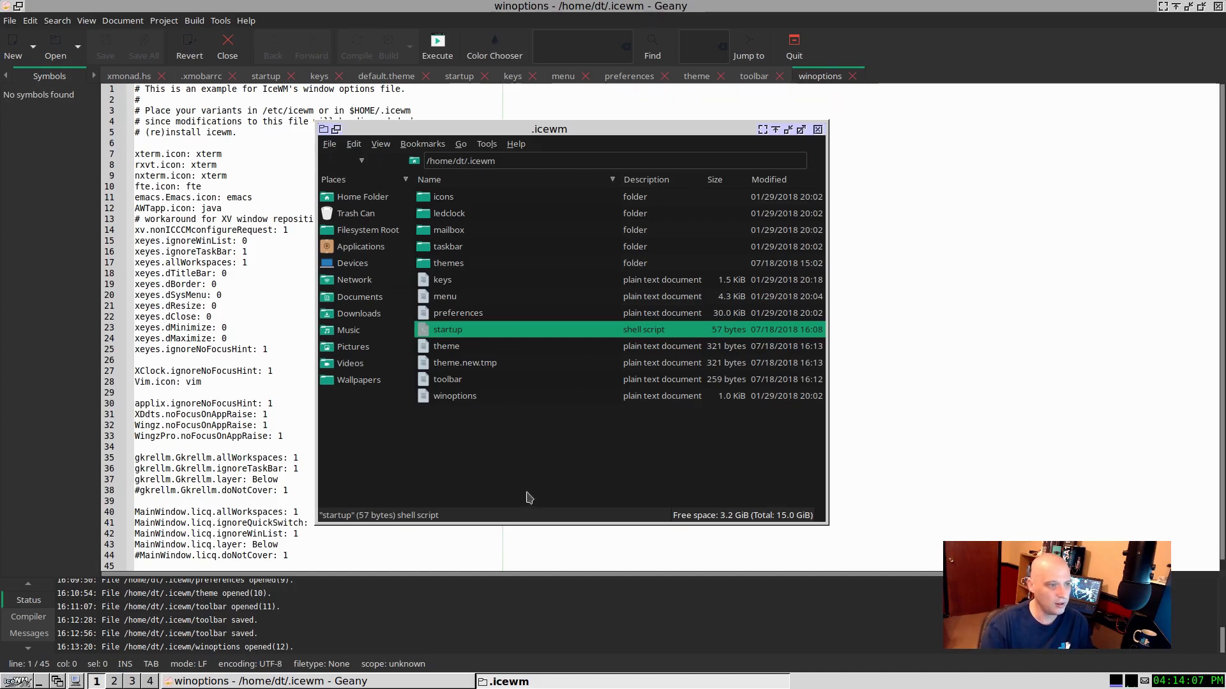
pyautogui.click(375, 686)
pyautogui.click(374, 686)
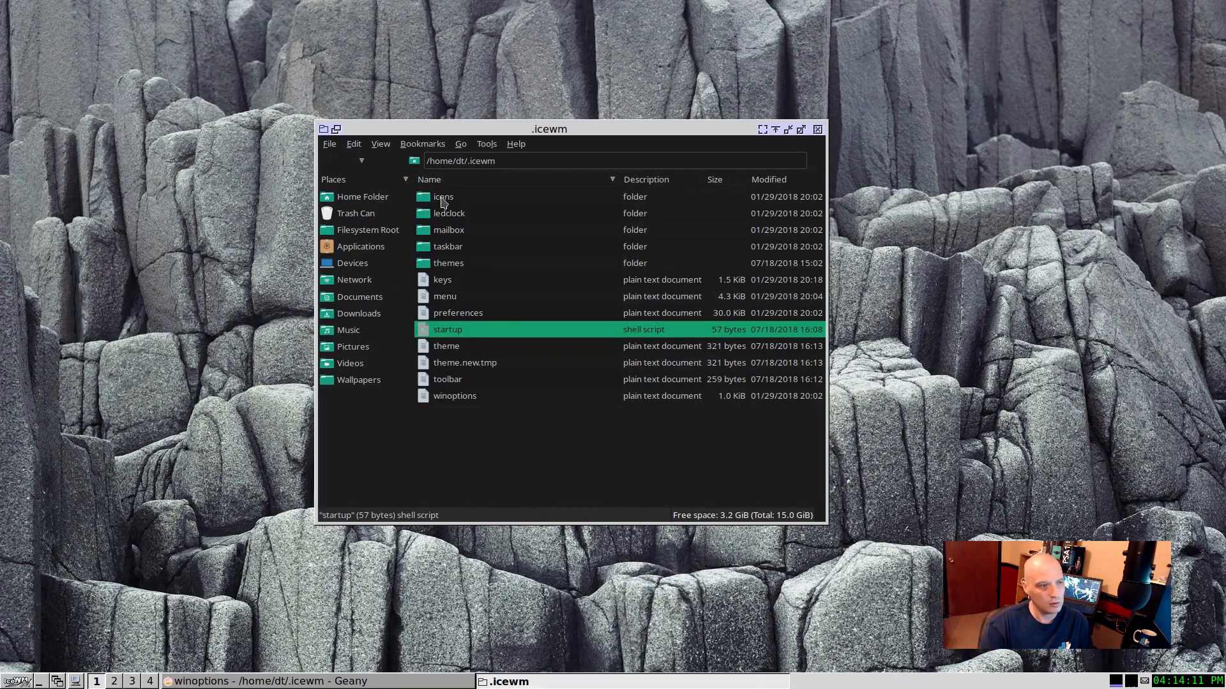
pyautogui.click(452, 265)
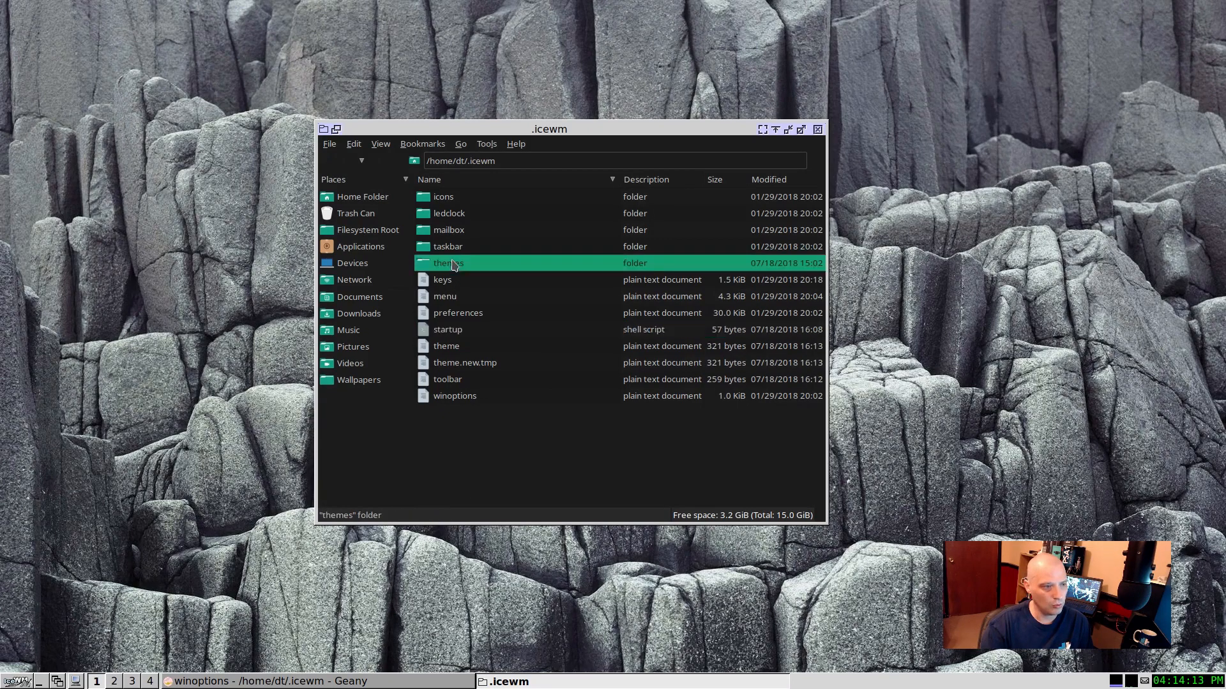
pyautogui.doubleClick(453, 265)
pyautogui.moveTo(553, 127); pyautogui.dragTo(377, 110)
pyautogui.click(272, 181)
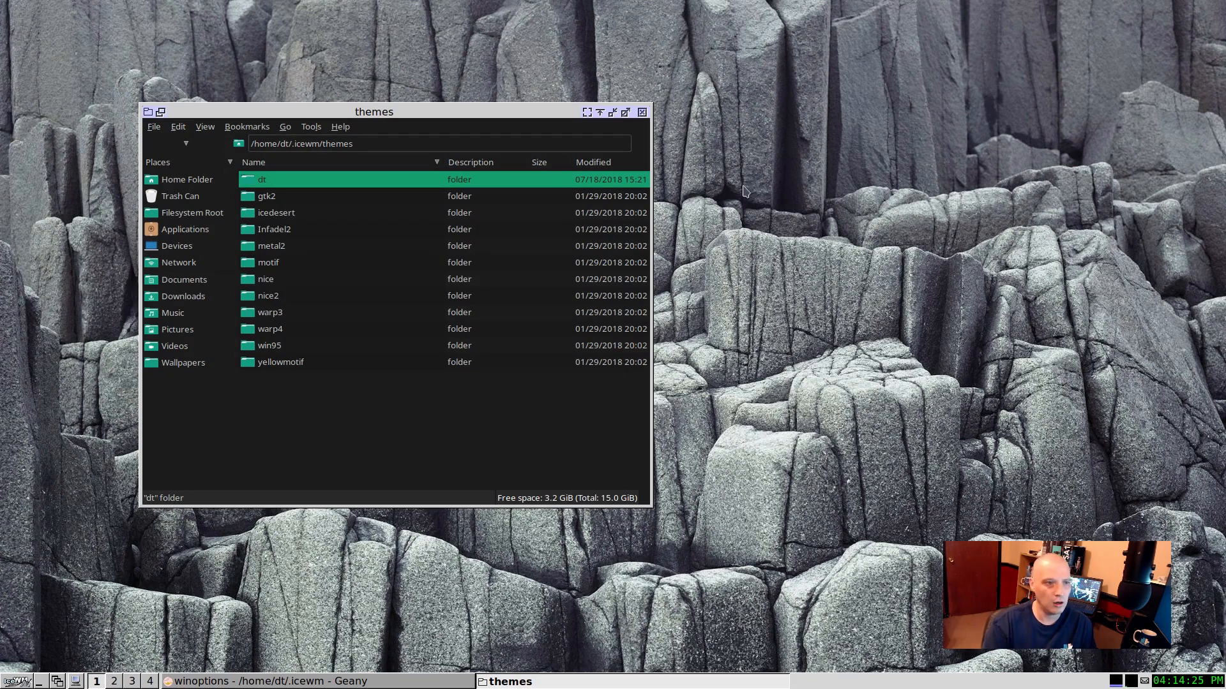
# Step: Try the gtk2 and Helix themes in IceWM, one after the other
pyautogui.rightClick(744, 185)
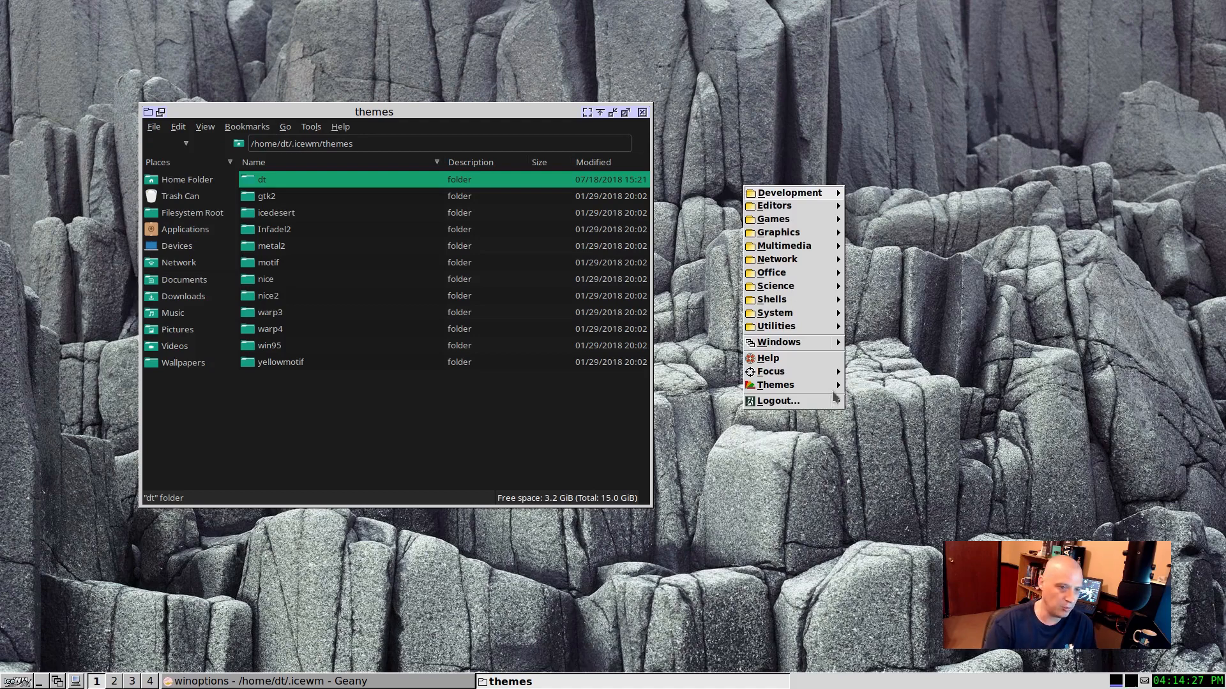
pyautogui.moveTo(832, 390)
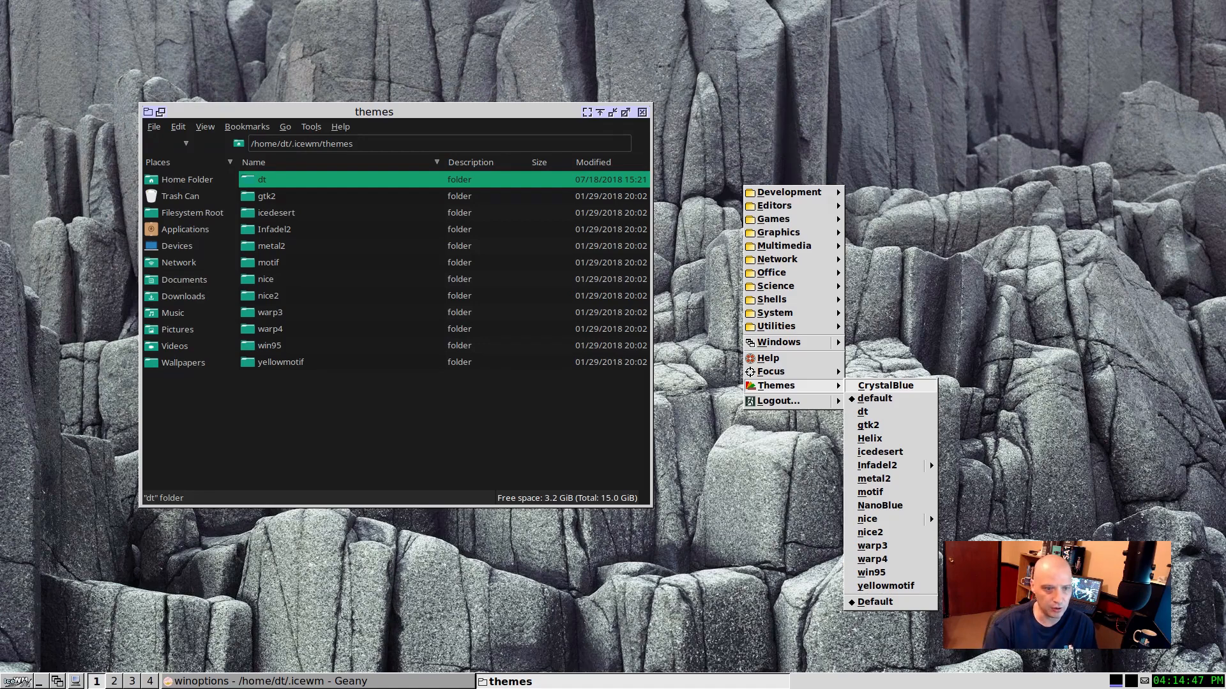
pyautogui.click(868, 424)
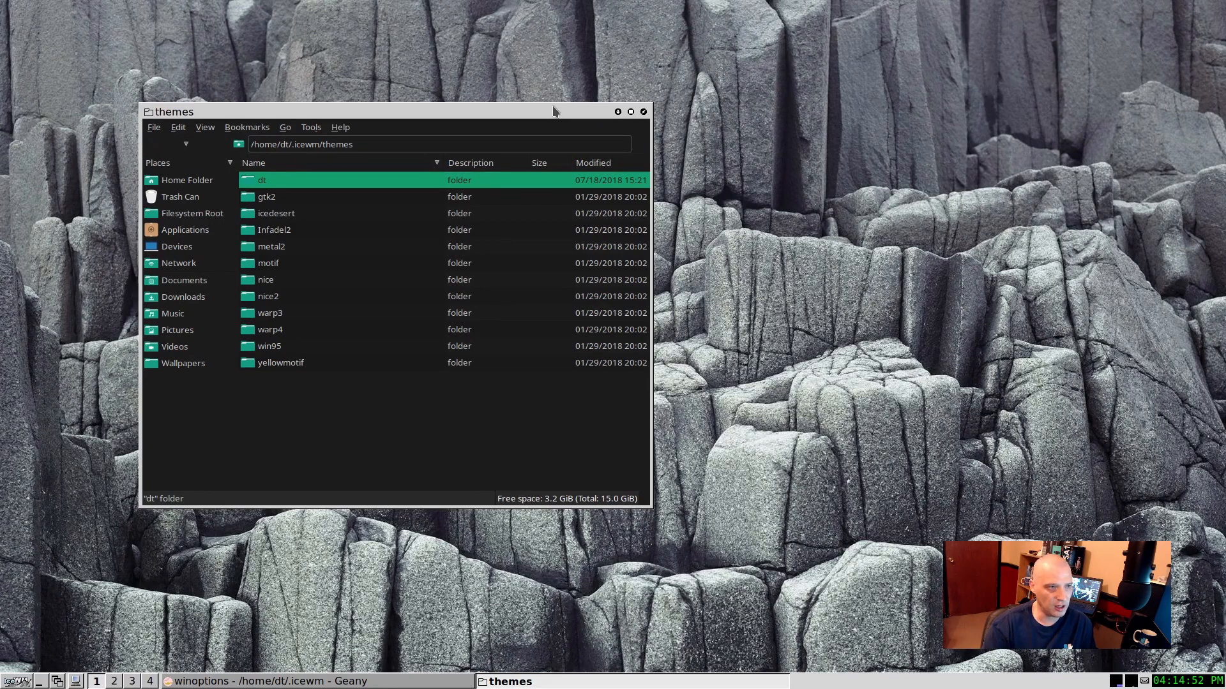
pyautogui.rightClick(721, 174)
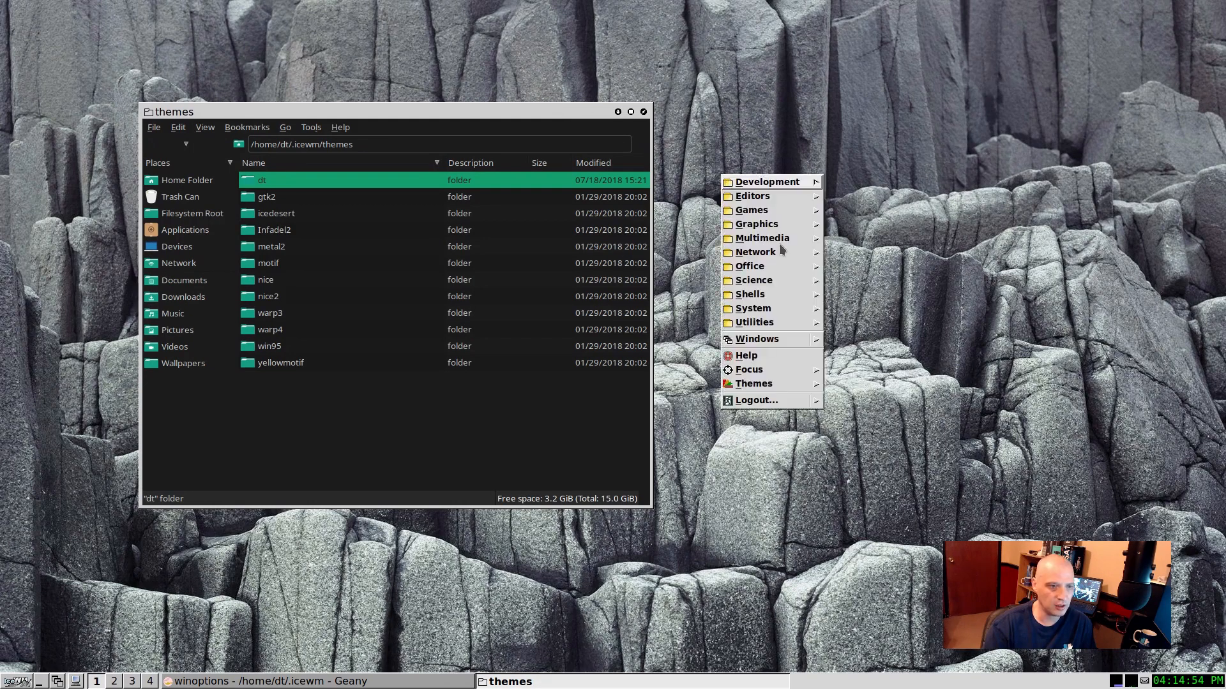
pyautogui.moveTo(774, 384)
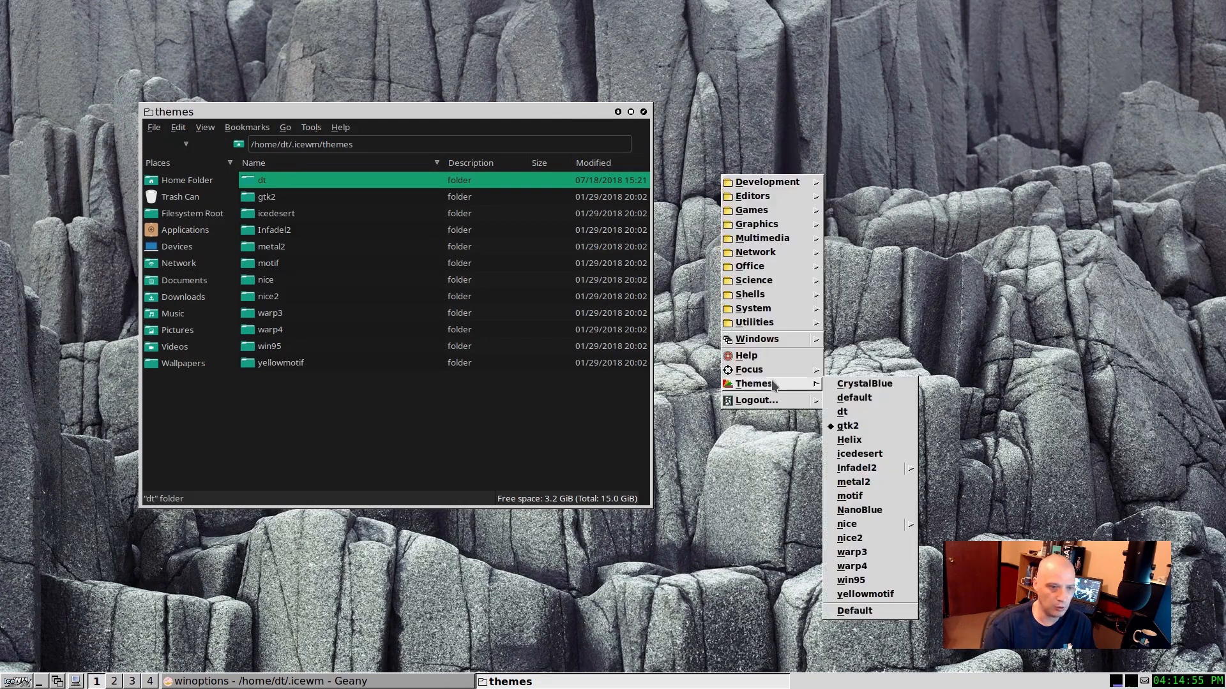
pyautogui.click(855, 453)
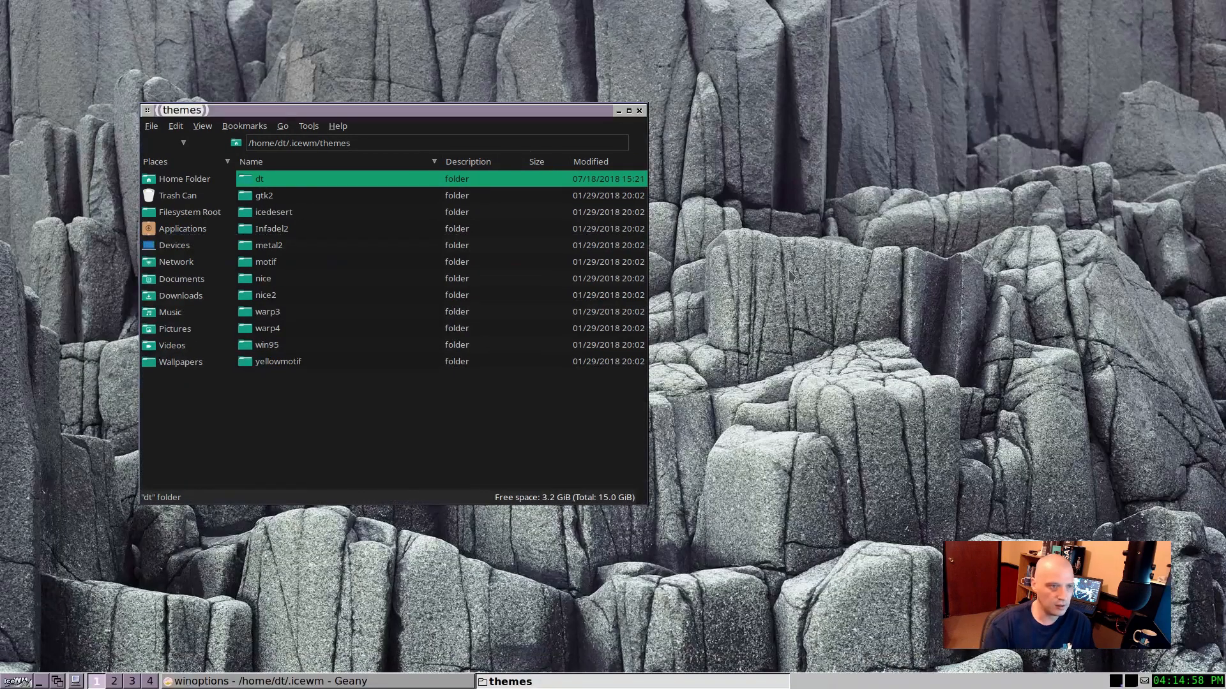
# Step: Apply the icedesert theme to preview its look, followed by the metal2 theme
pyautogui.rightClick(787, 271)
pyautogui.moveTo(837, 475)
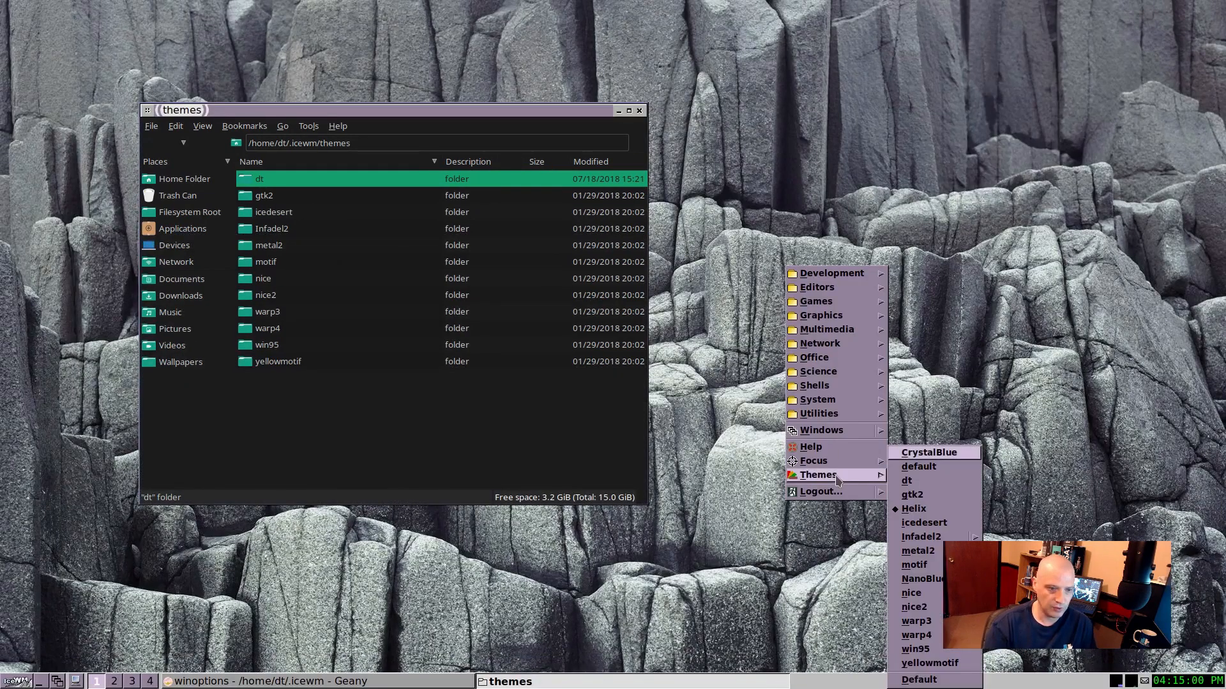
pyautogui.click(956, 522)
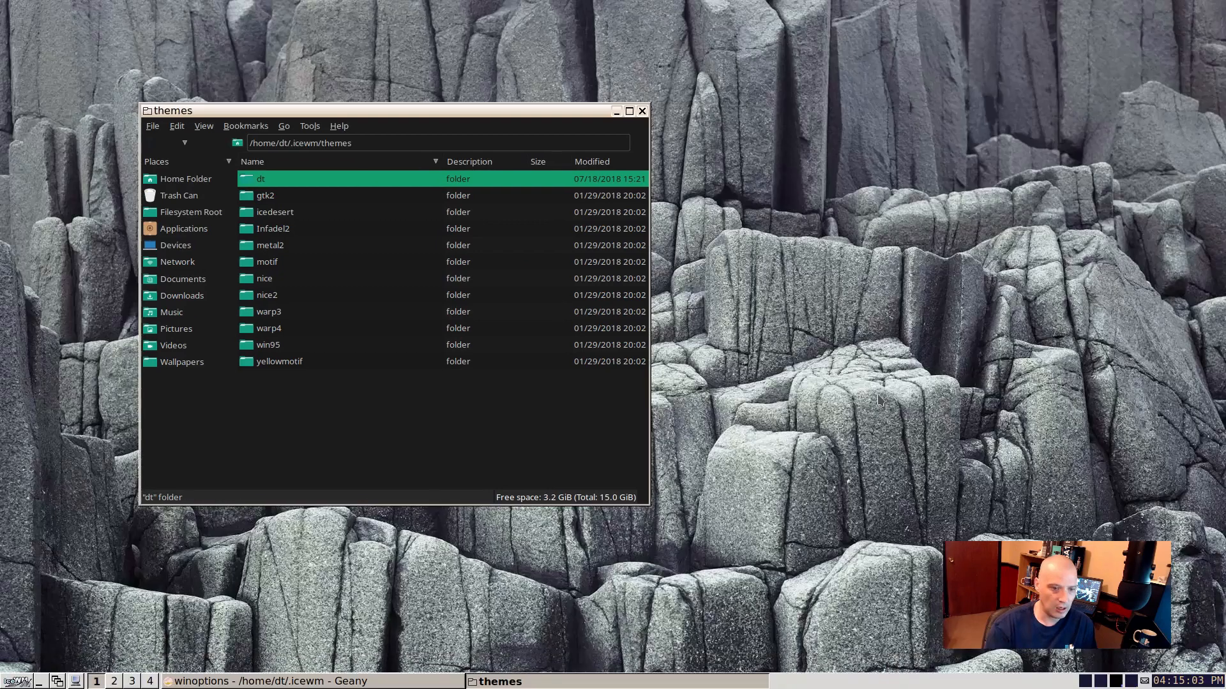
pyautogui.rightClick(772, 232)
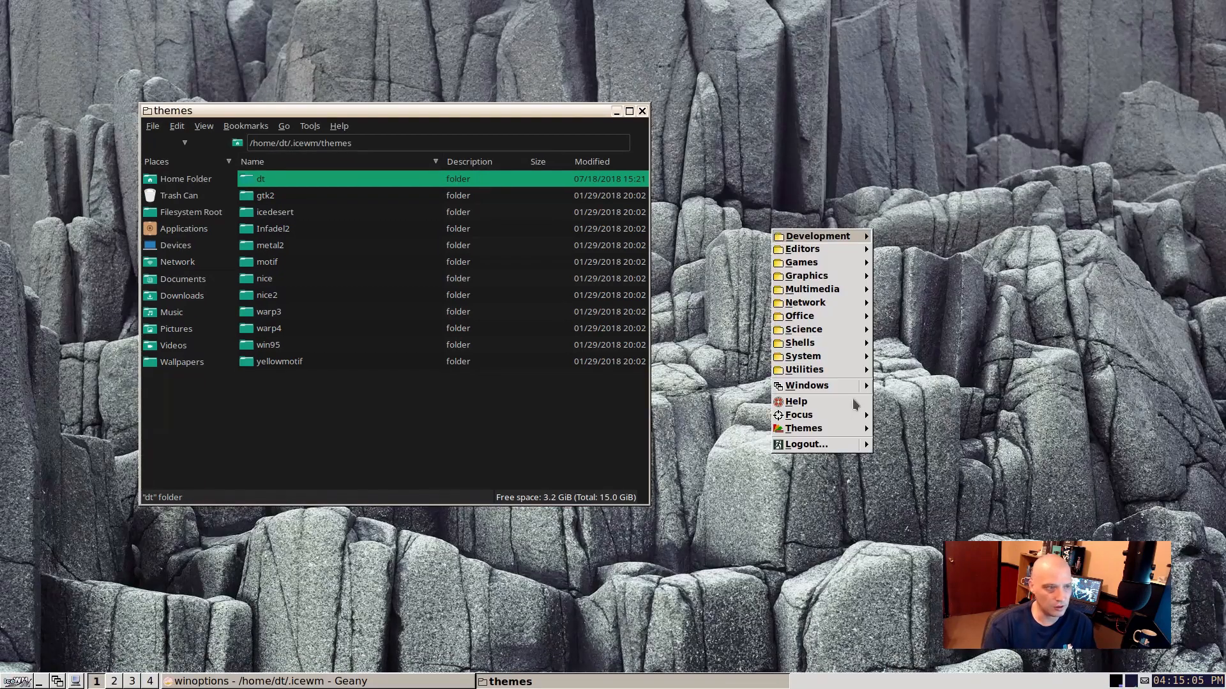
pyautogui.moveTo(833, 431)
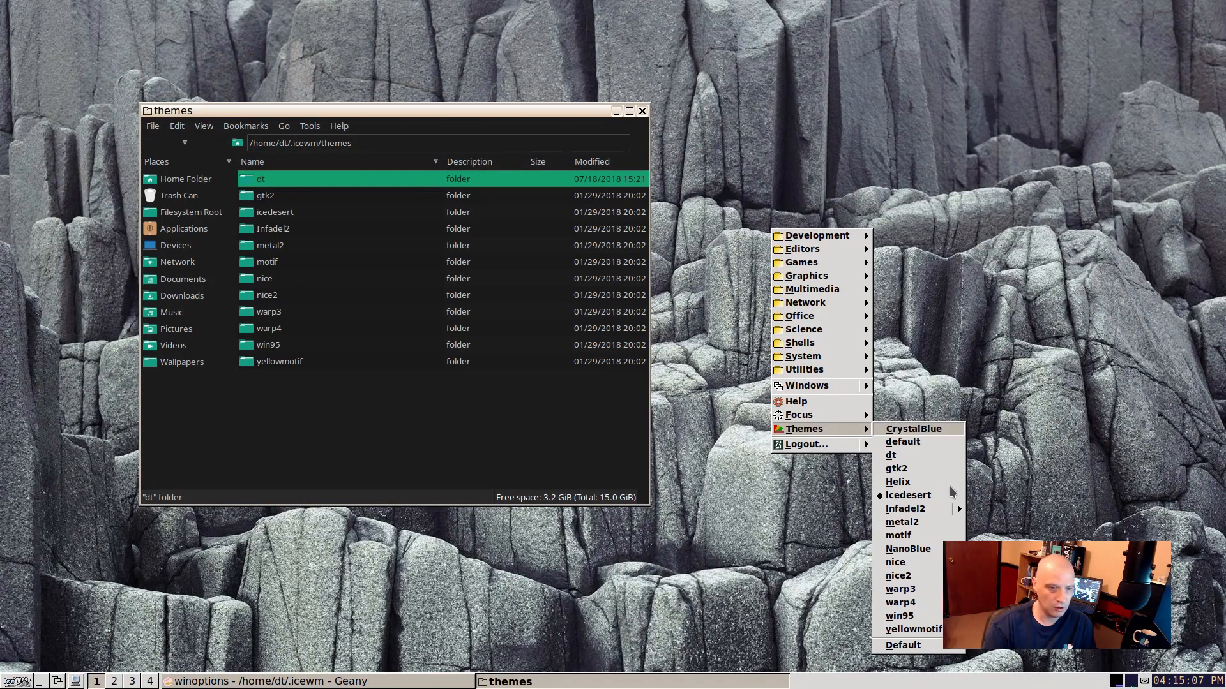
pyautogui.click(919, 523)
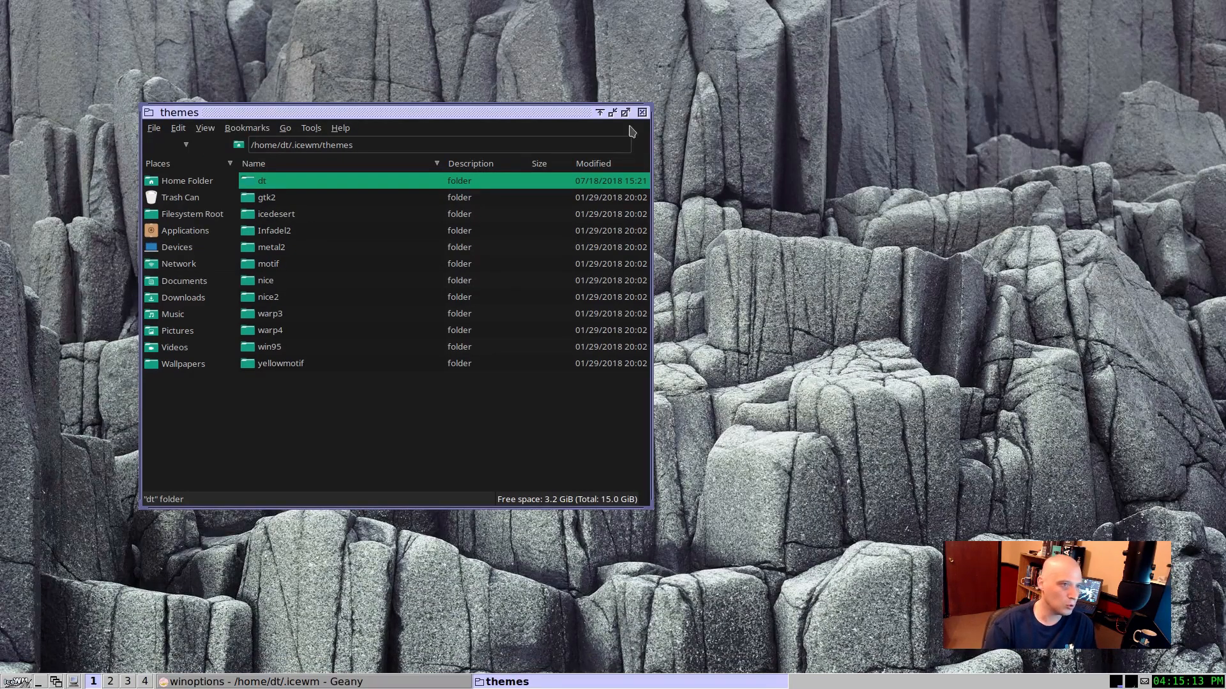
# Step: Preview the nice theme and the warp3 theme on the IceWM desktop
pyautogui.rightClick(735, 296)
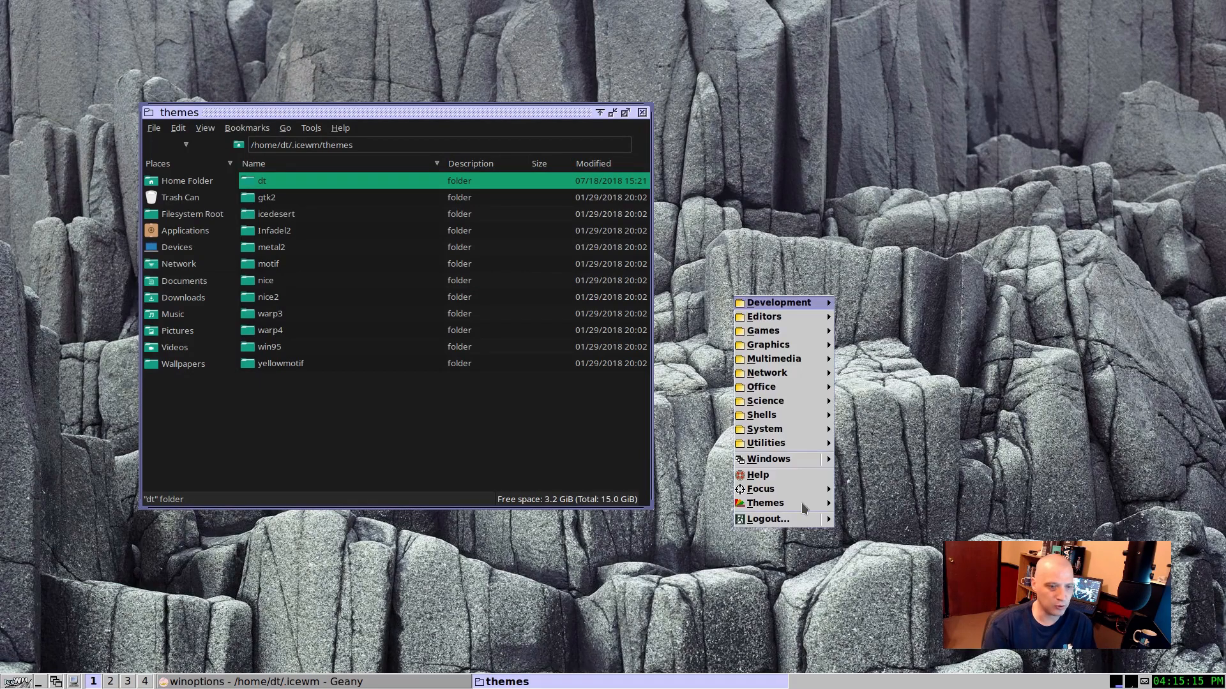
pyautogui.moveTo(766, 503)
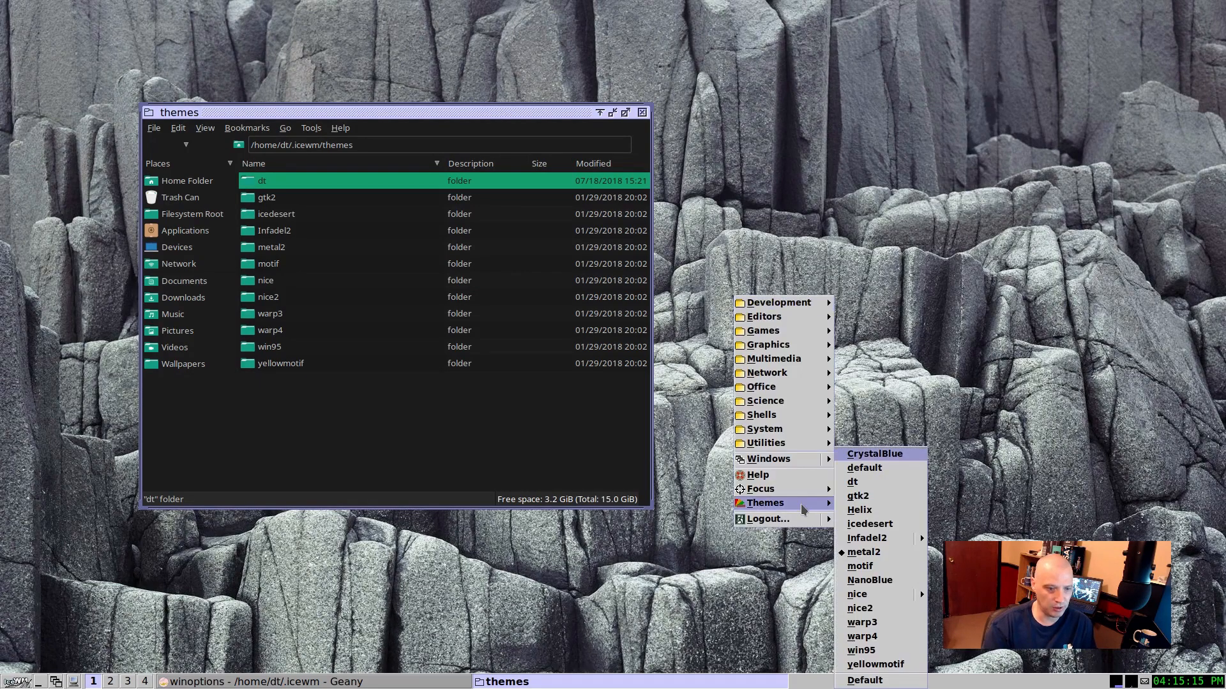
pyautogui.click(870, 599)
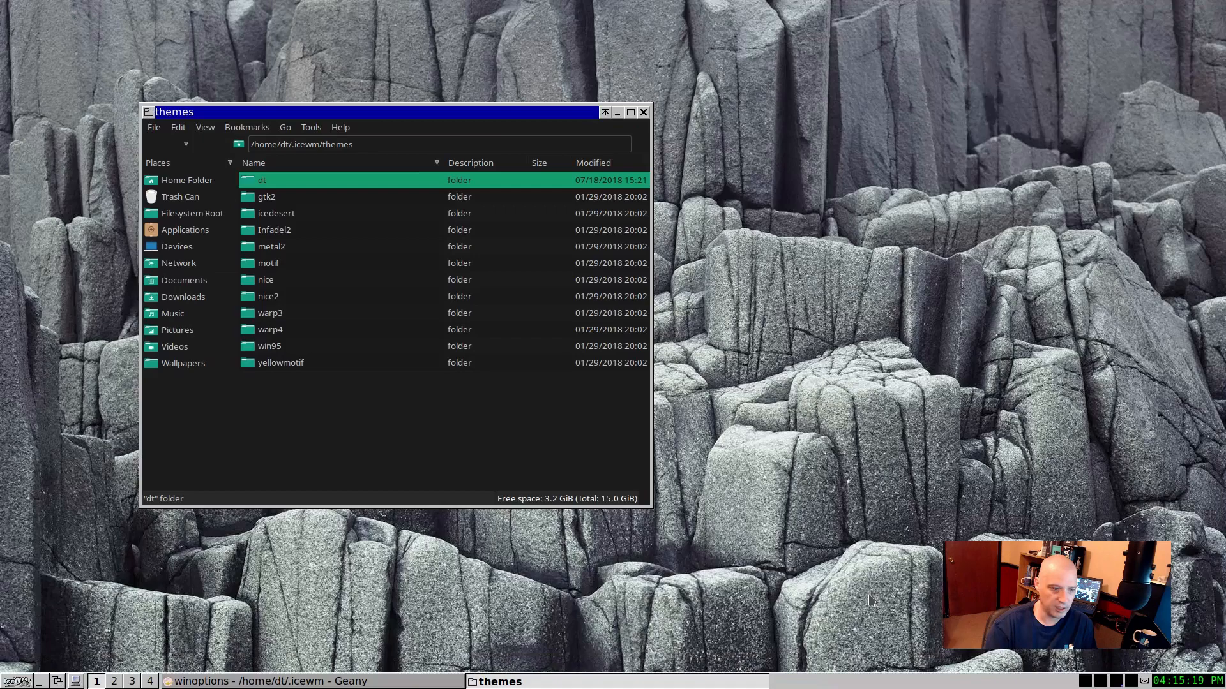
pyautogui.rightClick(801, 429)
pyautogui.moveTo(849, 632)
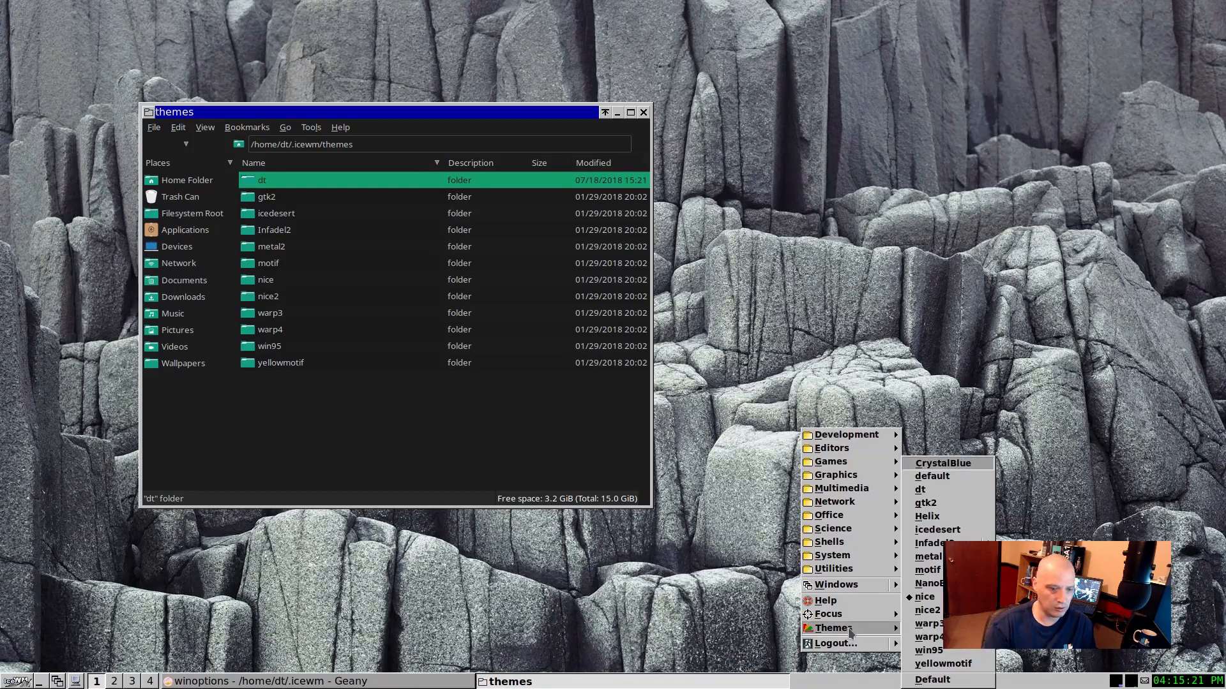
pyautogui.click(929, 625)
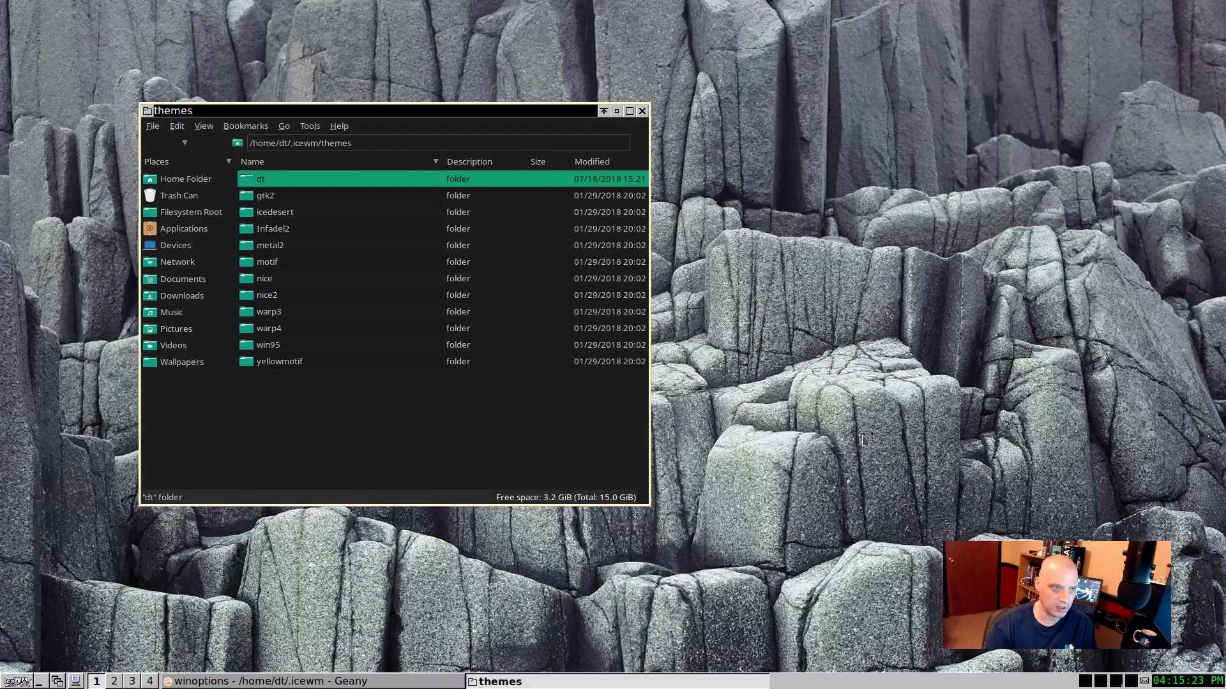
# Step: Set the IceWM theme back to default and switch it to gtk2
pyautogui.rightClick(829, 358)
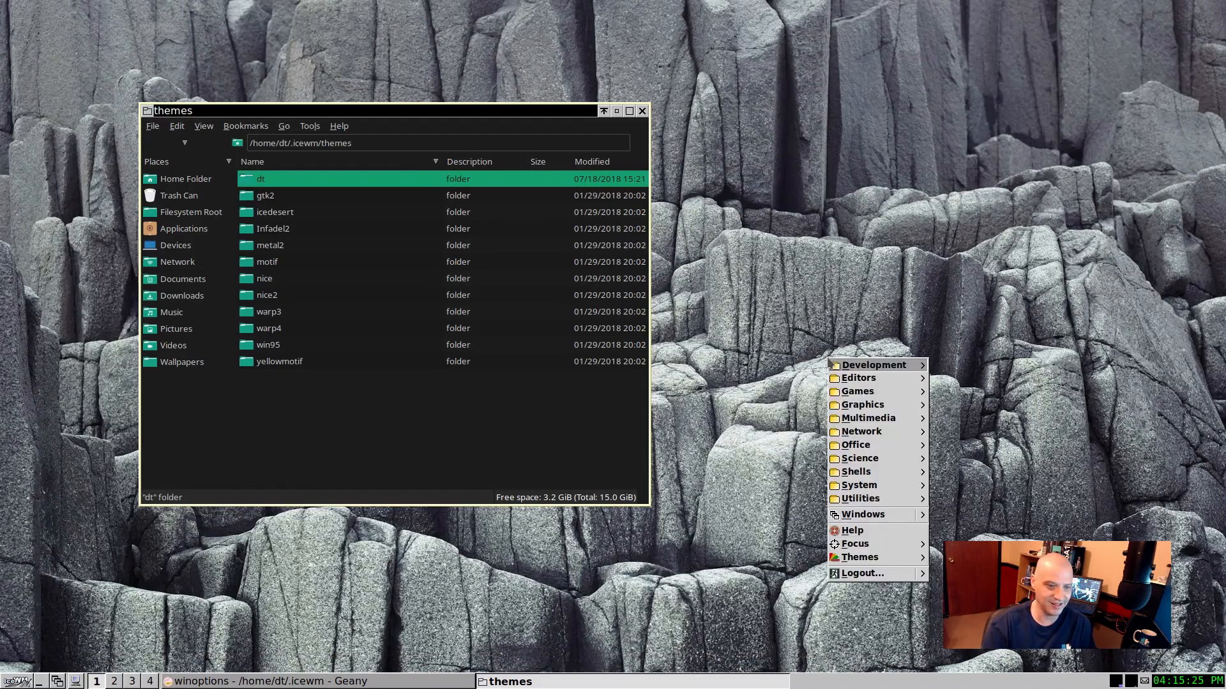
pyautogui.moveTo(891, 558)
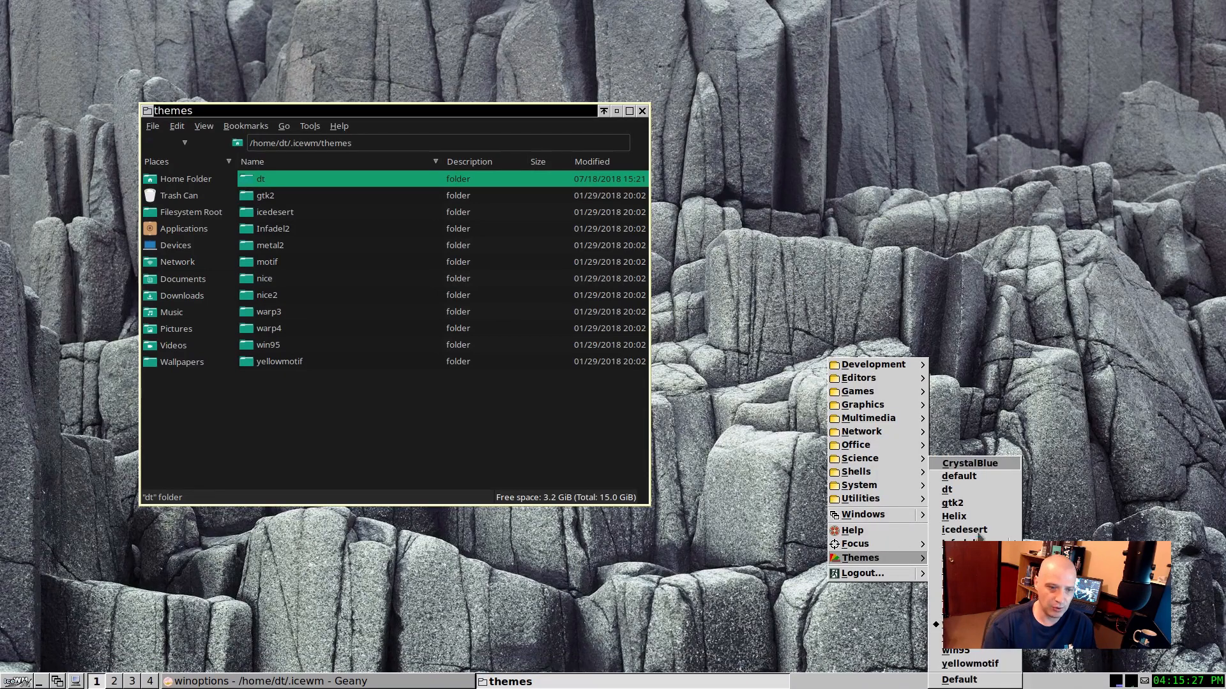
pyautogui.click(974, 477)
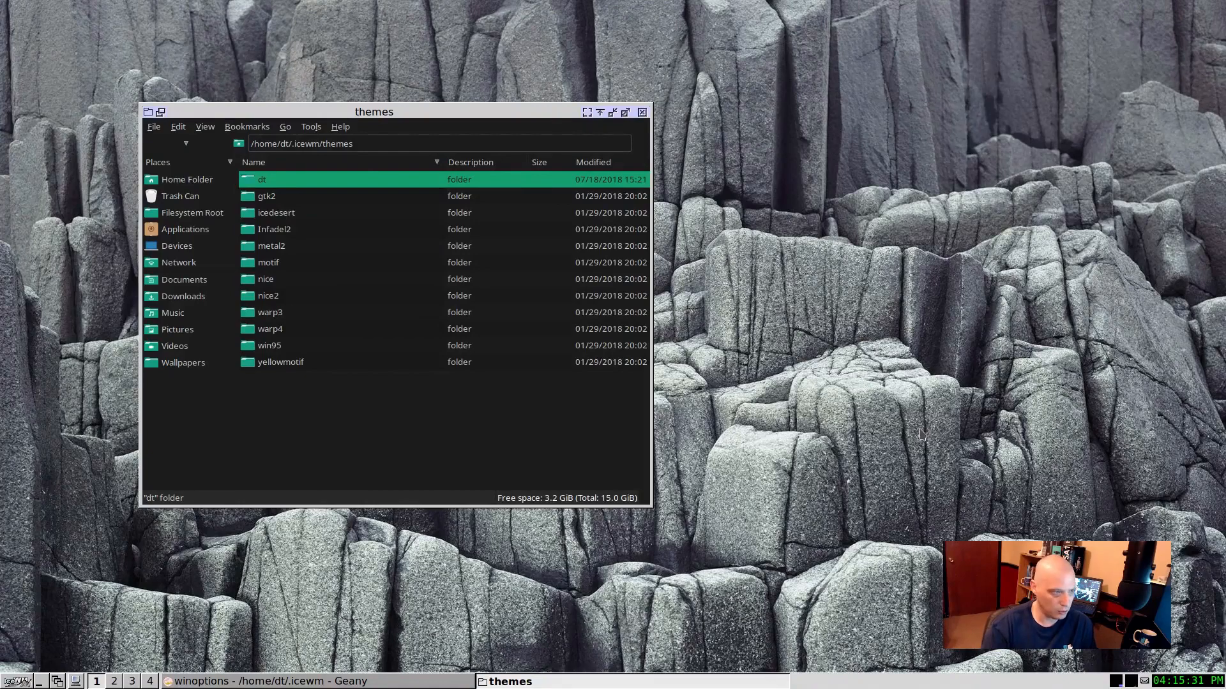
pyautogui.rightClick(878, 398)
pyautogui.moveTo(923, 594)
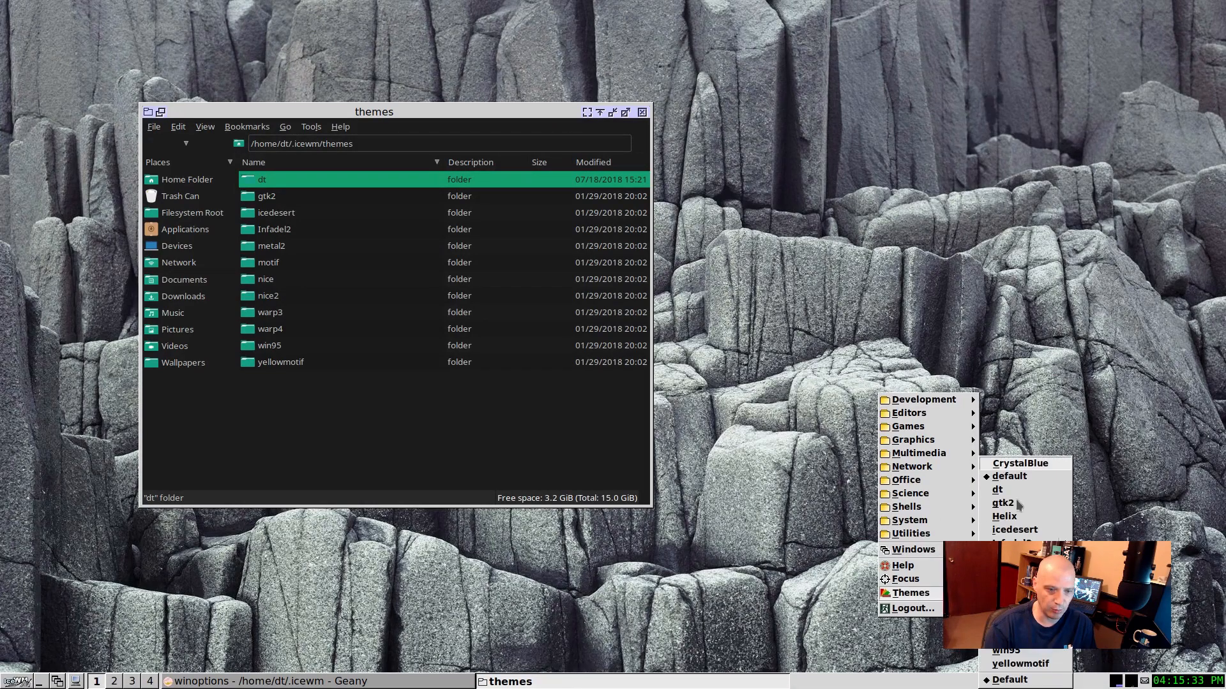
pyautogui.click(1009, 503)
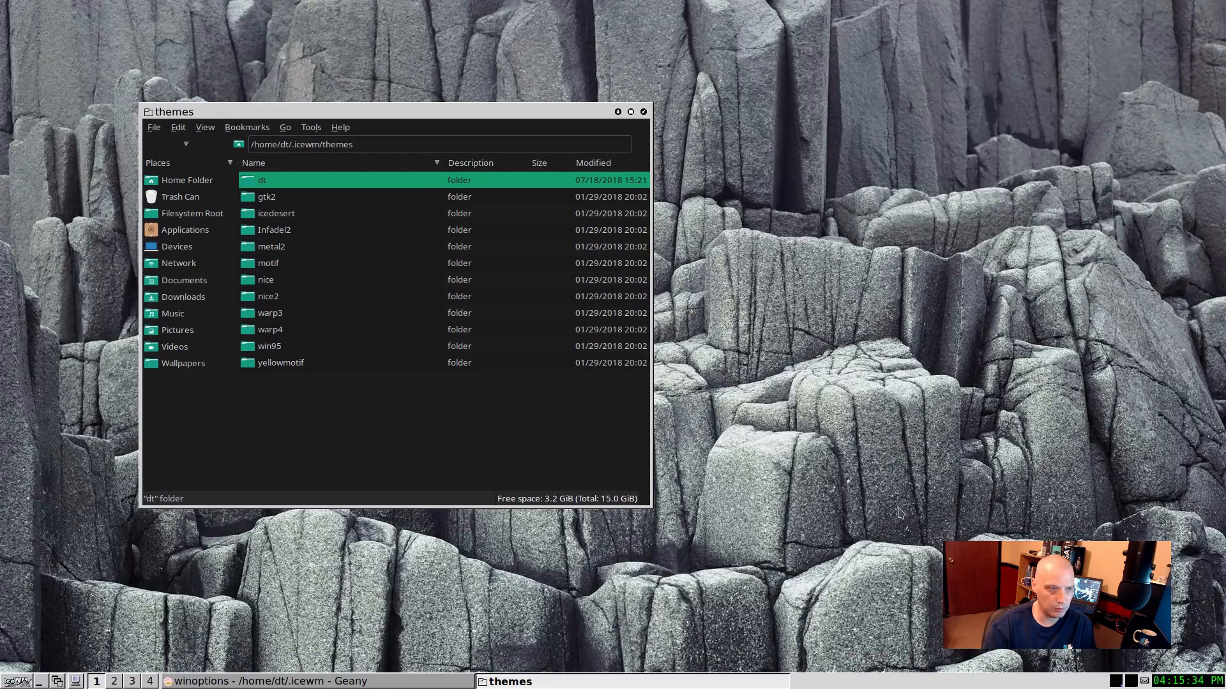
# Step: Move the themes window aside, look through the gtk2 theme folder's files, and return to the themes folder
pyautogui.moveTo(575, 111); pyautogui.dragTo(1004, 95)
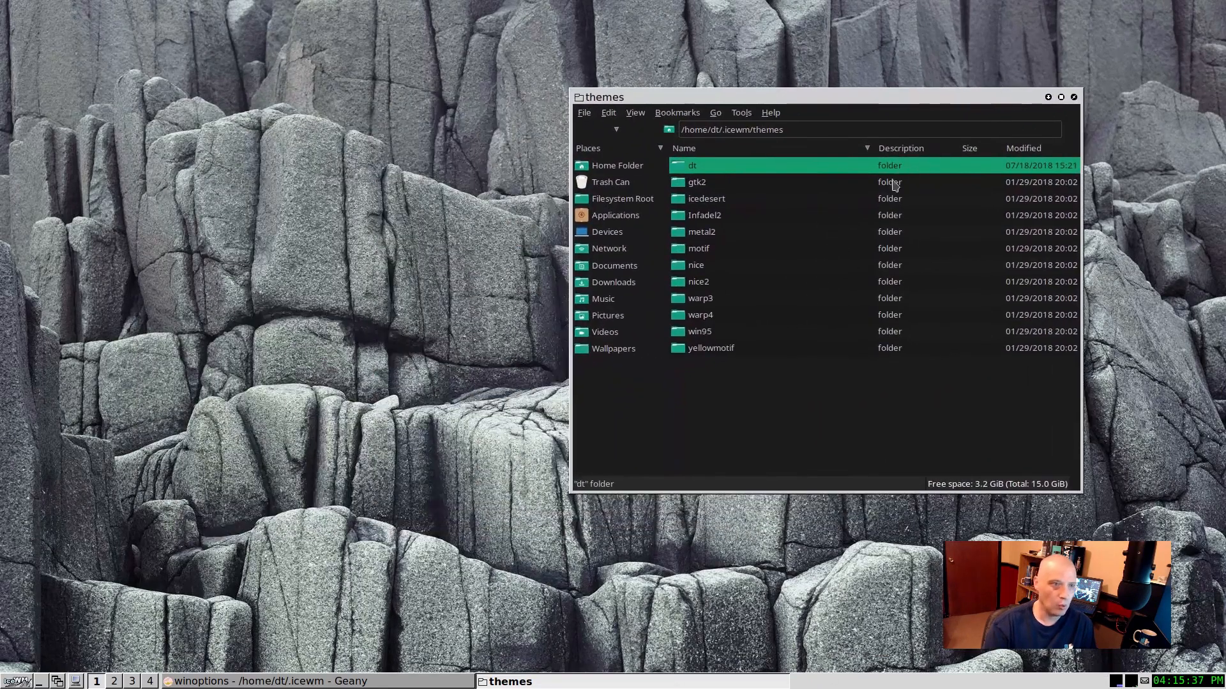
pyautogui.click(738, 188)
pyautogui.doubleClick(738, 188)
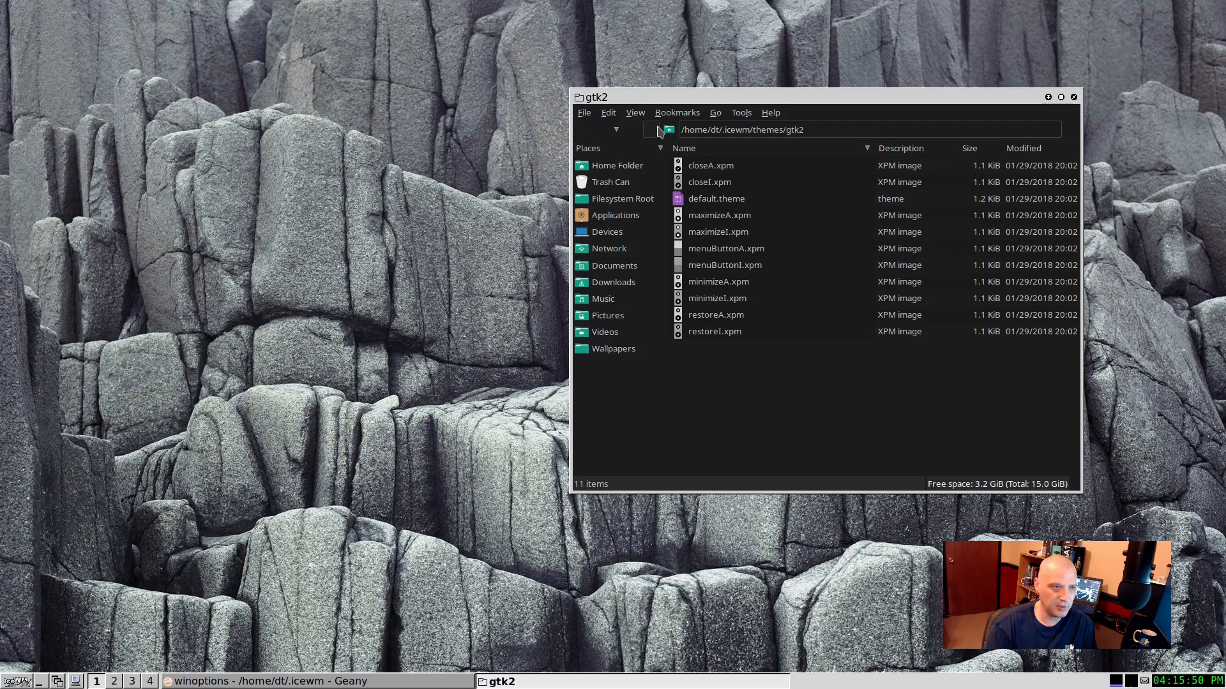
pyautogui.click(606, 131)
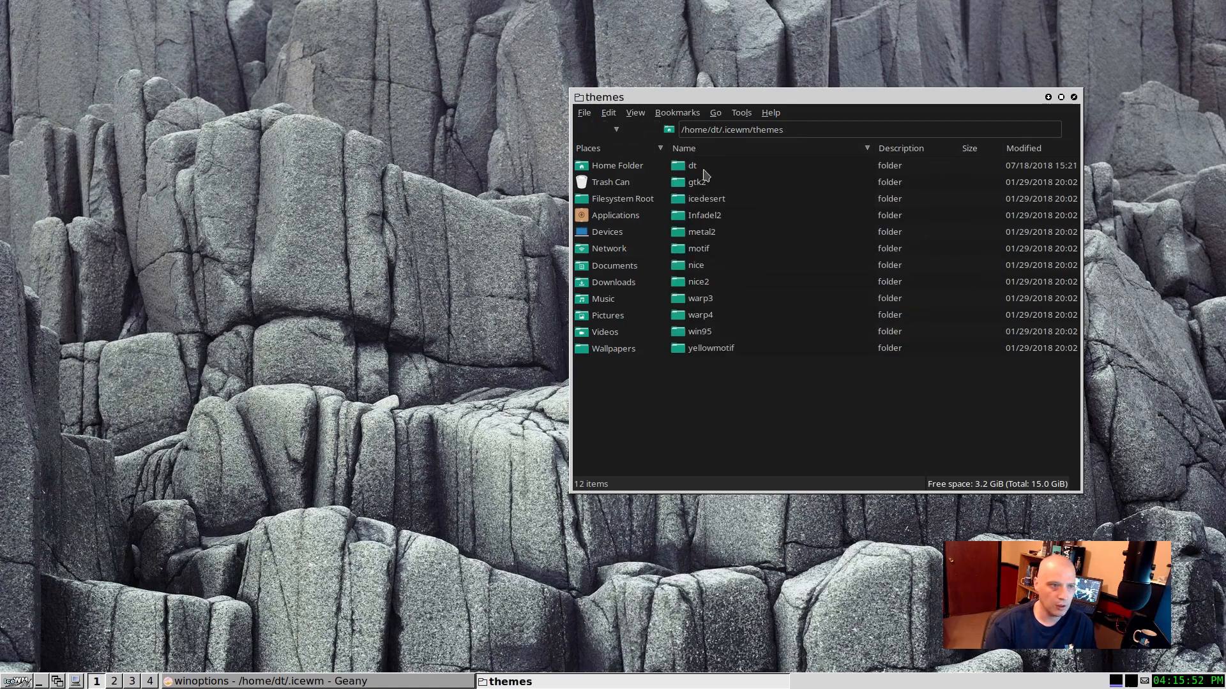
# Step: Open the custom dt theme folder to view its files and reposition its window on the desktop
pyautogui.click(702, 171)
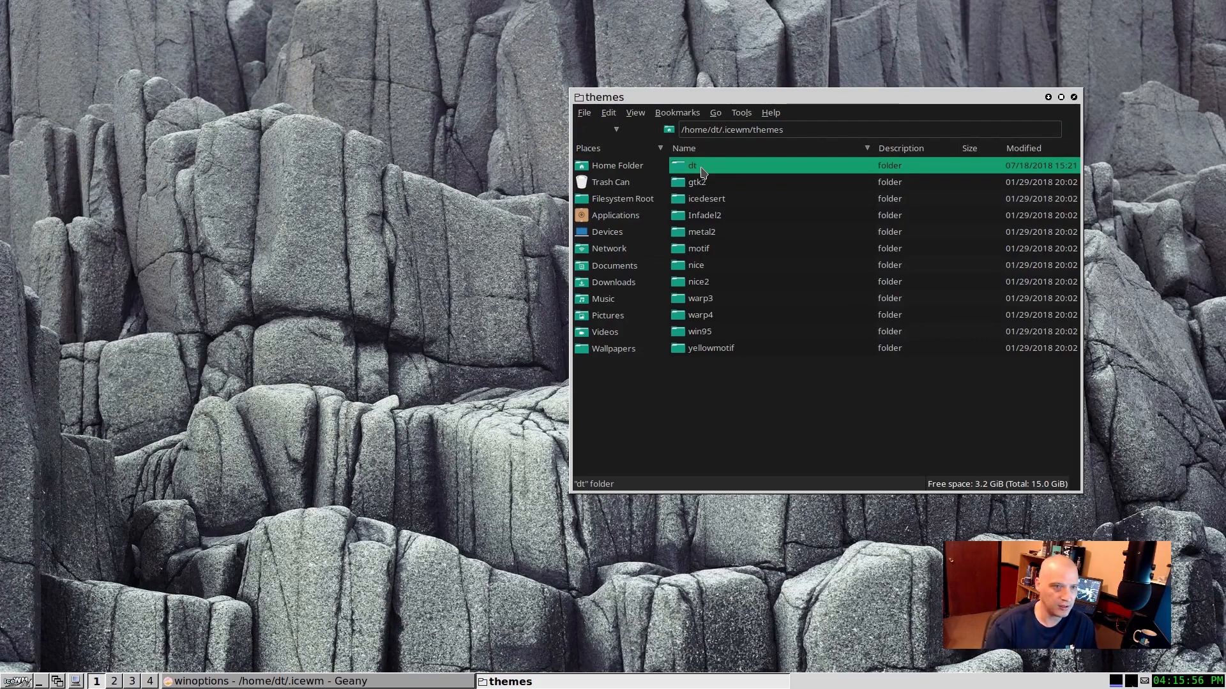
pyautogui.doubleClick(703, 171)
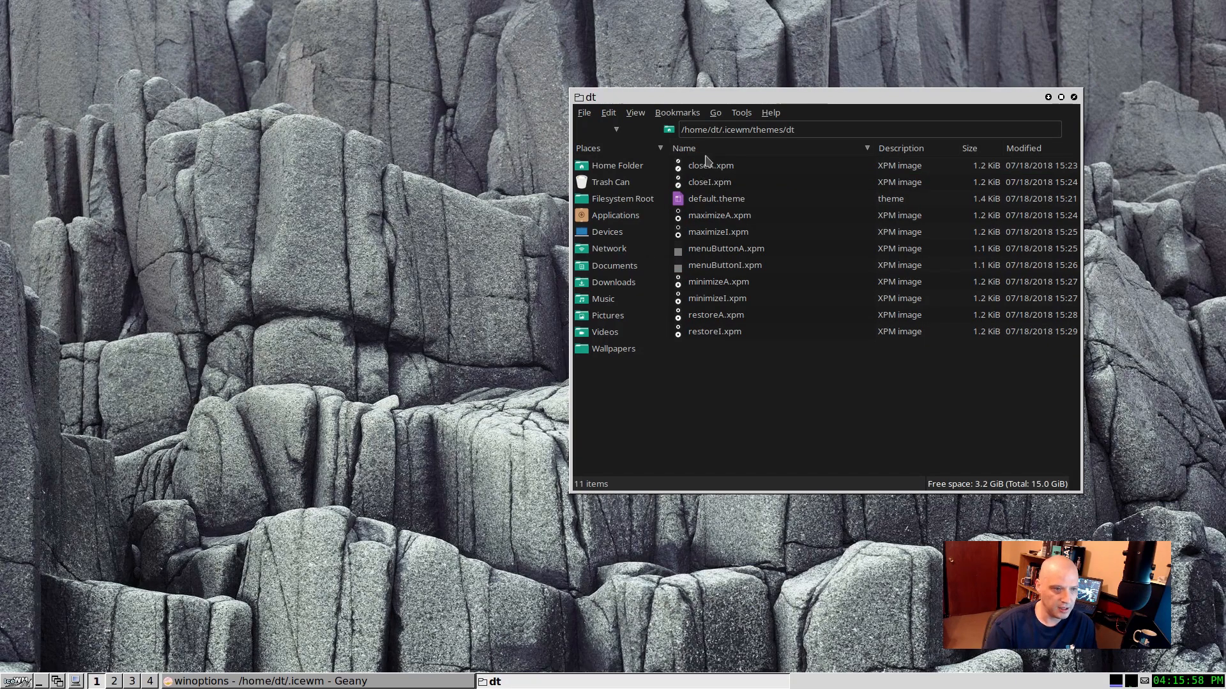
pyautogui.moveTo(720, 104); pyautogui.dragTo(614, 144)
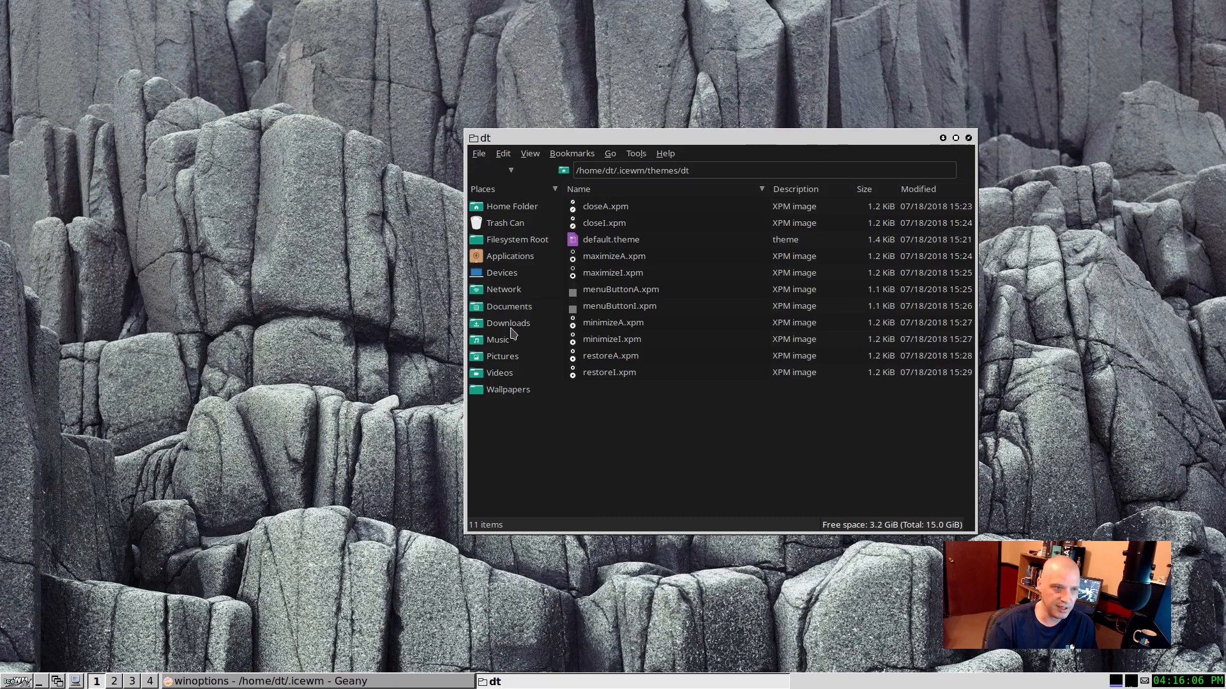
# Step: Switch the IceWM theme to dt and move the dt folder window across the desktop
pyautogui.rightClick(1004, 154)
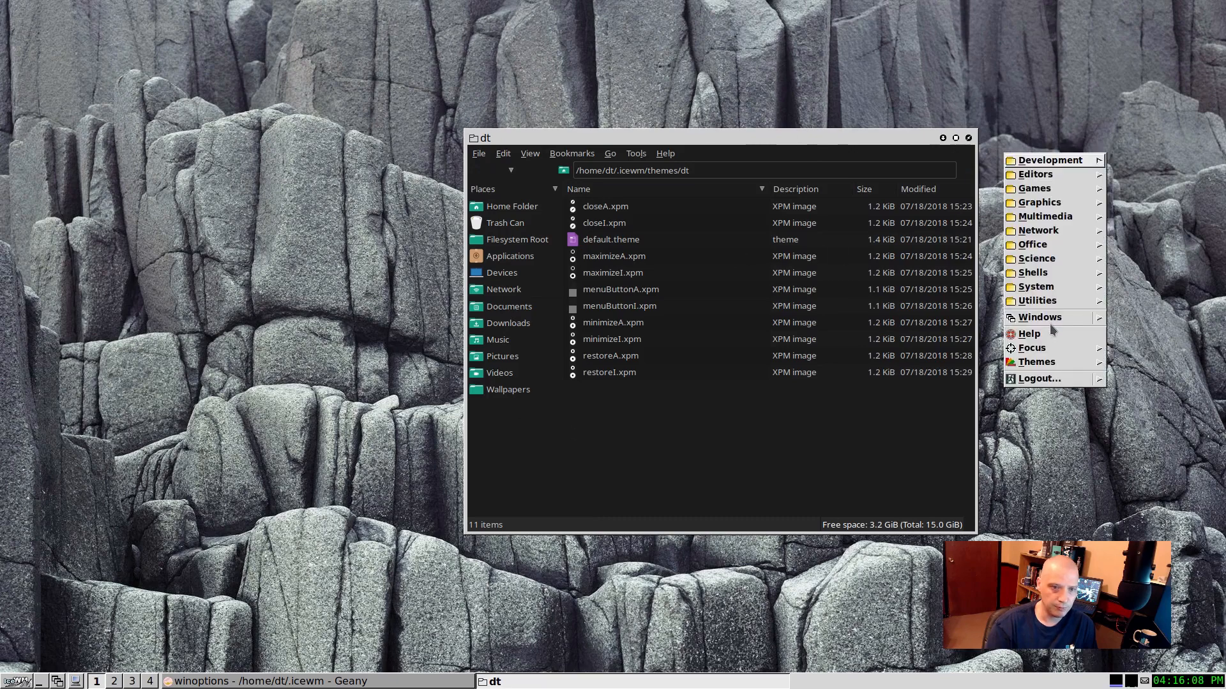
pyautogui.moveTo(1038, 363)
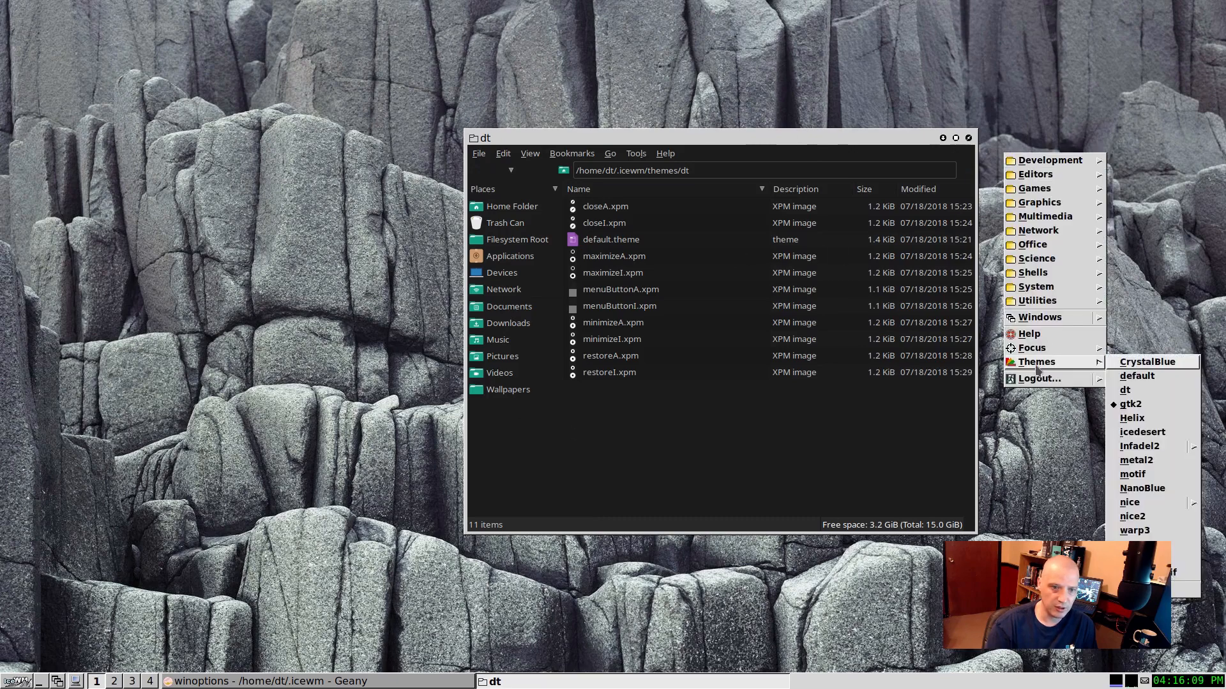
pyautogui.click(1133, 390)
pyautogui.moveTo(841, 135); pyautogui.dragTo(463, 157)
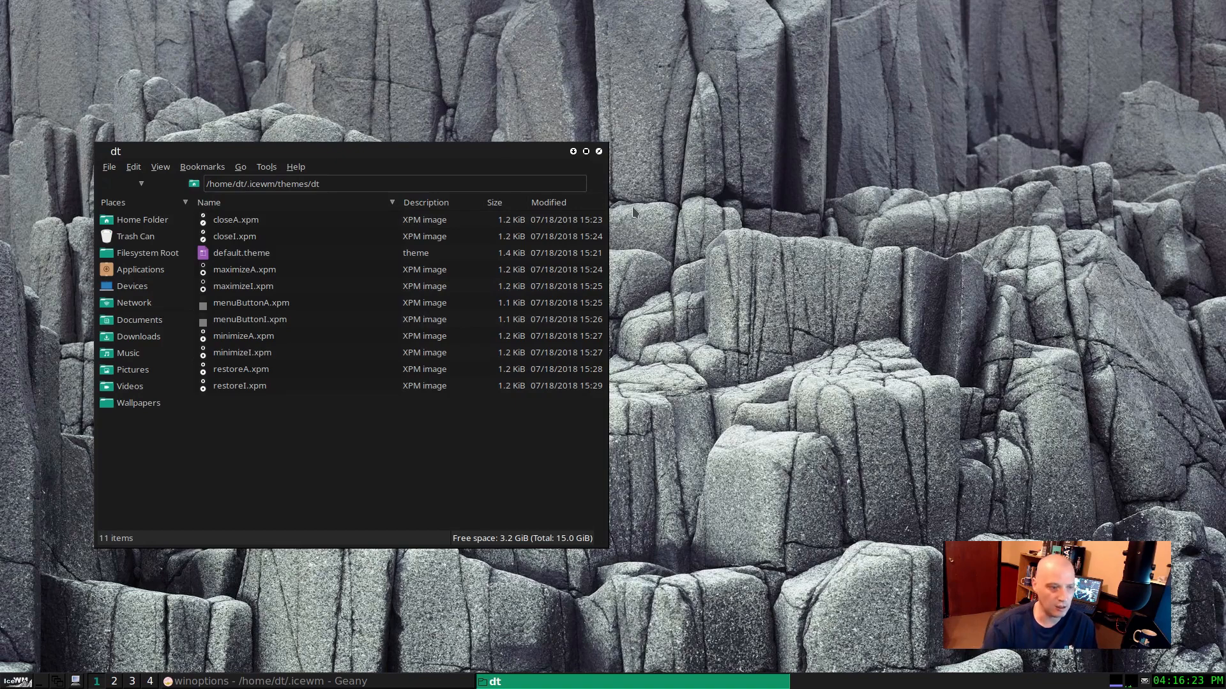
# Step: Bring up the application menu on the desktop to view its dt theme styling, and dismiss it
pyautogui.rightClick(705, 215)
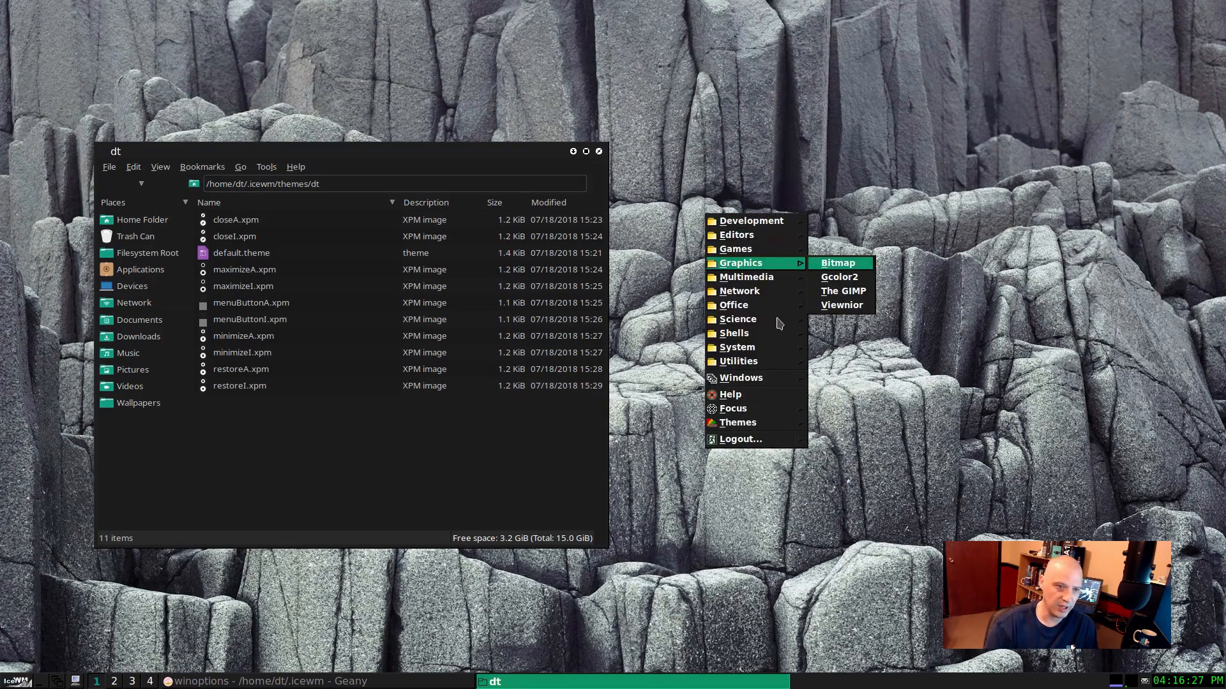
pyautogui.click(925, 478)
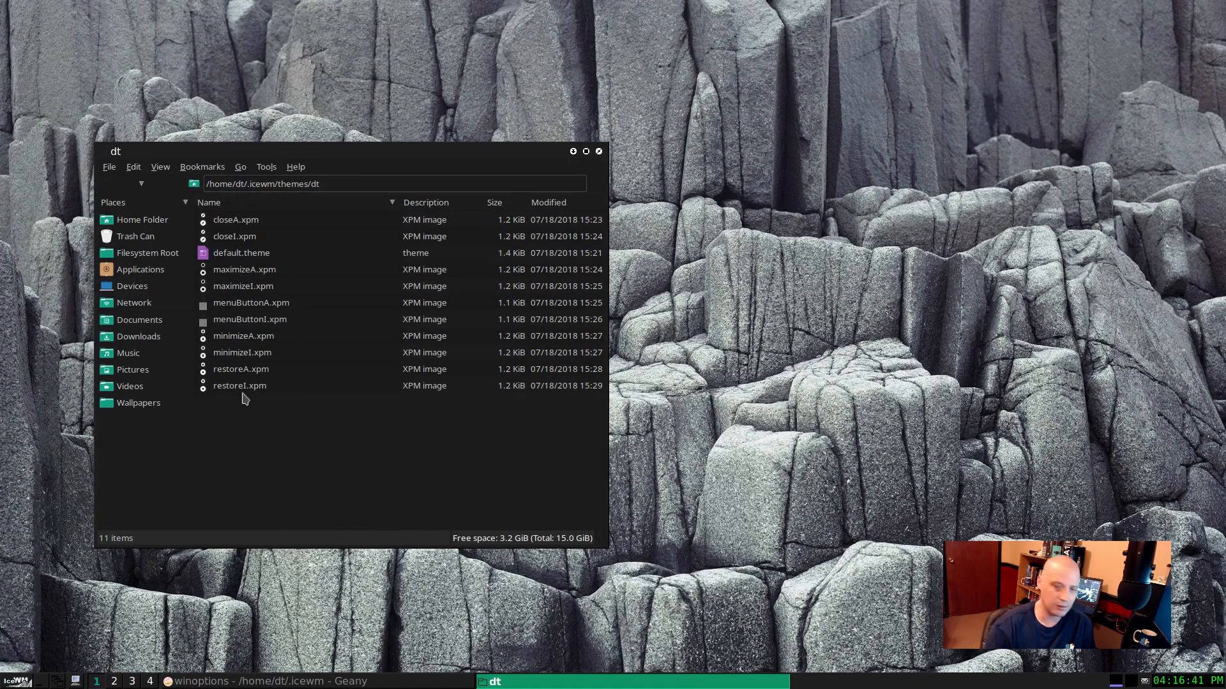
# Step: Open the dt theme's default.theme file in Geany and read through its border, title bar, menu and taskbar color settings
pyautogui.click(244, 370)
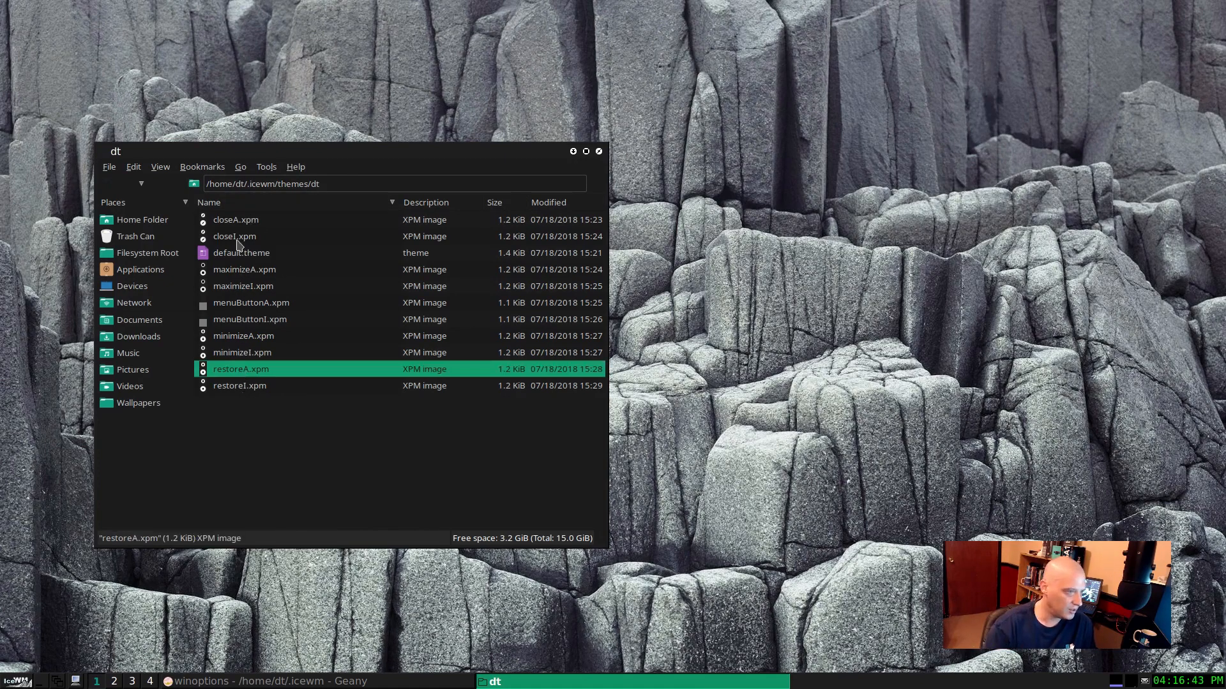
pyautogui.click(225, 258)
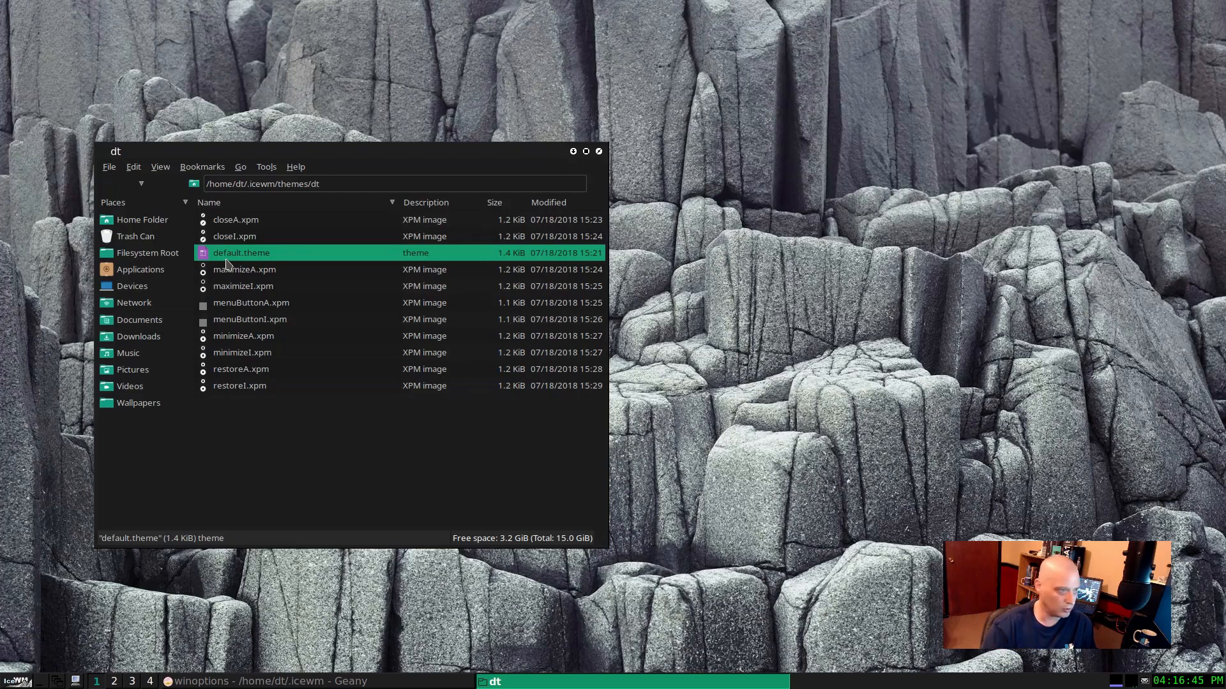
pyautogui.rightClick(236, 254)
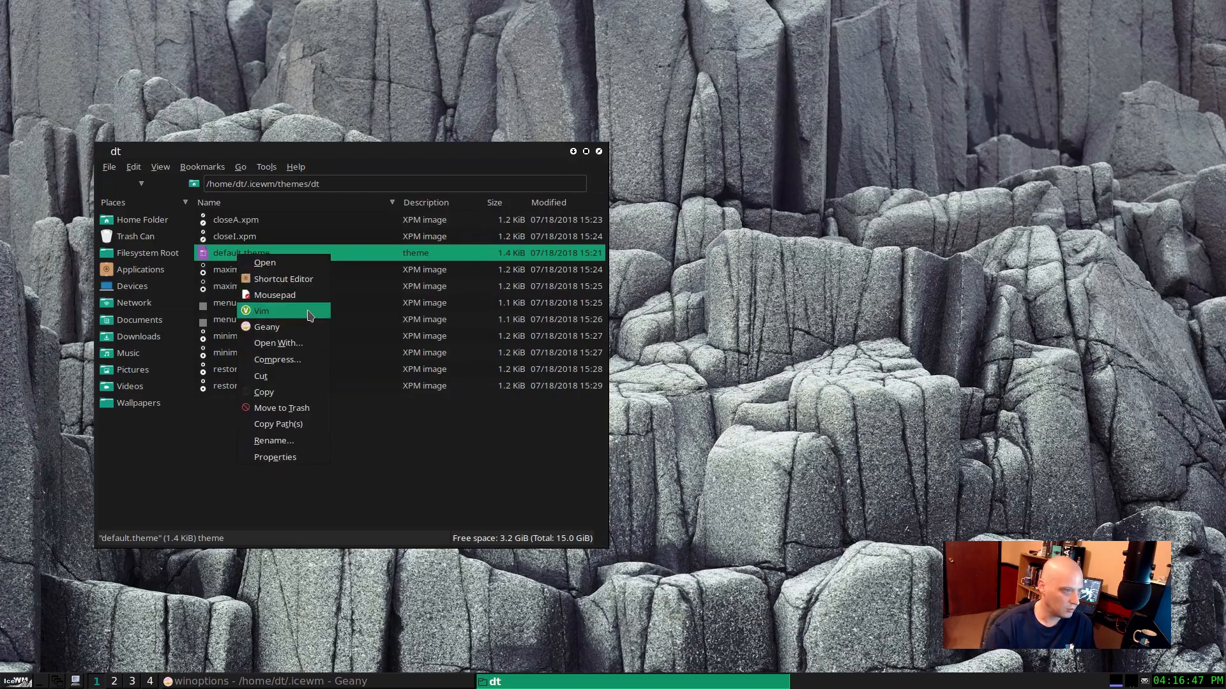
pyautogui.click(228, 260)
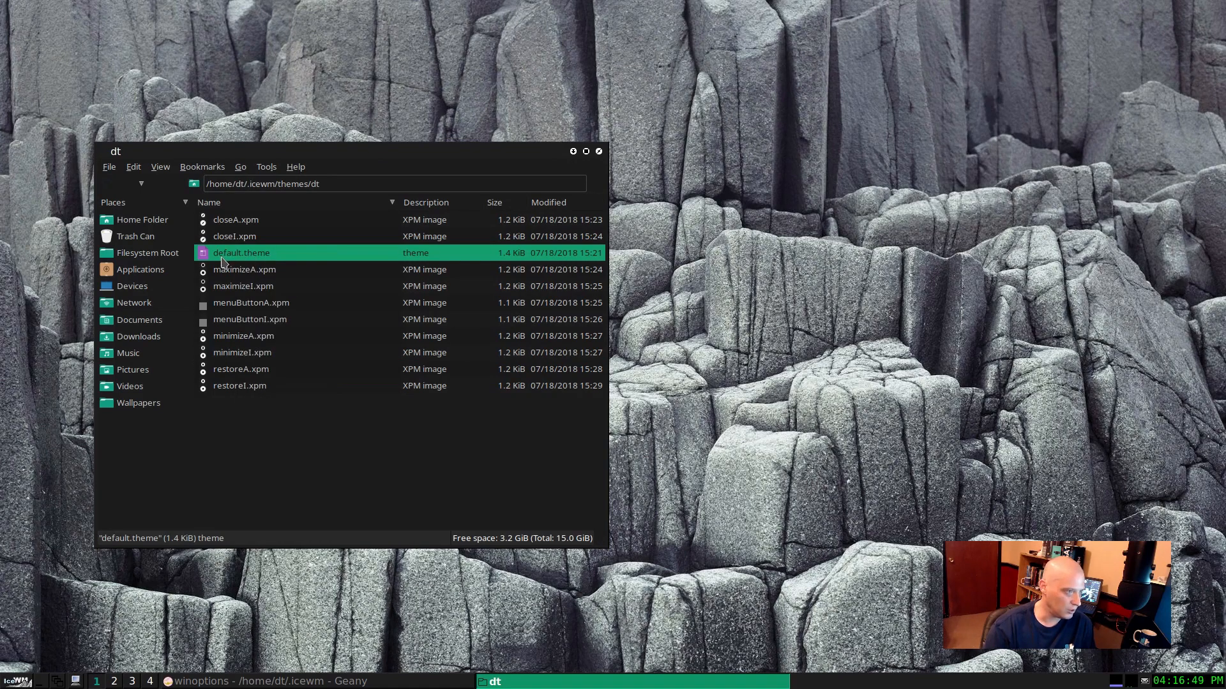
pyautogui.rightClick(227, 254)
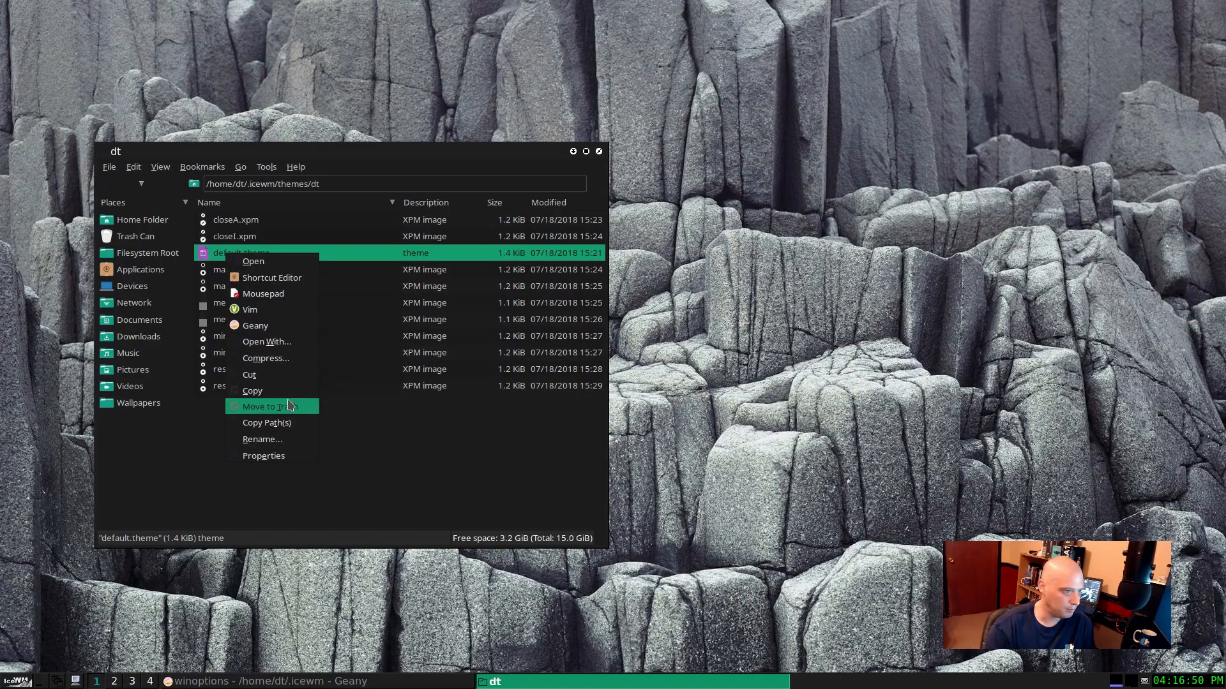
pyautogui.click(274, 328)
pyautogui.scroll(2, 575, 288)
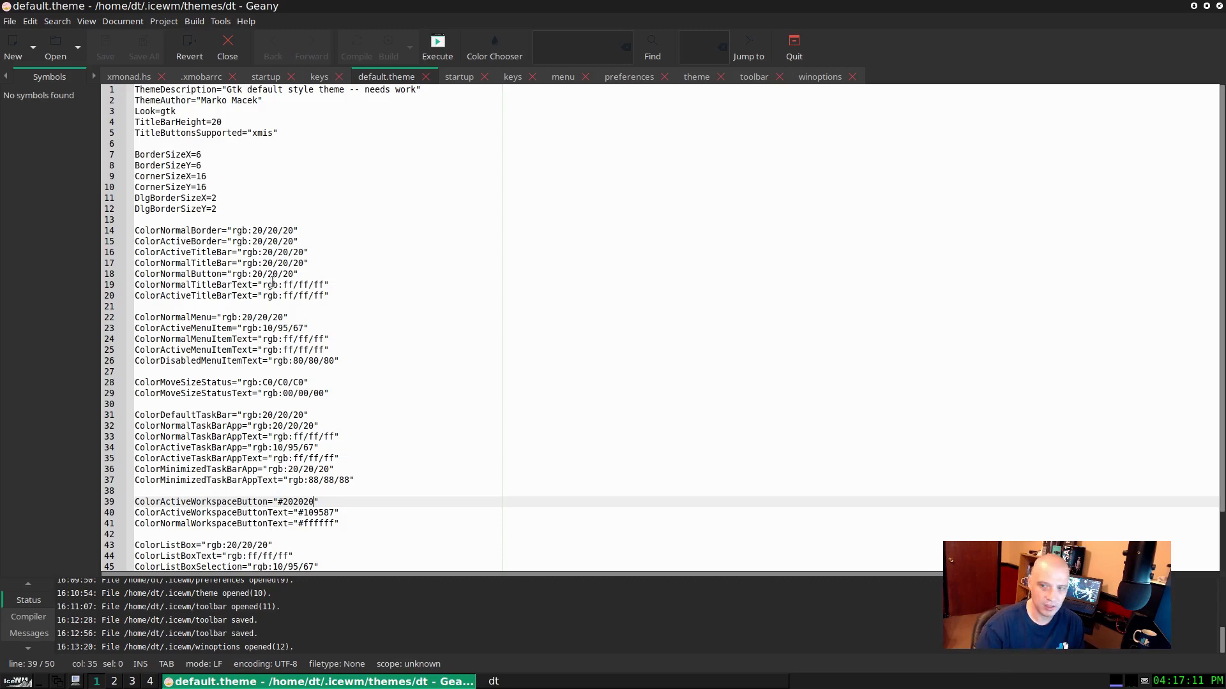
pyautogui.scroll(-2, 318, 279)
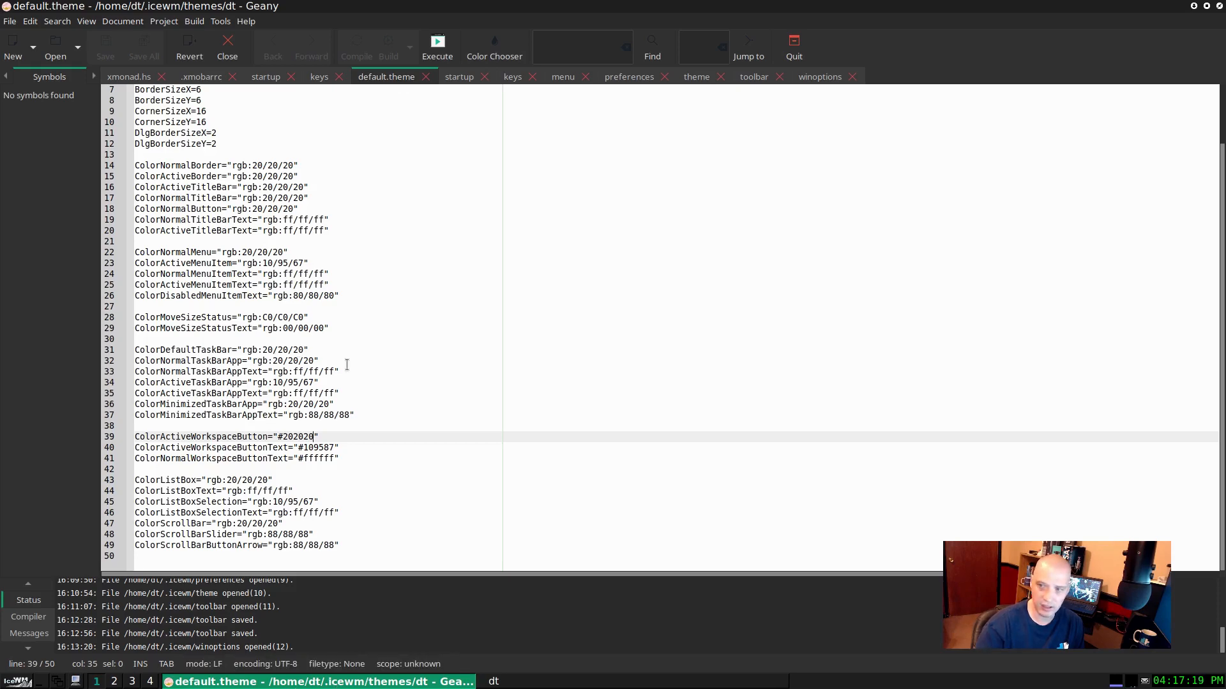
pyautogui.scroll(2, 272, 236)
pyautogui.scroll(-2, 281, 287)
pyautogui.scroll(2, 284, 344)
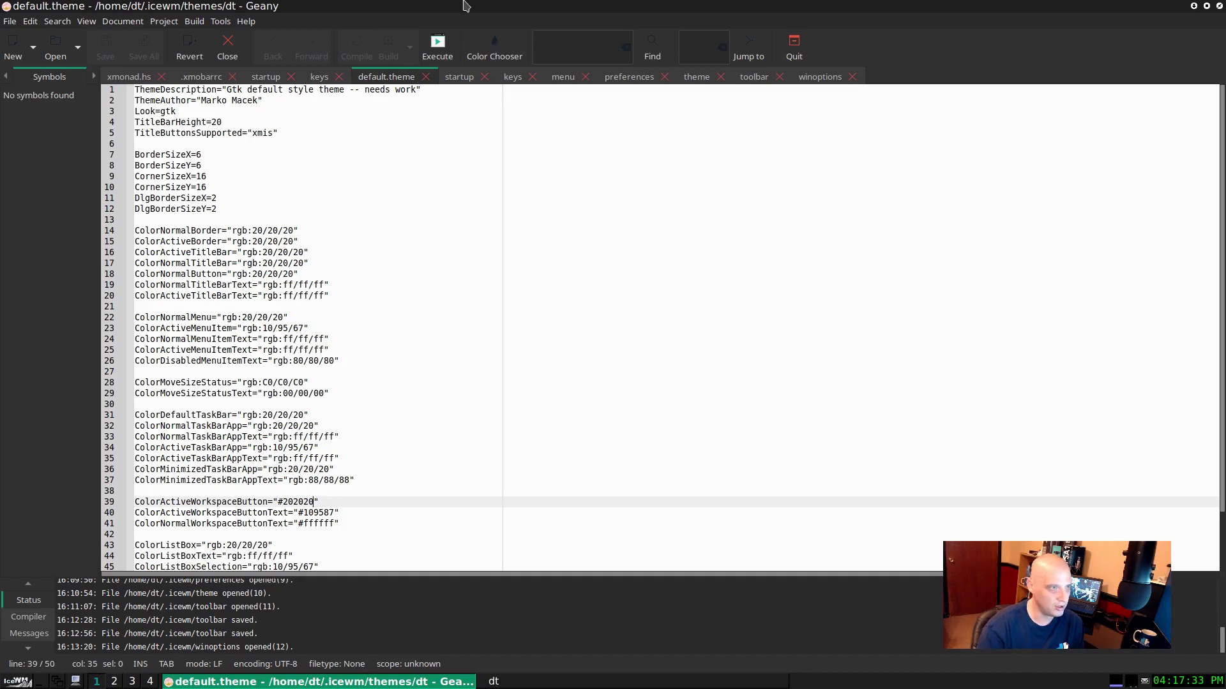
# Step: View the hex code of the current color in Geany's Color Chooser and cancel the dialog
pyautogui.click(495, 50)
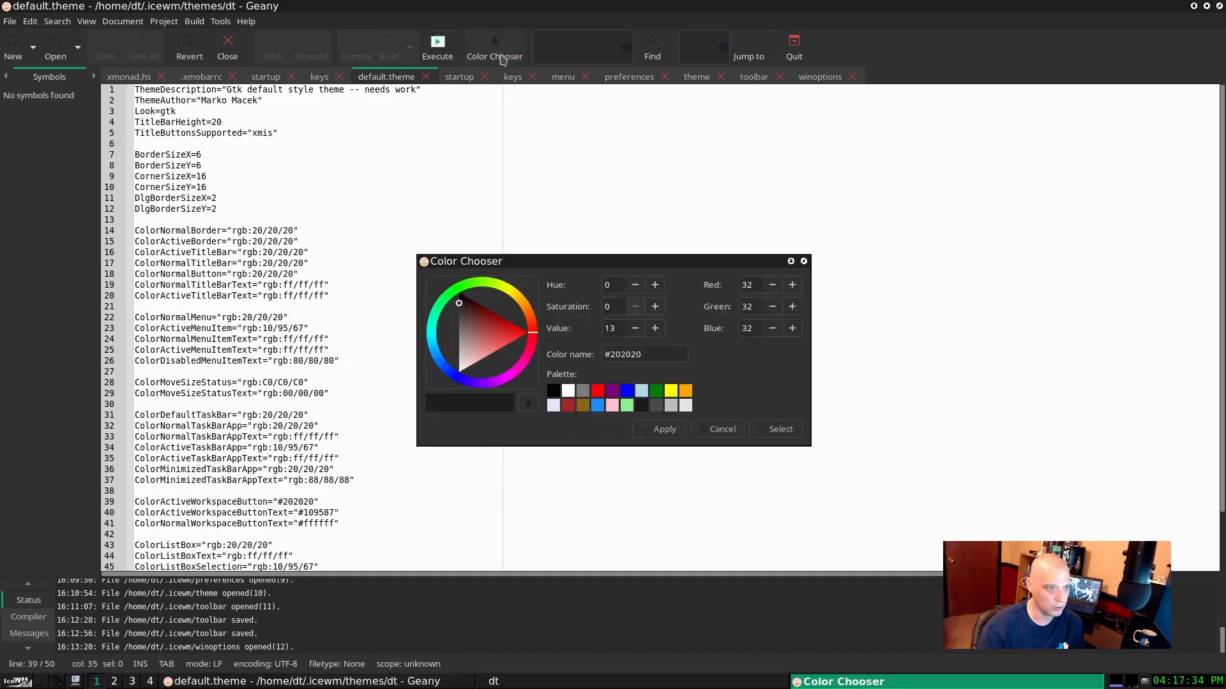
pyautogui.doubleClick(622, 355)
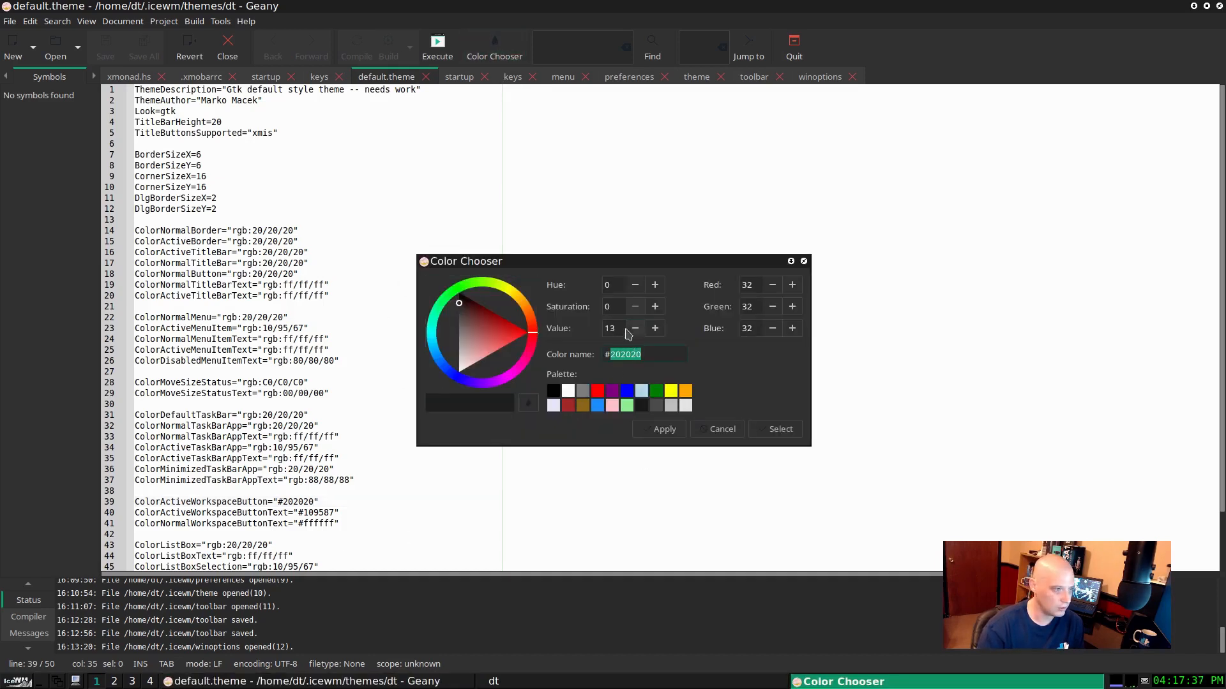
pyautogui.click(729, 429)
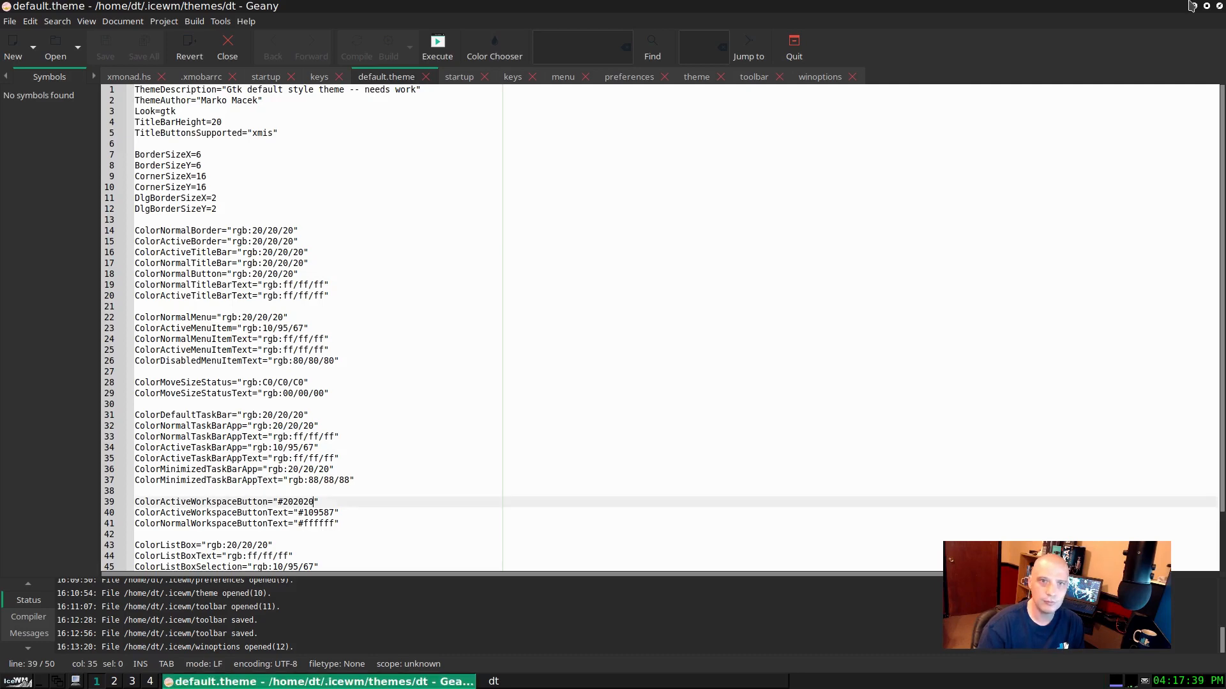
# Step: Close the Geany window and the dt theme folder window
pyautogui.click(1220, 6)
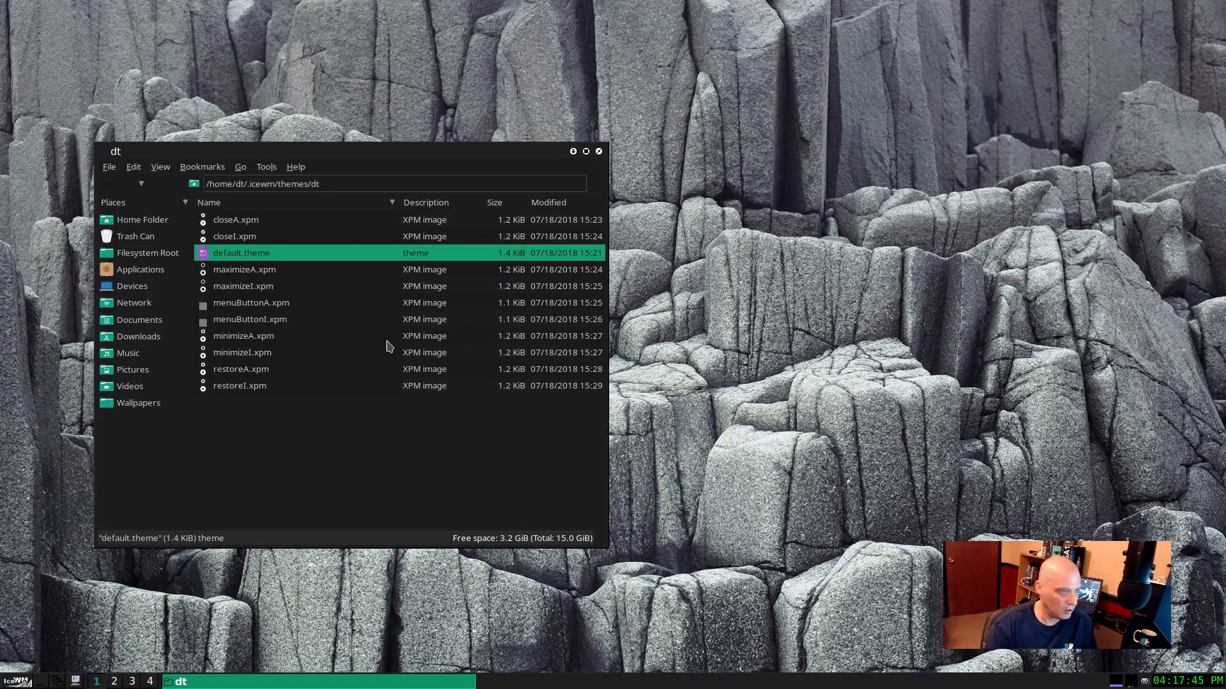
pyautogui.click(598, 152)
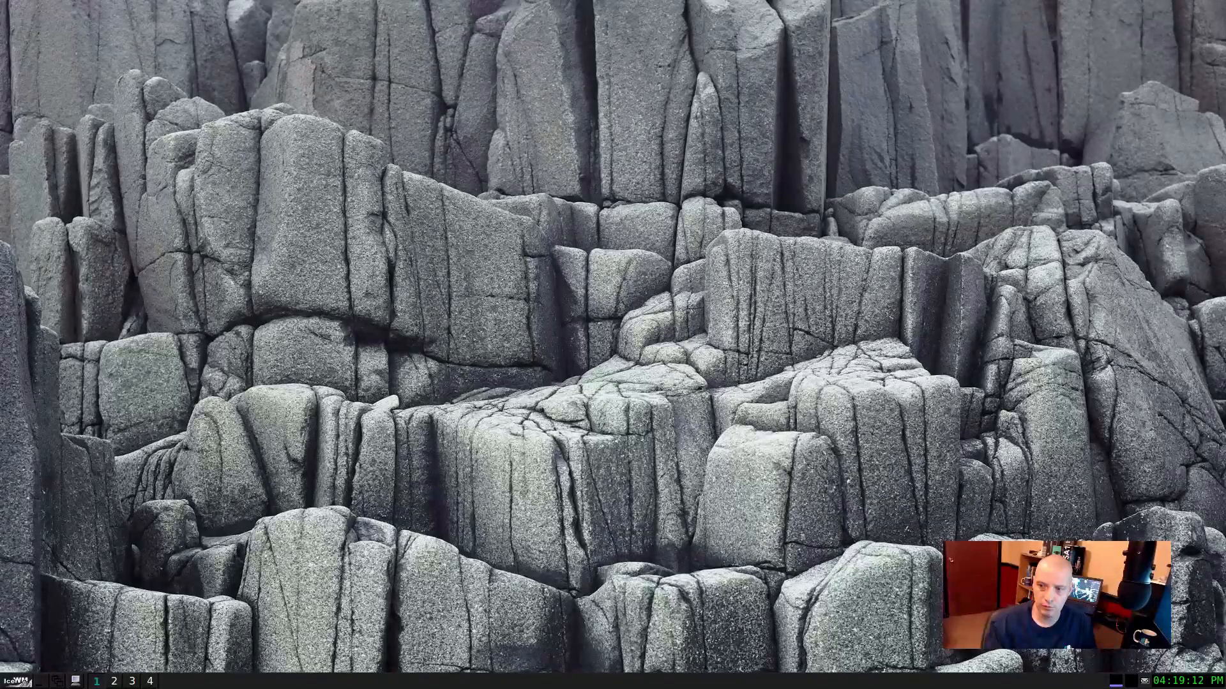
# Step: Log out of the IceWM session, confirm the logout, and log back in with the account password
pyautogui.rightClick(230, 379)
pyautogui.click(260, 604)
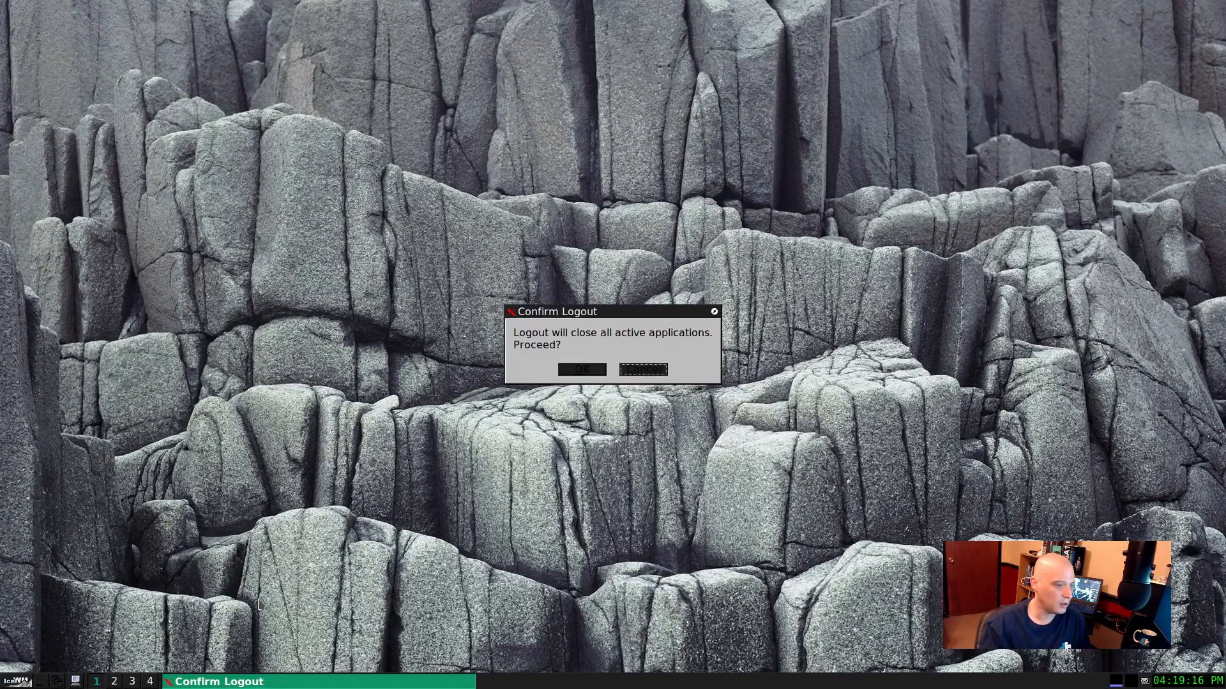
pyautogui.click(588, 369)
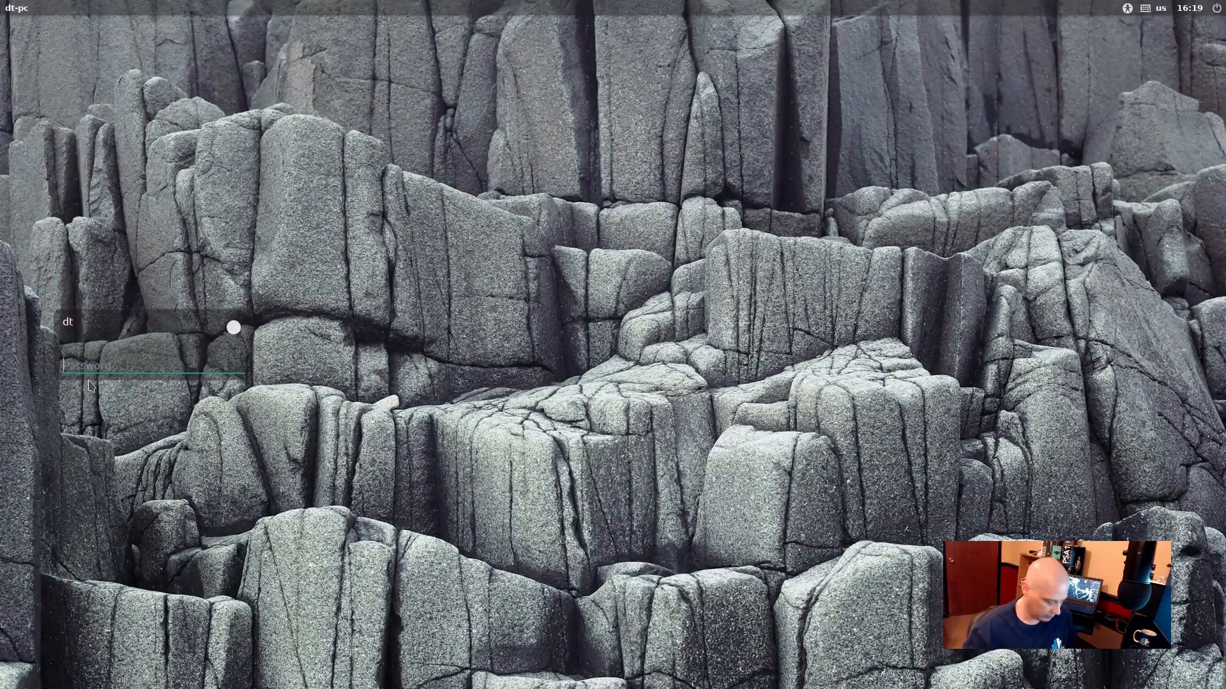
pyautogui.write('*')
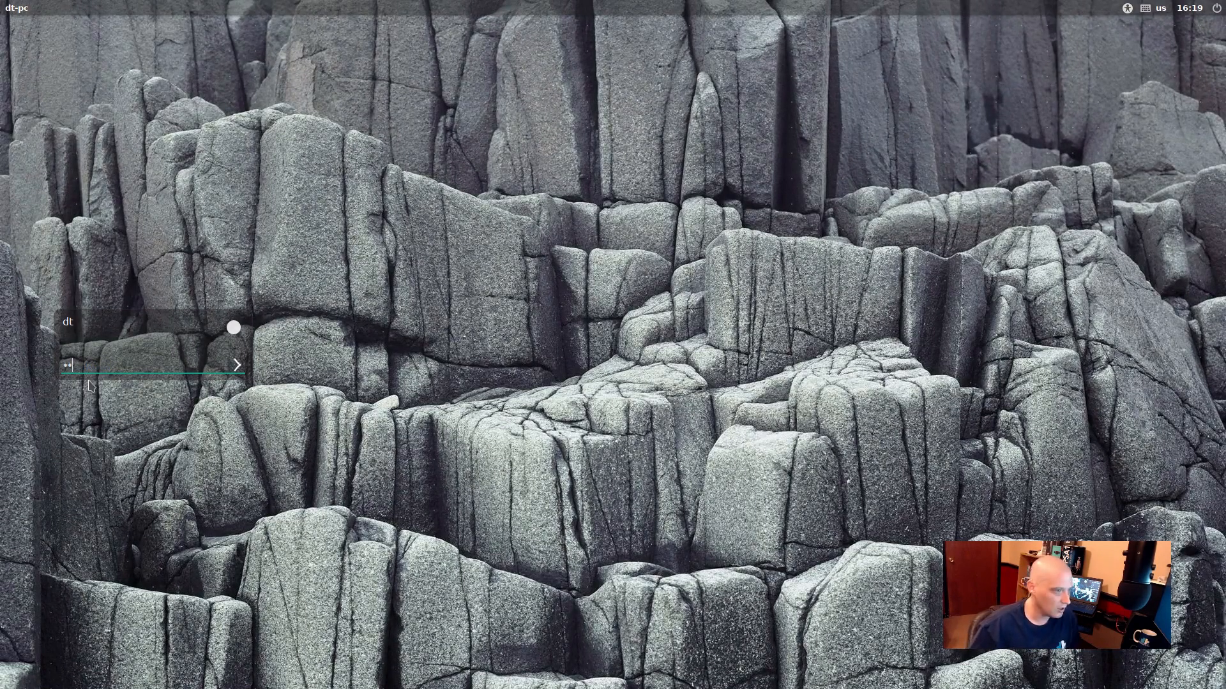
pyautogui.press('Return')
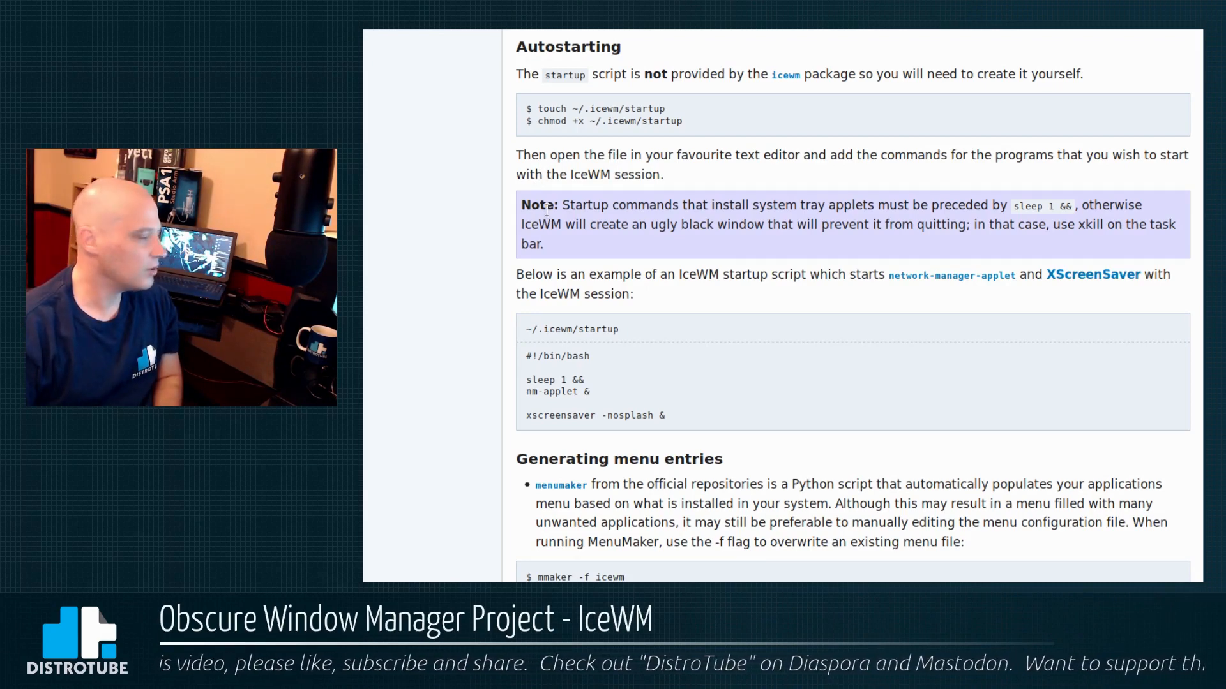
# Step: Highlight the chmod +x ~/.icewm/startup command and the sleep 1 && and nm-applet & lines in the wiki's Autostarting section
pyautogui.moveTo(536, 175); pyautogui.dragTo(689, 175)
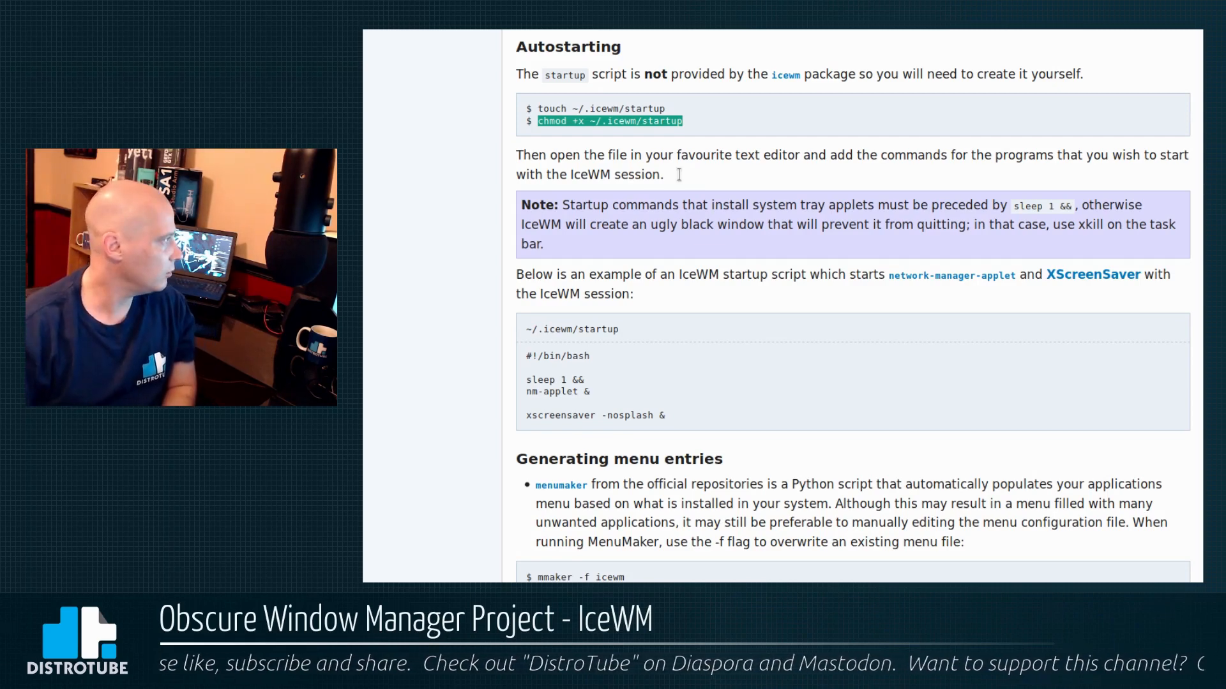
pyautogui.click(689, 179)
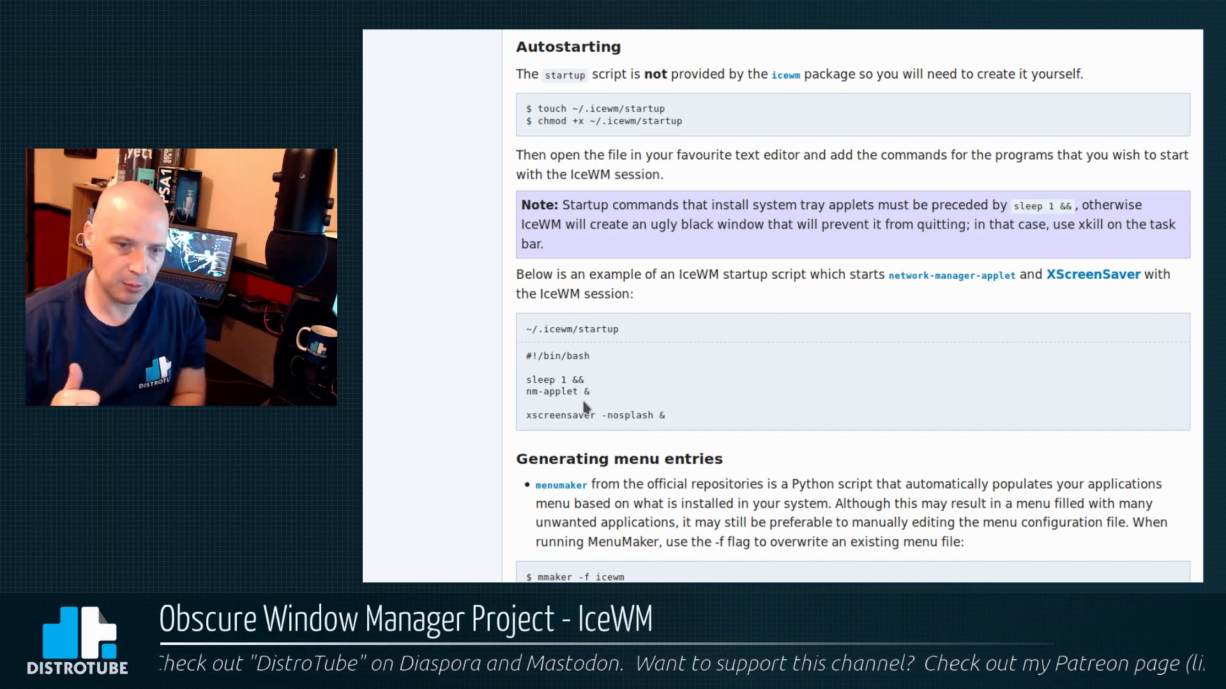
pyautogui.moveTo(588, 440); pyautogui.dragTo(522, 438)
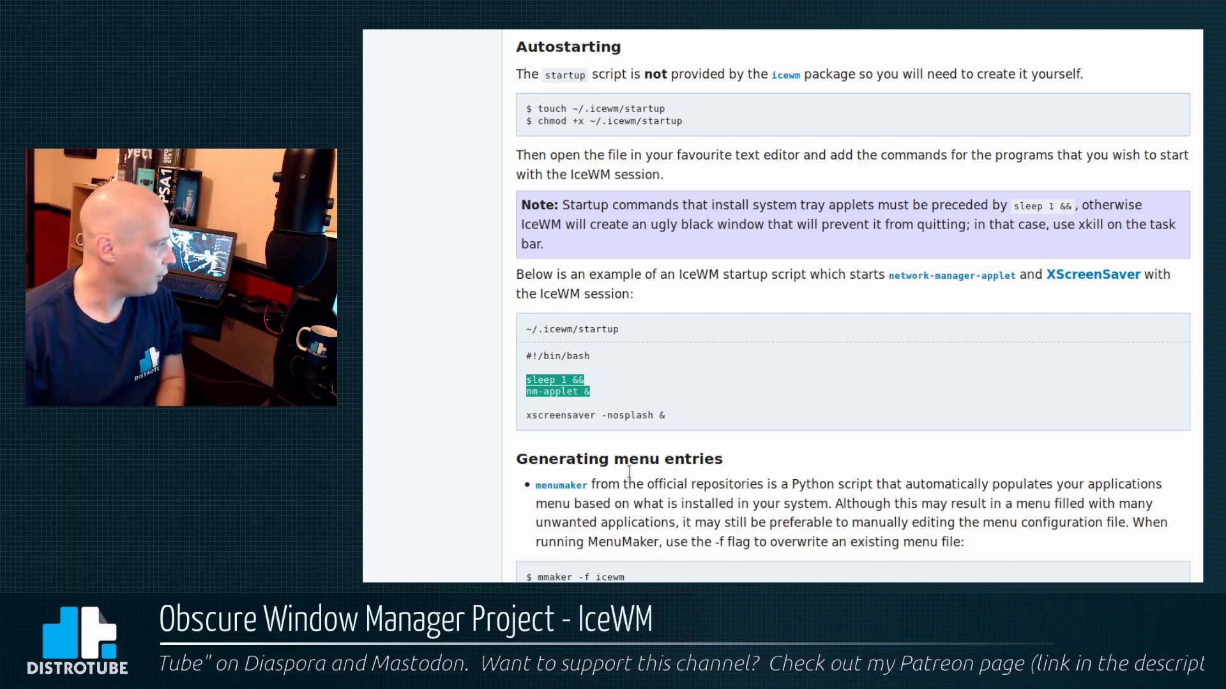
pyautogui.click(663, 457)
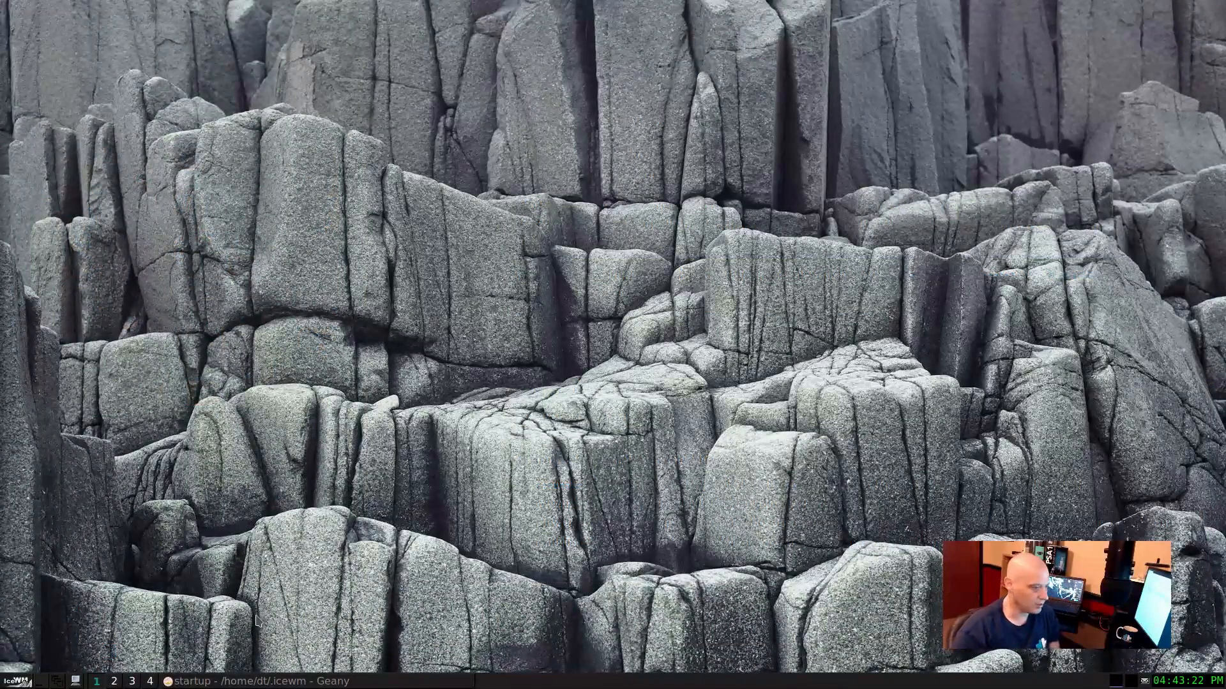
# Step: Restore Geany to view the .icewm startup script, and minimize it again
pyautogui.click(255, 681)
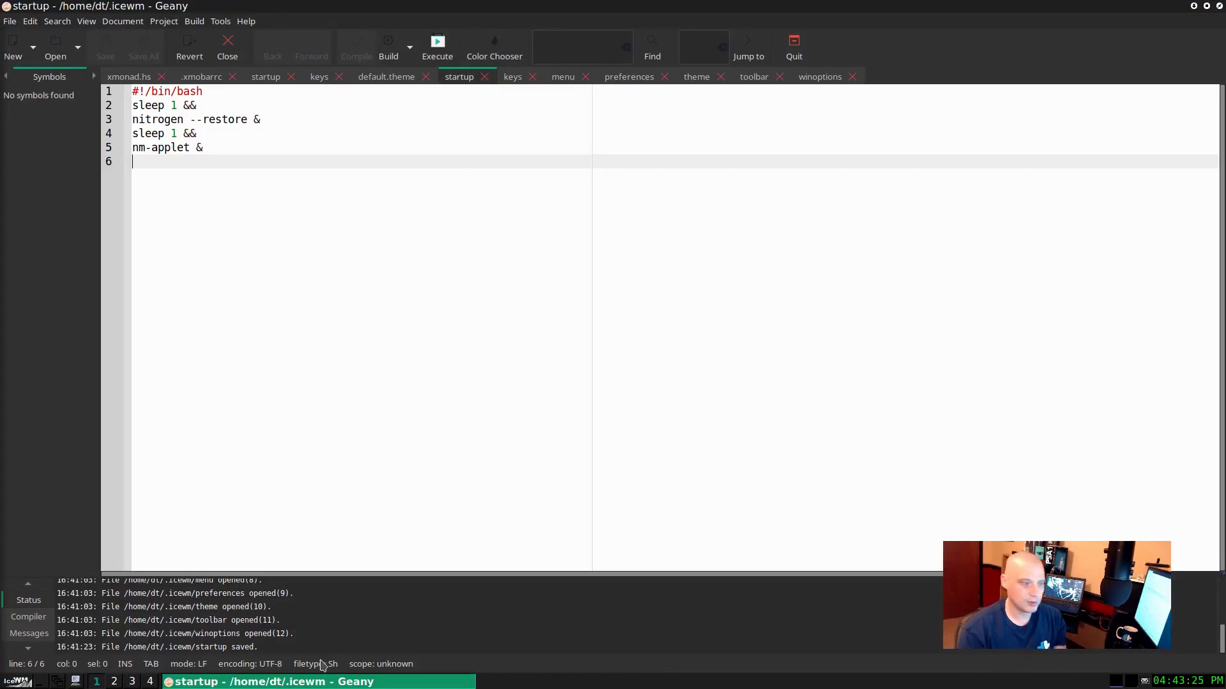
pyautogui.click(318, 682)
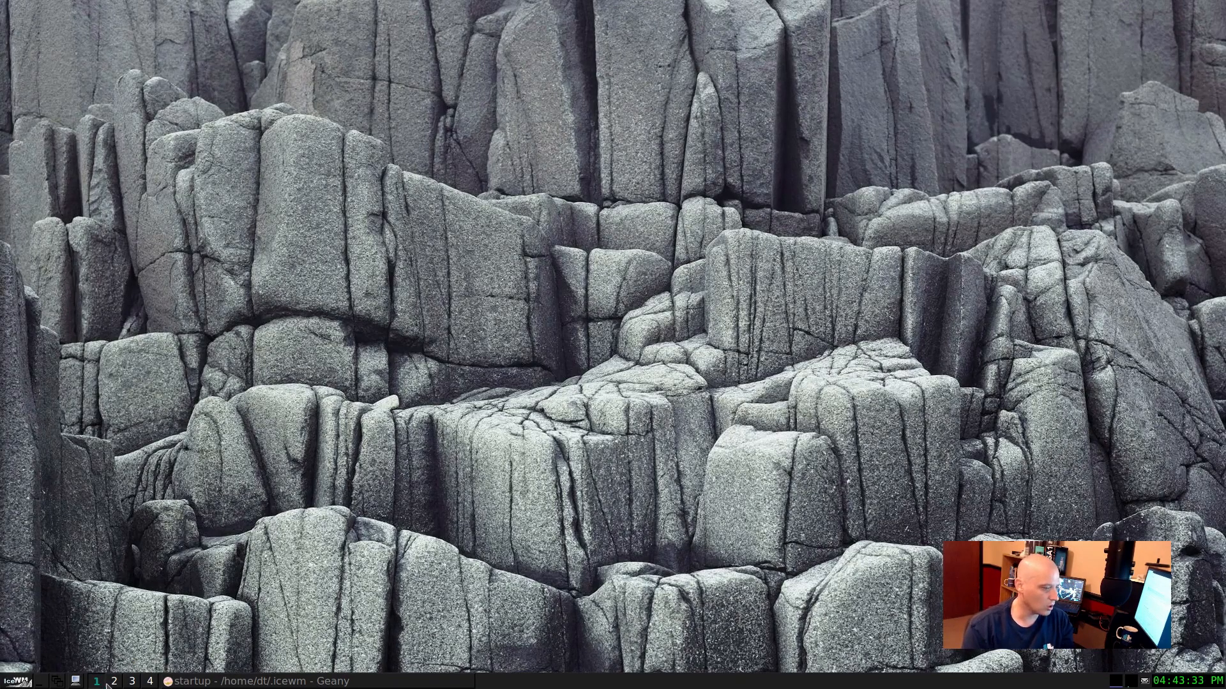
# Step: Glance at the IceWM menu, open a terminal on workspace 1, and move its window away from the screen corner
pyautogui.click(14, 682)
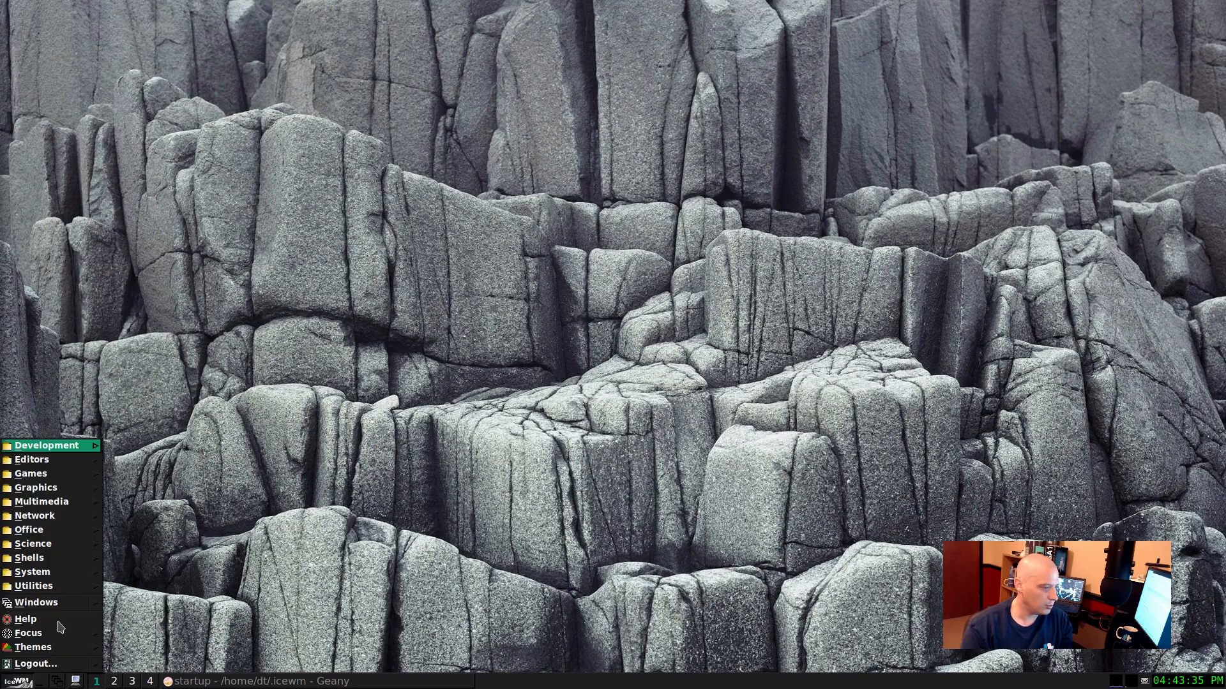
pyautogui.click(131, 646)
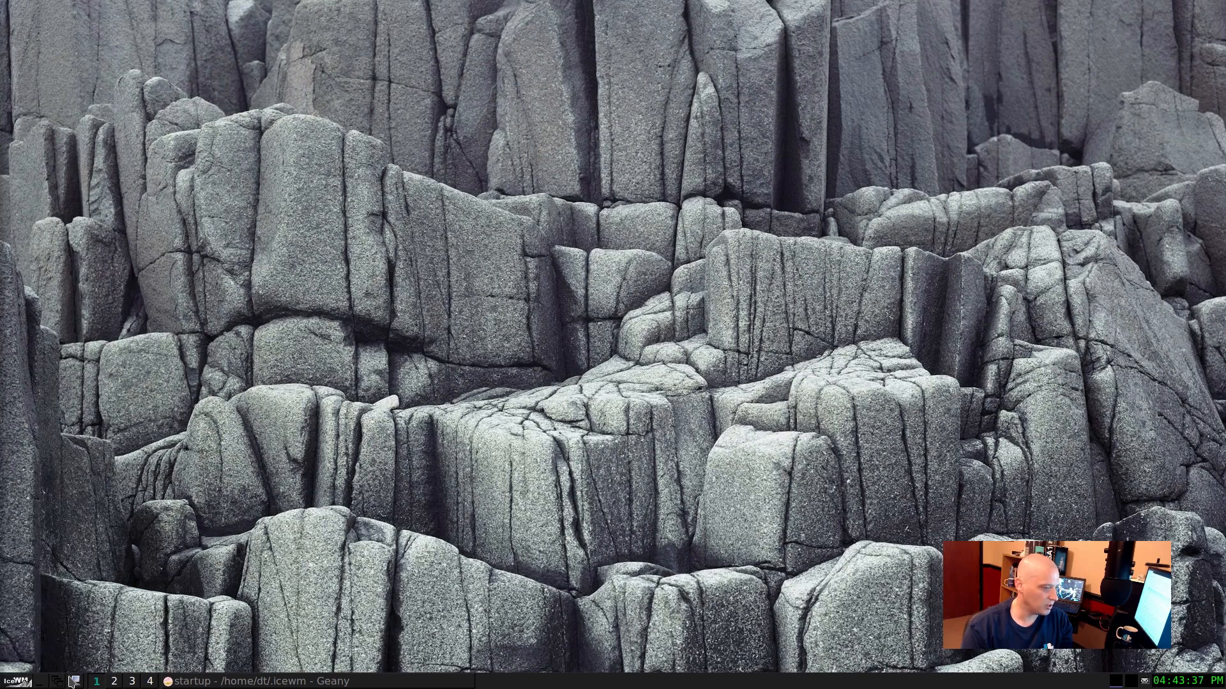
pyautogui.click(75, 682)
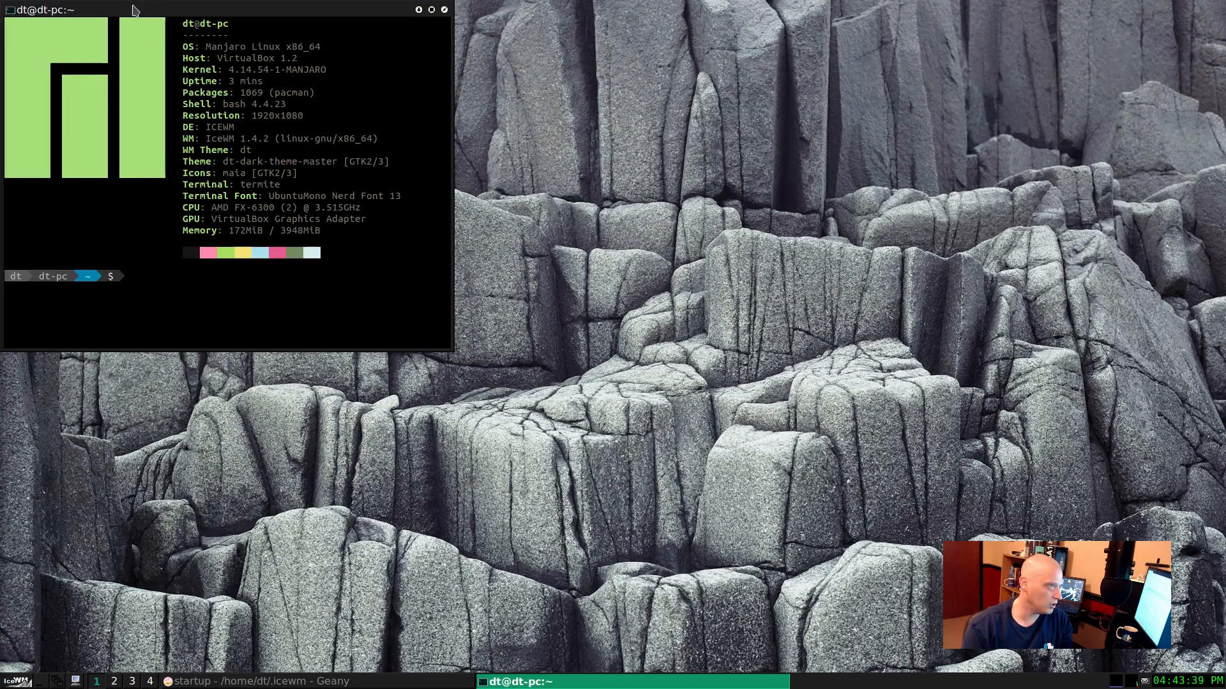
pyautogui.moveTo(144, 5); pyautogui.dragTo(244, 165)
# Step: Open the home folder in the file manager on workspace 2, and switch to workspace 1 and back
pyautogui.click(114, 682)
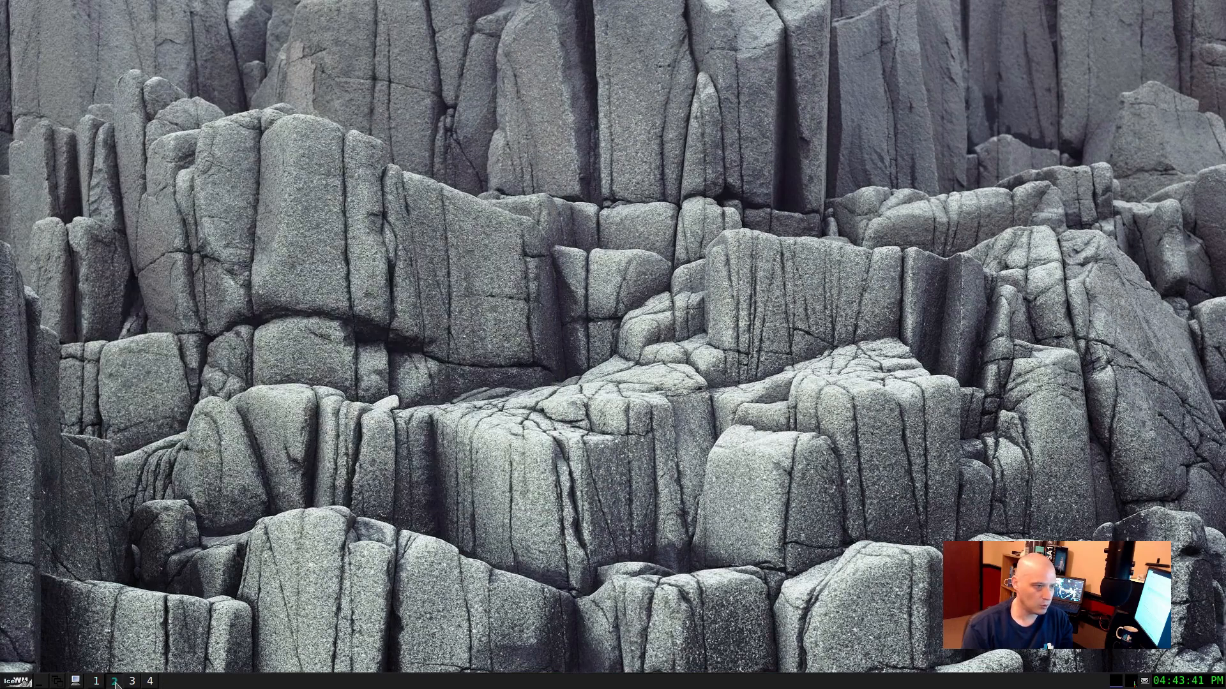
pyautogui.click(16, 682)
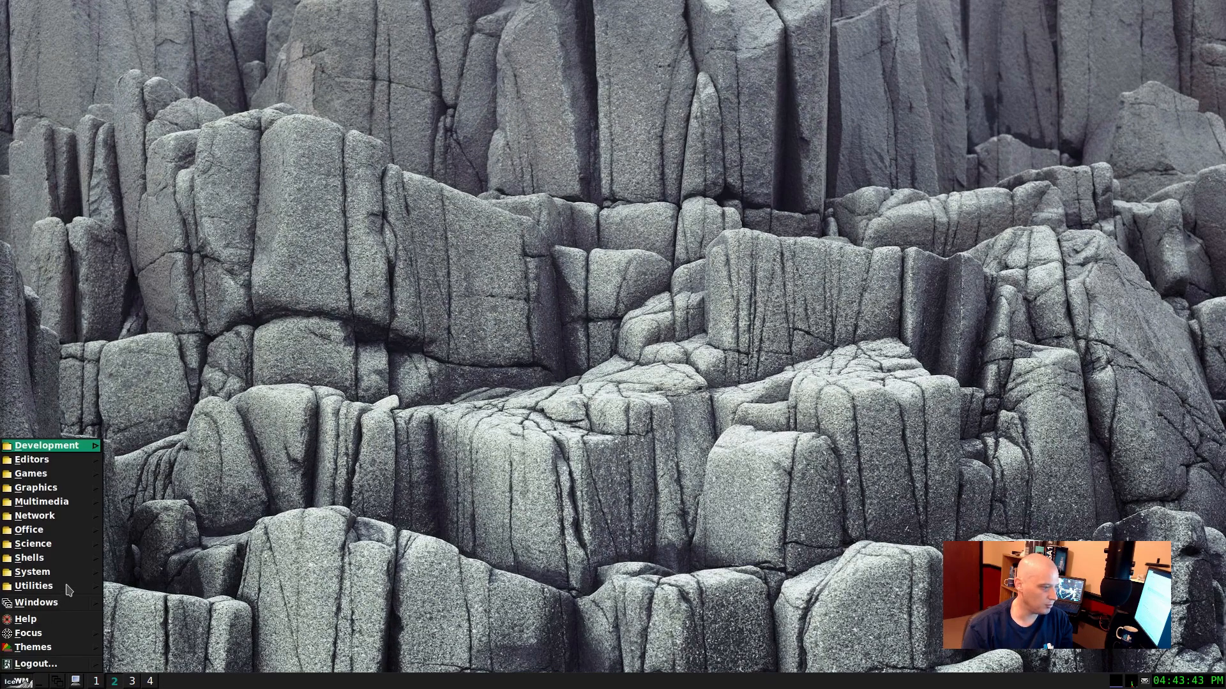
pyautogui.moveTo(70, 586)
pyautogui.click(154, 625)
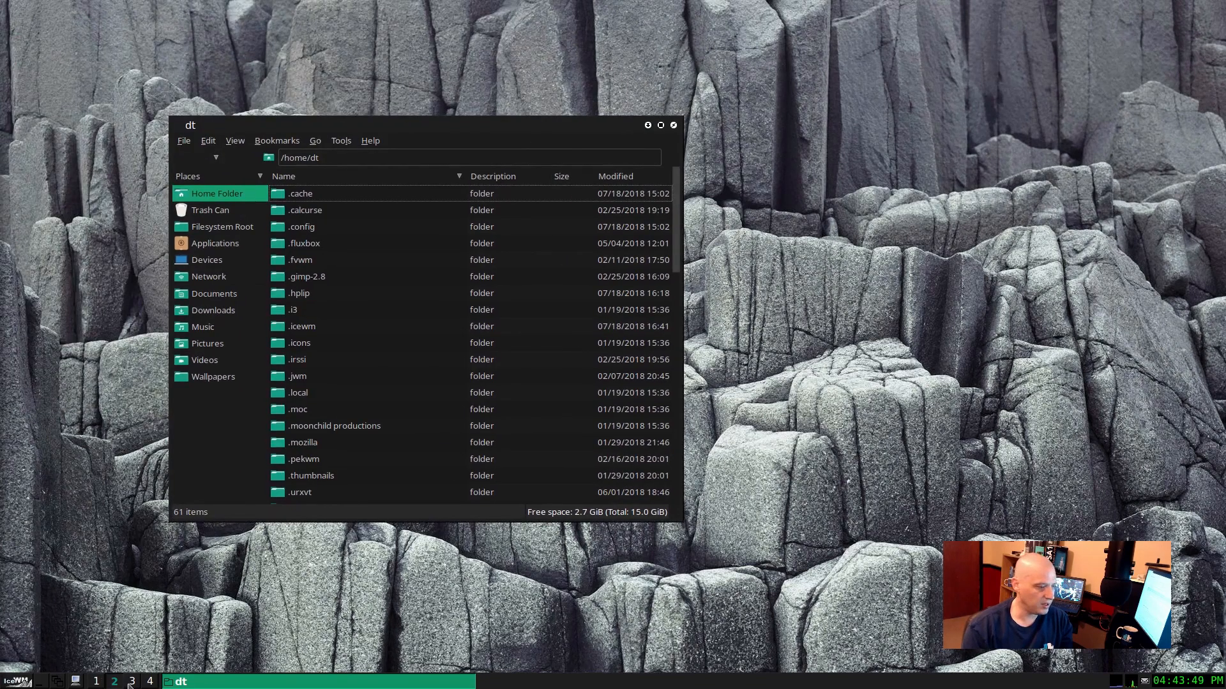
pyautogui.click(97, 681)
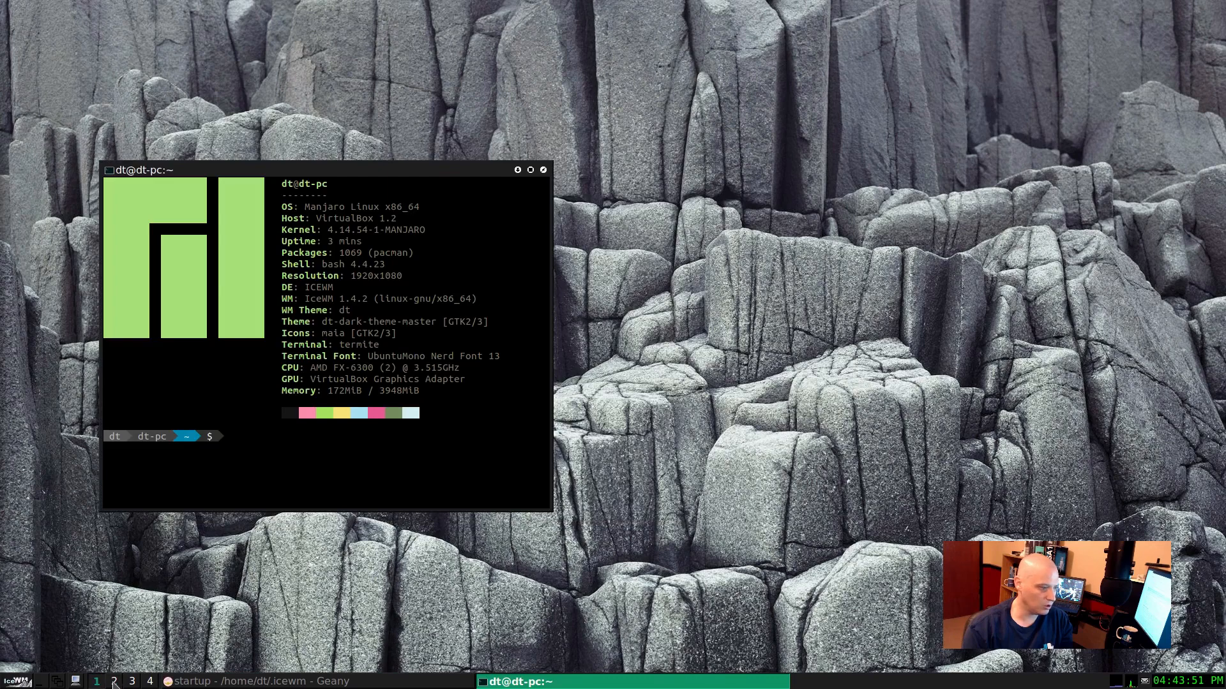
pyautogui.click(114, 681)
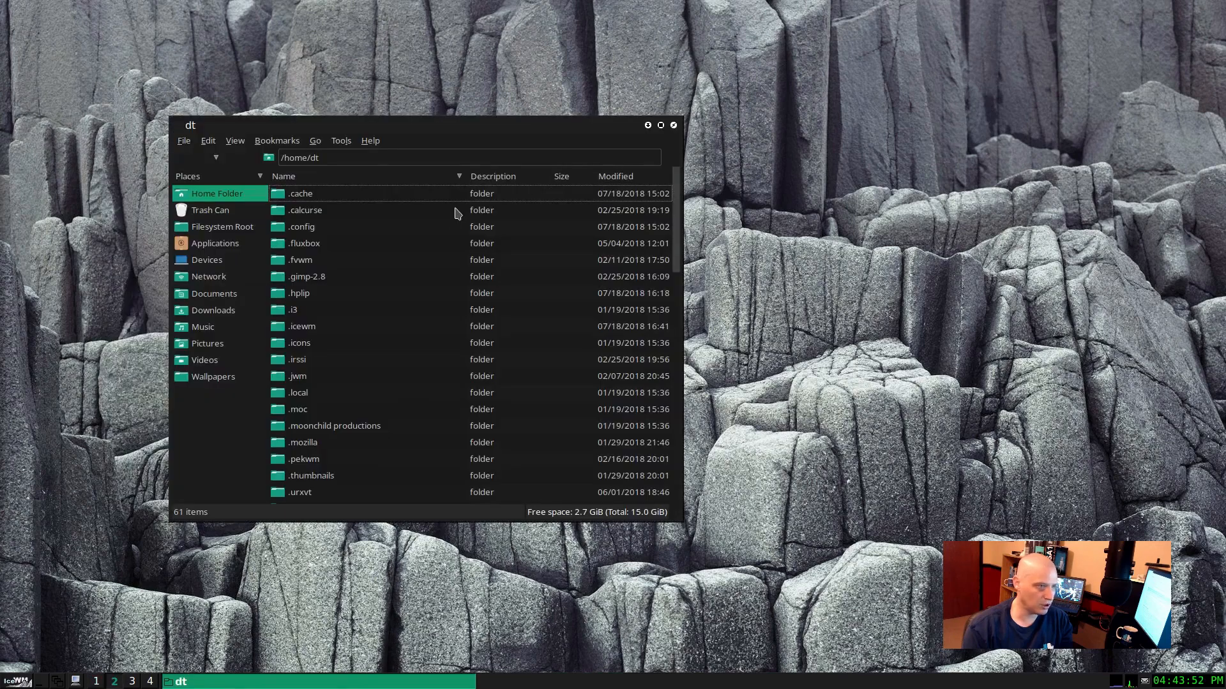
# Step: View the file manager's window menu, dismiss it, and maximize the window
pyautogui.rightClick(487, 125)
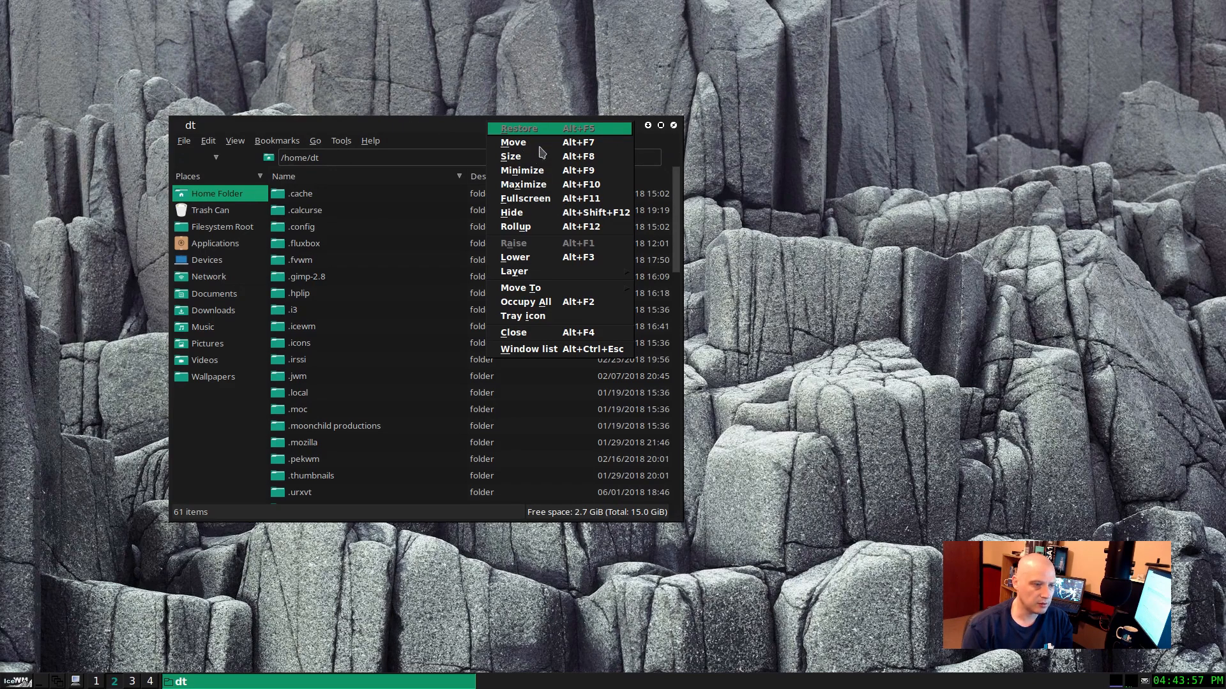
pyautogui.click(815, 180)
pyautogui.click(661, 125)
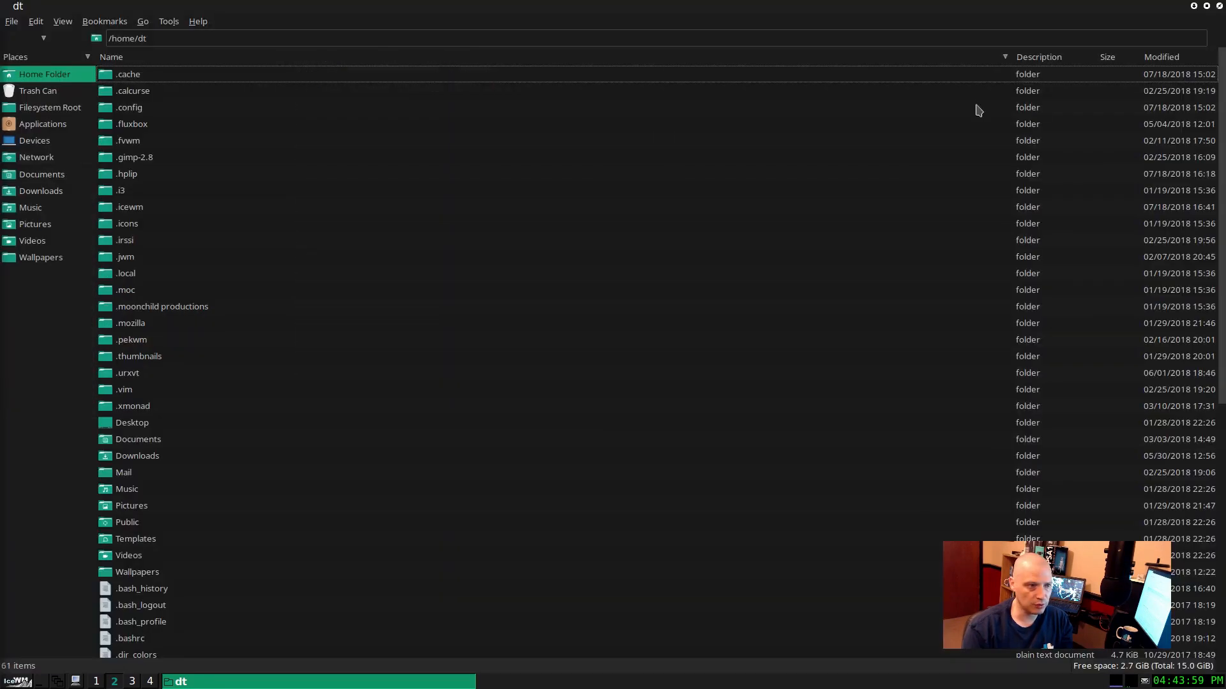
# Step: Restore the file manager from full size, minimize and reopen it, and move its window toward the middle of the desktop
pyautogui.click(1207, 6)
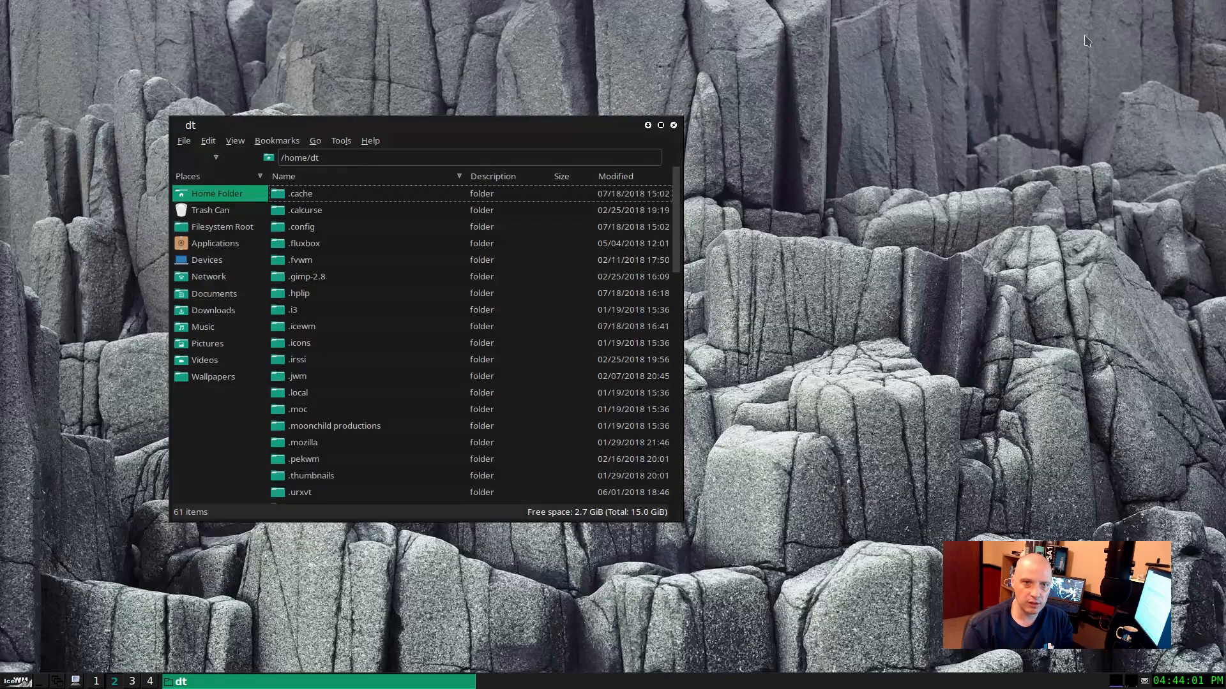
pyautogui.click(648, 126)
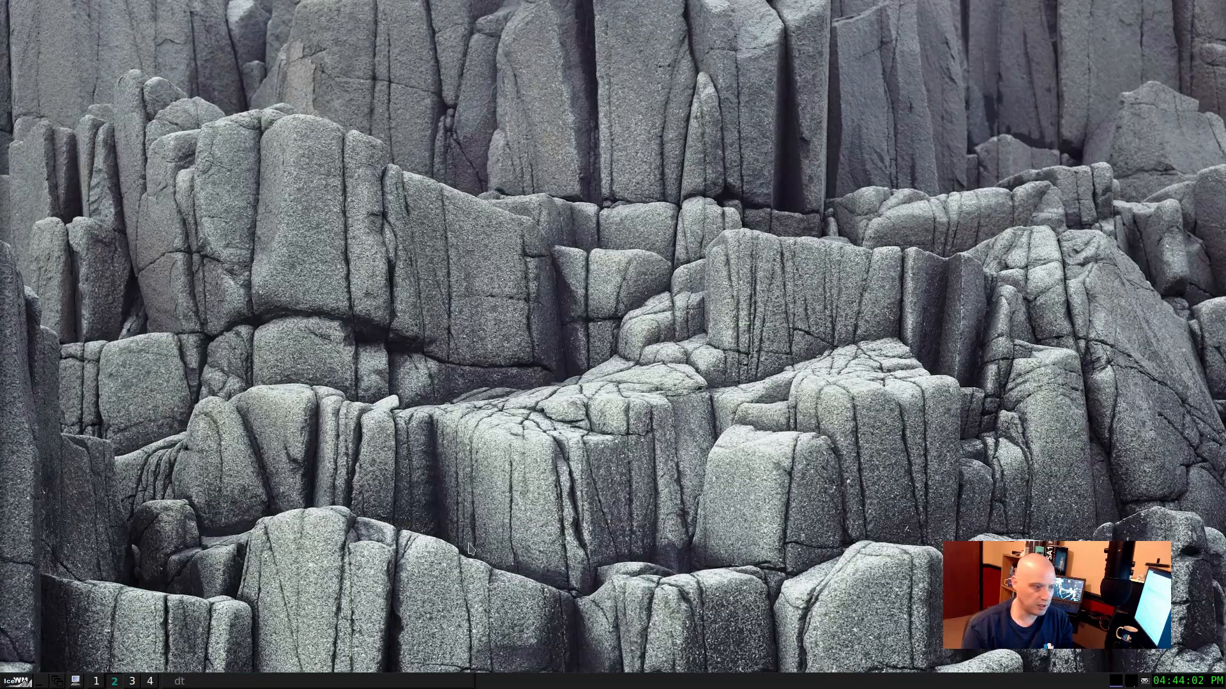
pyautogui.click(221, 683)
pyautogui.moveTo(444, 130); pyautogui.dragTo(639, 113)
# Step: Roll up the file manager window to its title bar, maximize it, and restore it to its normal size
pyautogui.click(373, 109)
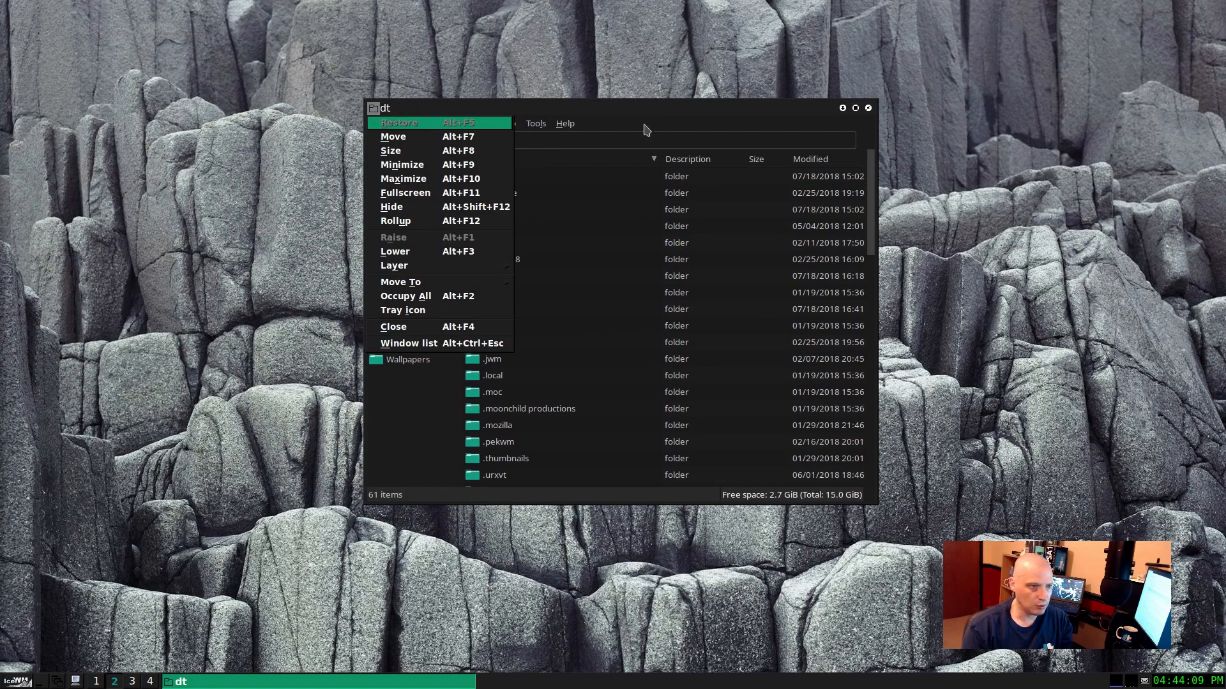
pyautogui.click(418, 221)
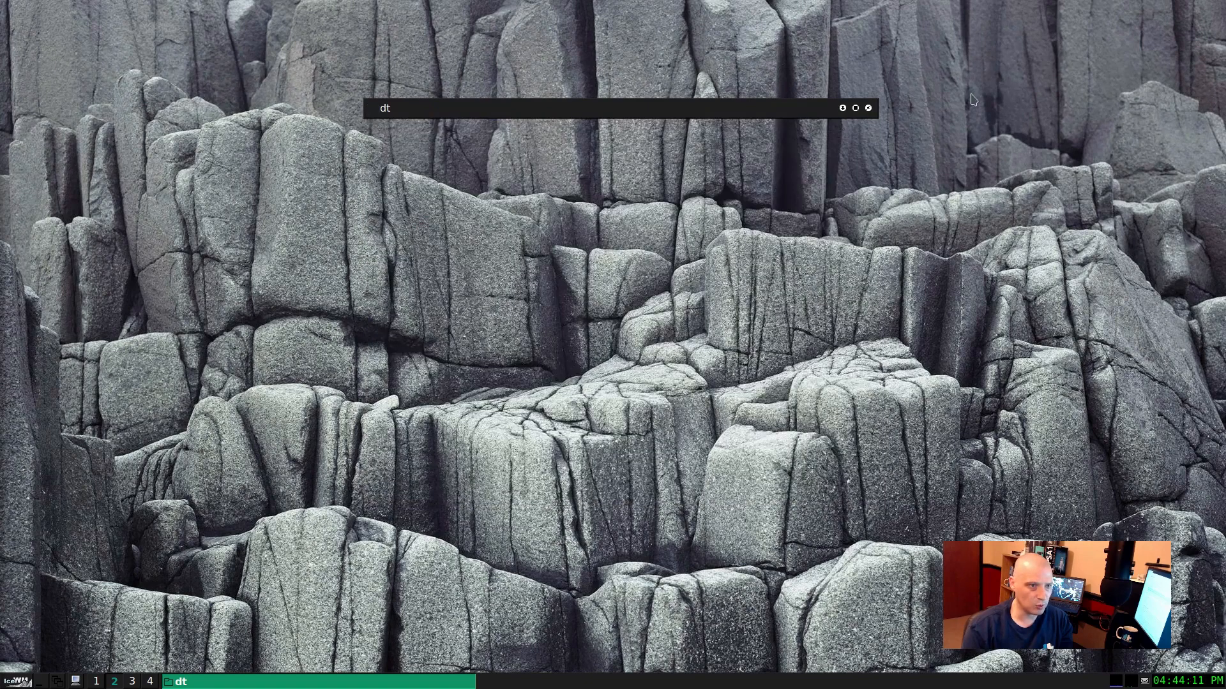
pyautogui.doubleClick(780, 113)
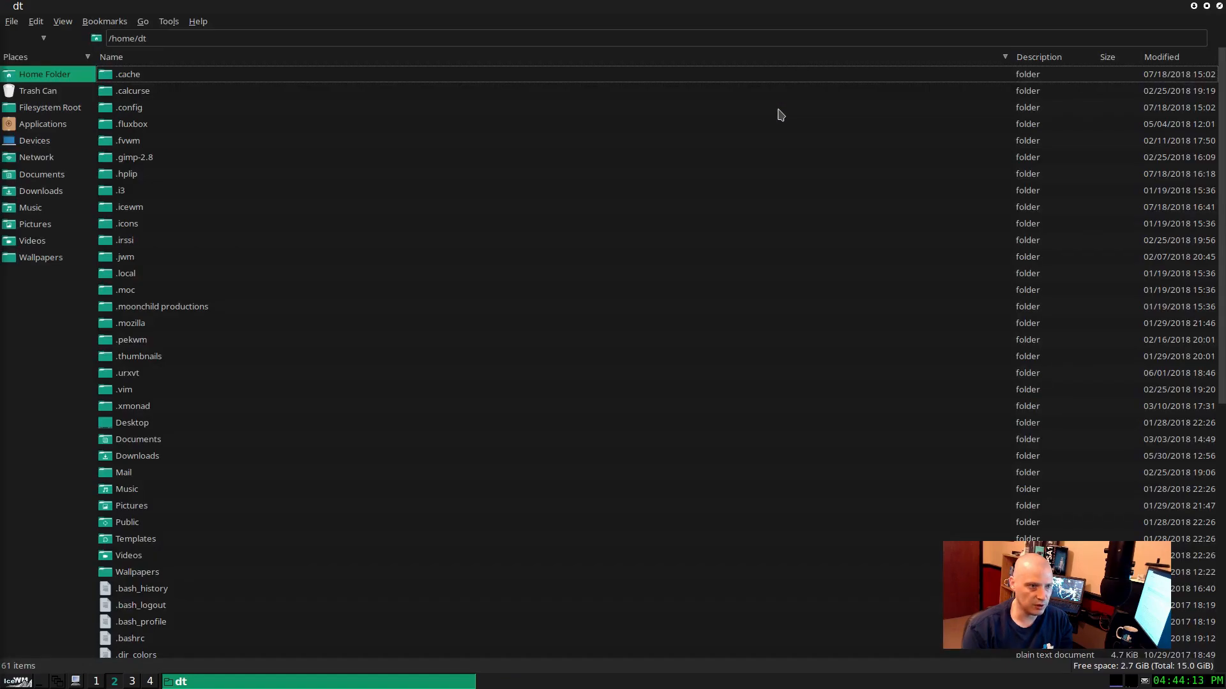
pyautogui.doubleClick(903, 13)
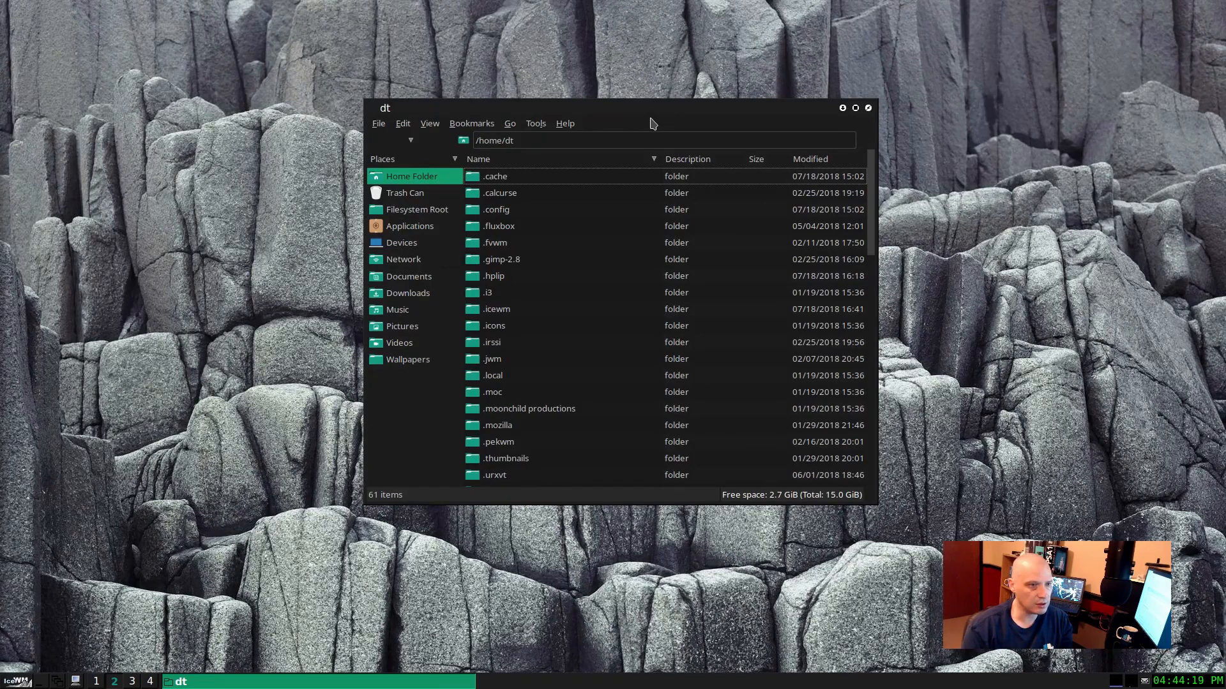
# Step: View the file manager's window options from both its taskbar entry and its title bar, and dismiss them
pyautogui.rightClick(445, 683)
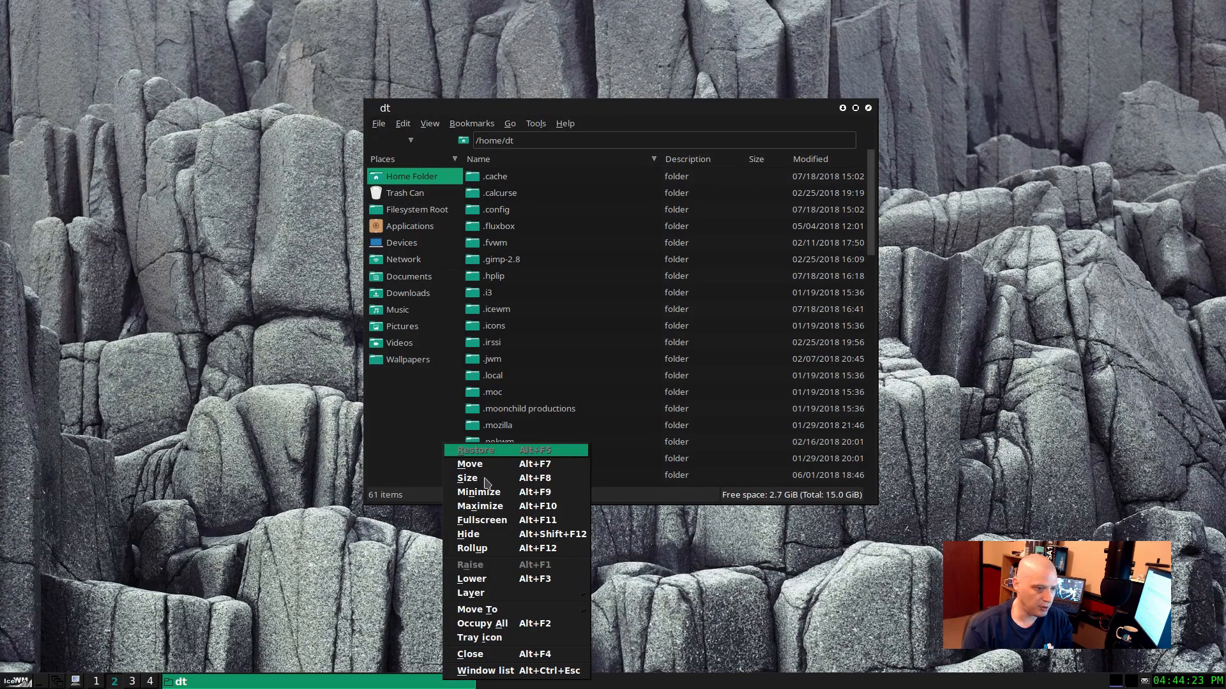
pyautogui.rightClick(416, 114)
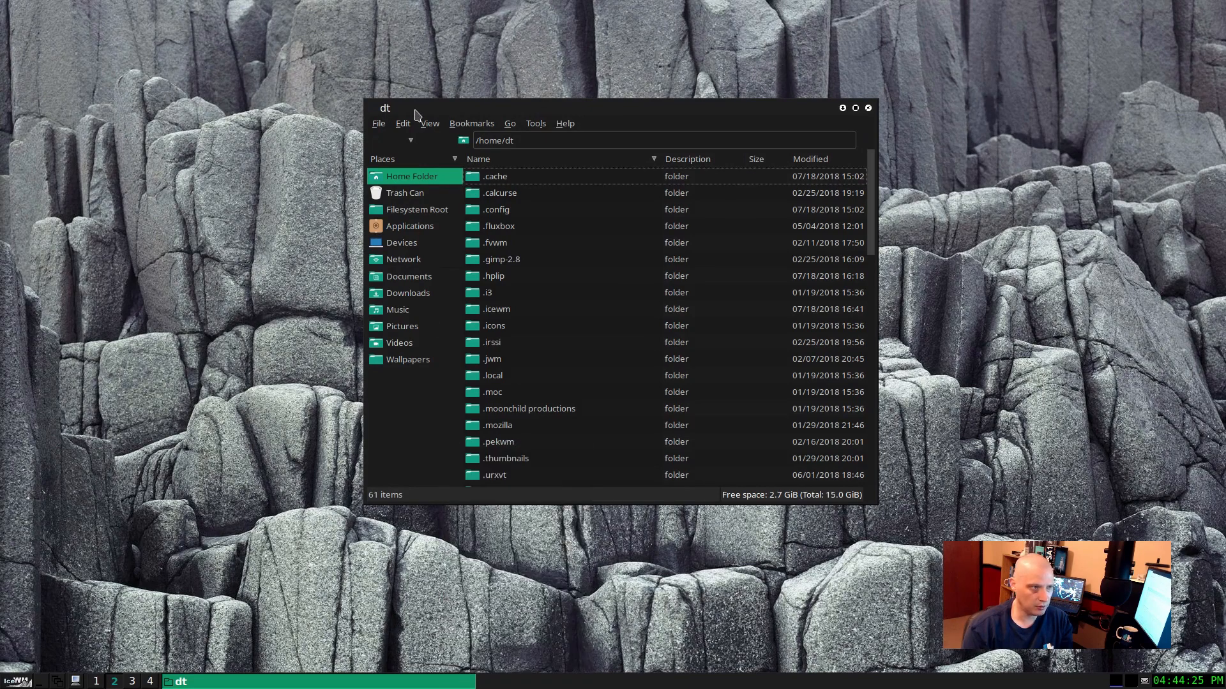
pyautogui.rightClick(415, 114)
pyautogui.click(469, 585)
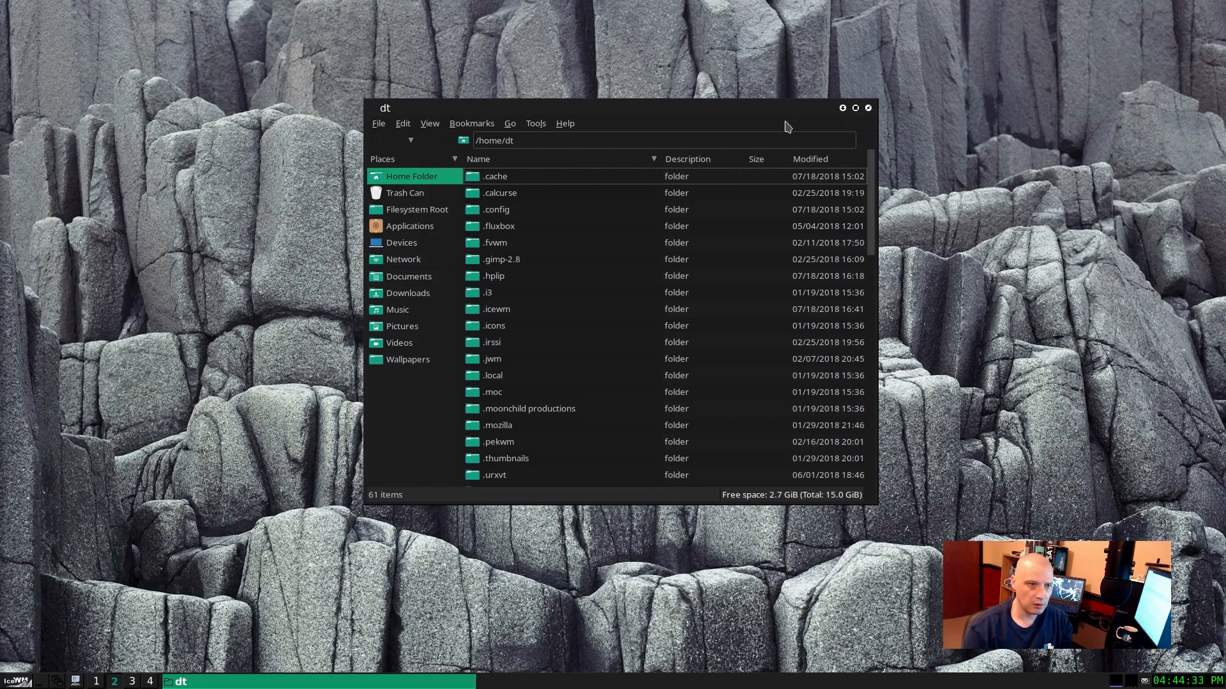
# Step: Shift the file manager window slightly, and view and dismiss its window menu again
pyautogui.moveTo(784, 110); pyautogui.dragTo(718, 125)
pyautogui.rightClick(691, 126)
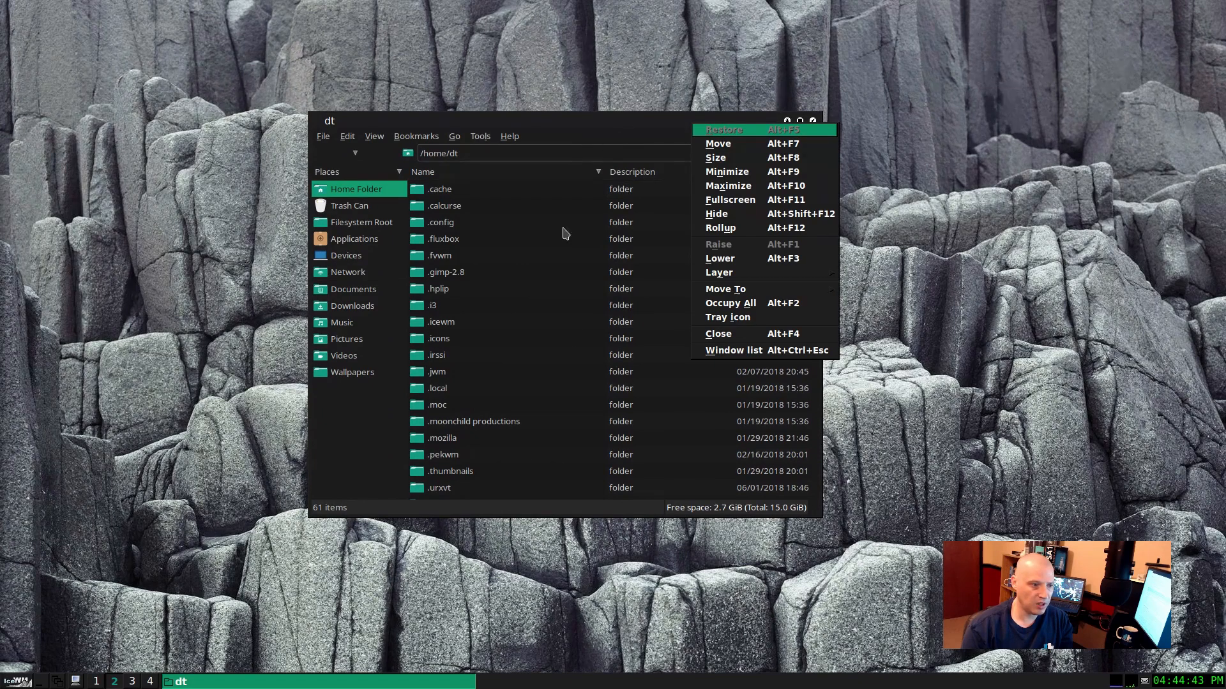
pyautogui.click(447, 636)
pyautogui.click(401, 685)
pyautogui.click(401, 685)
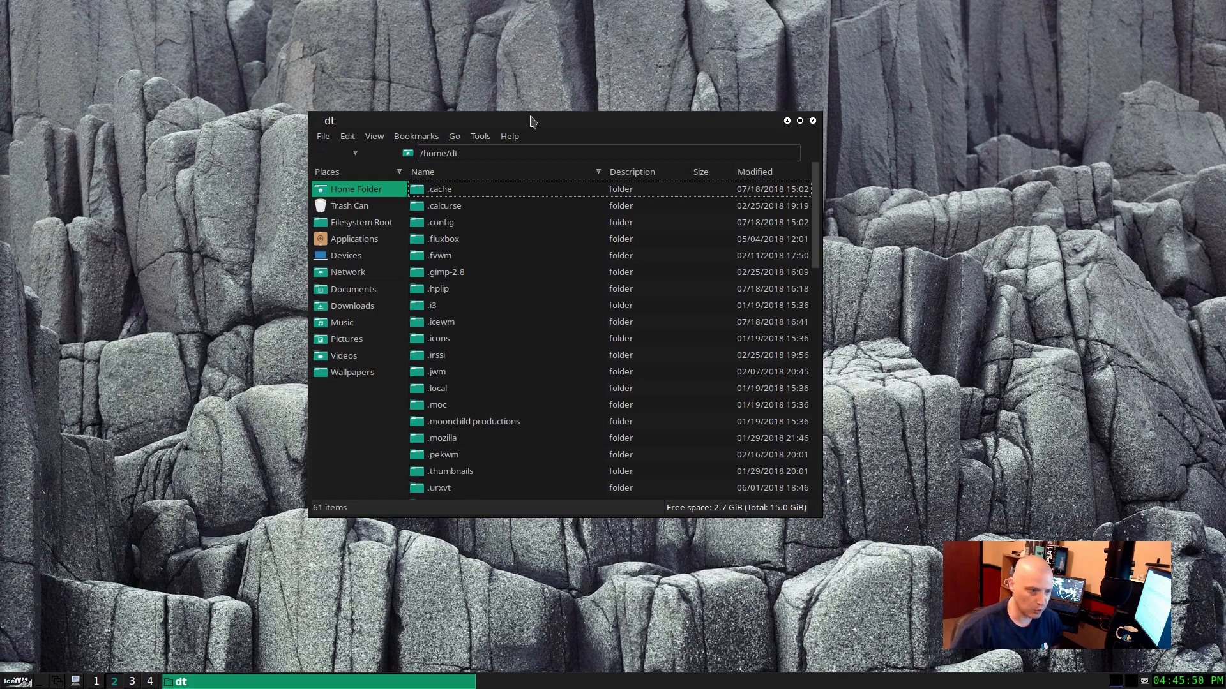
# Step: Cycle one workspace at a time through to workspace 4 and back to workspace 1
pyautogui.hotkey('ctrl', 'alt', 'Right')
pyautogui.hotkey('ctrl', 'alt', 'Right')
pyautogui.hotkey('ctrl', 'alt', 'Left')
pyautogui.hotkey('ctrl', 'alt', 'Left')
pyautogui.hotkey('ctrl', 'alt', 'Left')
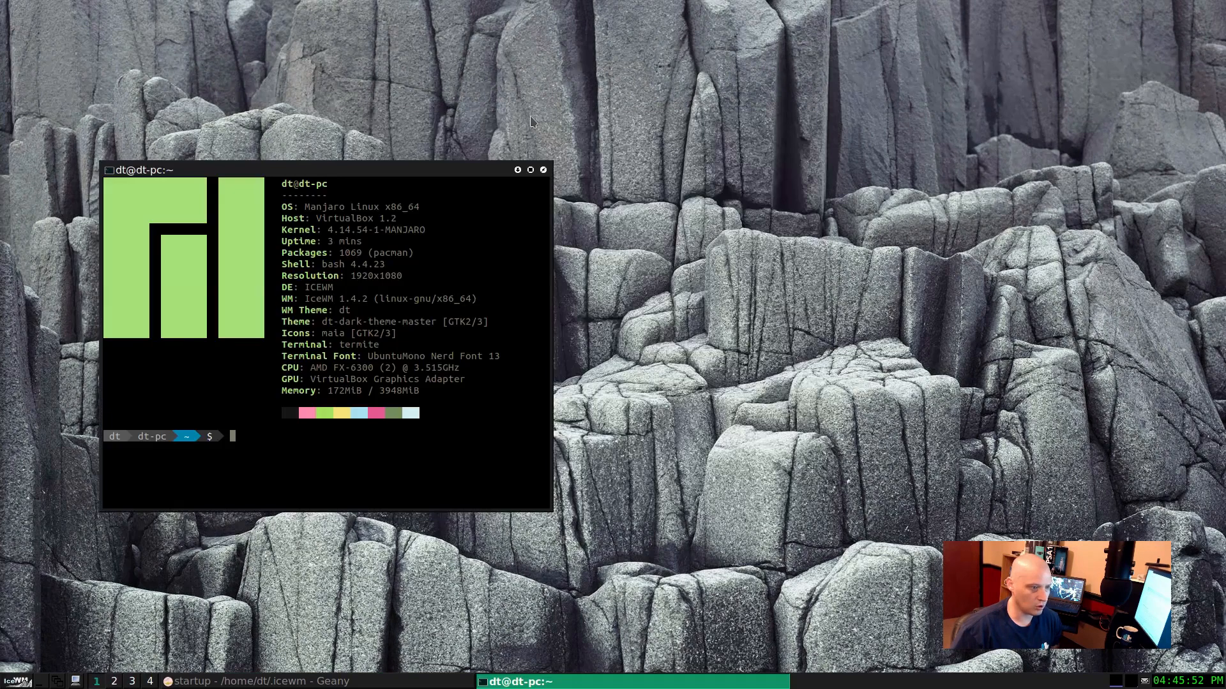
pyautogui.hotkey('ctrl', 'alt', 'Right')
pyautogui.hotkey('ctrl', 'alt', 'Right')
pyautogui.hotkey('ctrl', 'alt', 'Right')
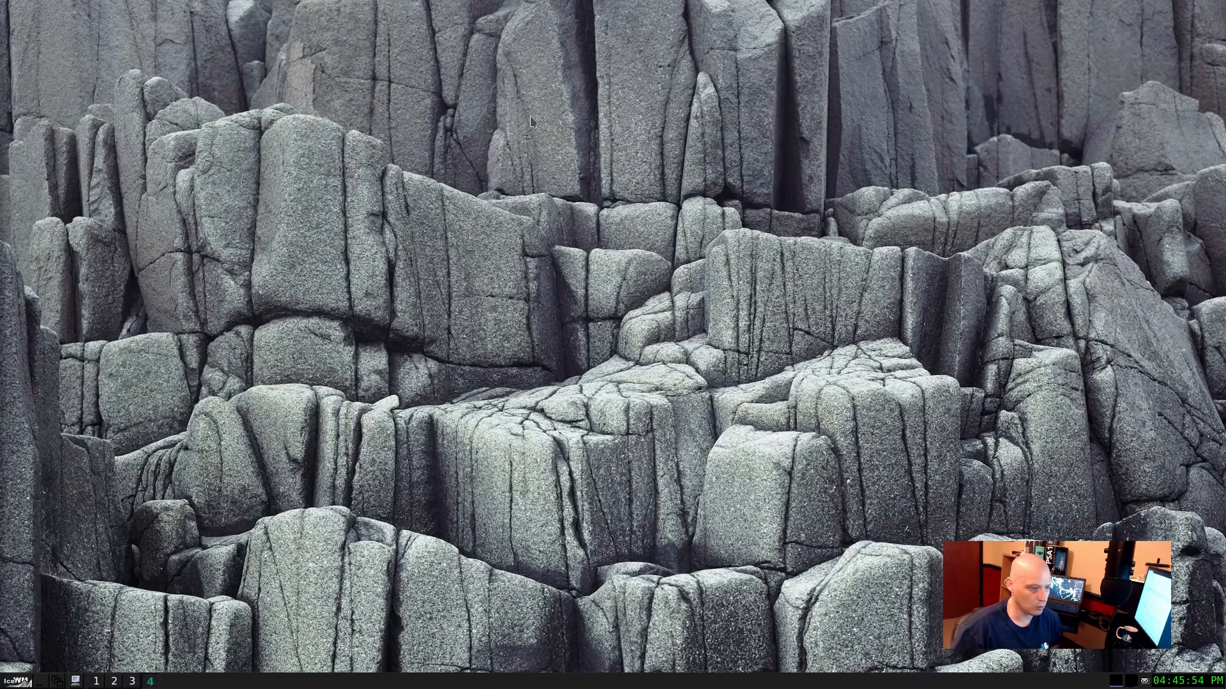
pyautogui.hotkey('ctrl', 'alt', 'Left')
pyautogui.hotkey('ctrl', 'alt', 'Left')
pyautogui.hotkey('ctrl', 'alt', 'Left')
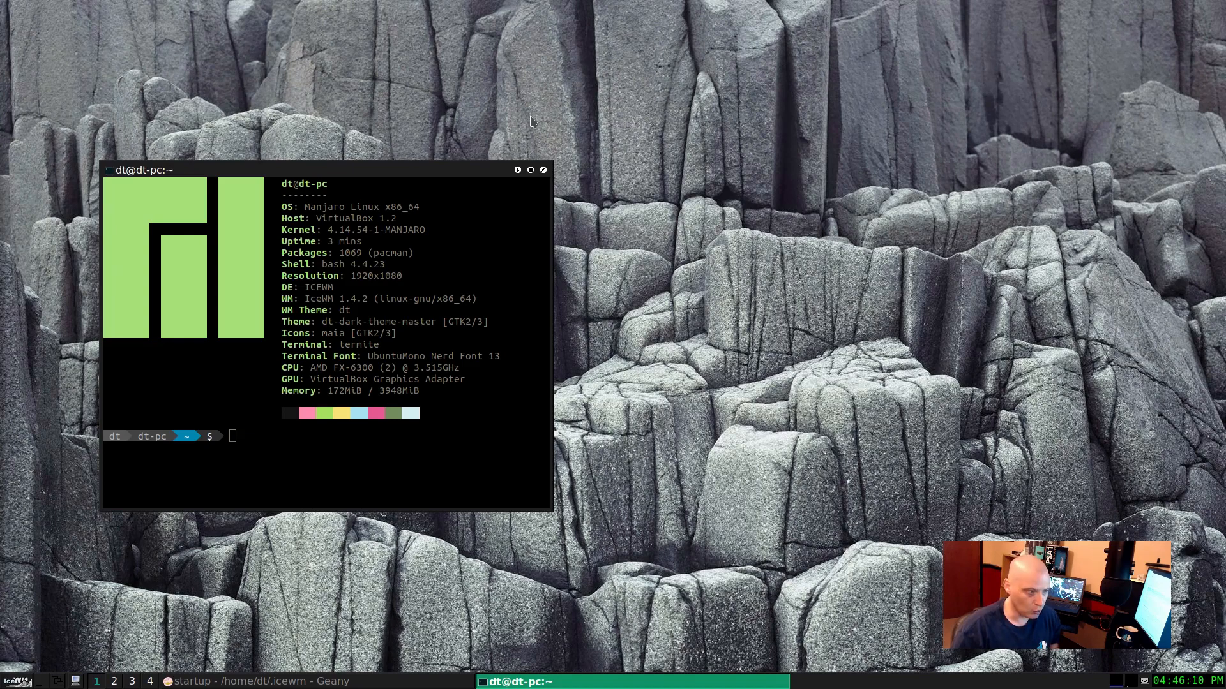
# Step: Jump directly between workspaces by number, visiting 2 and 3 and ending on workspace 1
pyautogui.hotkey('ctrl', 'alt', '2')
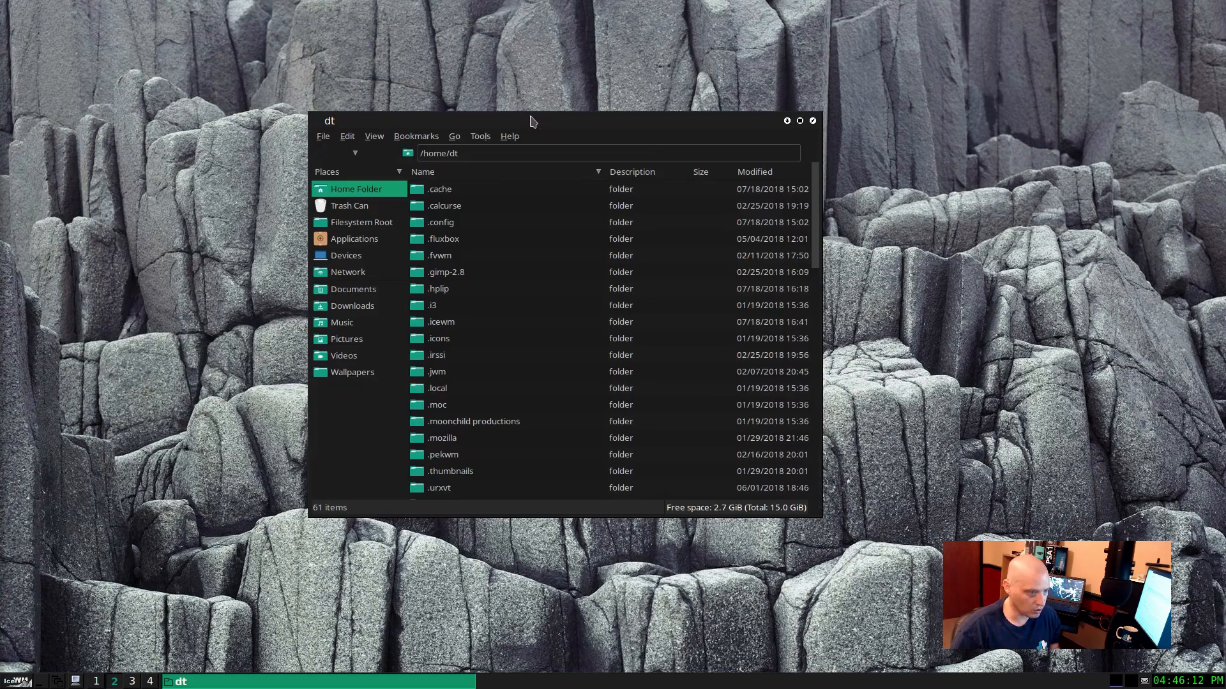
pyautogui.hotkey('ctrl', 'alt', '3')
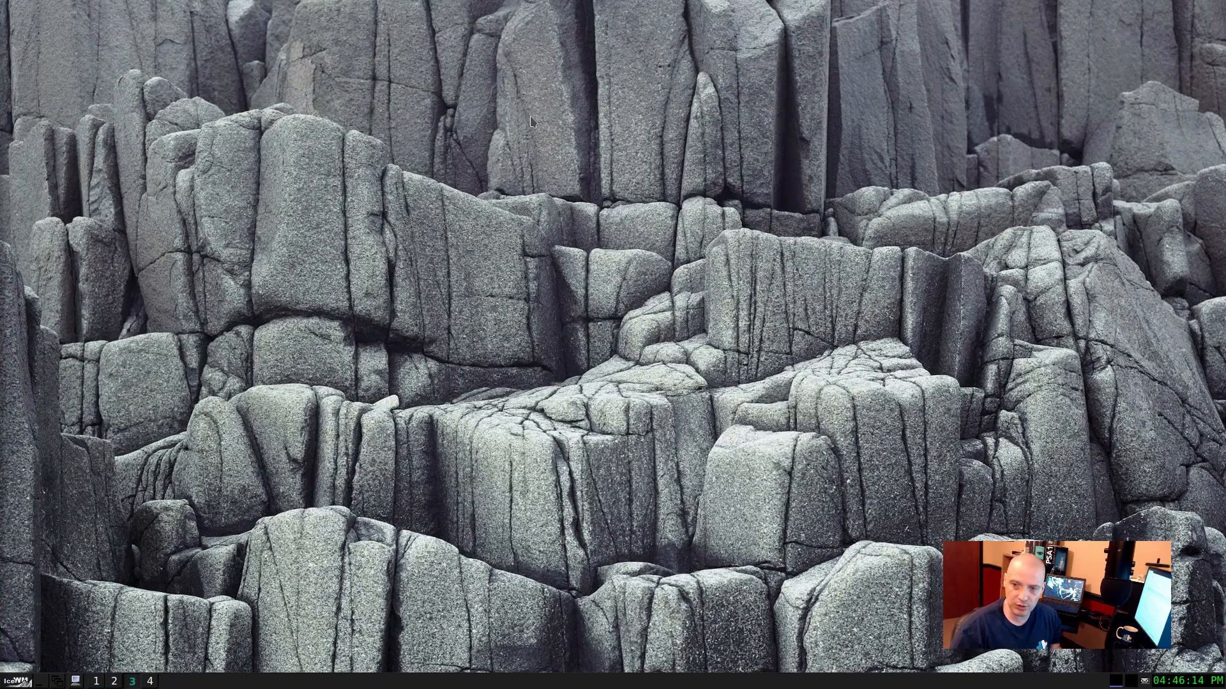
pyautogui.hotkey('ctrl', 'alt', '2')
pyautogui.hotkey('ctrl', 'alt', '1')
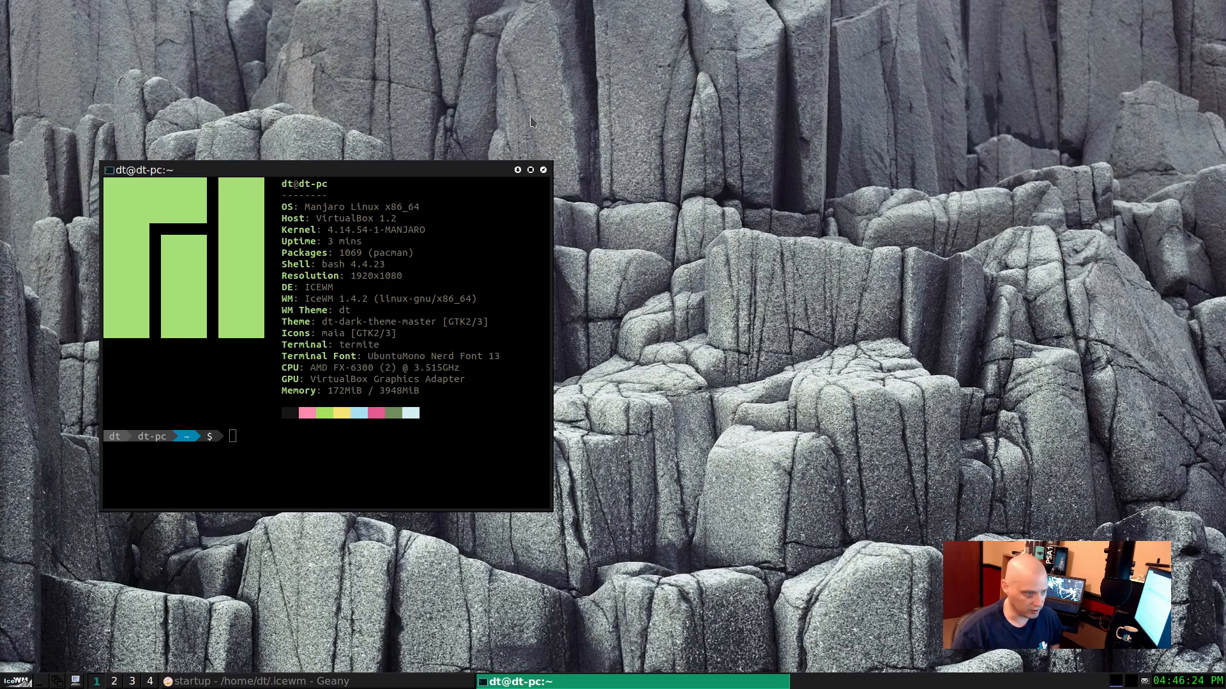
pyautogui.hotkey('ctrl', 'alt', '2')
pyautogui.hotkey('ctrl', 'alt', '1')
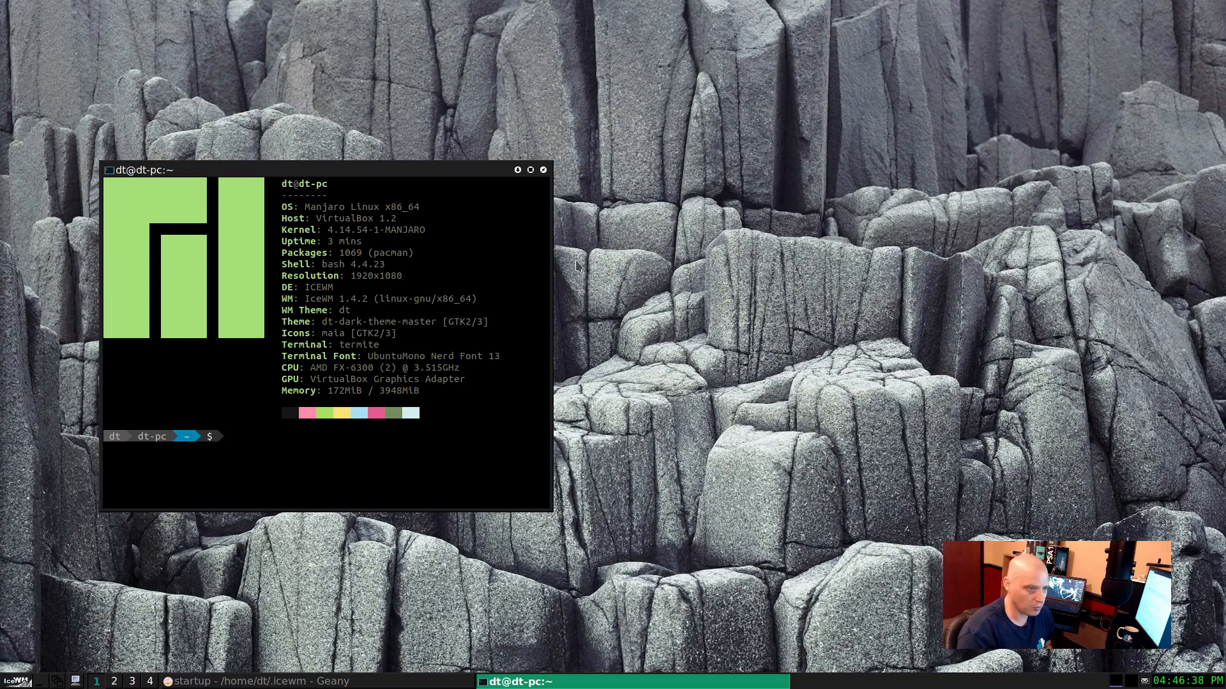
# Step: Carry the terminal over to workspace 2, and spread the terminal and file manager windows apart
pyautogui.hotkey('ctrl', 'alt', 'shift', 'Right')
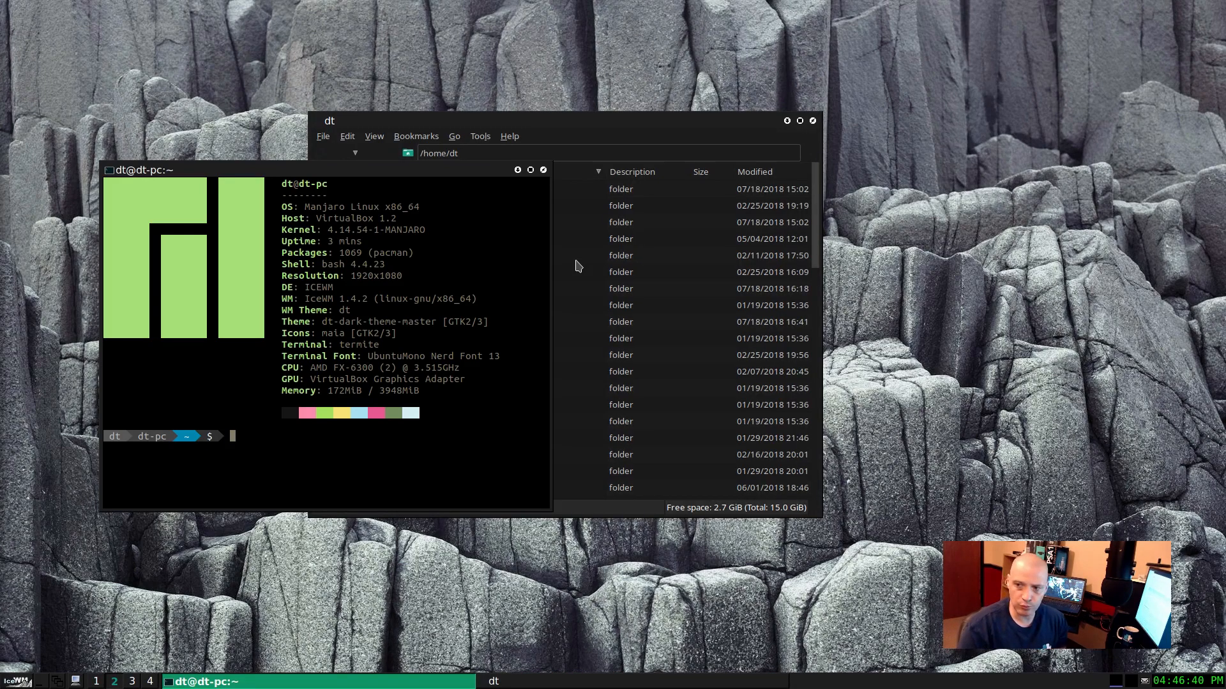
pyautogui.moveTo(443, 167); pyautogui.dragTo(452, 264)
pyautogui.moveTo(617, 127); pyautogui.dragTo(757, 129)
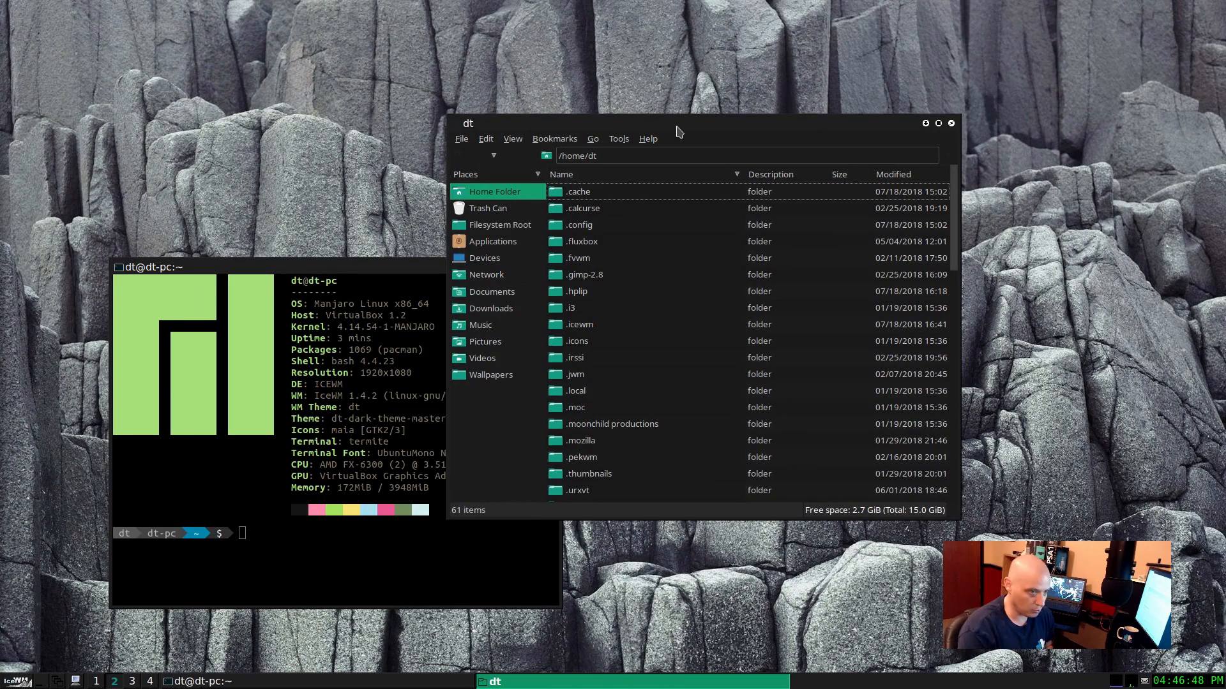
# Step: Carry the file manager and the terminal back to workspace 1, and place the two windows side by side
pyautogui.hotkey('ctrl', 'alt', 'shift', 'Left')
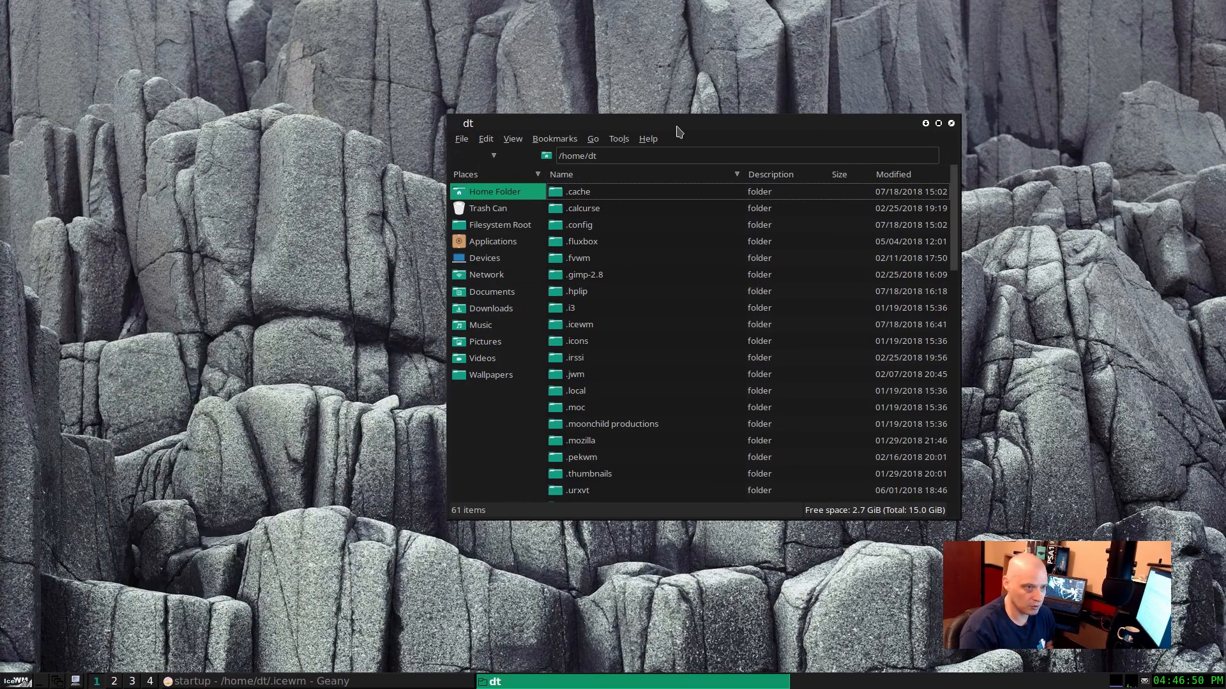
pyautogui.moveTo(678, 131); pyautogui.dragTo(442, 114)
pyautogui.click(224, 483)
pyautogui.press('super+Return')
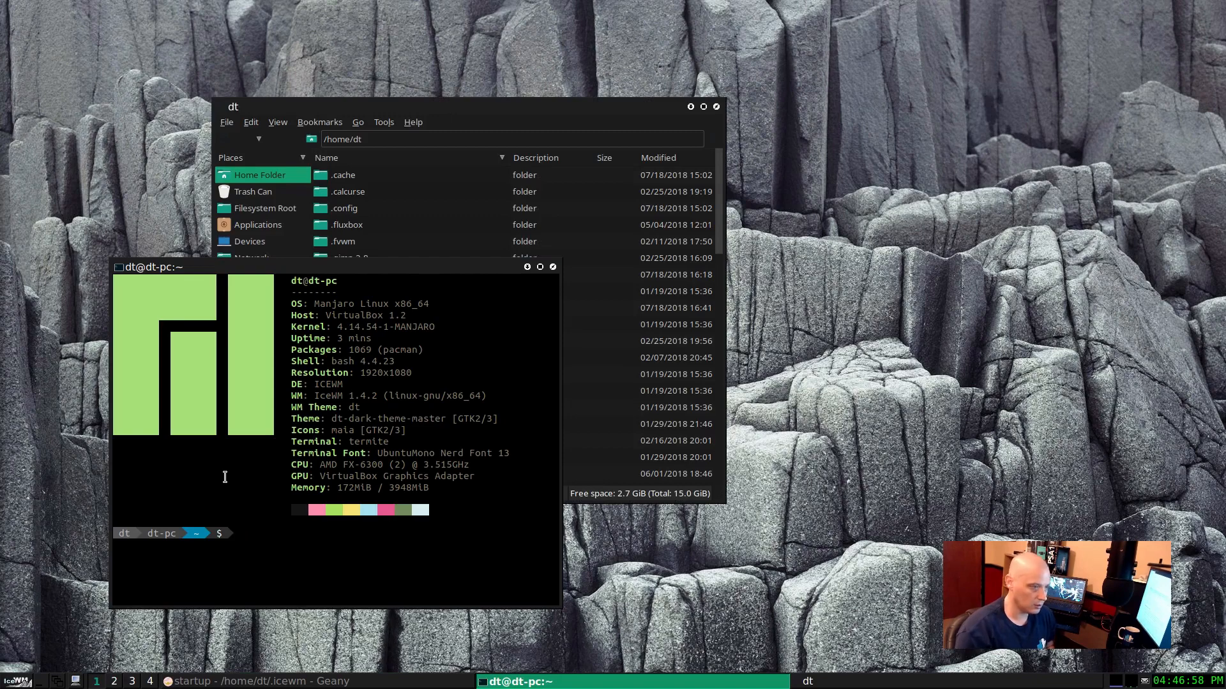
pyautogui.click(628, 116)
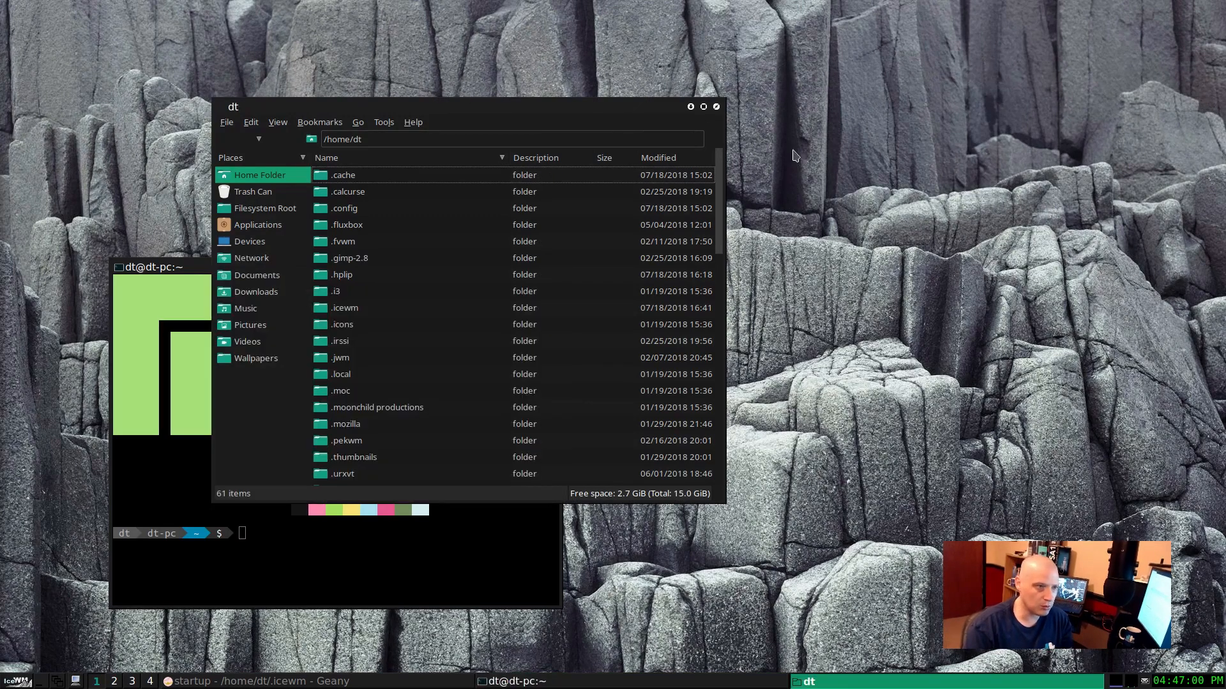
pyautogui.moveTo(598, 111); pyautogui.dragTo(970, 117)
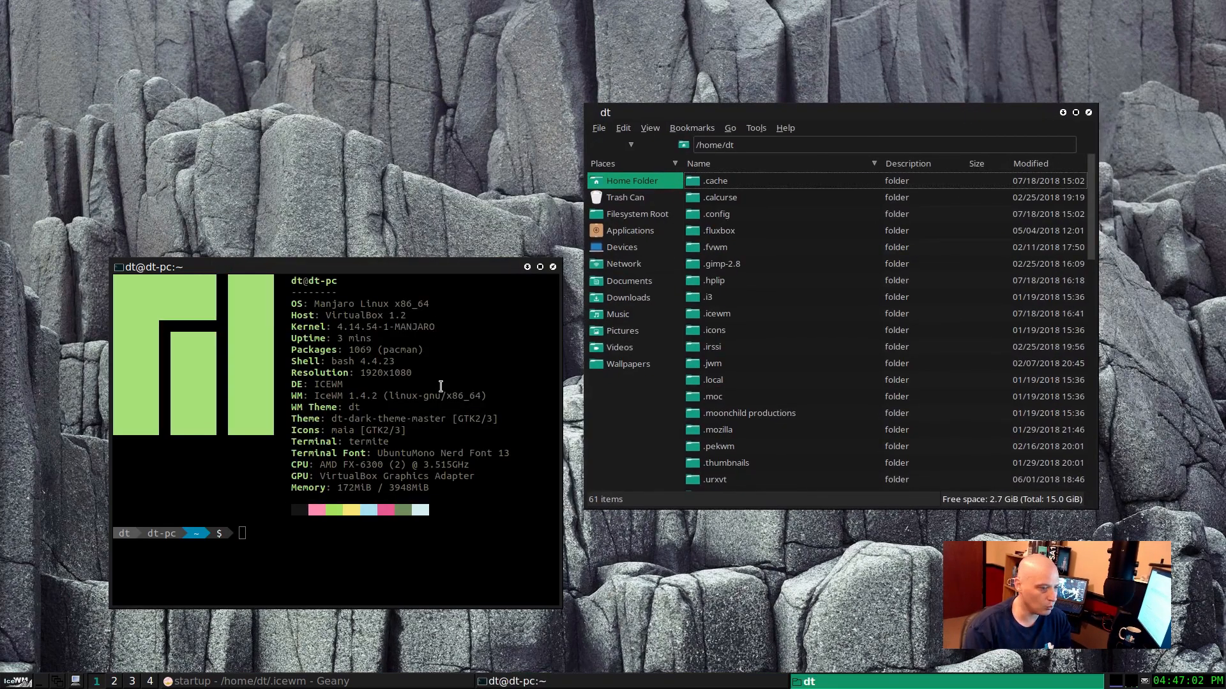
# Step: Close the terminal and the file manager, and view and dismiss the IceWM menu
pyautogui.click(553, 267)
pyautogui.click(1088, 113)
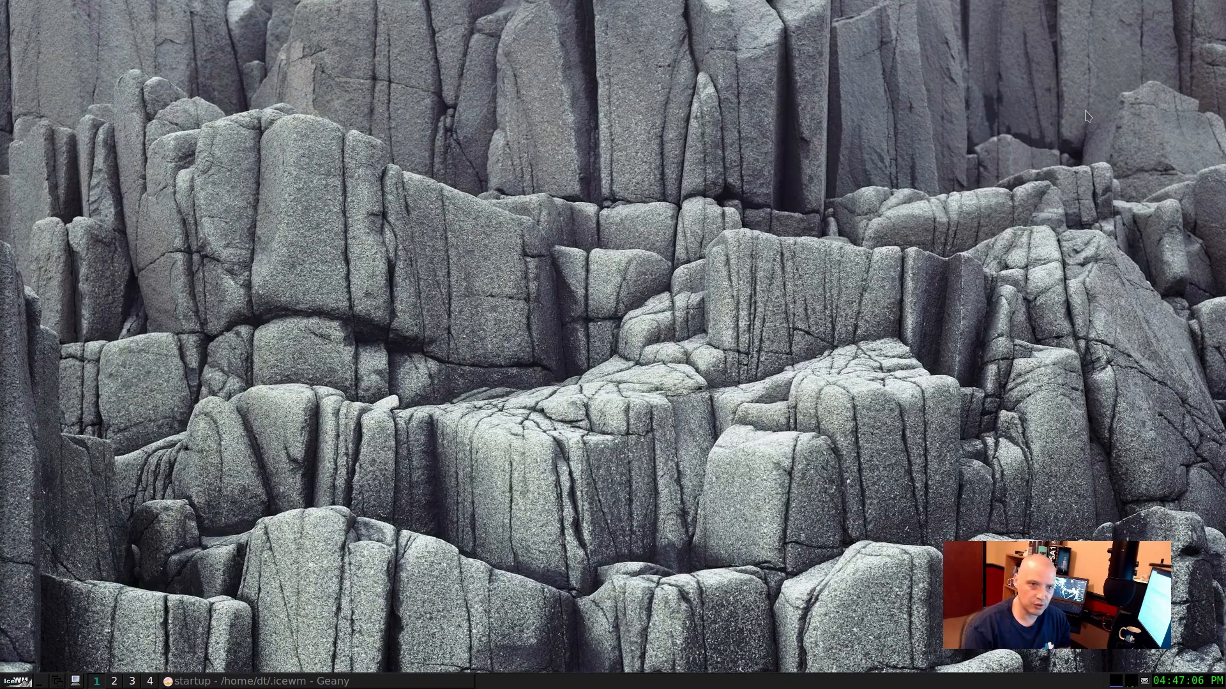
pyautogui.hotkey('ctrl', 'Escape')
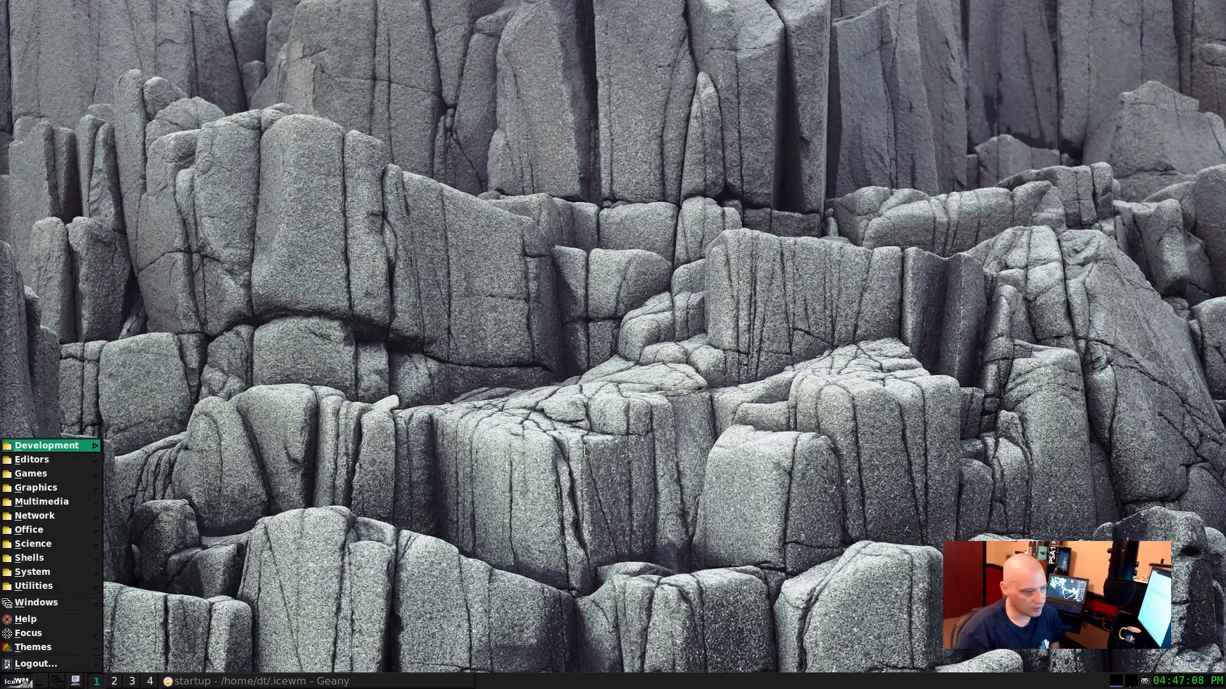
pyautogui.press('Escape')
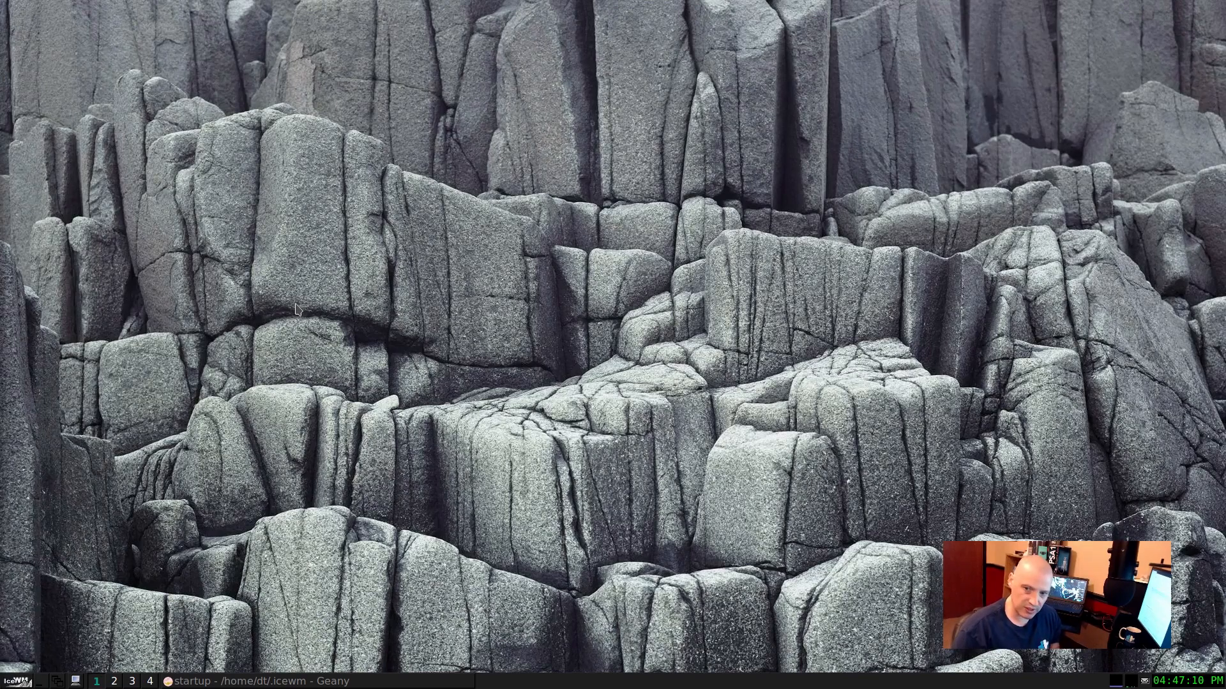
# Step: Run geany from the taskbar command line, and close the new Geany instance
pyautogui.hotkey('ctrl', 'alt', 'space')
pyautogui.write('geany')
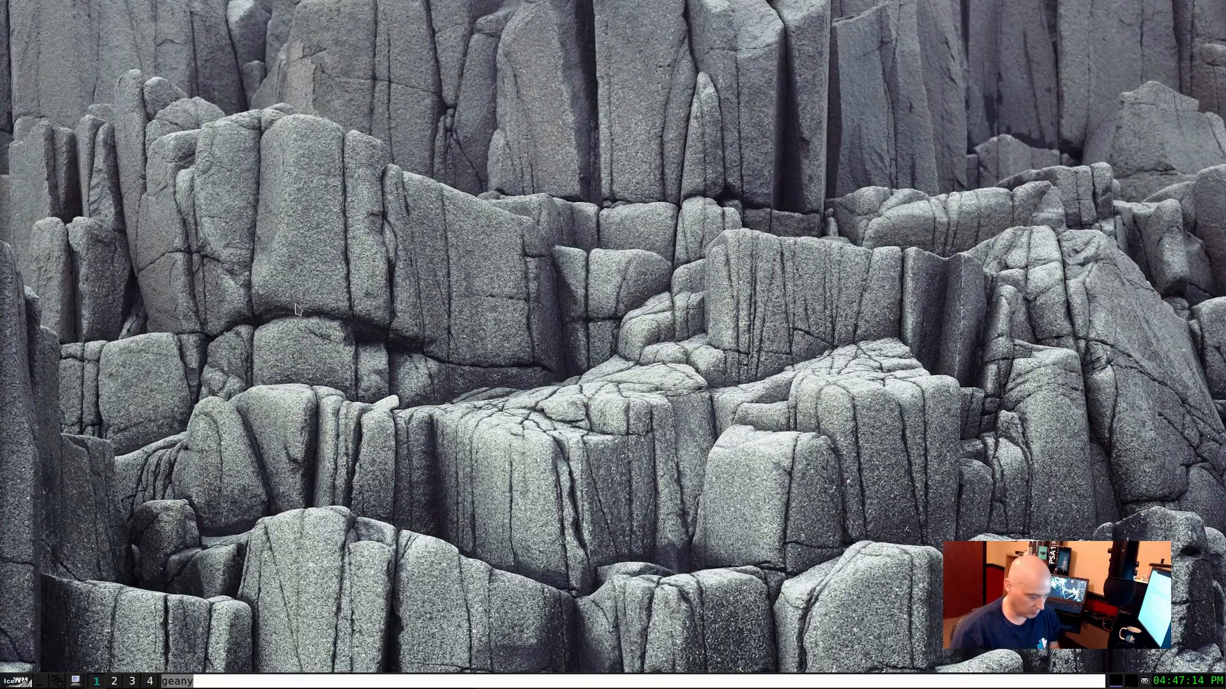
pyautogui.press('Return')
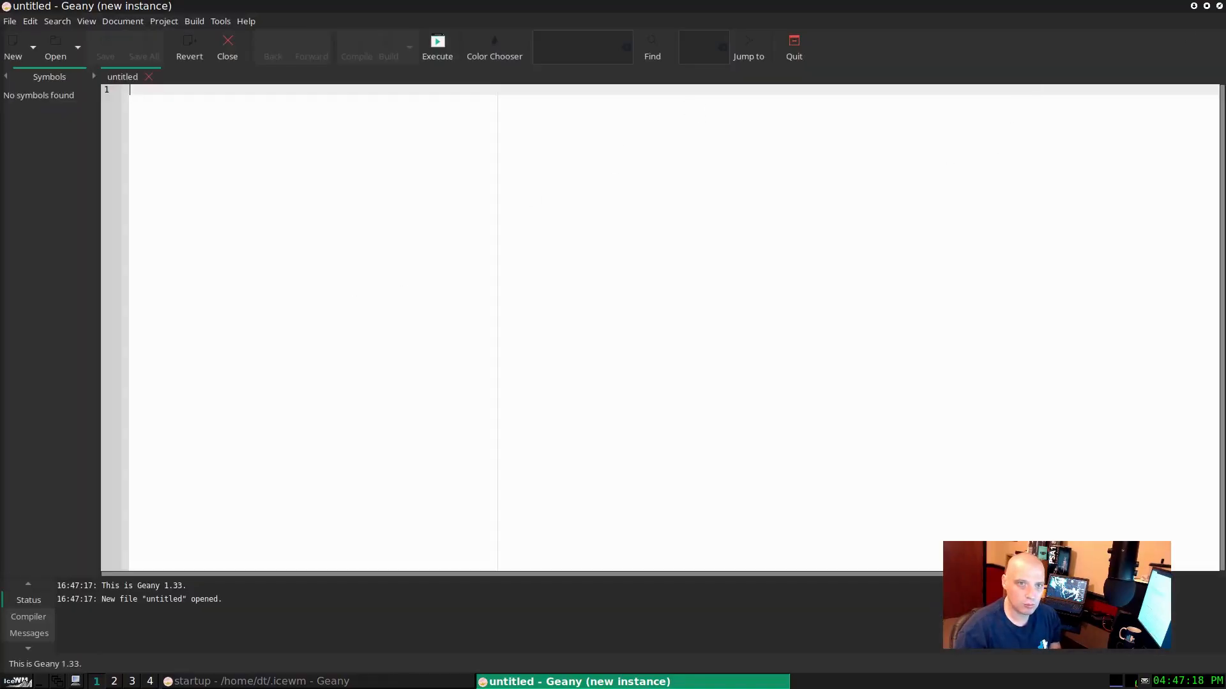
pyautogui.click(1219, 7)
# Step: Run termite from the taskbar command line, and close the new terminal
pyautogui.hotkey('ctrl', 'alt', 'space')
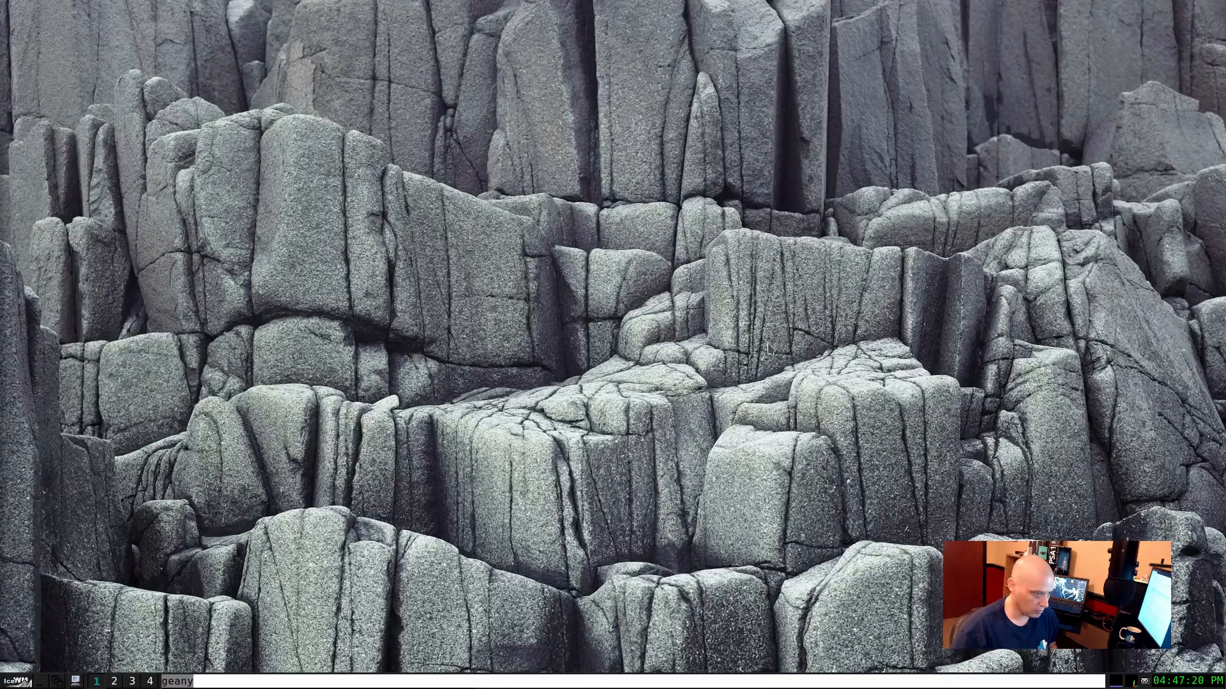
pyautogui.write('termite')
pyautogui.press('Return')
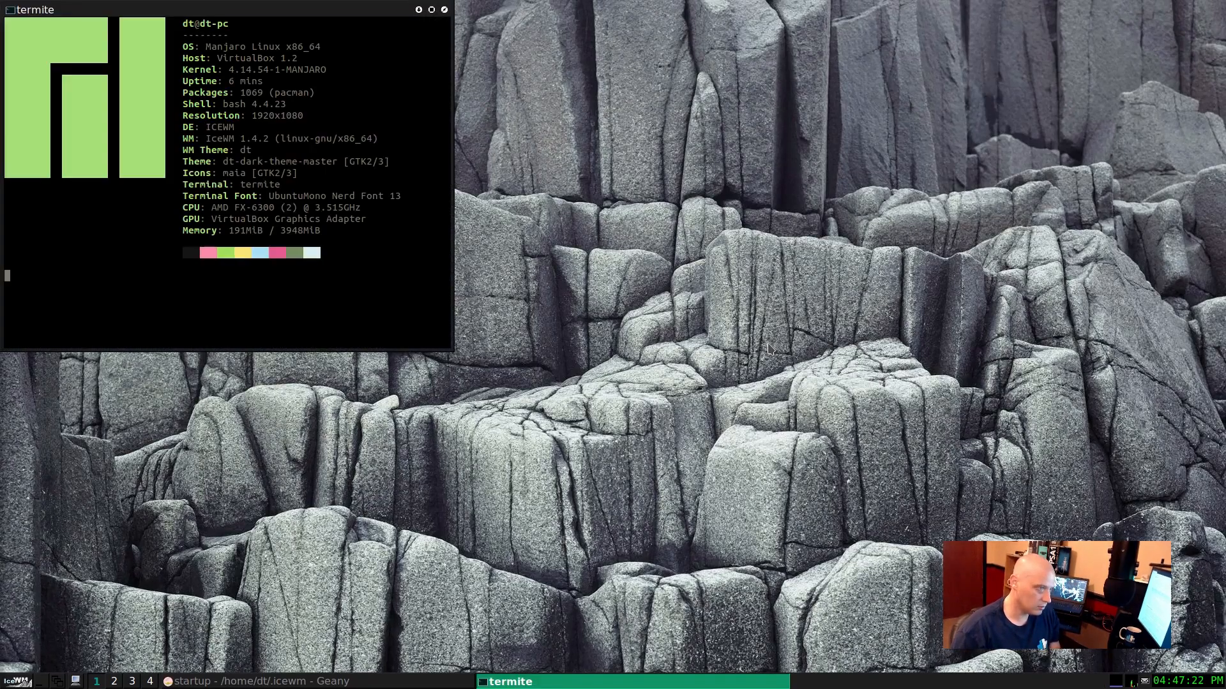
pyautogui.click(444, 9)
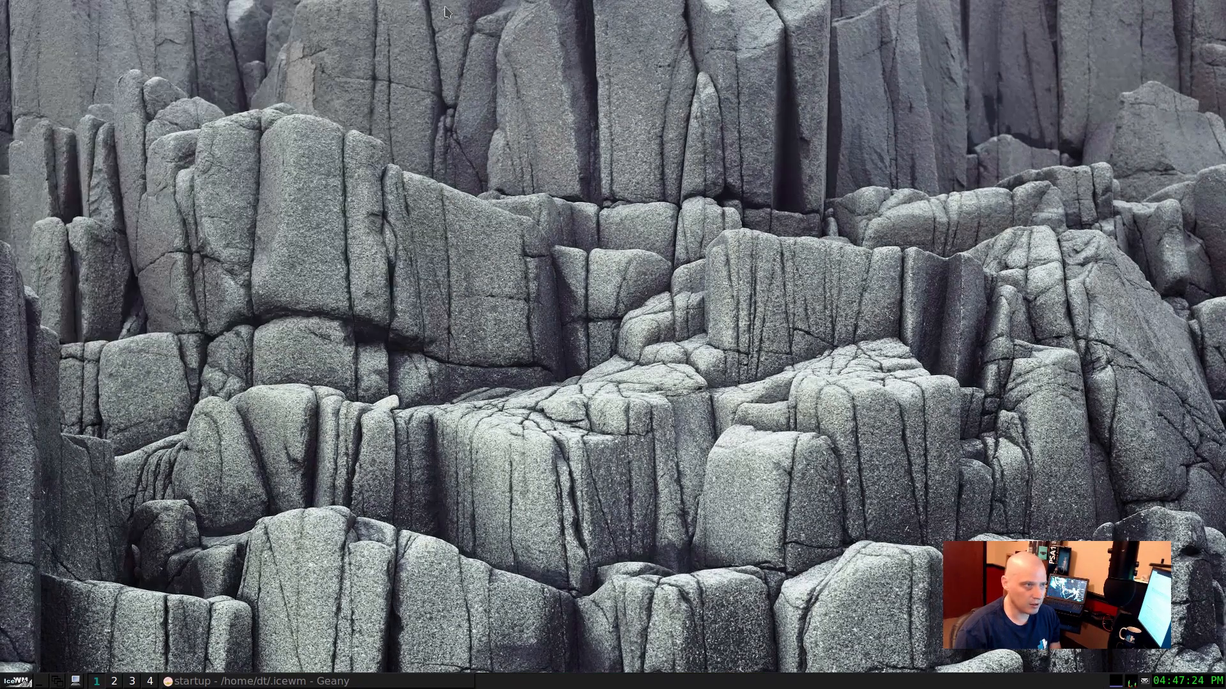
pyautogui.hotkey('ctrl', 'alt', 'space')
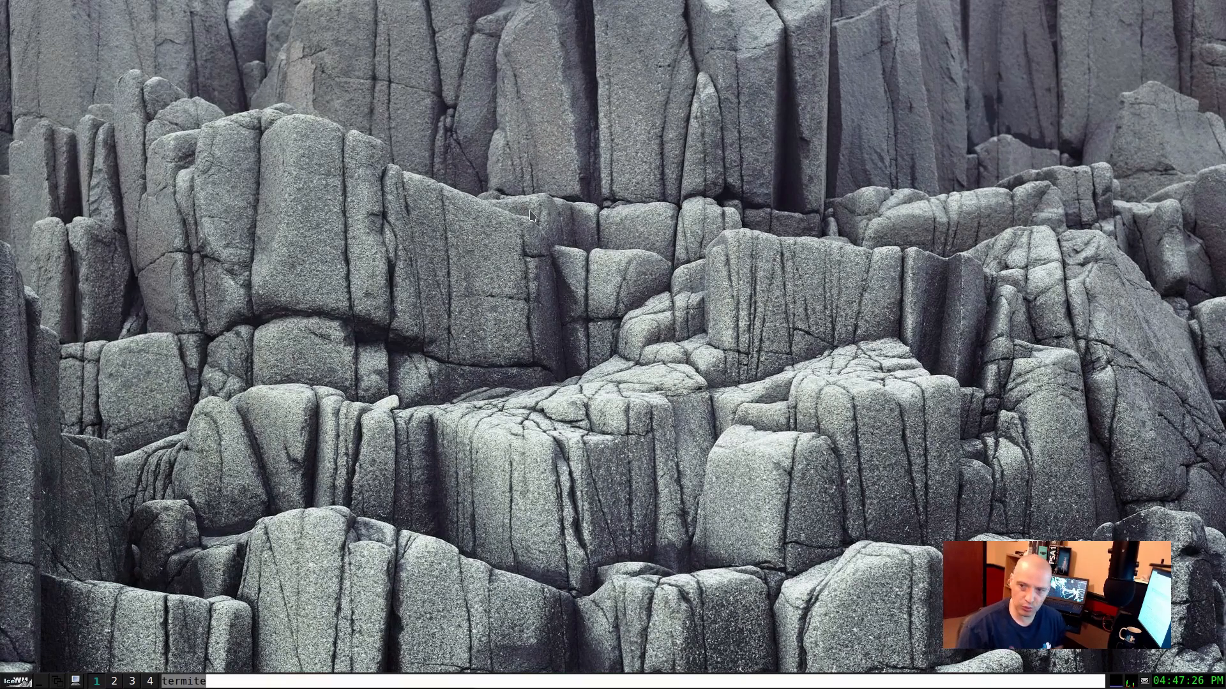
pyautogui.press('Escape')
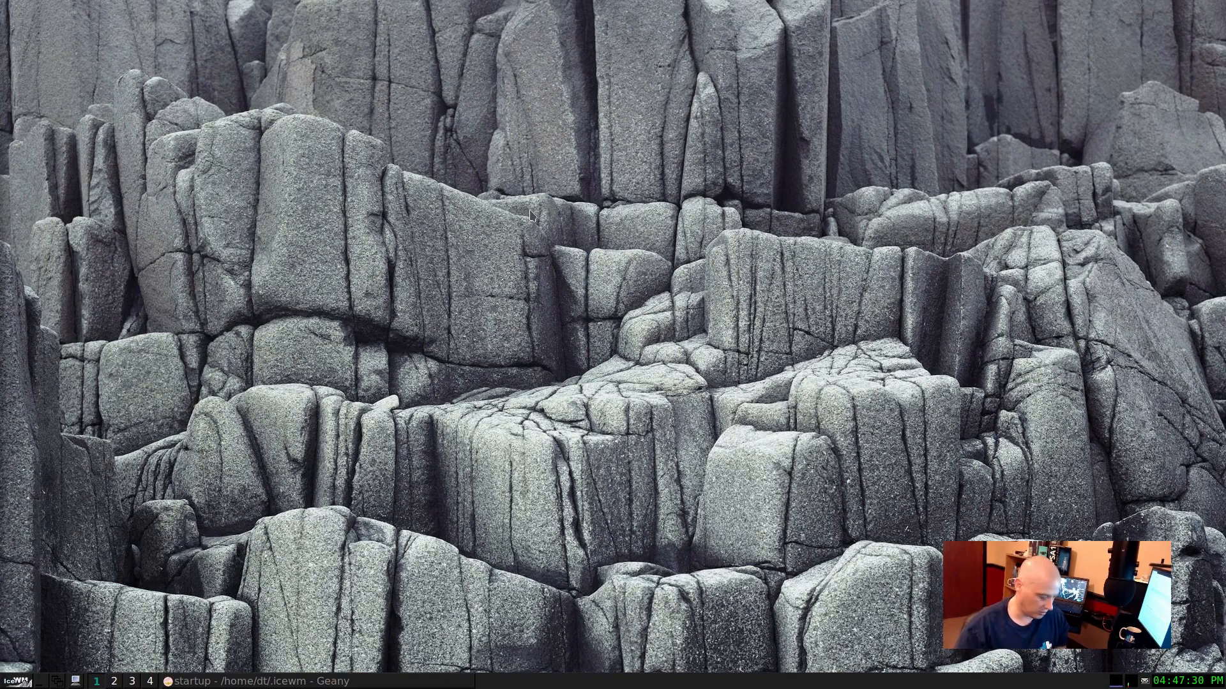
pyautogui.hotkey('ctrl', 'alt', 'space')
pyautogui.press('Escape')
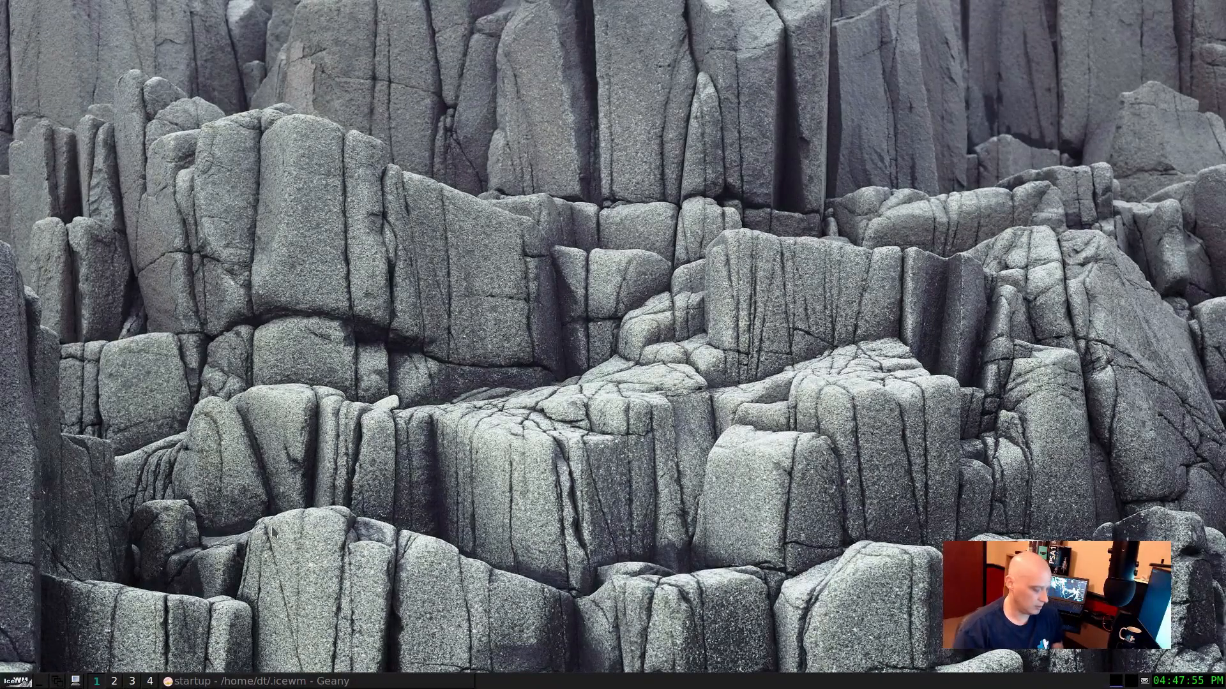
# Step: Open a terminal, run htop in it, and position its window away from the corner in the desktop's upper half
pyautogui.press('super+Return')
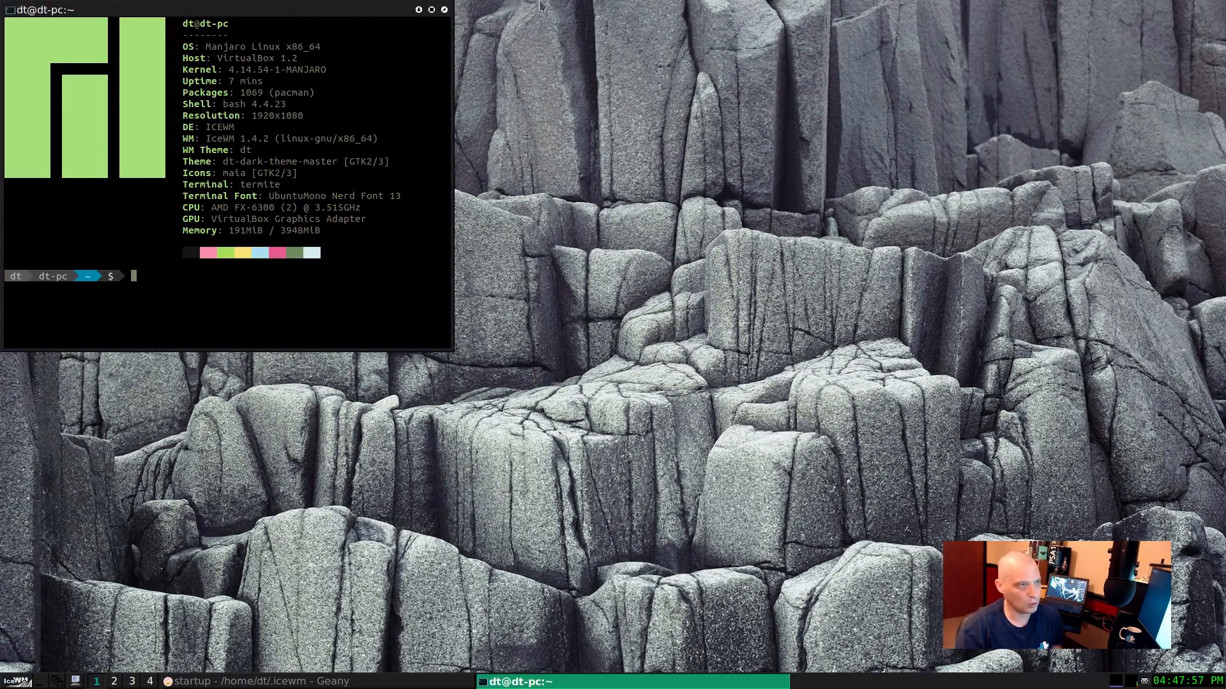
pyautogui.moveTo(387, 9); pyautogui.dragTo(660, 99)
pyautogui.write('htop')
pyautogui.press('Return')
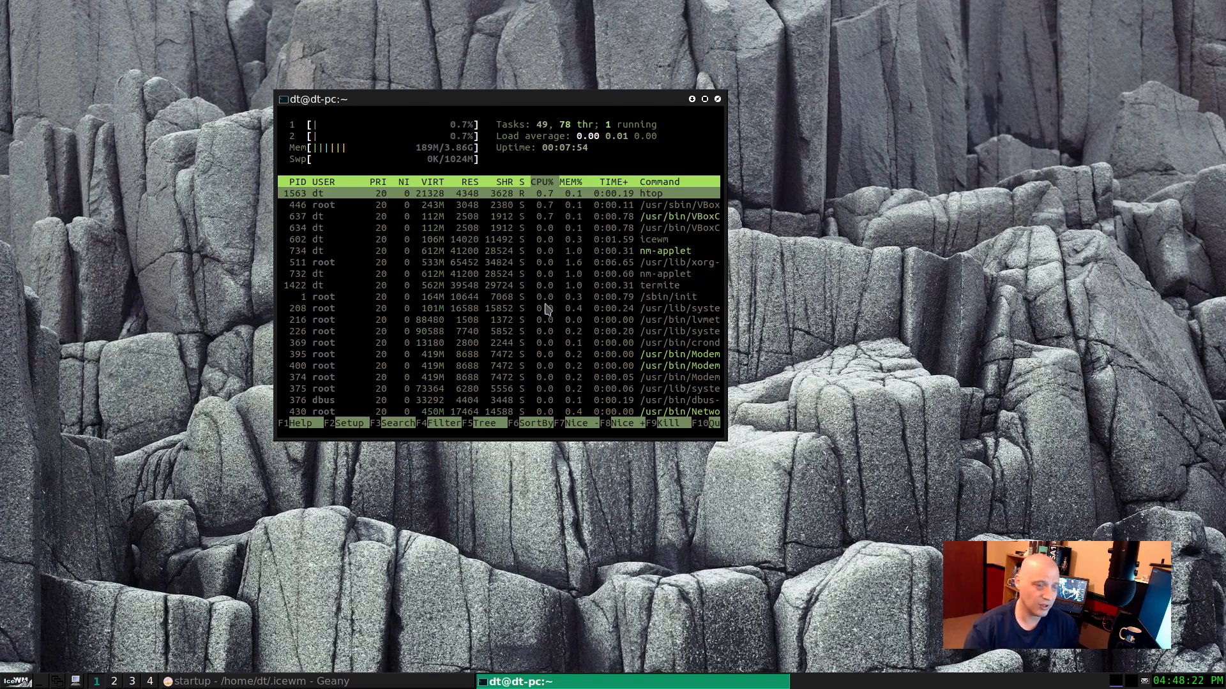
pyautogui.moveTo(547, 102); pyautogui.dragTo(454, 98)
# Step: View and dismiss the desktop menu and the taskbar's IceWM menu, and close the htop terminal
pyautogui.rightClick(667, 164)
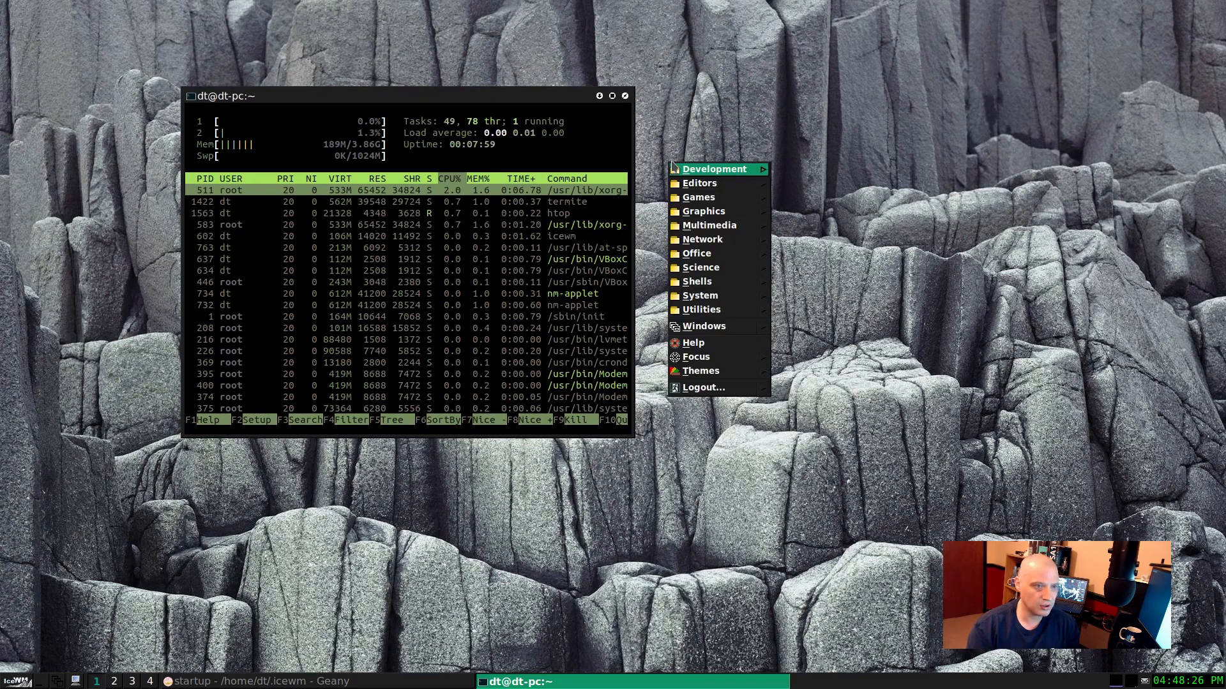
pyautogui.click(18, 682)
pyautogui.click(18, 681)
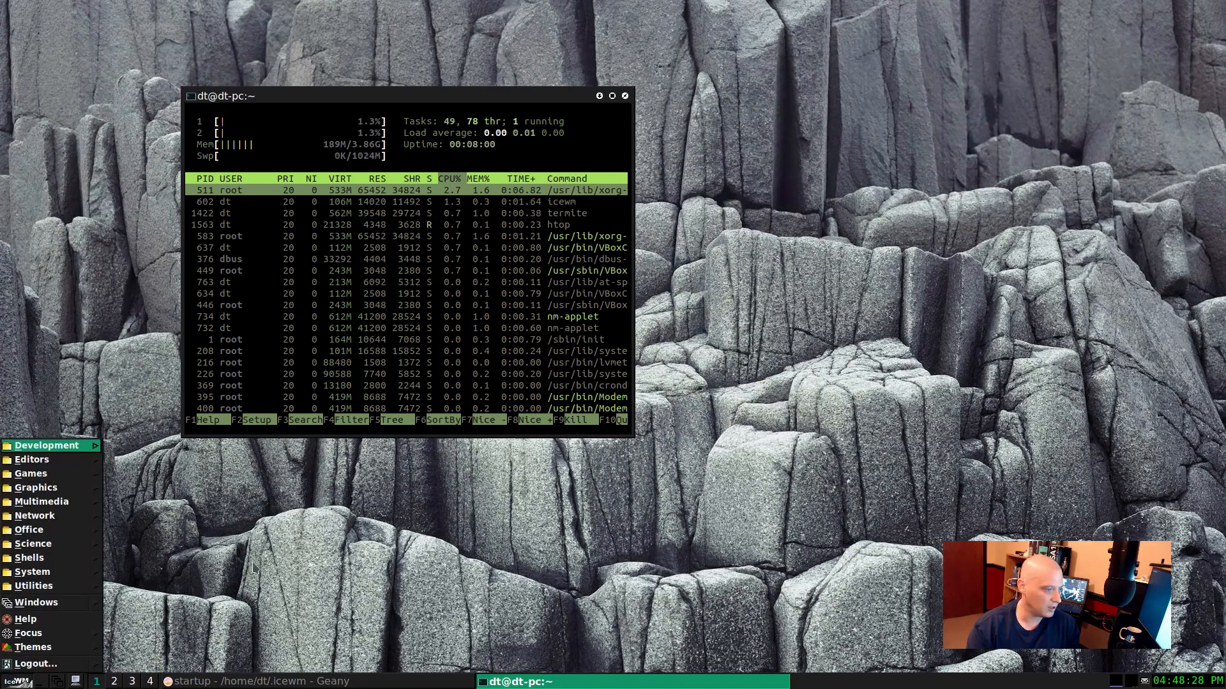
pyautogui.click(197, 559)
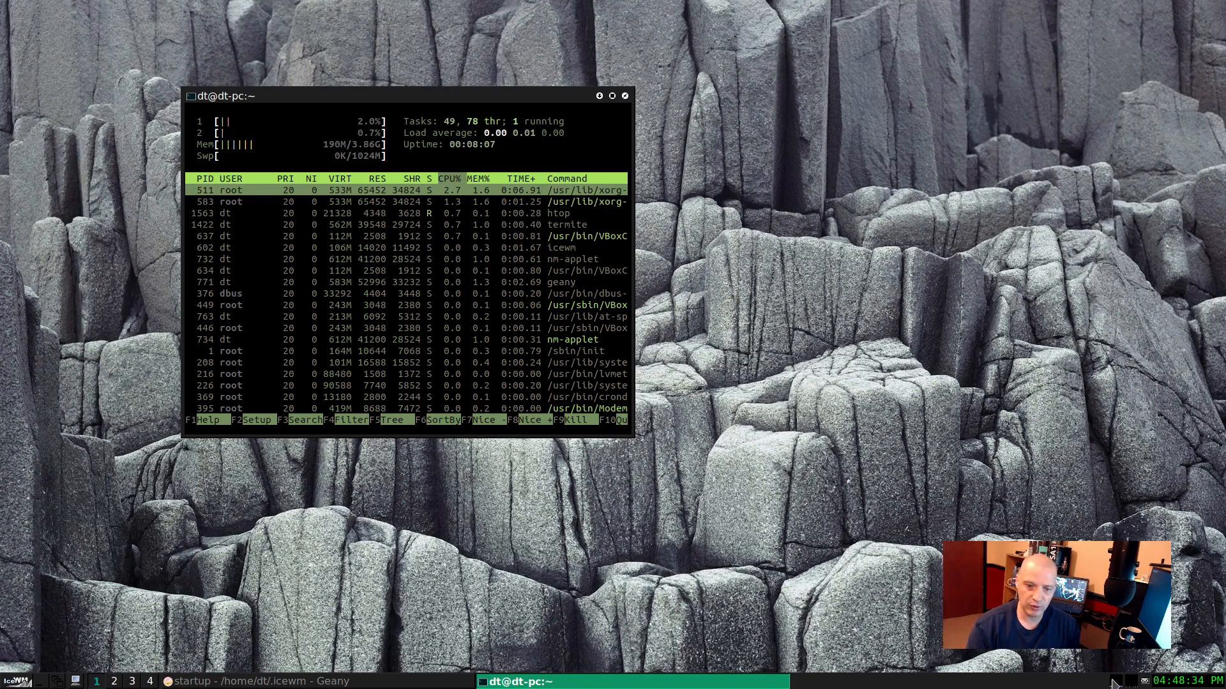
pyautogui.moveTo(1119, 685)
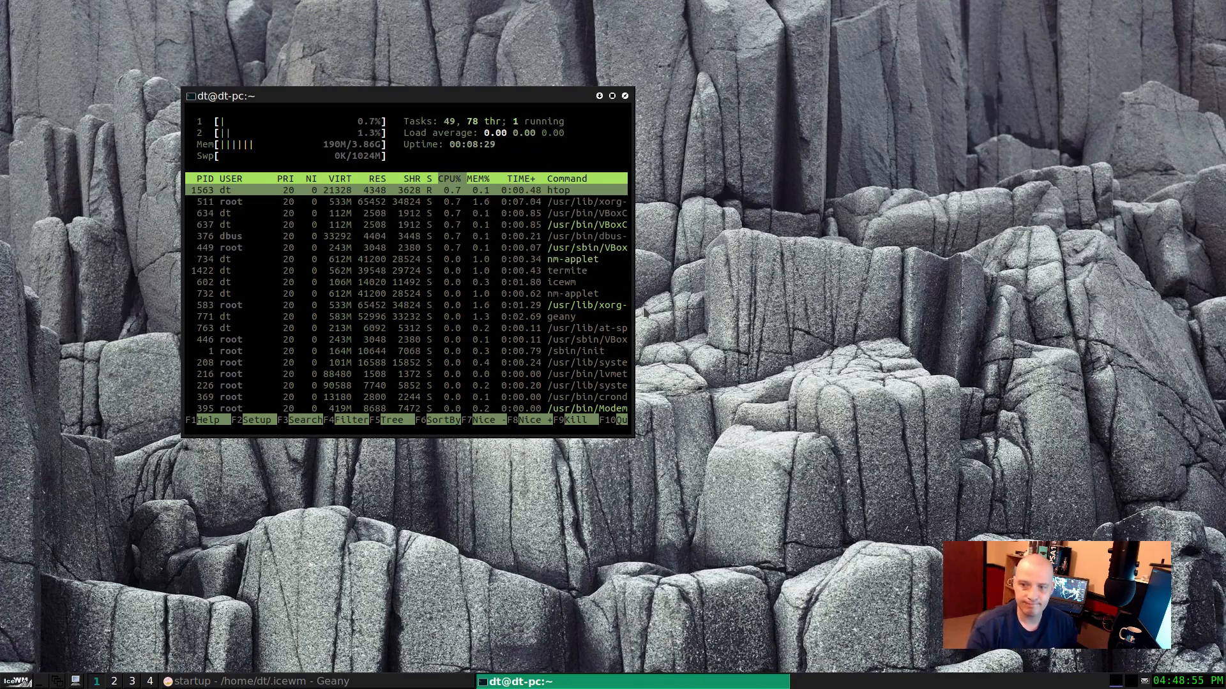
pyautogui.click(626, 97)
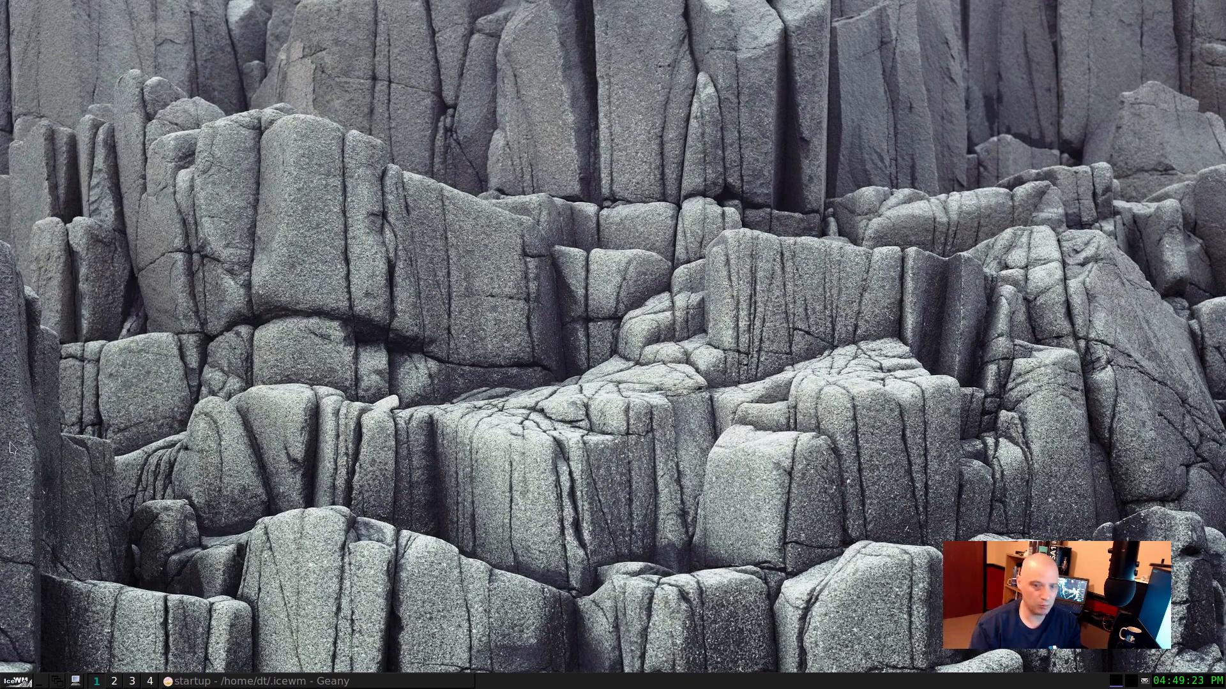
# Step: Log out of the IceWM session, and open the login screen's list of desktop environments
pyautogui.rightClick(173, 410)
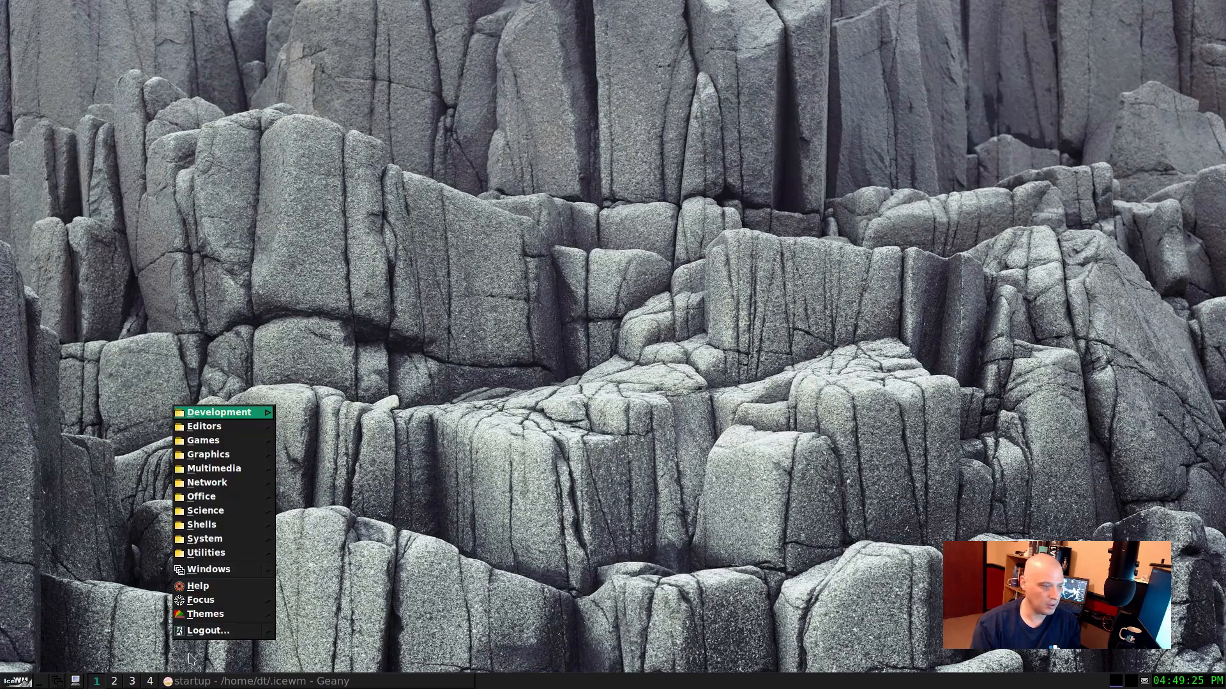
pyautogui.click(218, 635)
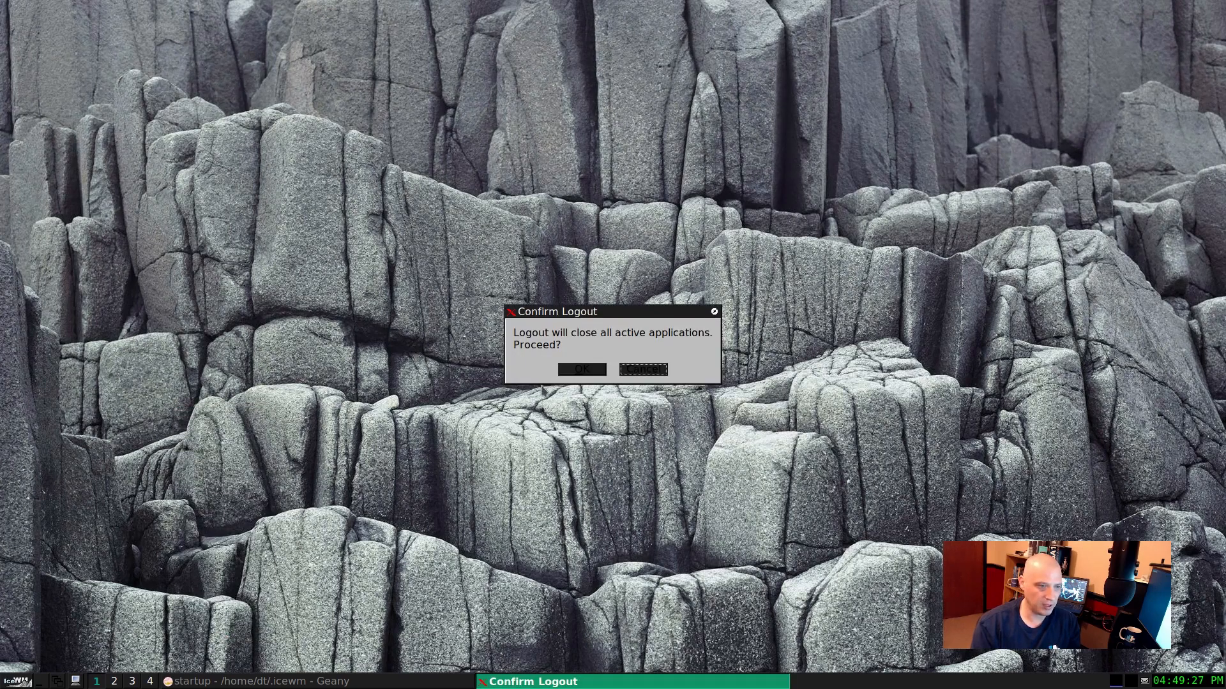
pyautogui.click(575, 375)
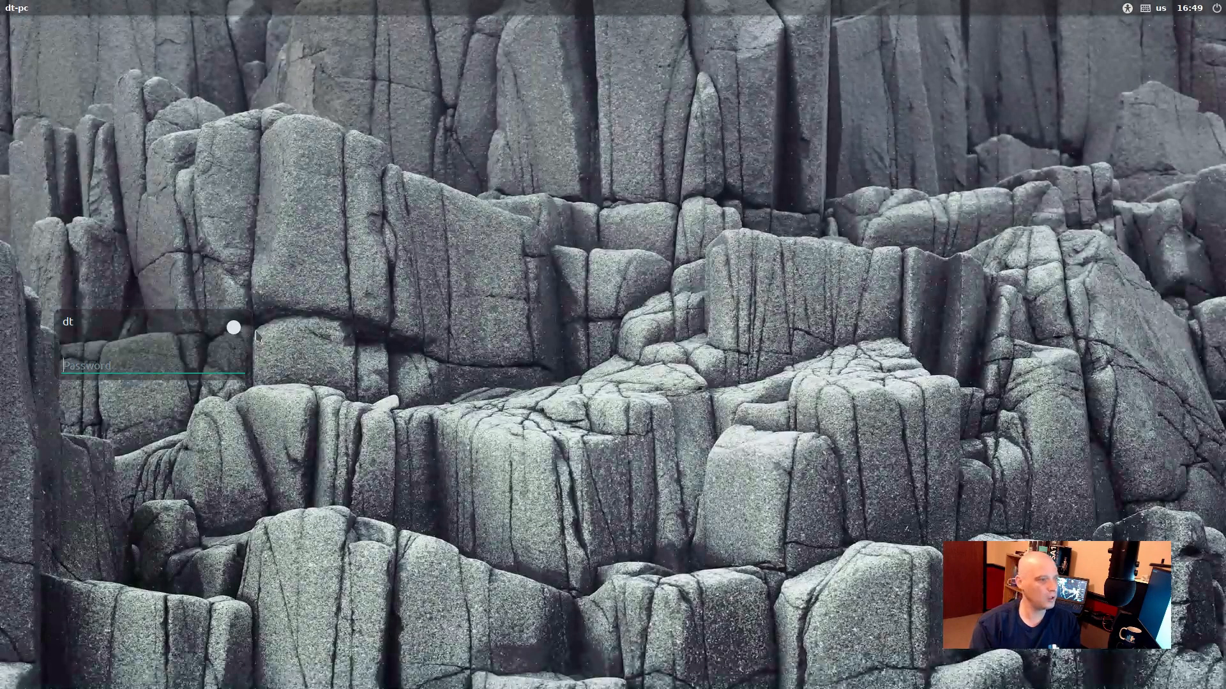
pyautogui.click(234, 327)
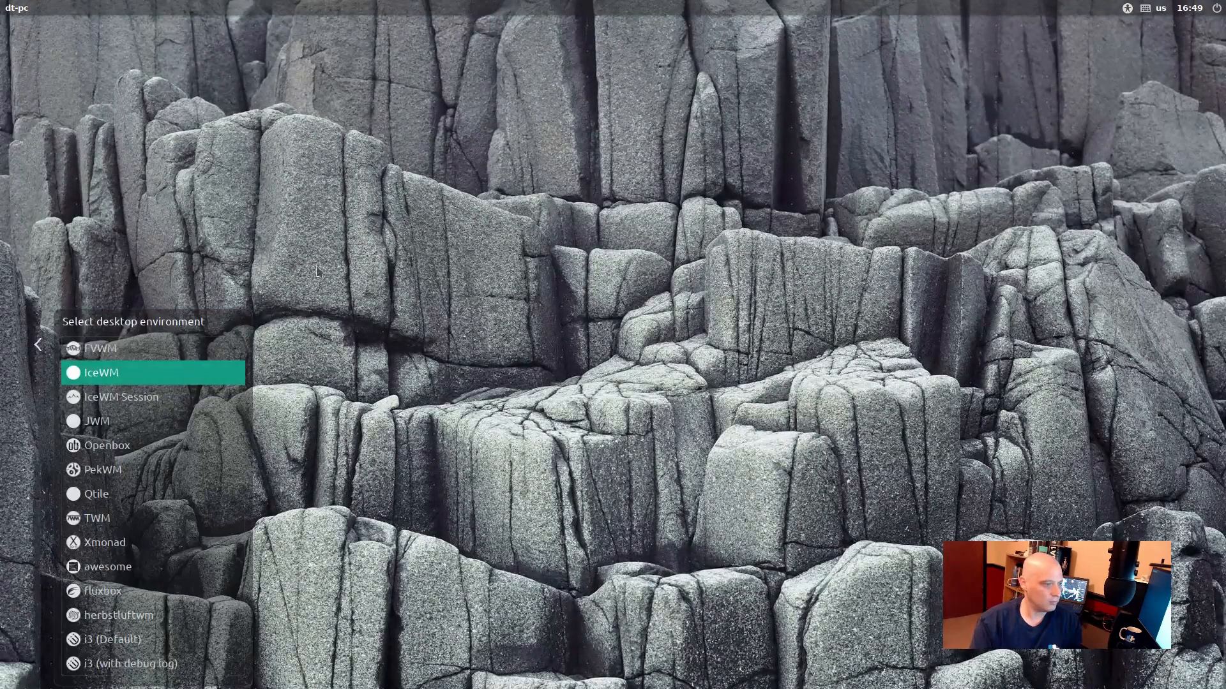